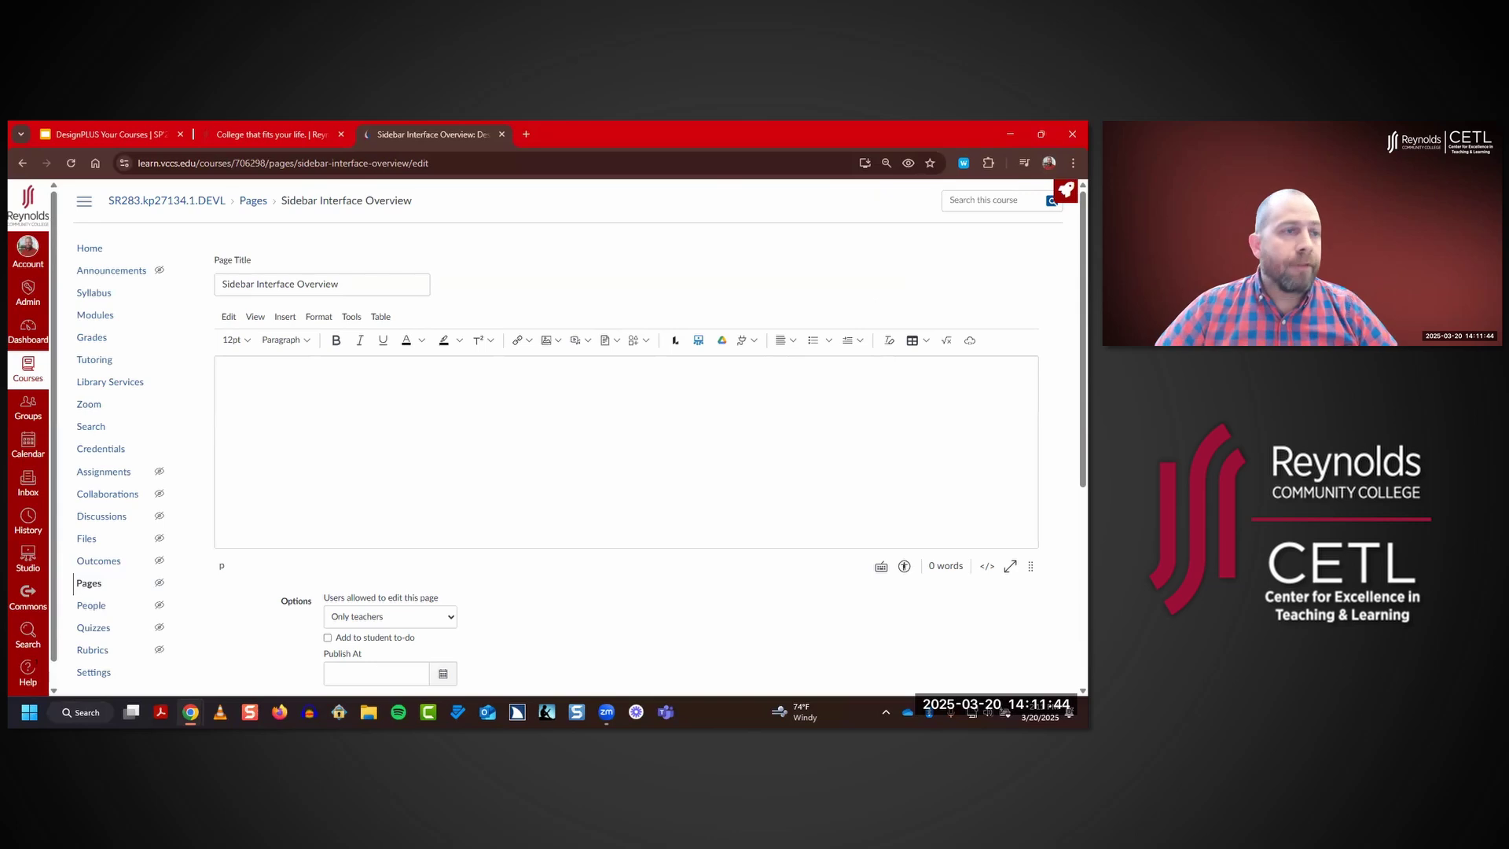
- Open the DesignPLUS sidebar and reload the page with the legacy version of the sidebar
left_click(1061, 192)
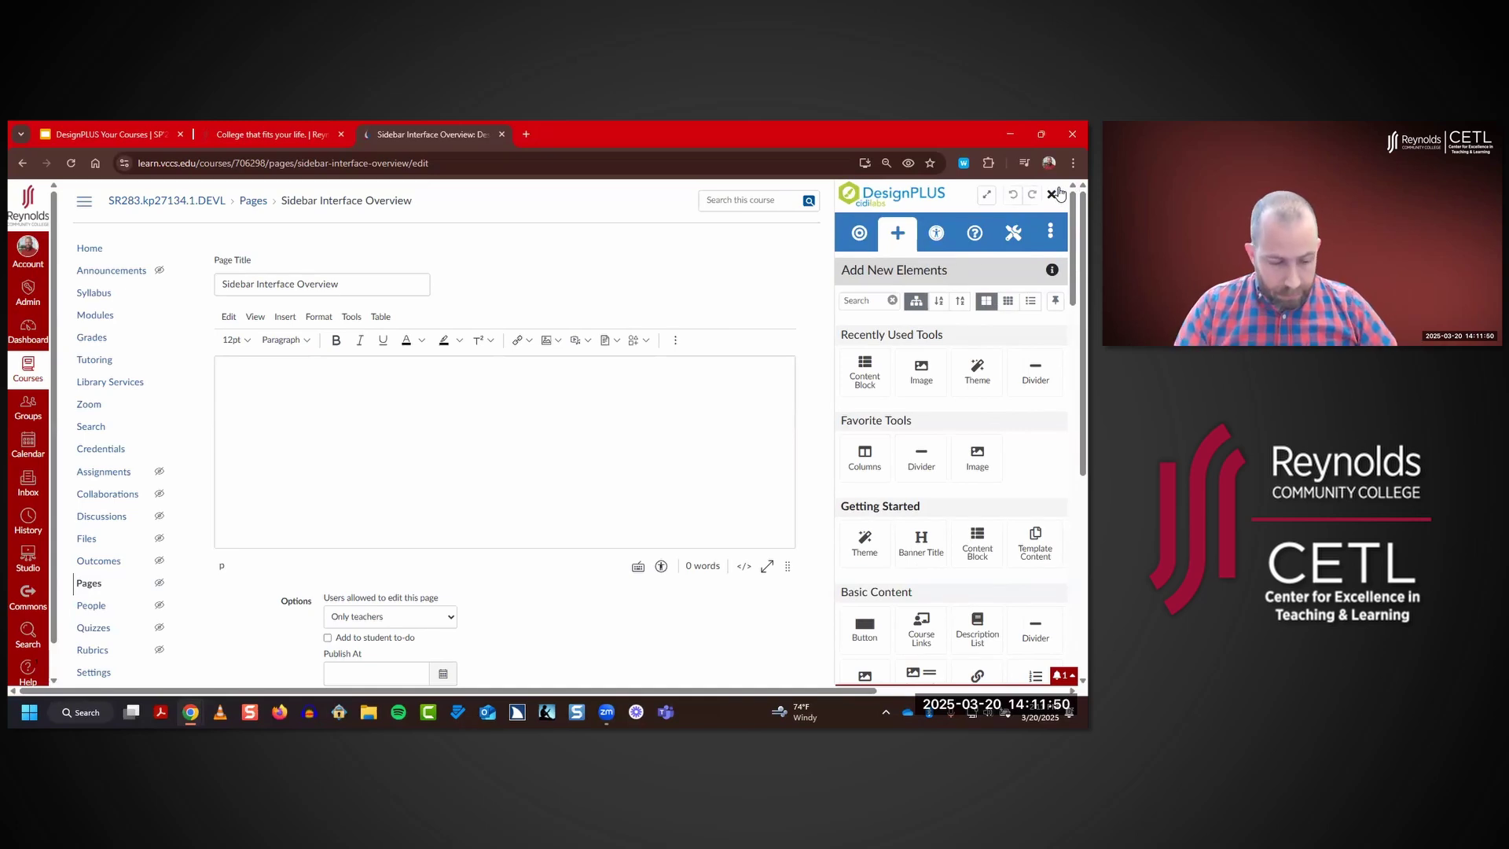
key("alt+shift+v")
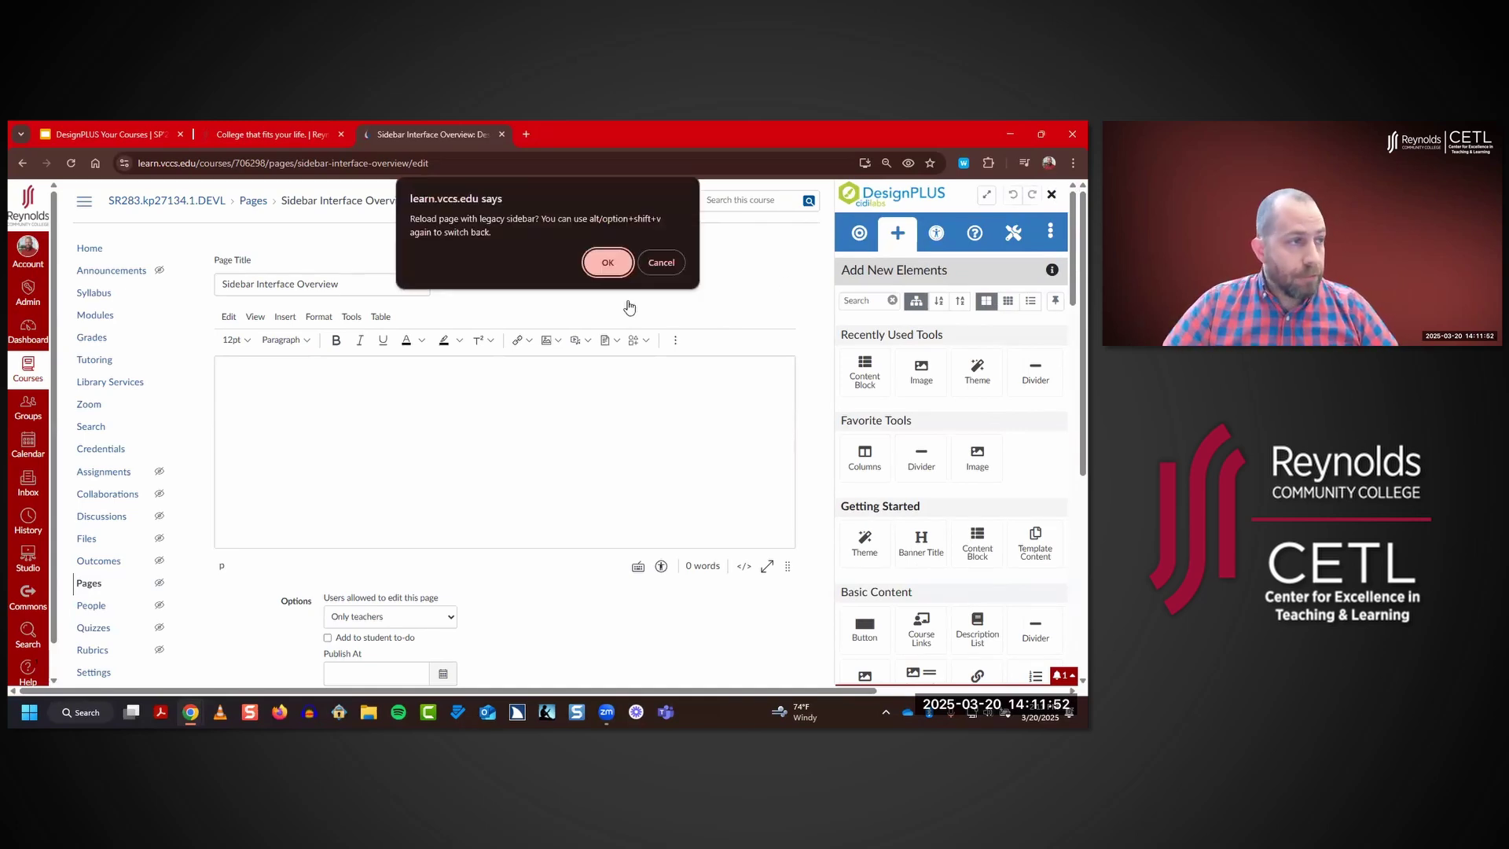
left_click(609, 263)
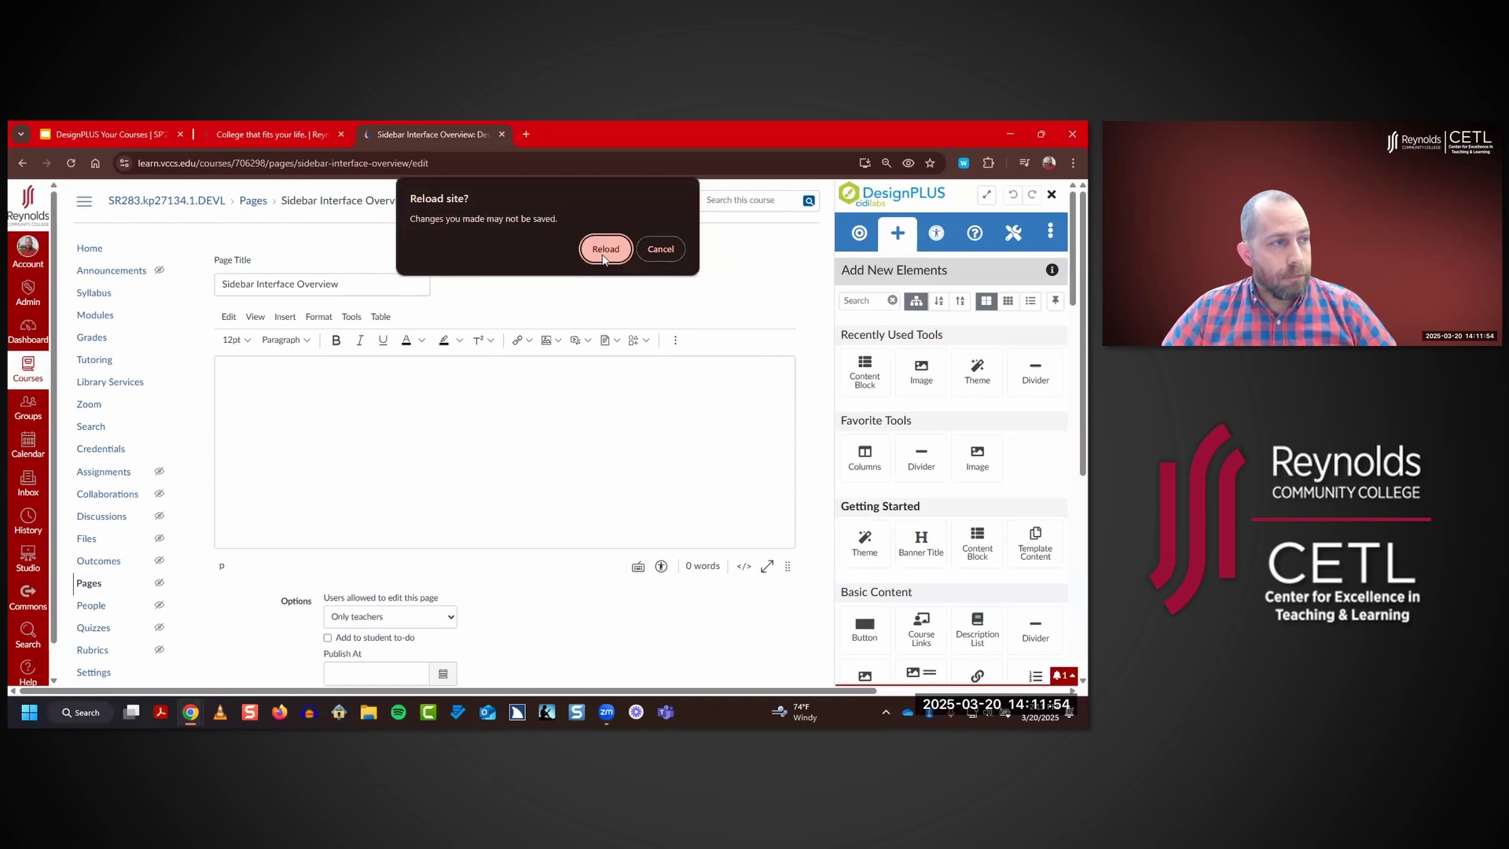
left_click(605, 253)
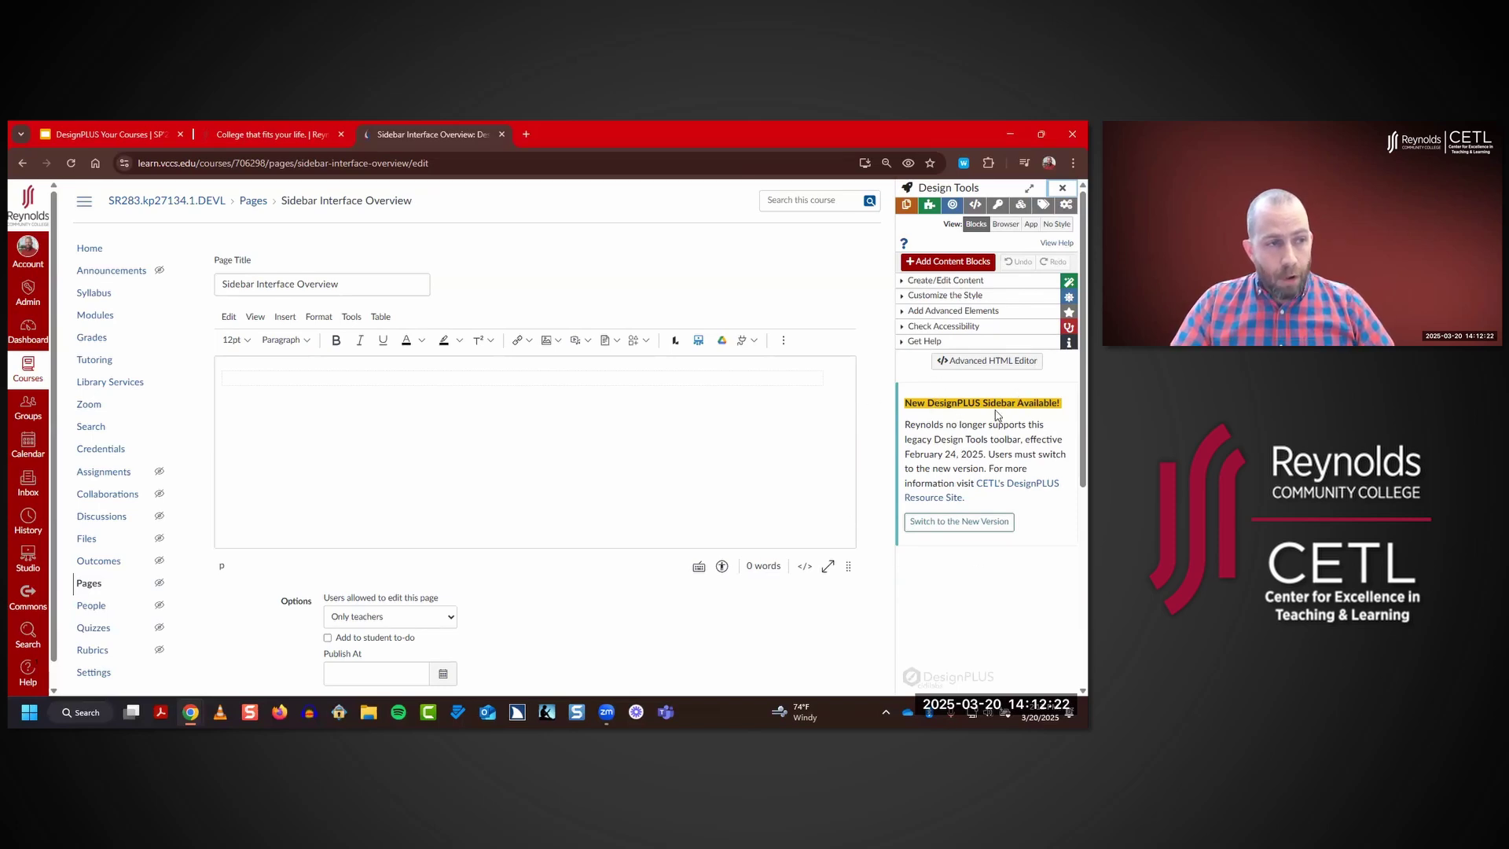
- Switch from the legacy Design Tools back to the new sidebar version and reload the page
left_click_drag(905, 402, 969, 404)
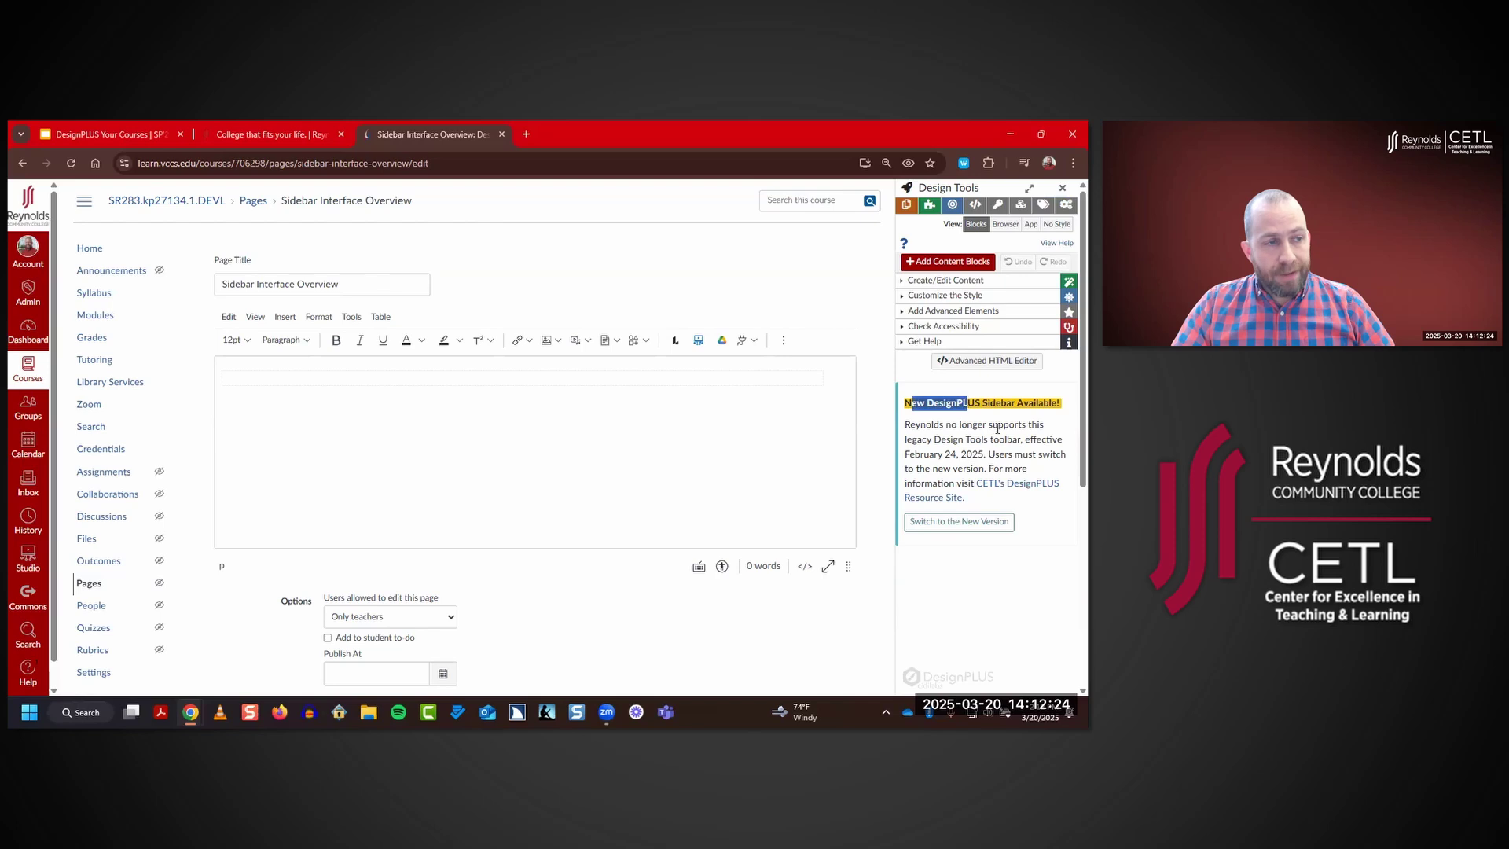
left_click(997, 423)
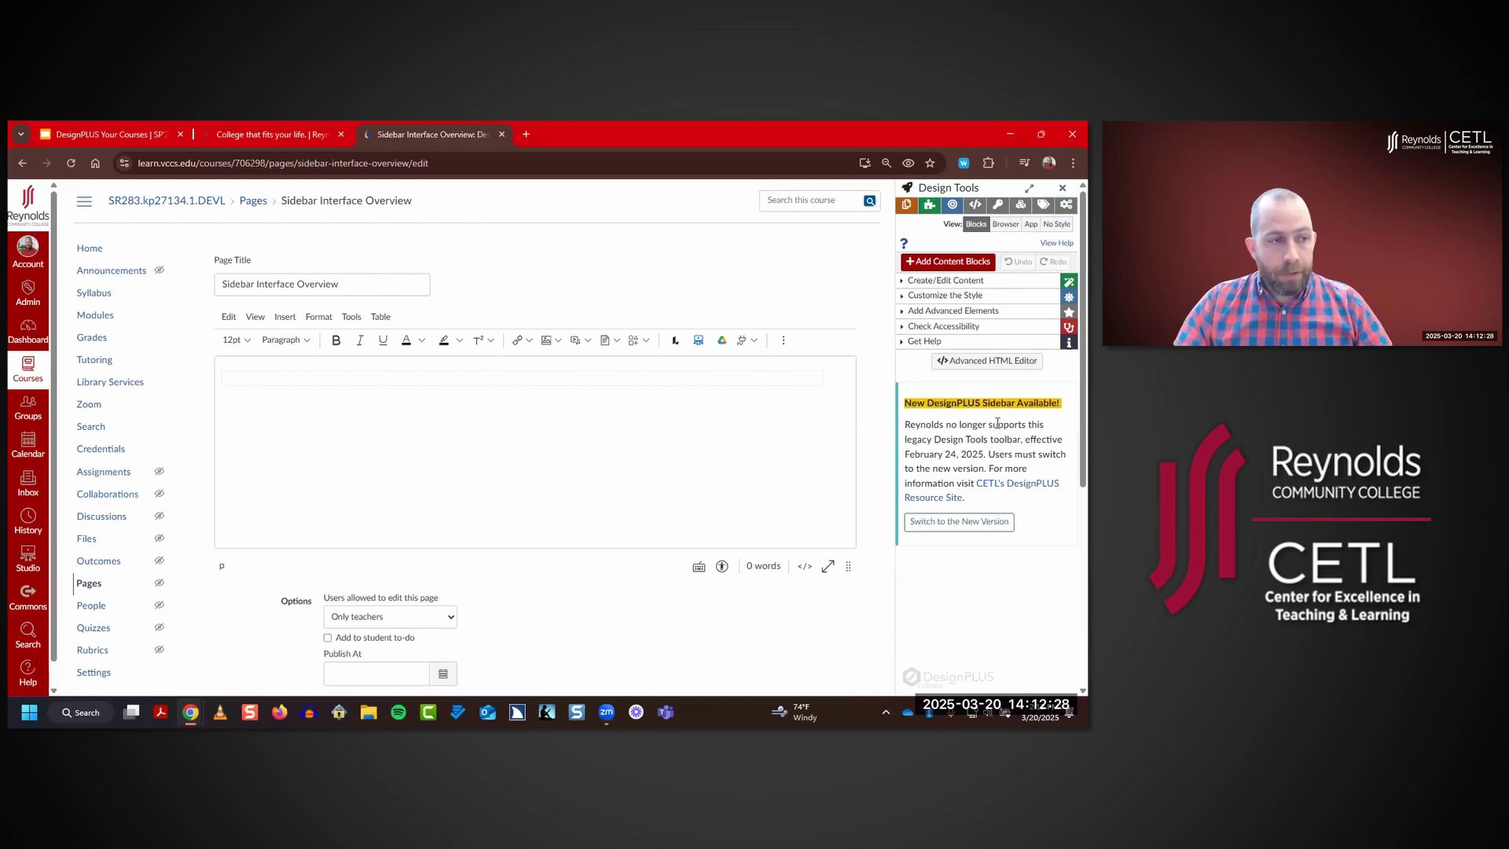
left_click(962, 525)
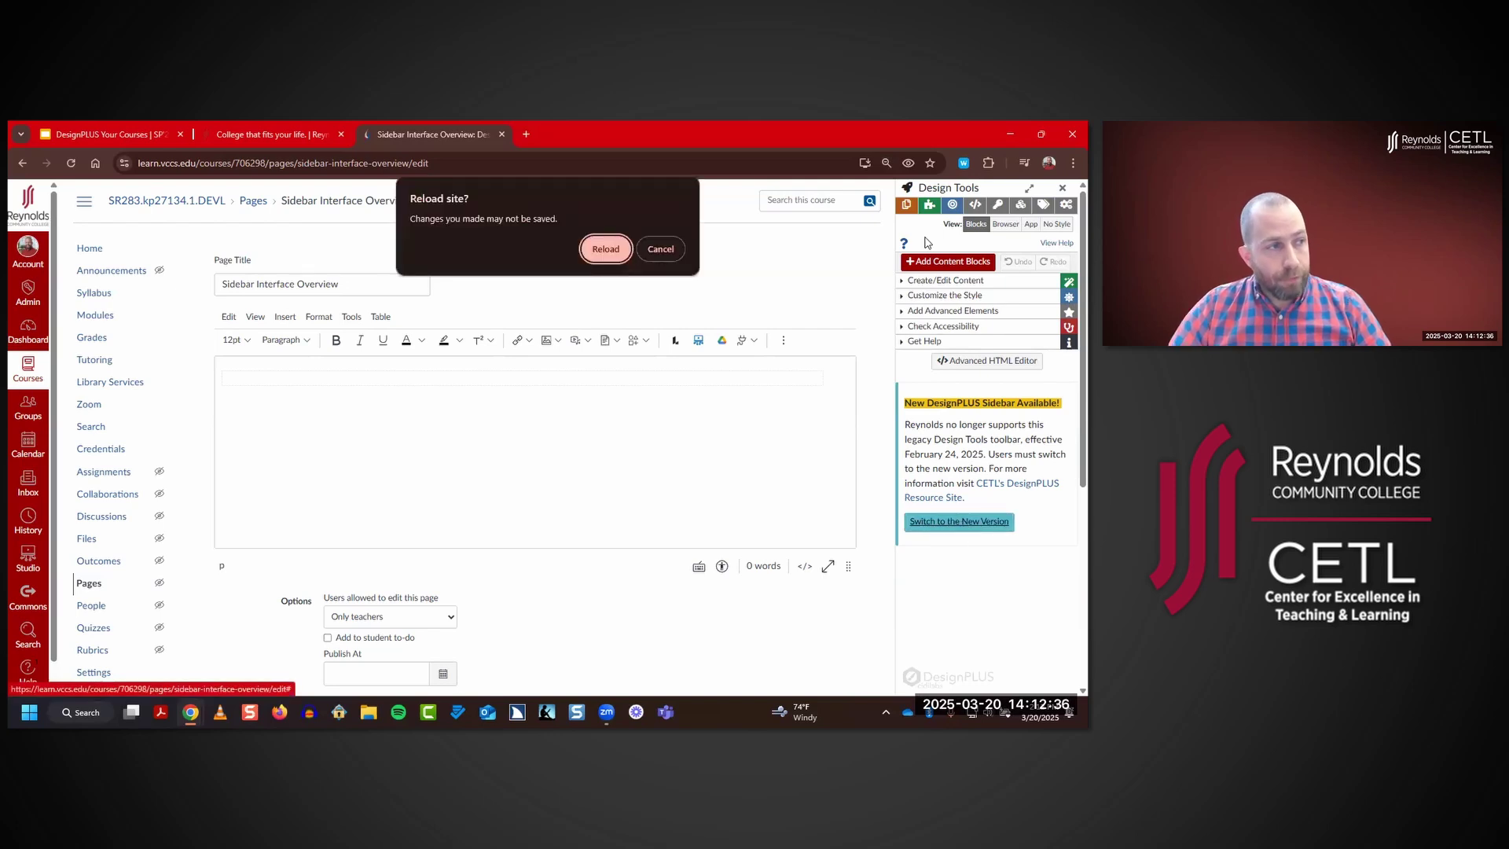
left_click(605, 253)
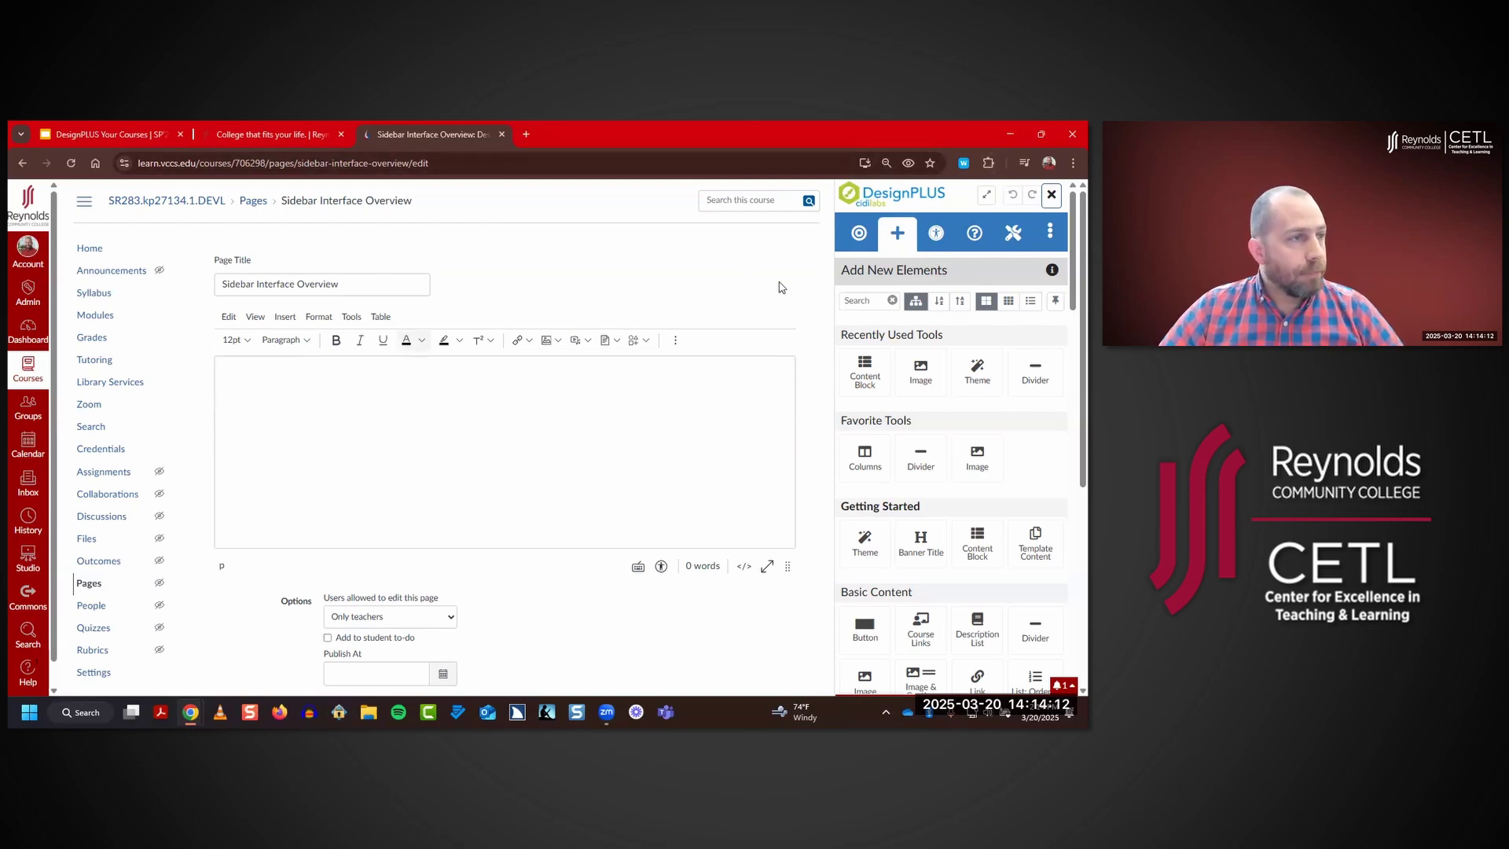
- Enlarge the browser page view and toggle the page editor and sidebar into fullscreen
key("ctrl+plus")
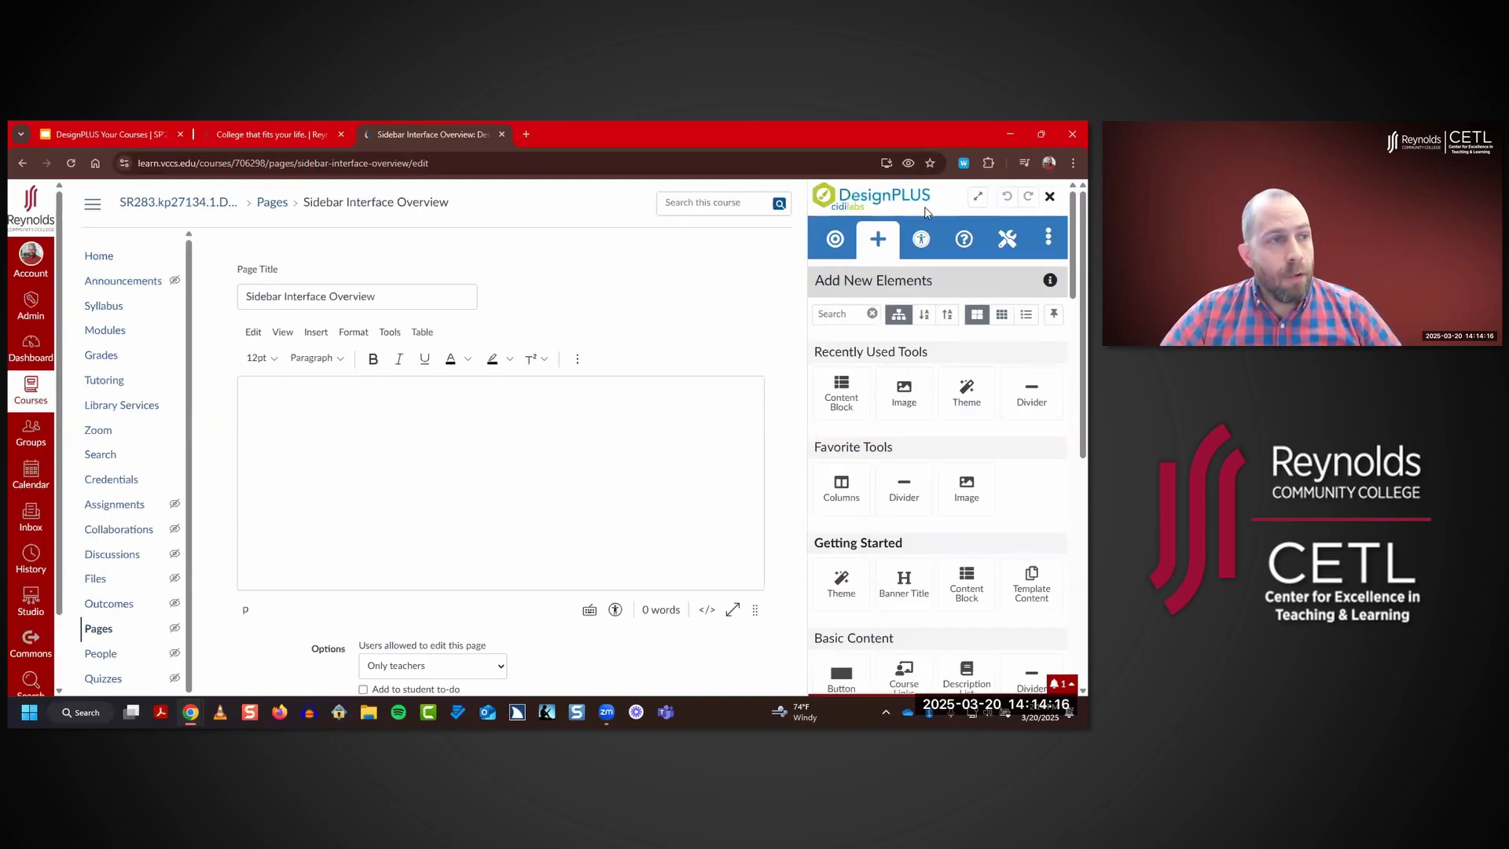
left_click(980, 197)
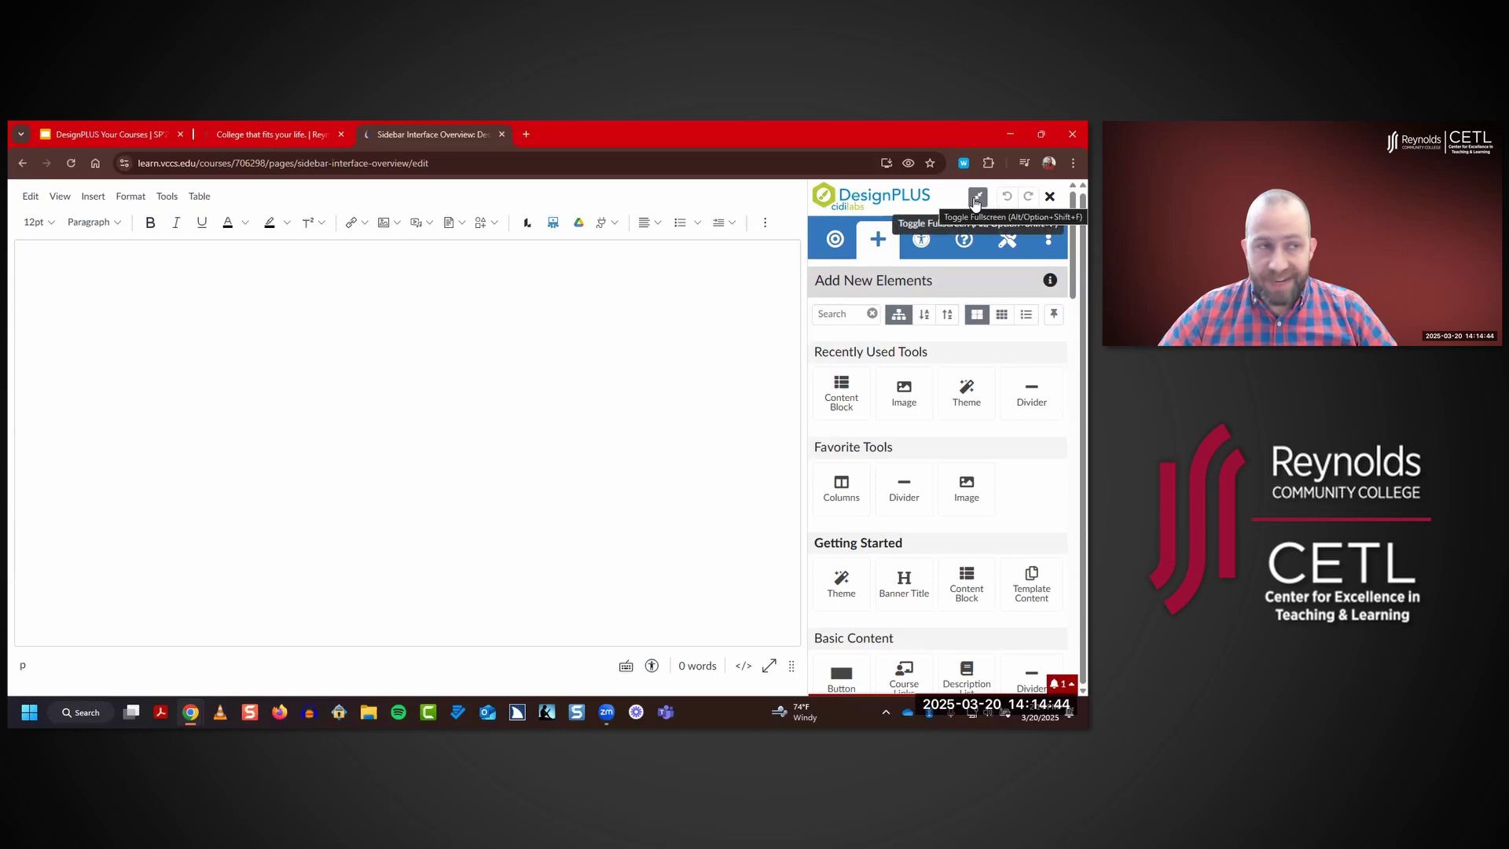
left_click(976, 200)
scroll(718, 589, "down", 10)
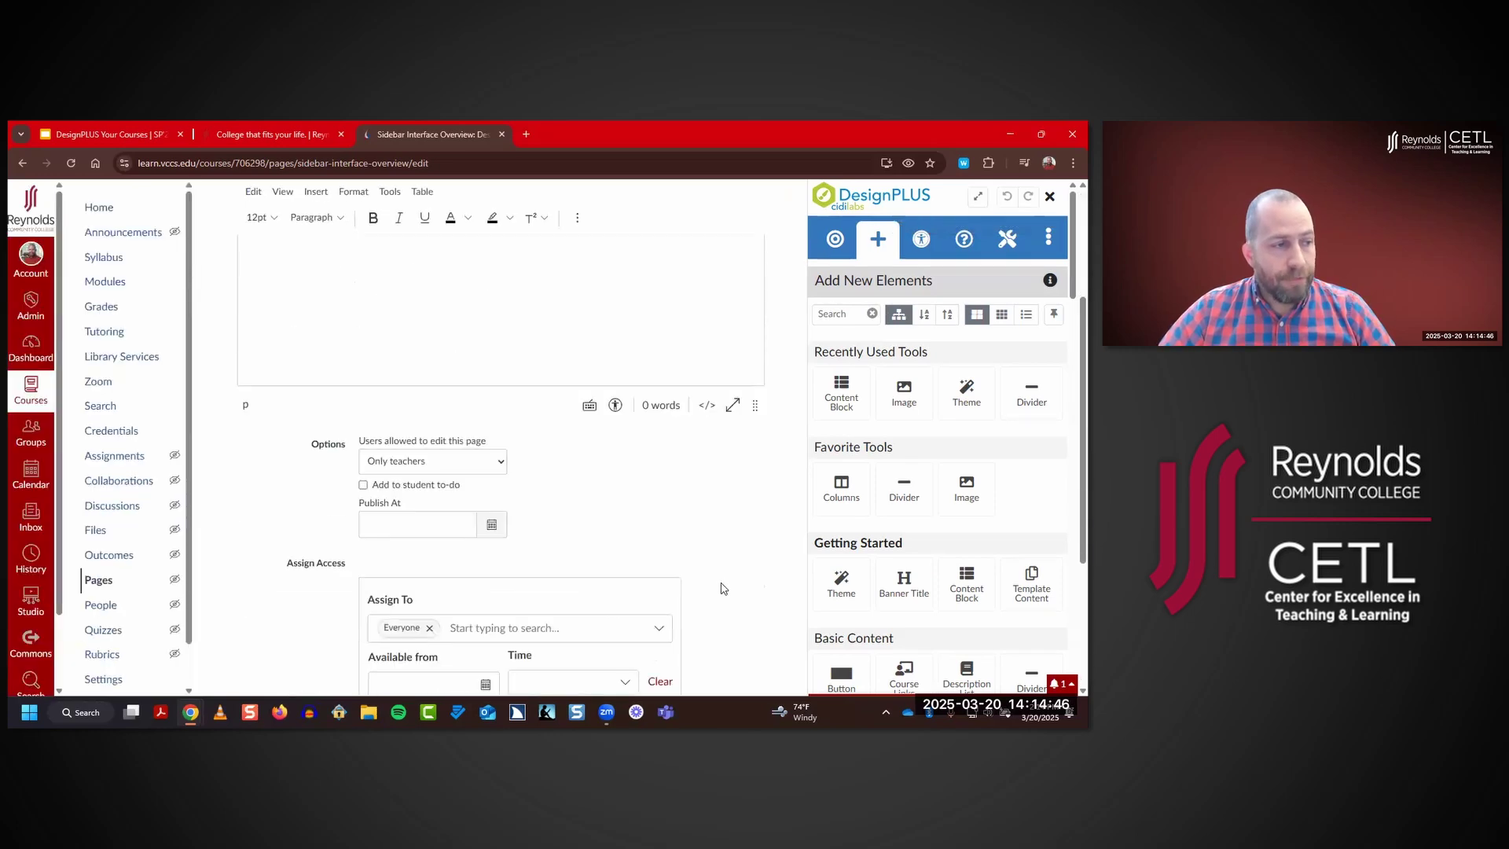
scroll(758, 641, "up", 10)
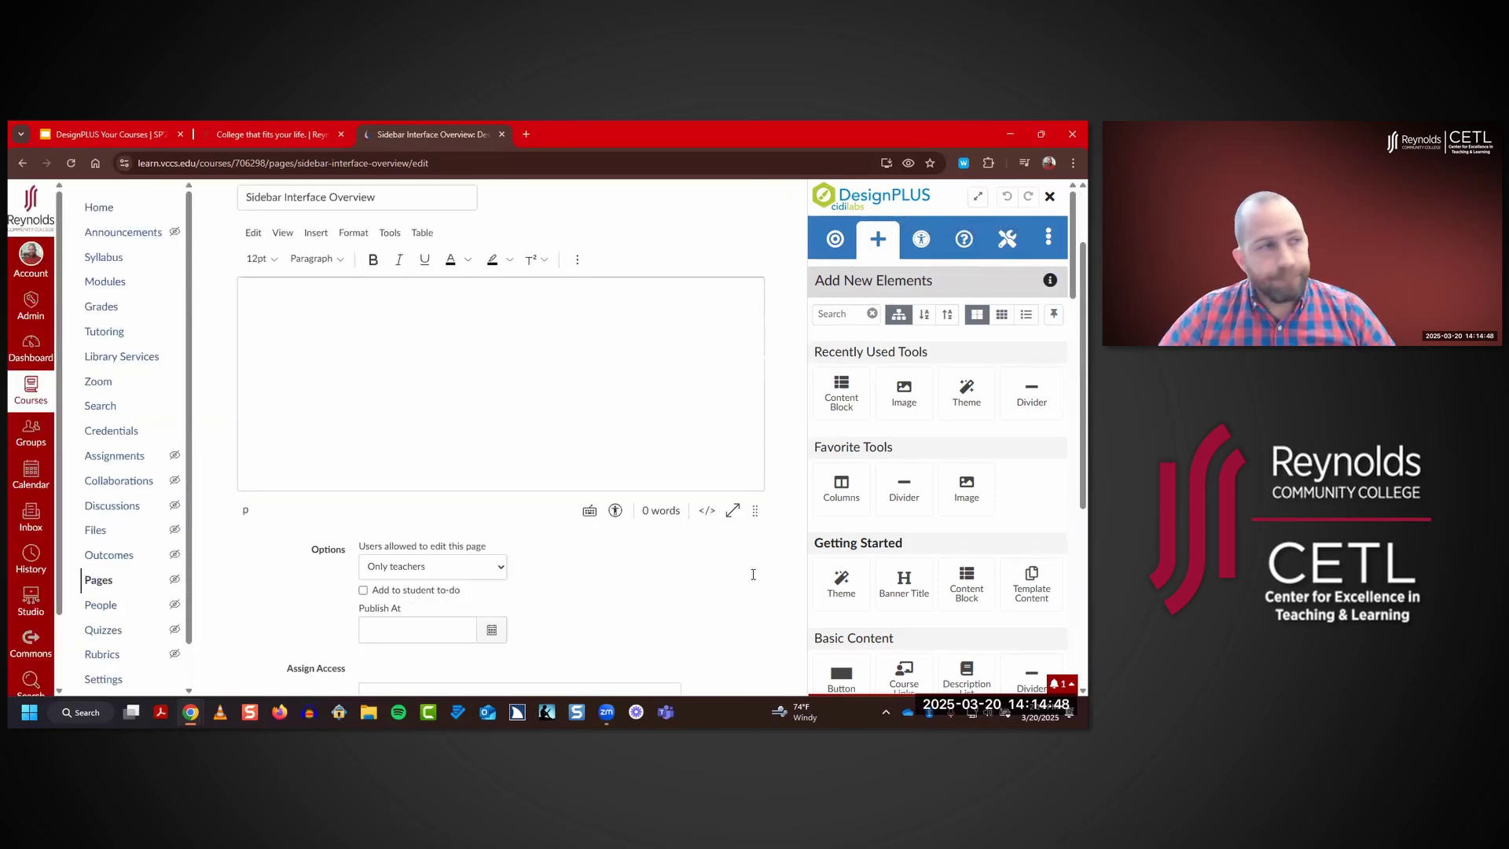
left_click(978, 199)
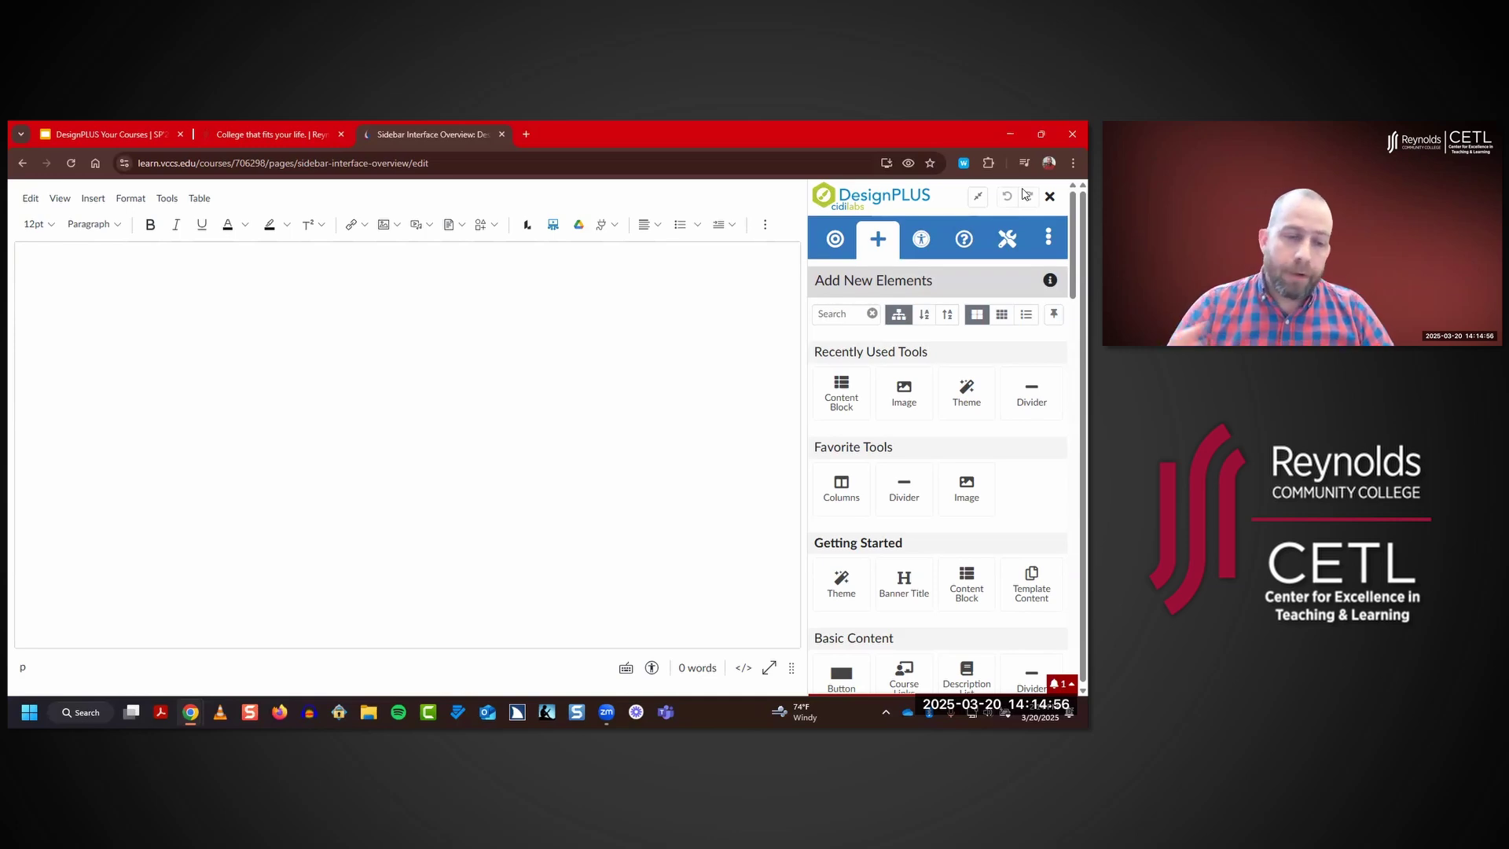
- Add a theme with a banner title, a divider and a two-column layout to the empty page
left_click(981, 397)
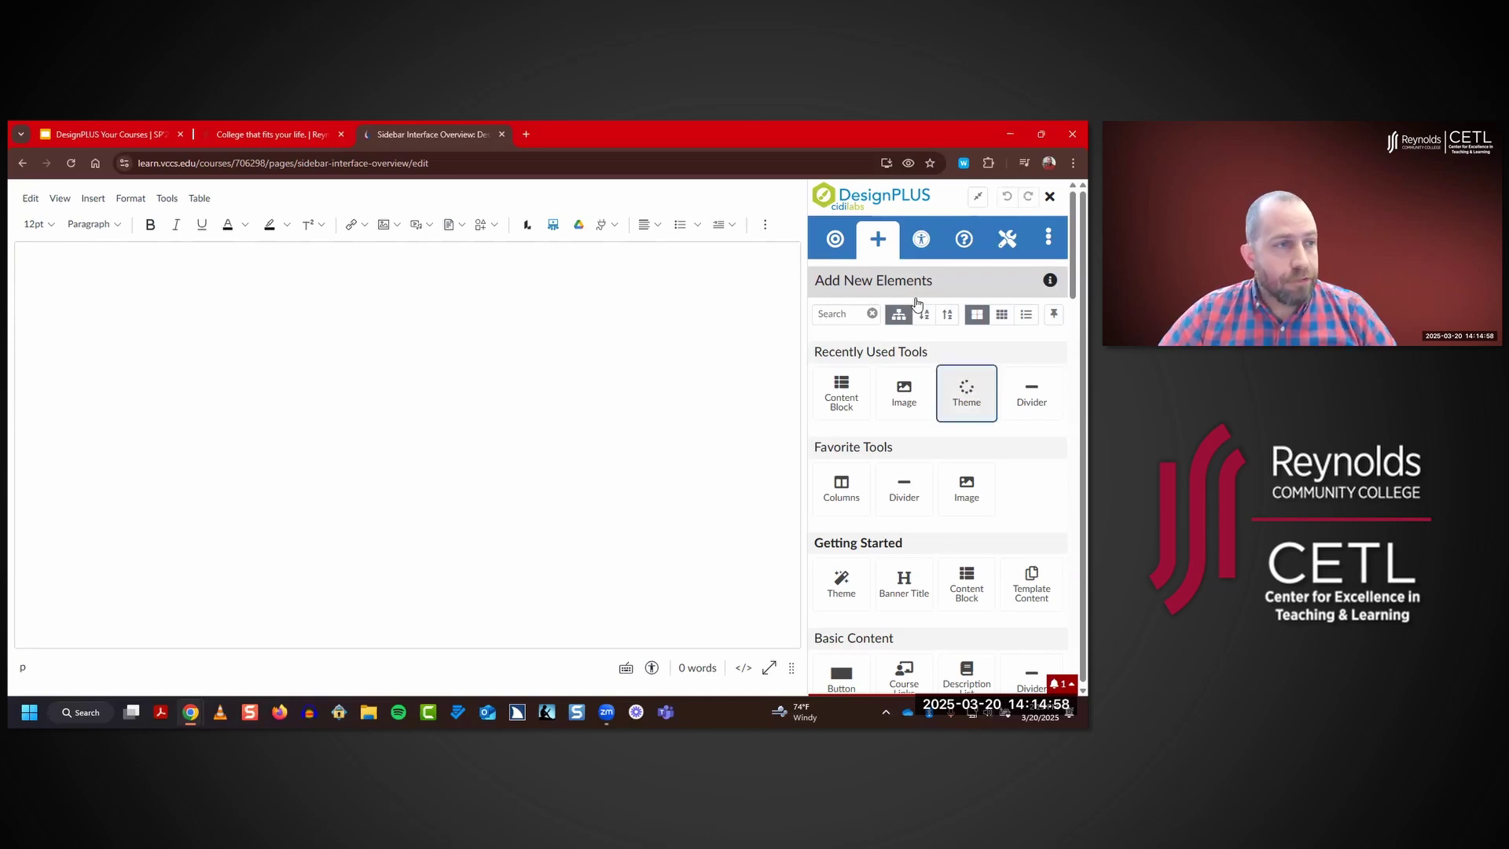
left_click(882, 243)
left_click(881, 242)
left_click(880, 240)
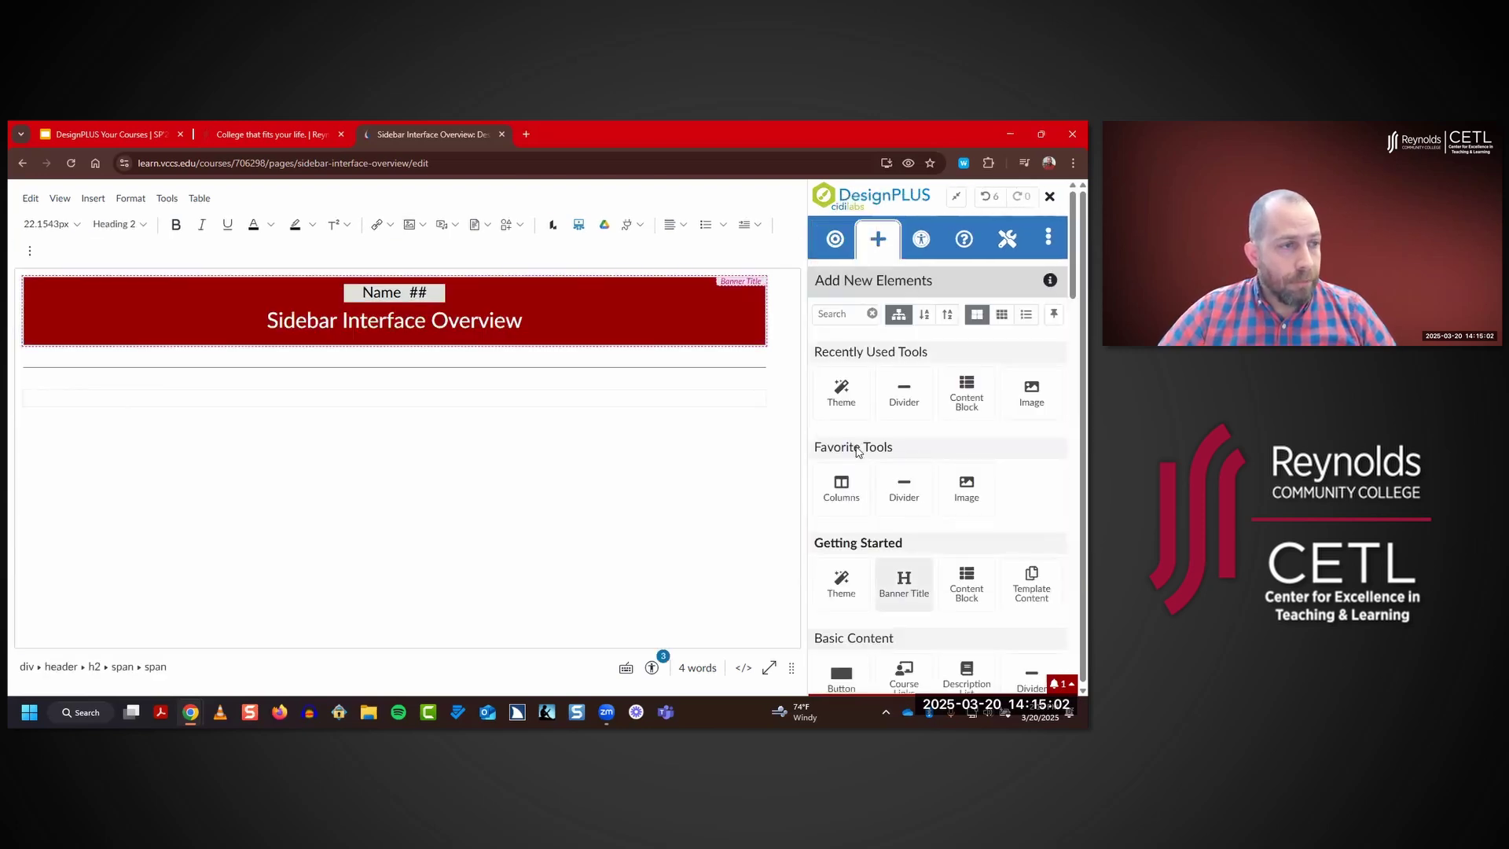
left_click(845, 487)
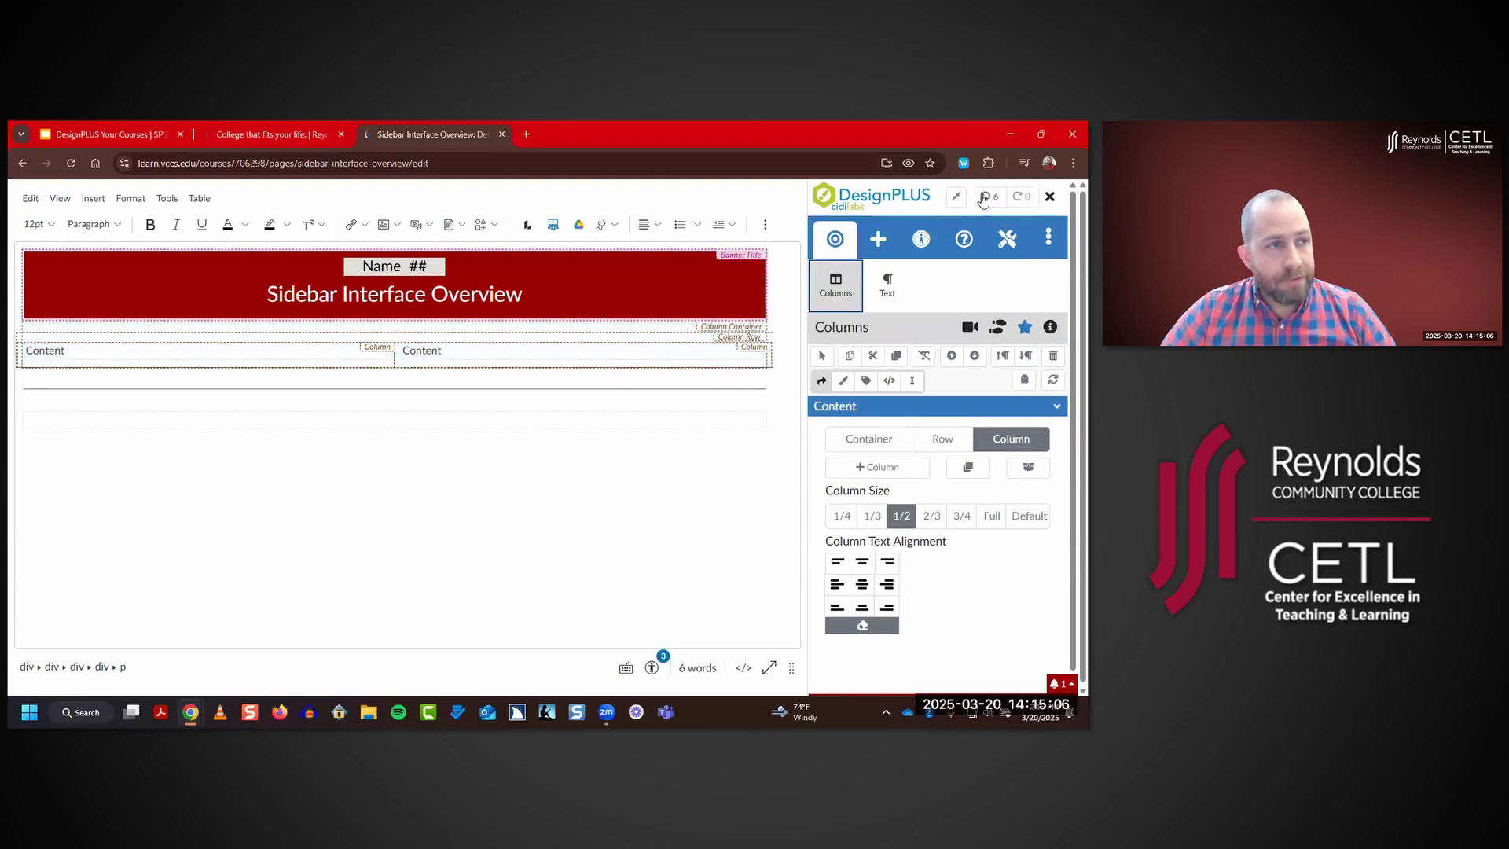
- Undo all six sidebar changes to empty the page of the columns, divider and theme
left_click(991, 197)
left_click(991, 198)
left_click(991, 197)
left_click(991, 197)
left_click(992, 197)
left_click(991, 197)
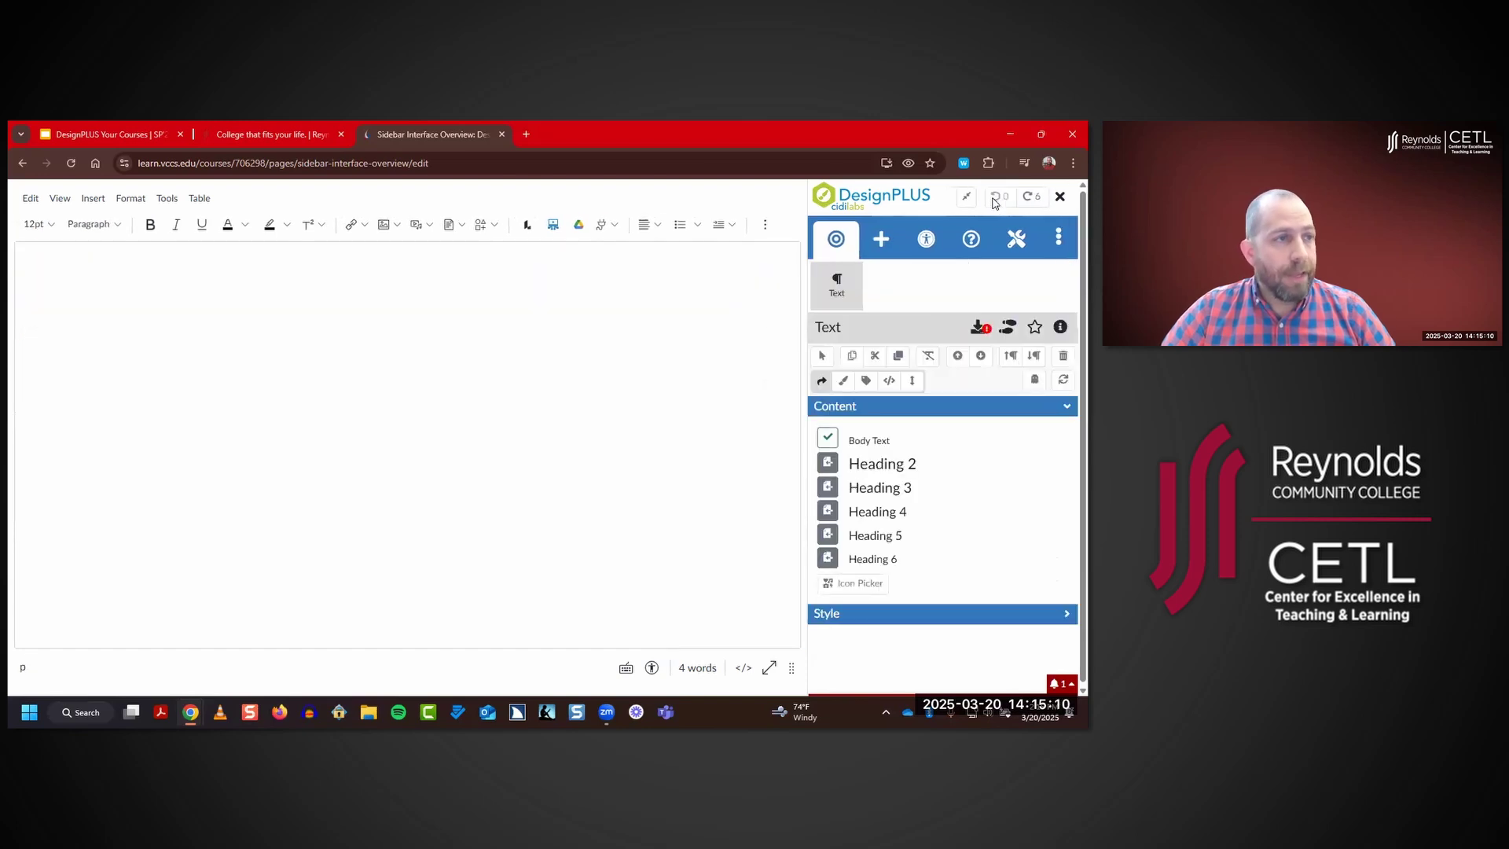
- Redo three sidebar changes to restore the banner title theme, and undo those three again
left_click(1038, 197)
left_click(1037, 197)
left_click(1037, 197)
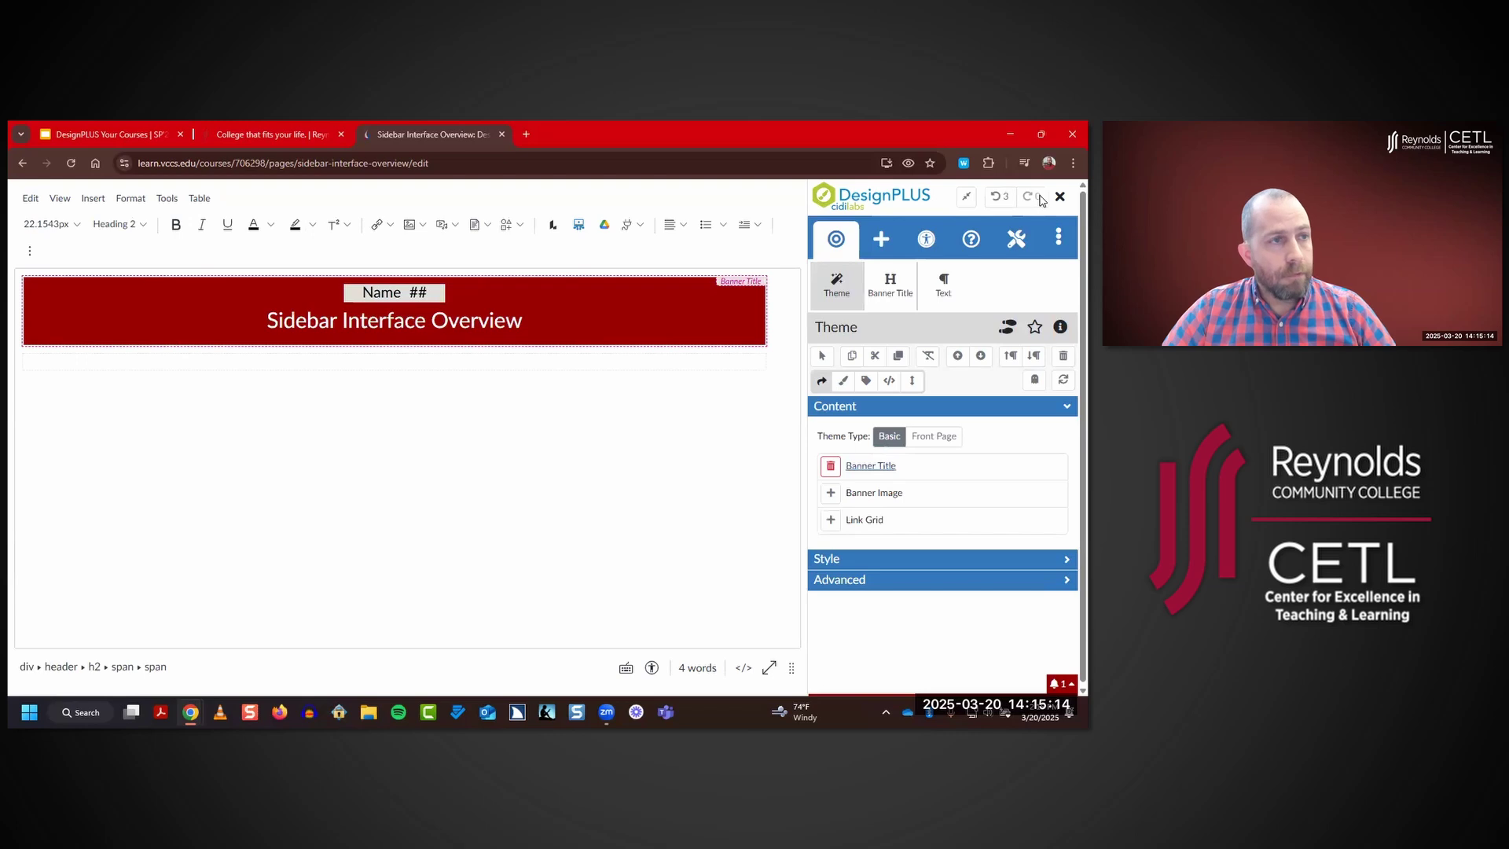
left_click(1003, 201)
left_click(1003, 201)
left_click(1003, 201)
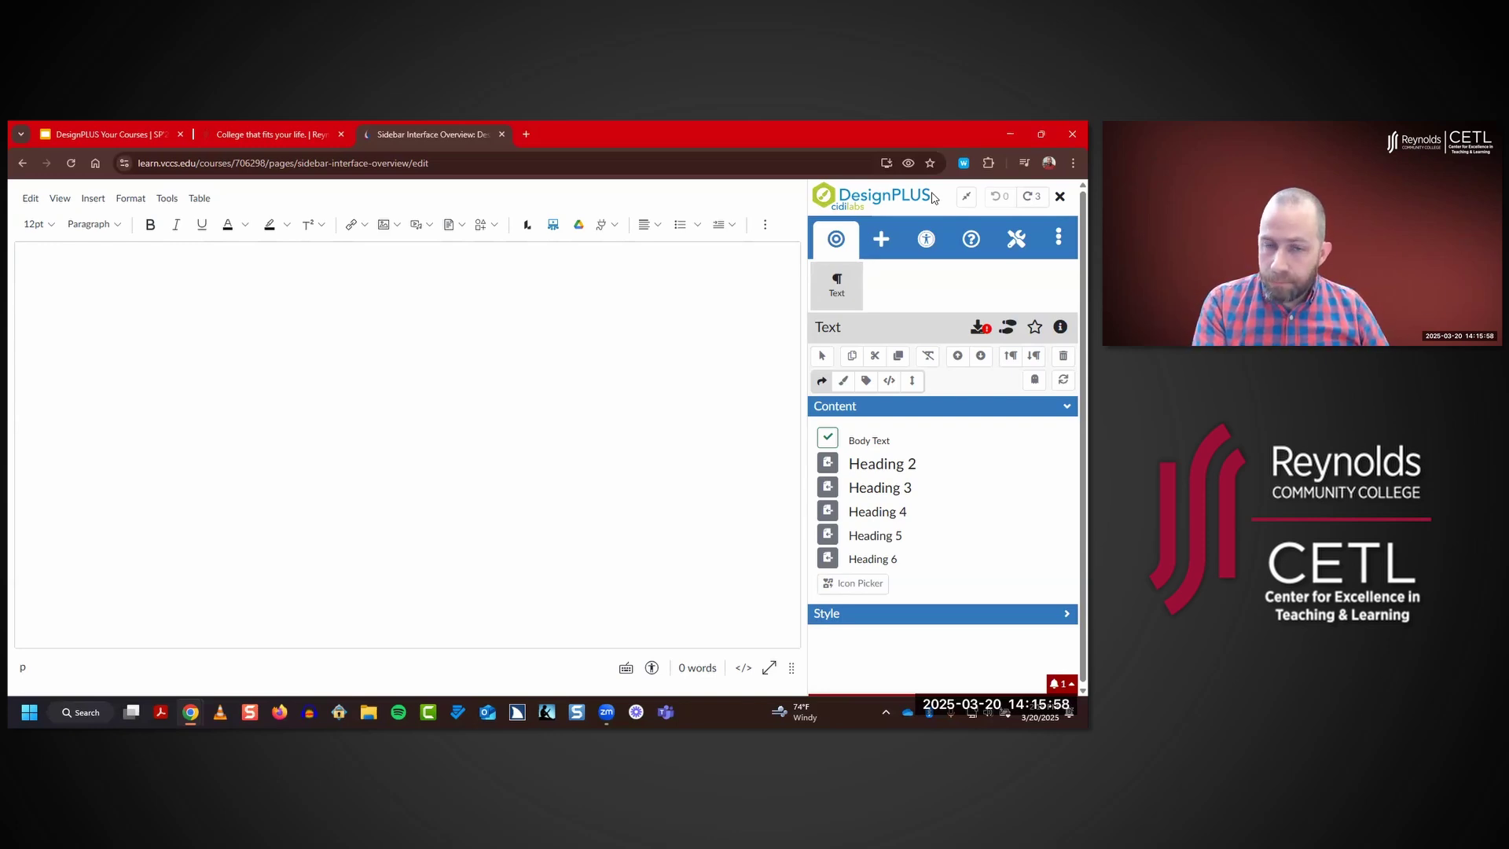
- Leave fullscreen to check the page's access options and save controls below the editor, and return to fullscreen
left_click(967, 196)
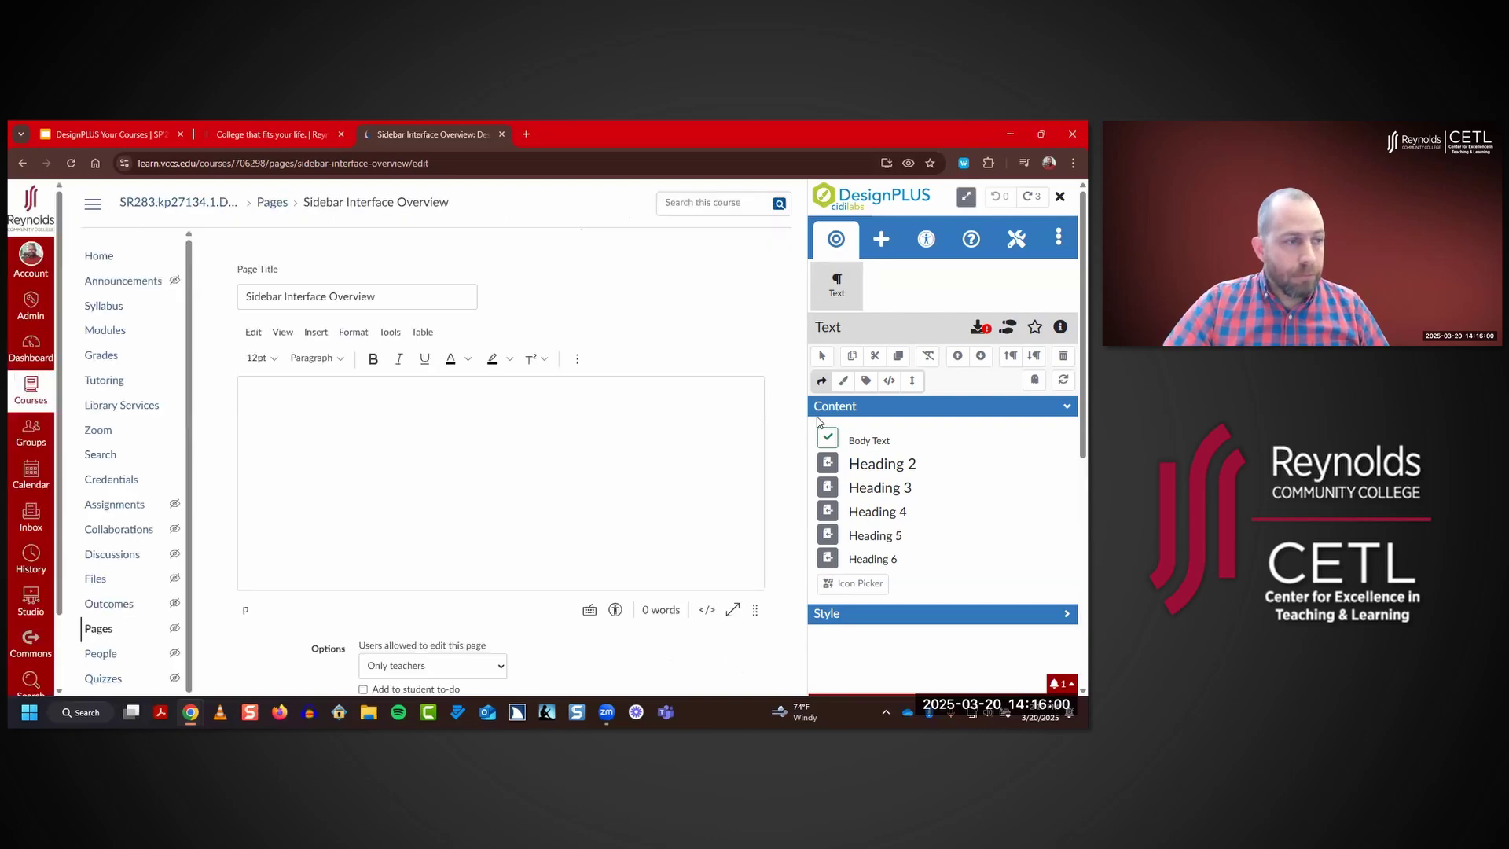
scroll(613, 550, "down", 5)
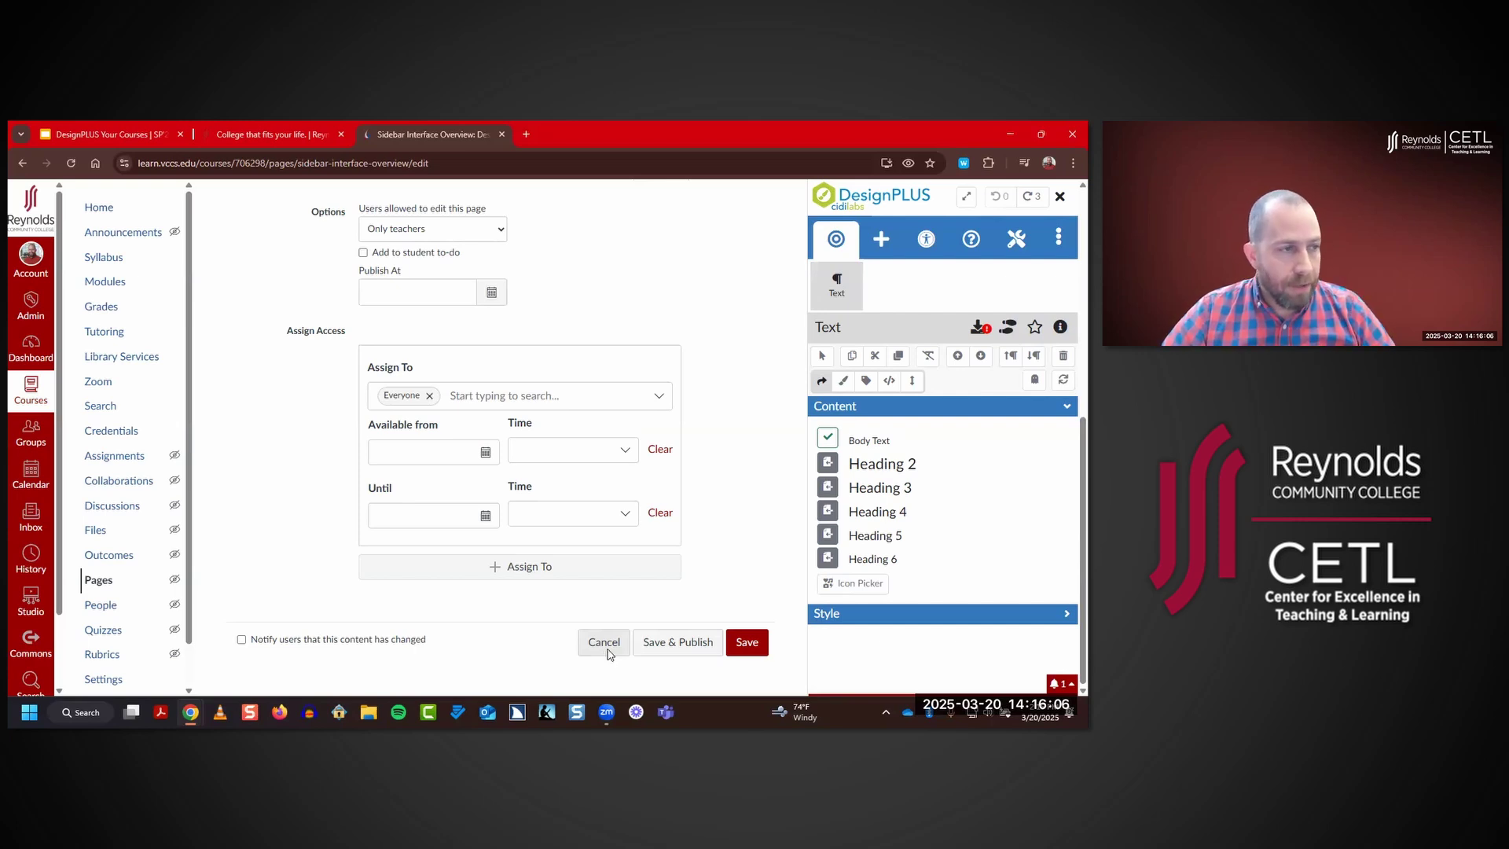
scroll(952, 431, "up", 5)
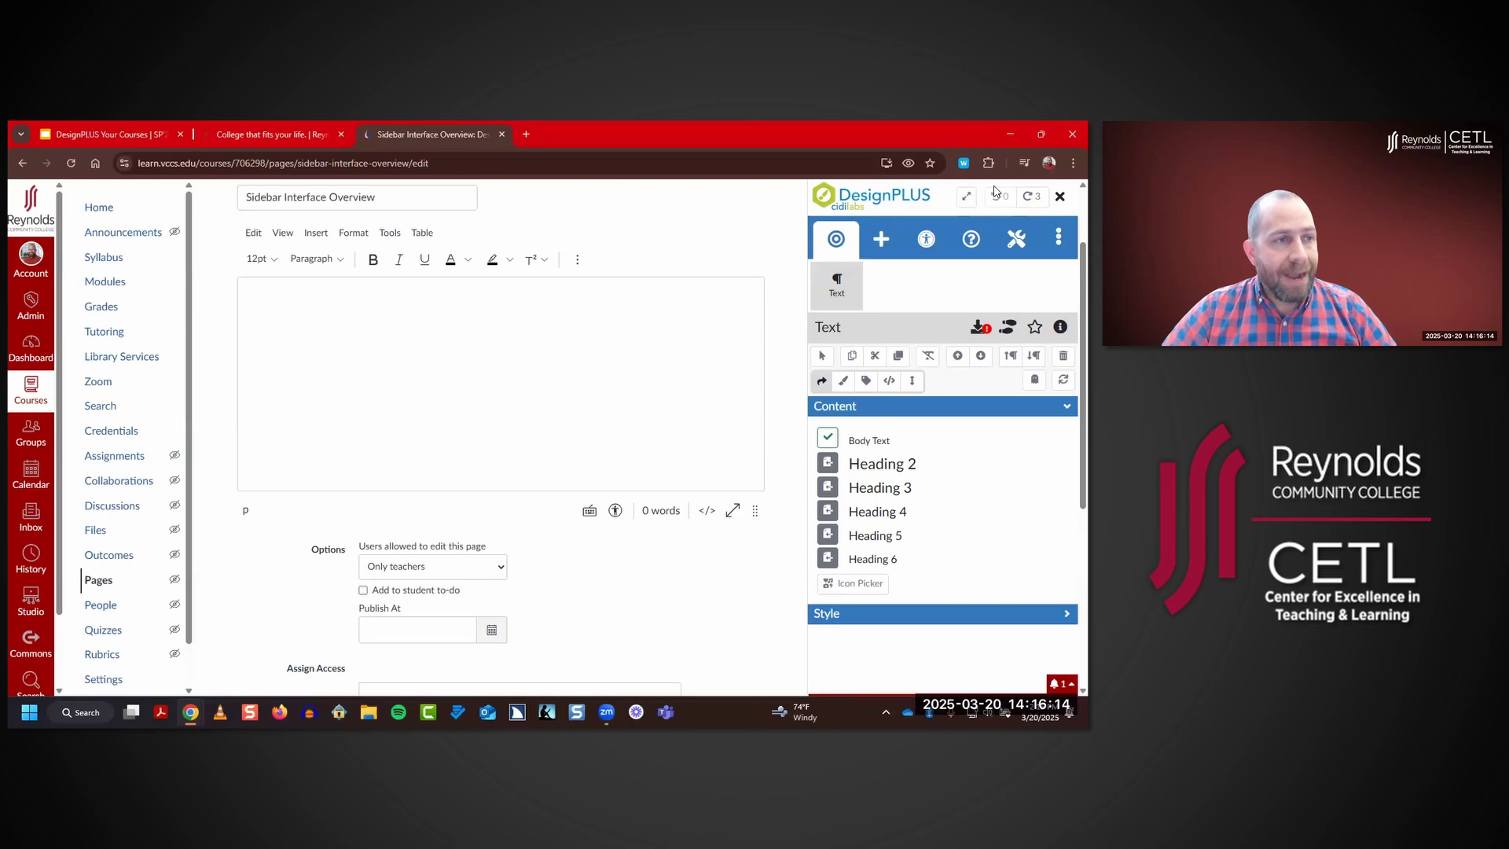
left_click(967, 196)
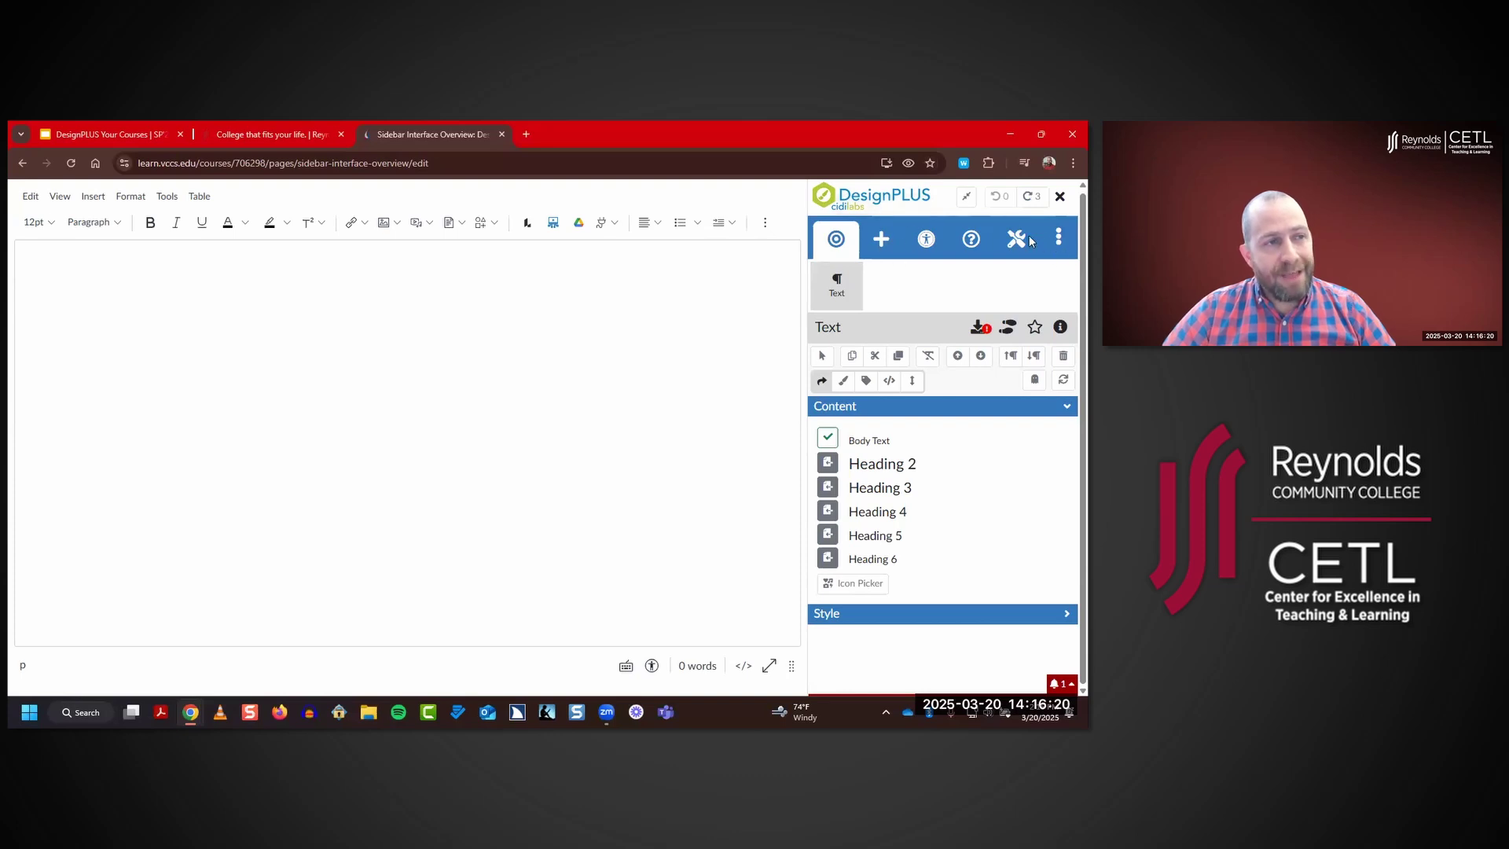
- Review the sidebar's Add New Elements, Edit Current Element, and Accessibility and Usability tool sets
left_click(881, 240)
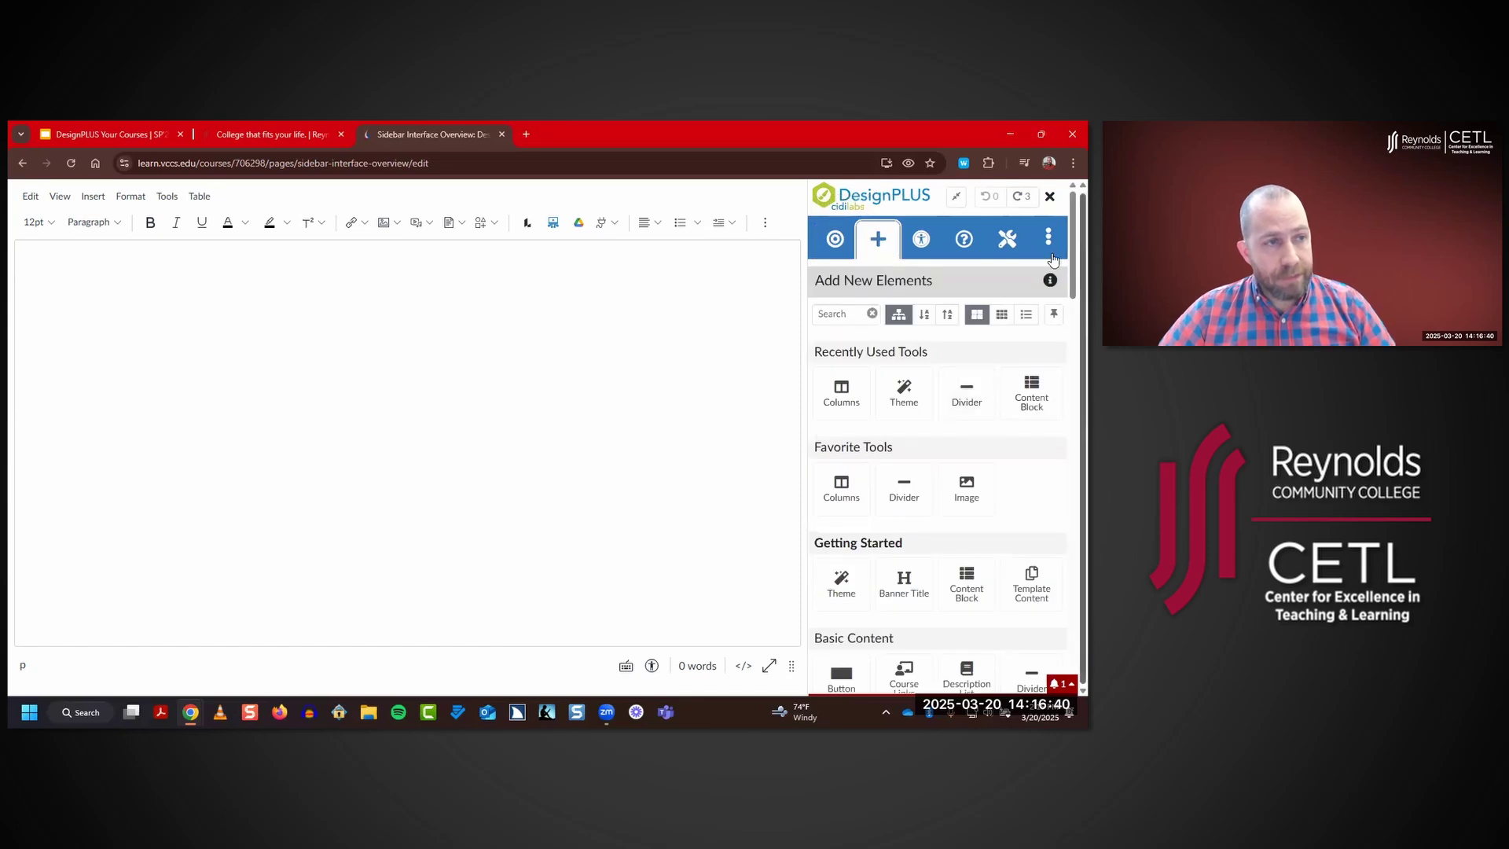
mouse_move(1067, 252)
left_mouse_down()
mouse_move(1072, 640)
mouse_move(1071, 255)
left_mouse_up()
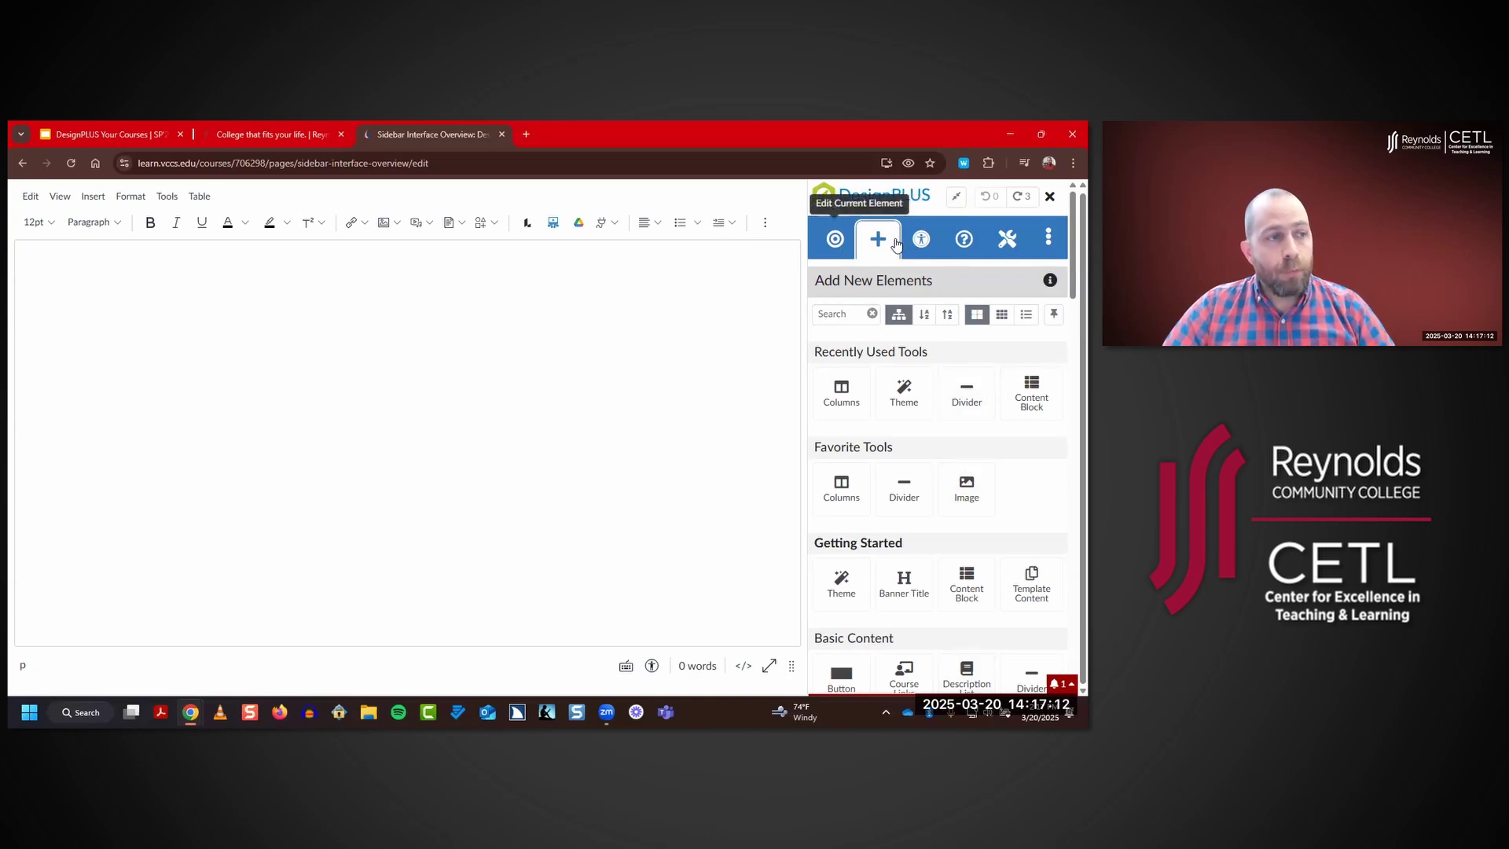
left_click(836, 240)
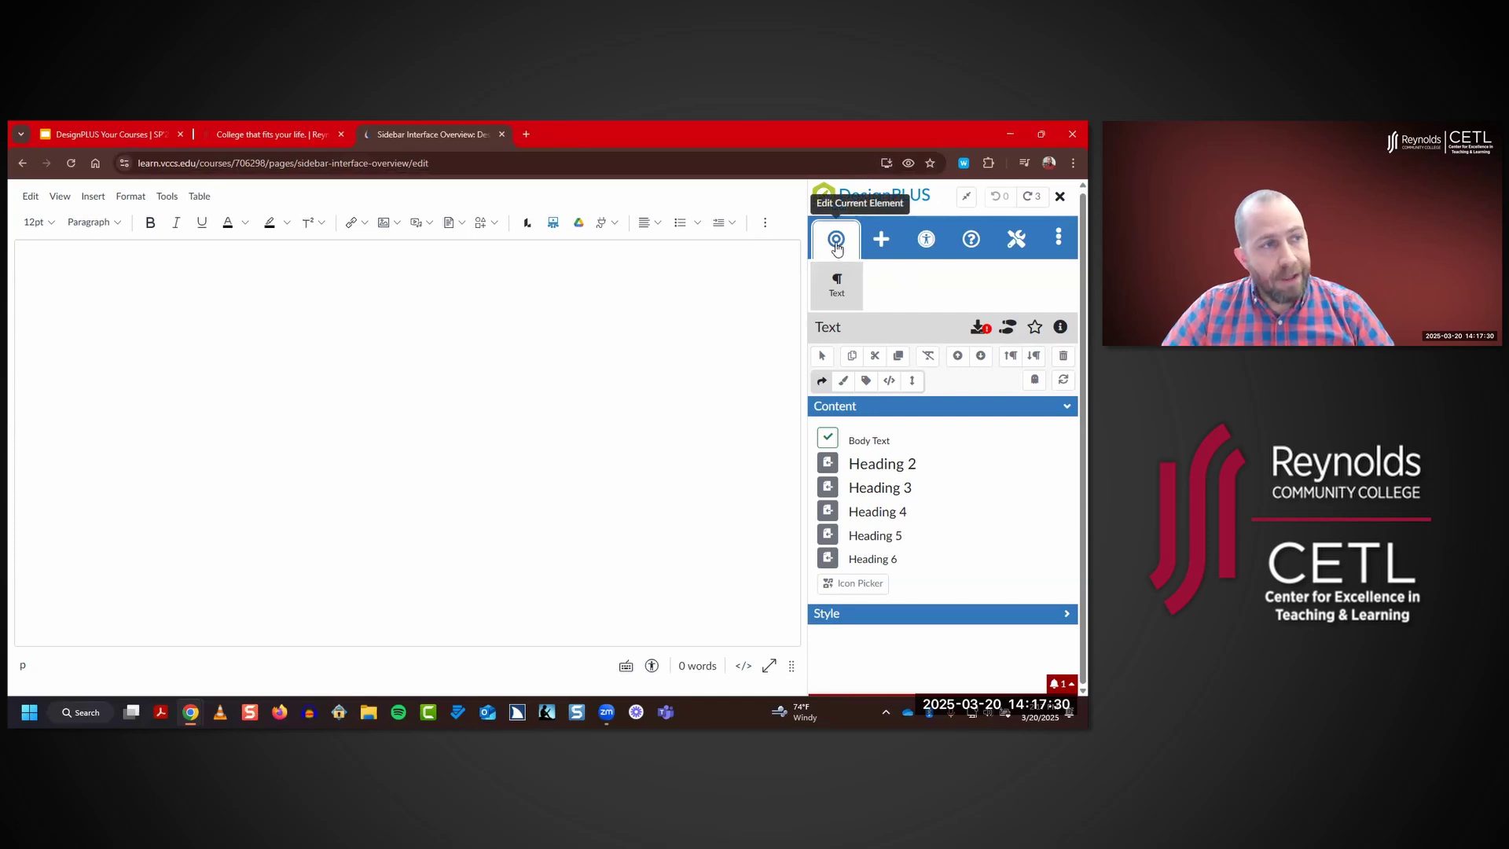
left_click(881, 239)
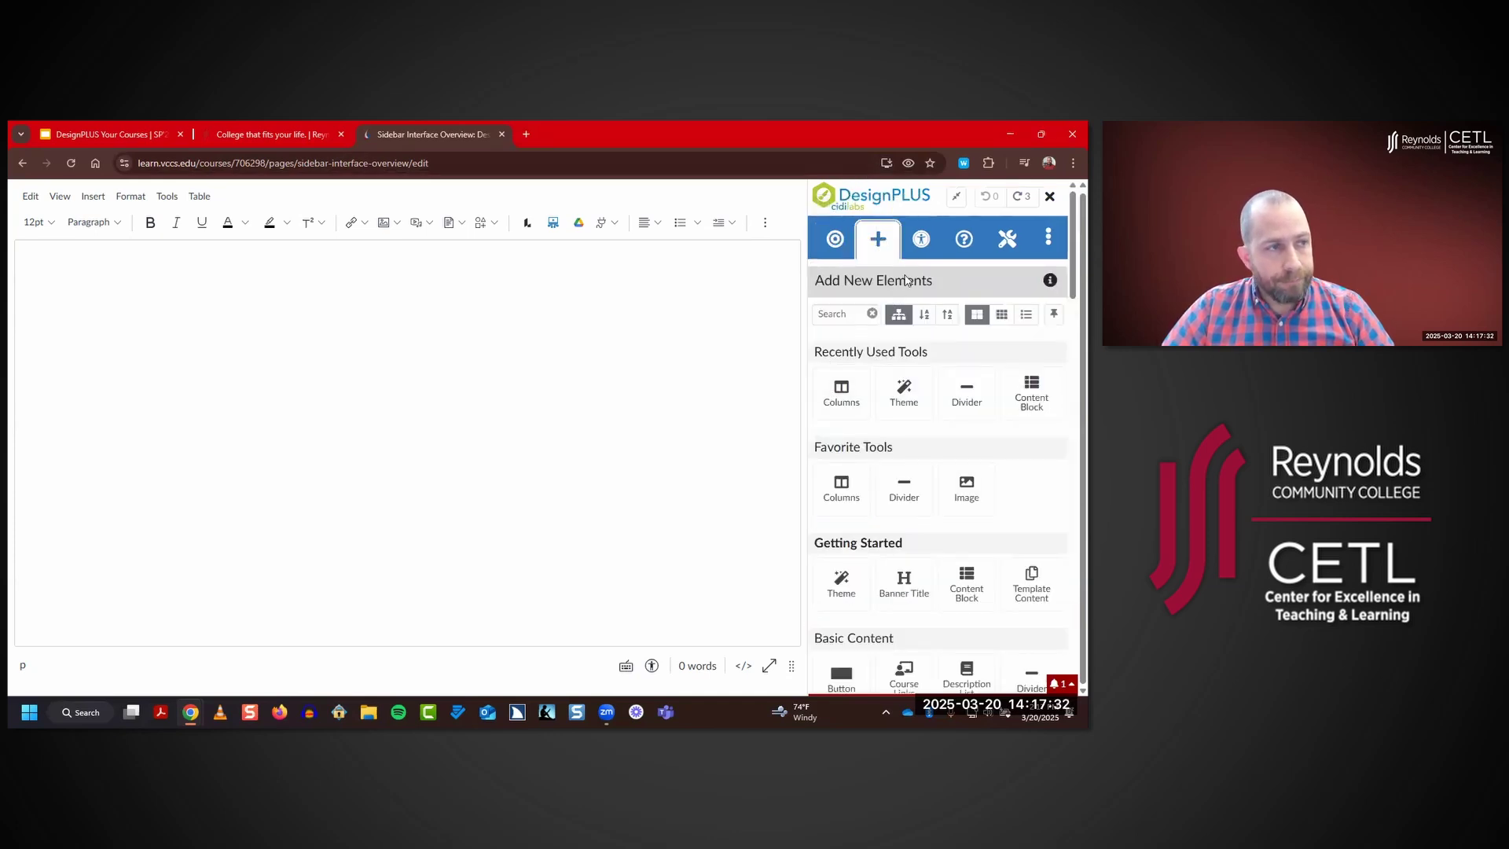
left_click(925, 250)
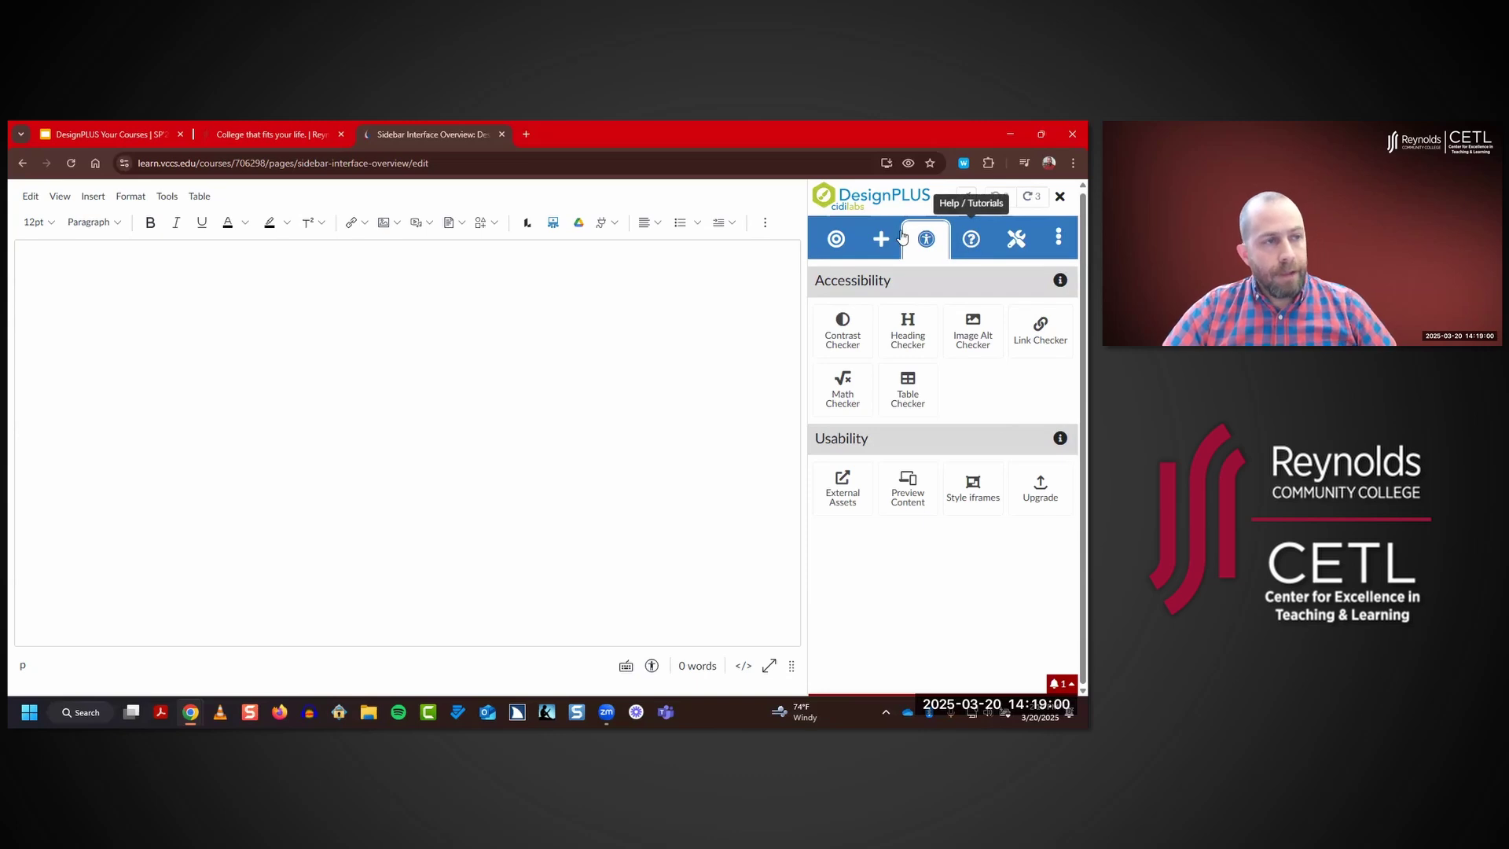
- Open the CETL DesignPLUS Resource Site from the sidebar's help section and browse its Video Guides page
left_click(972, 245)
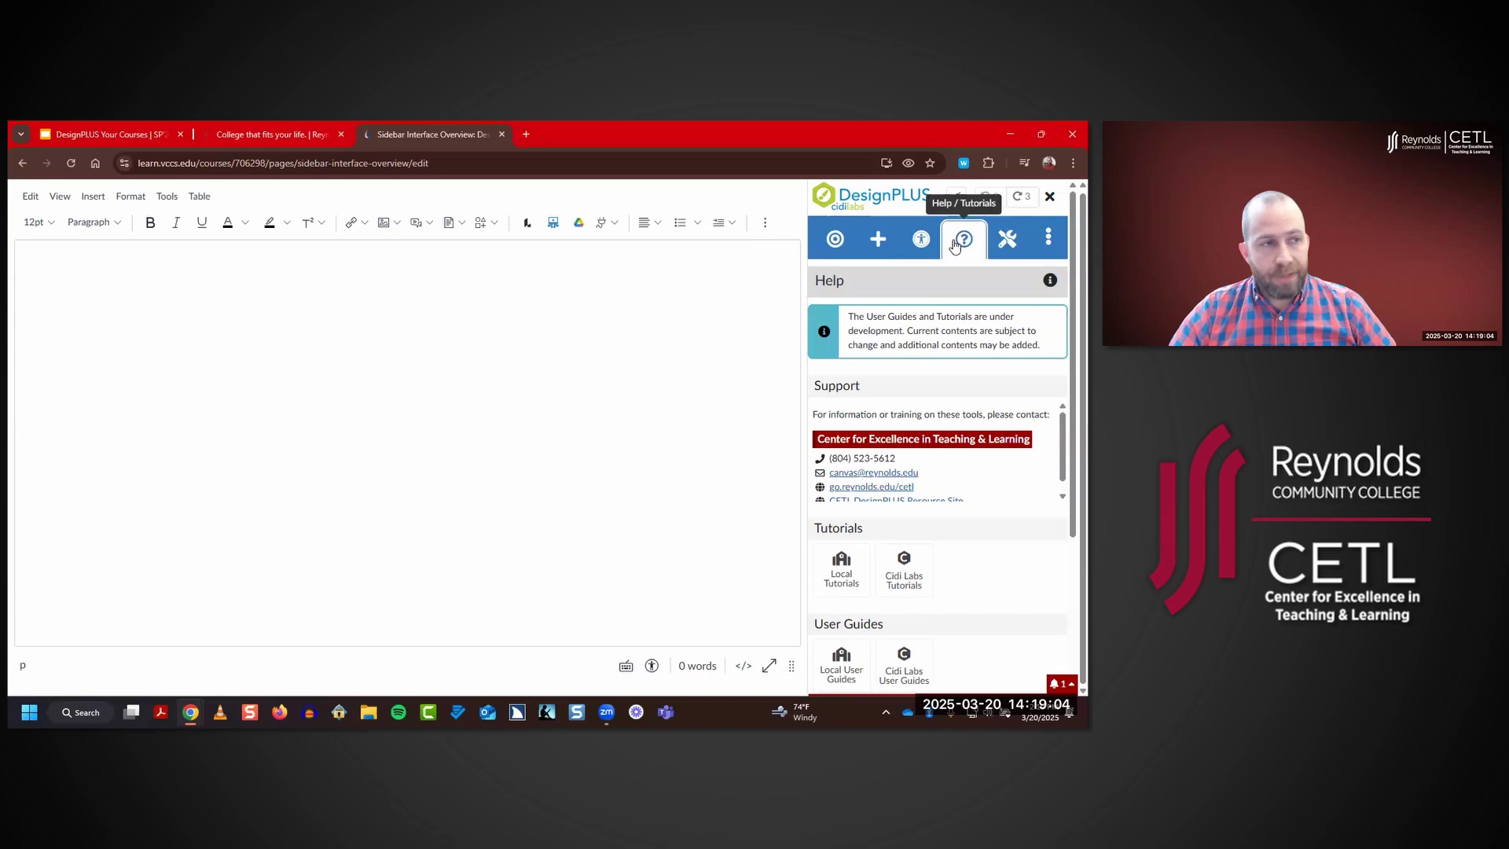
scroll(1063, 448, "down", 1)
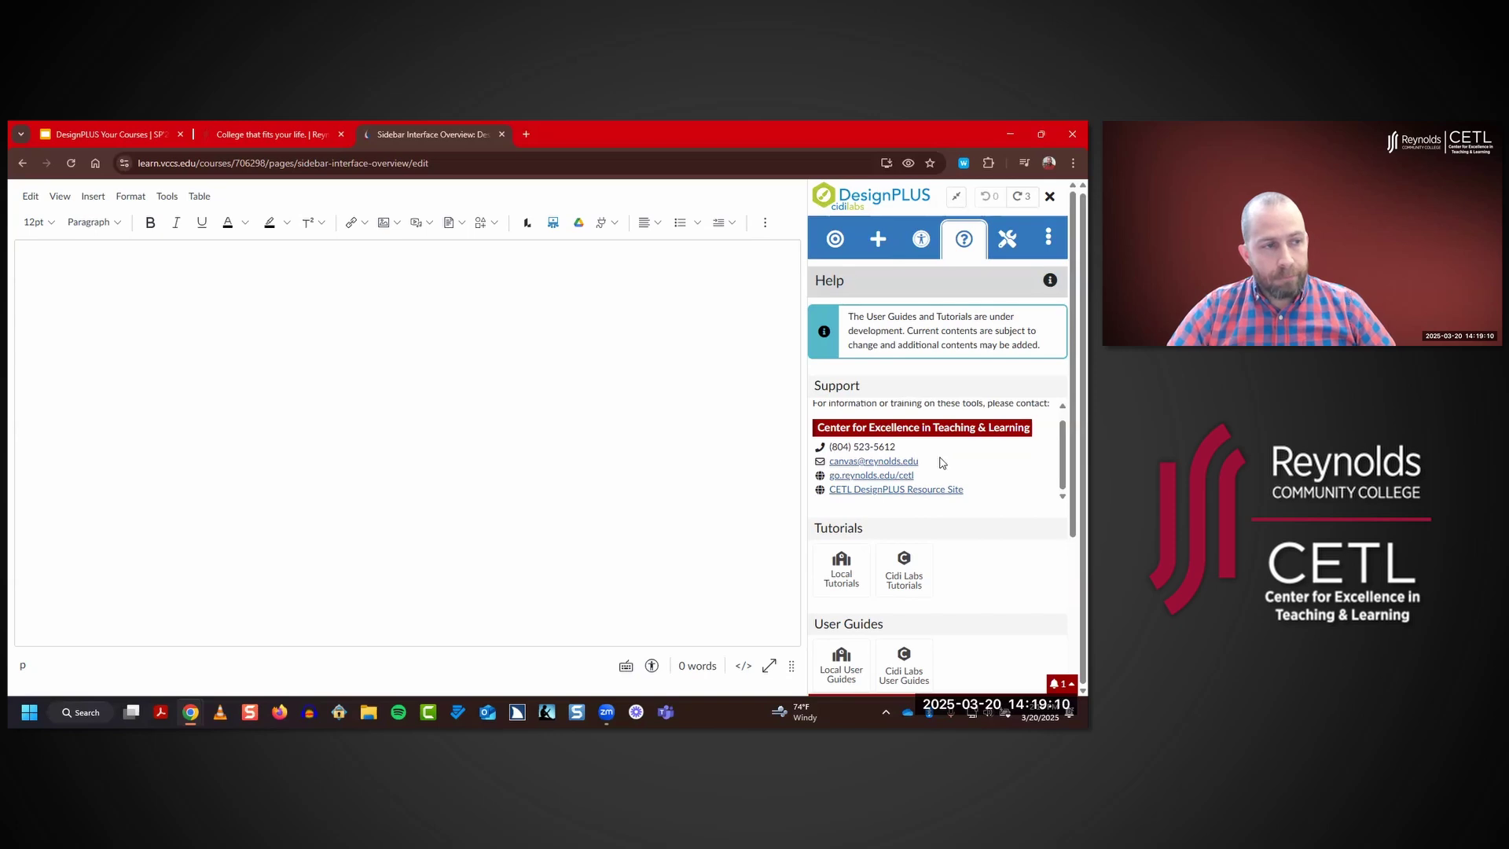
left_click(877, 491)
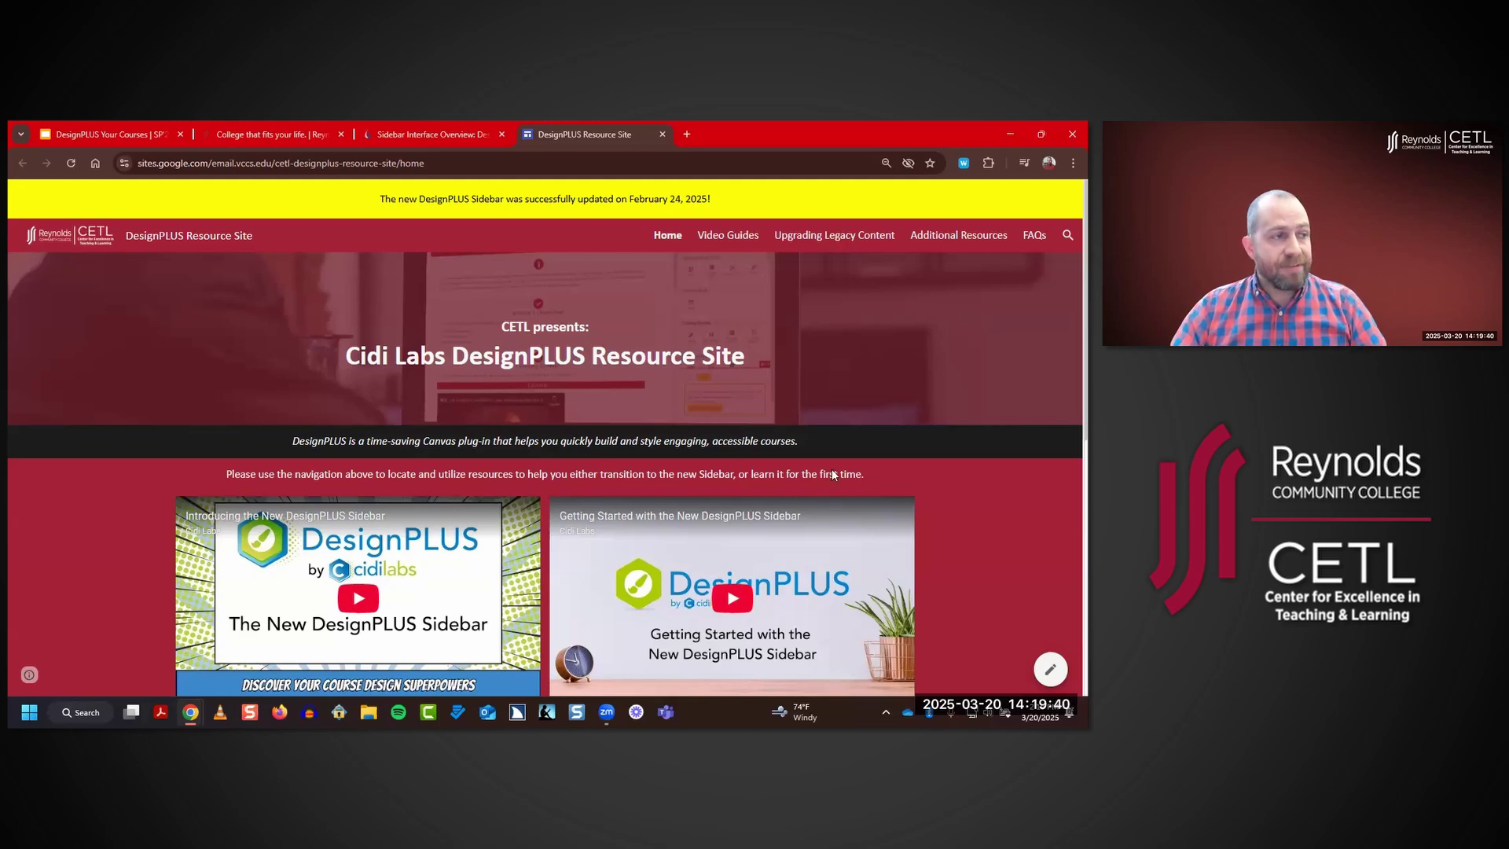
scroll(825, 467, "down", 5)
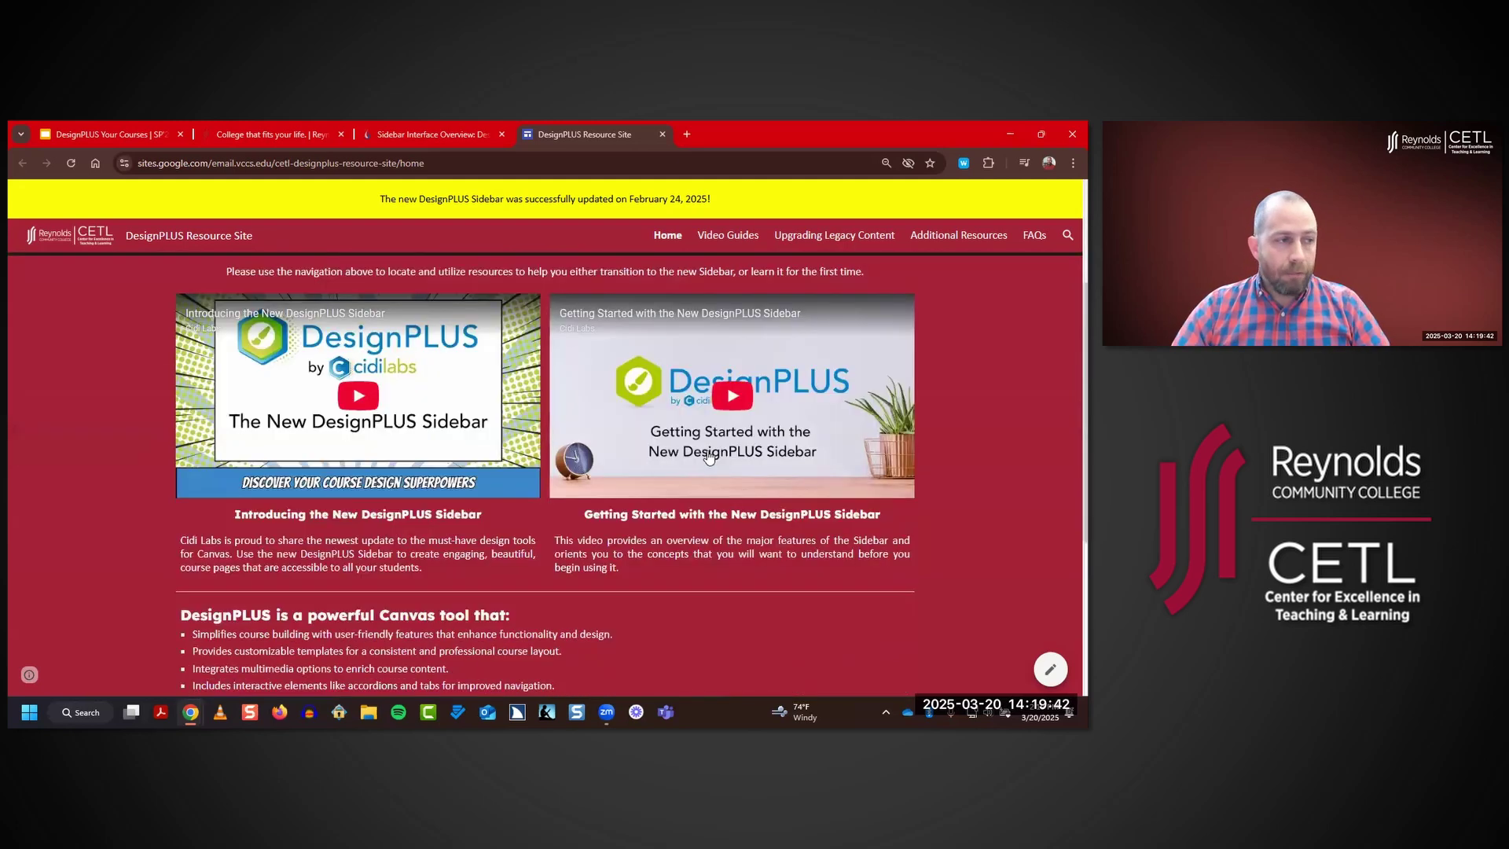
scroll(817, 454, "up", 5)
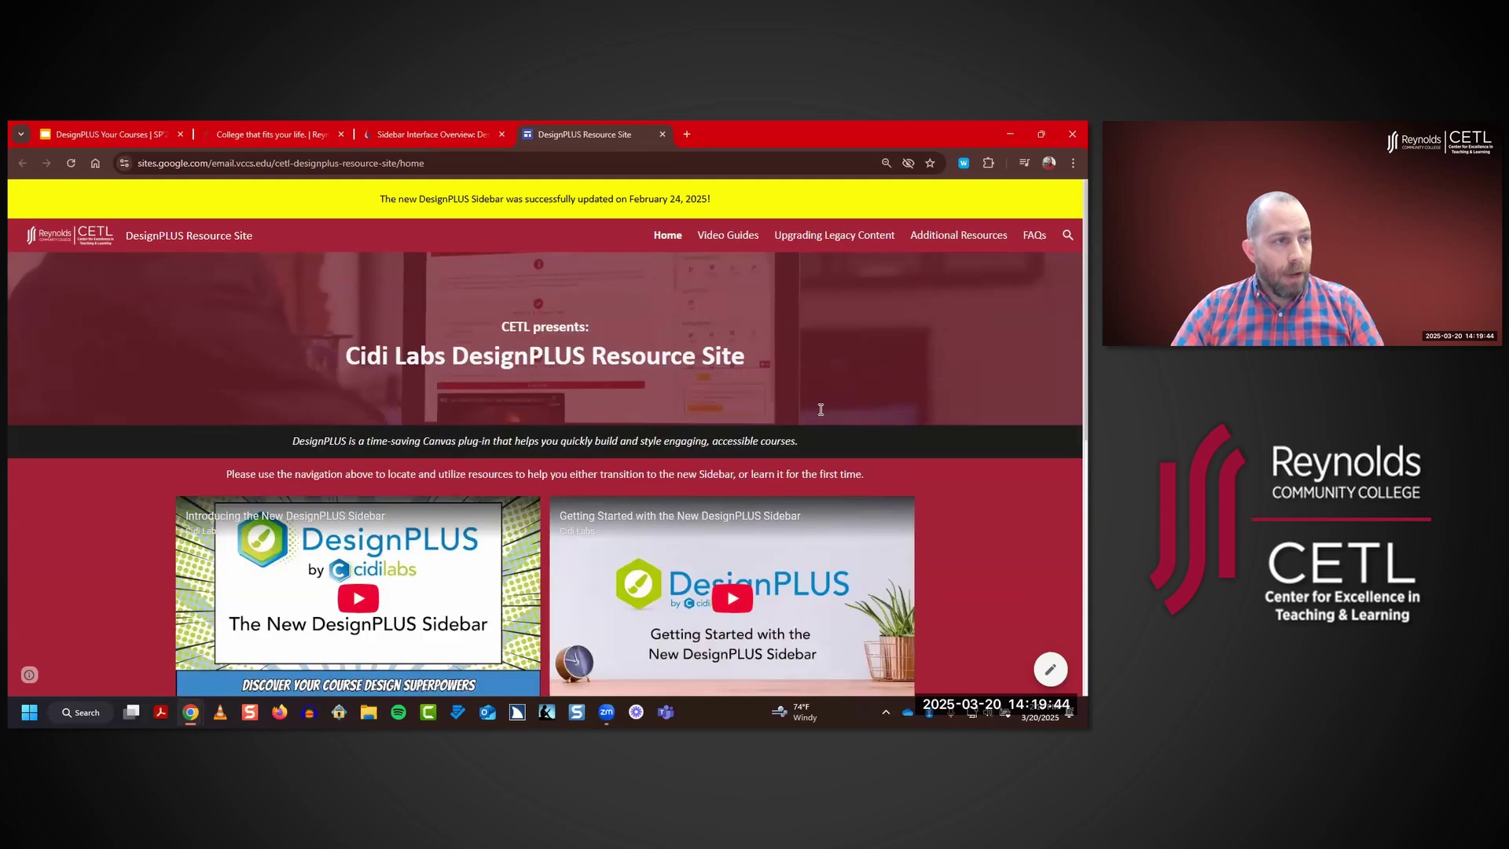
left_click(729, 236)
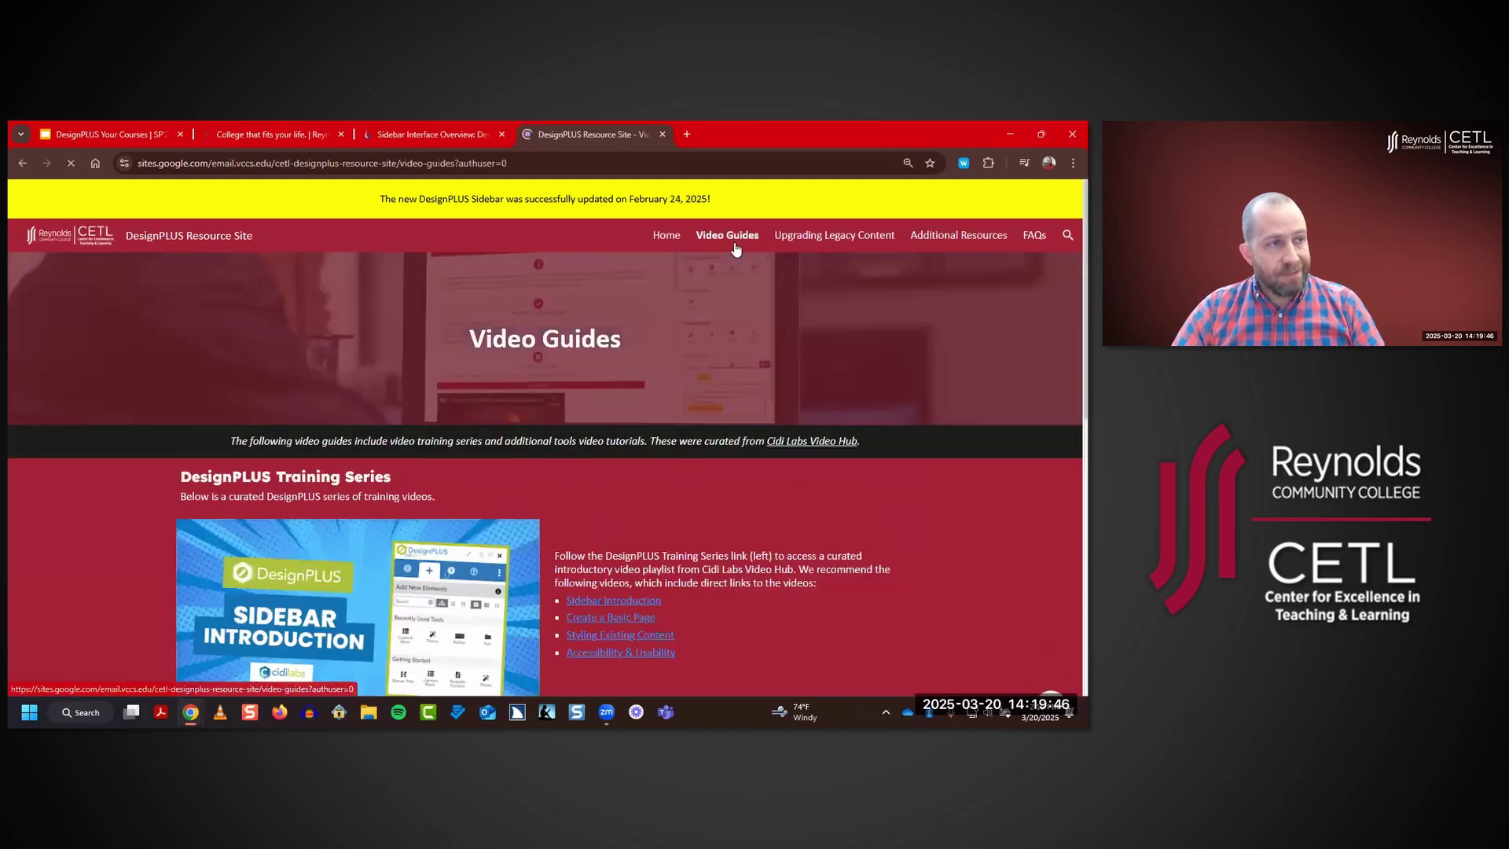
scroll(782, 417, "down", 8)
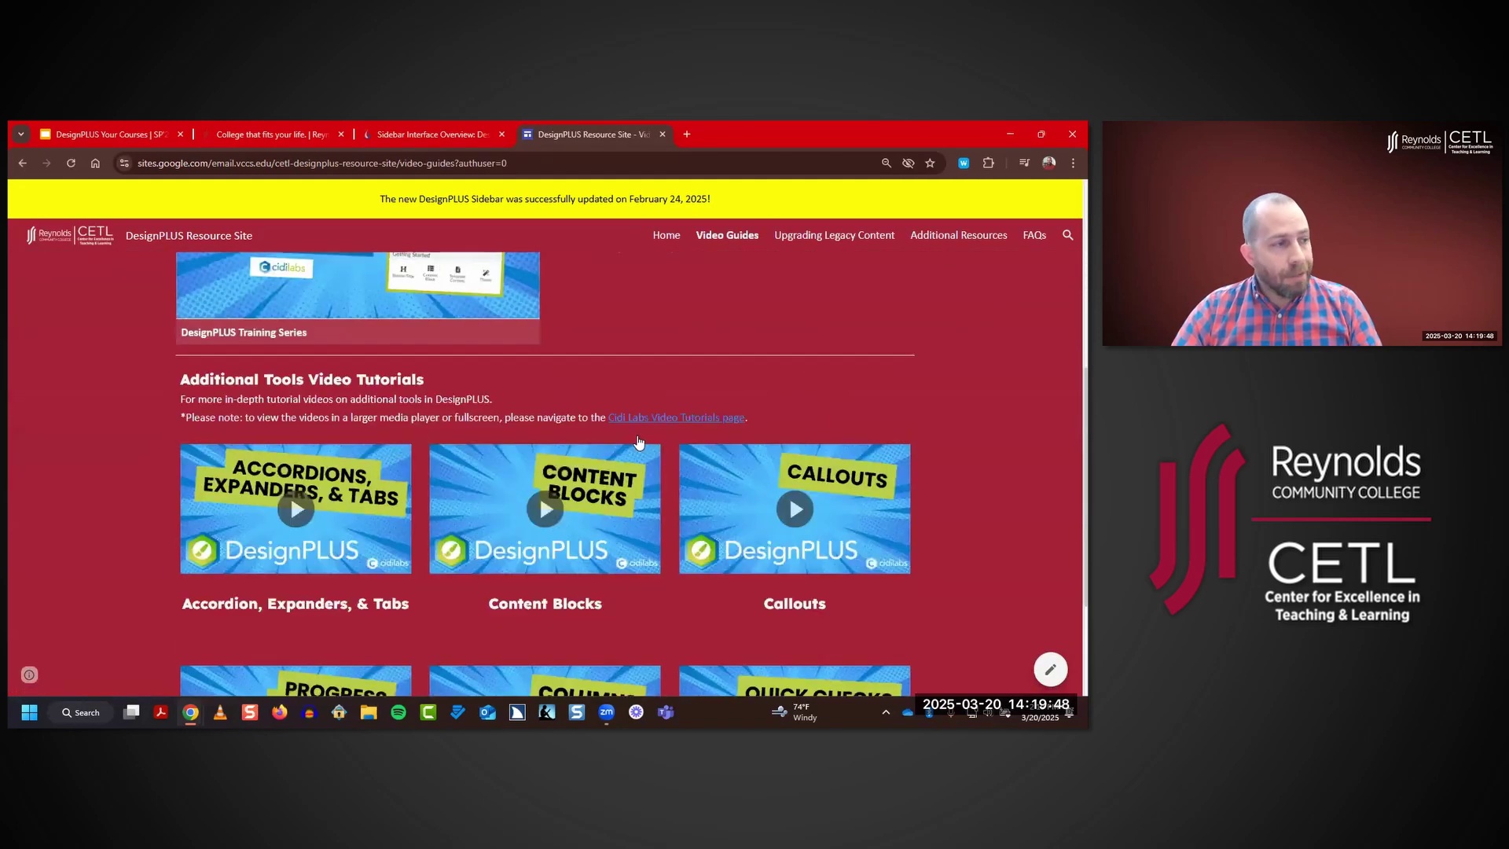
- Examine the DesignPLUS Training Series and Additional Tools Video Tutorials on the Video Guides page
scroll(582, 472, "down", 1)
scroll(583, 473, "down", 1)
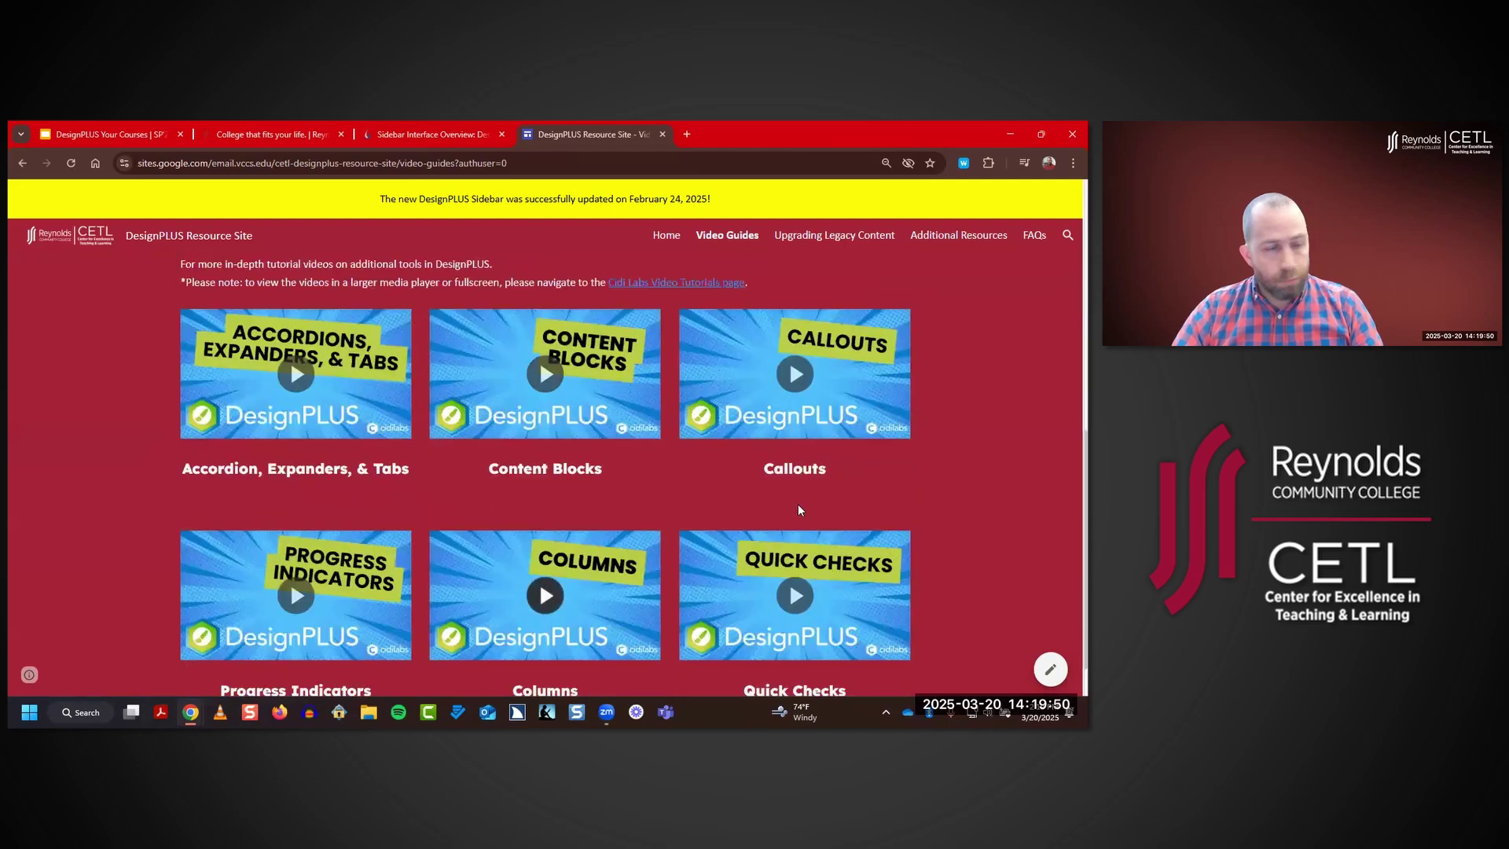
scroll(798, 509, "up", 10)
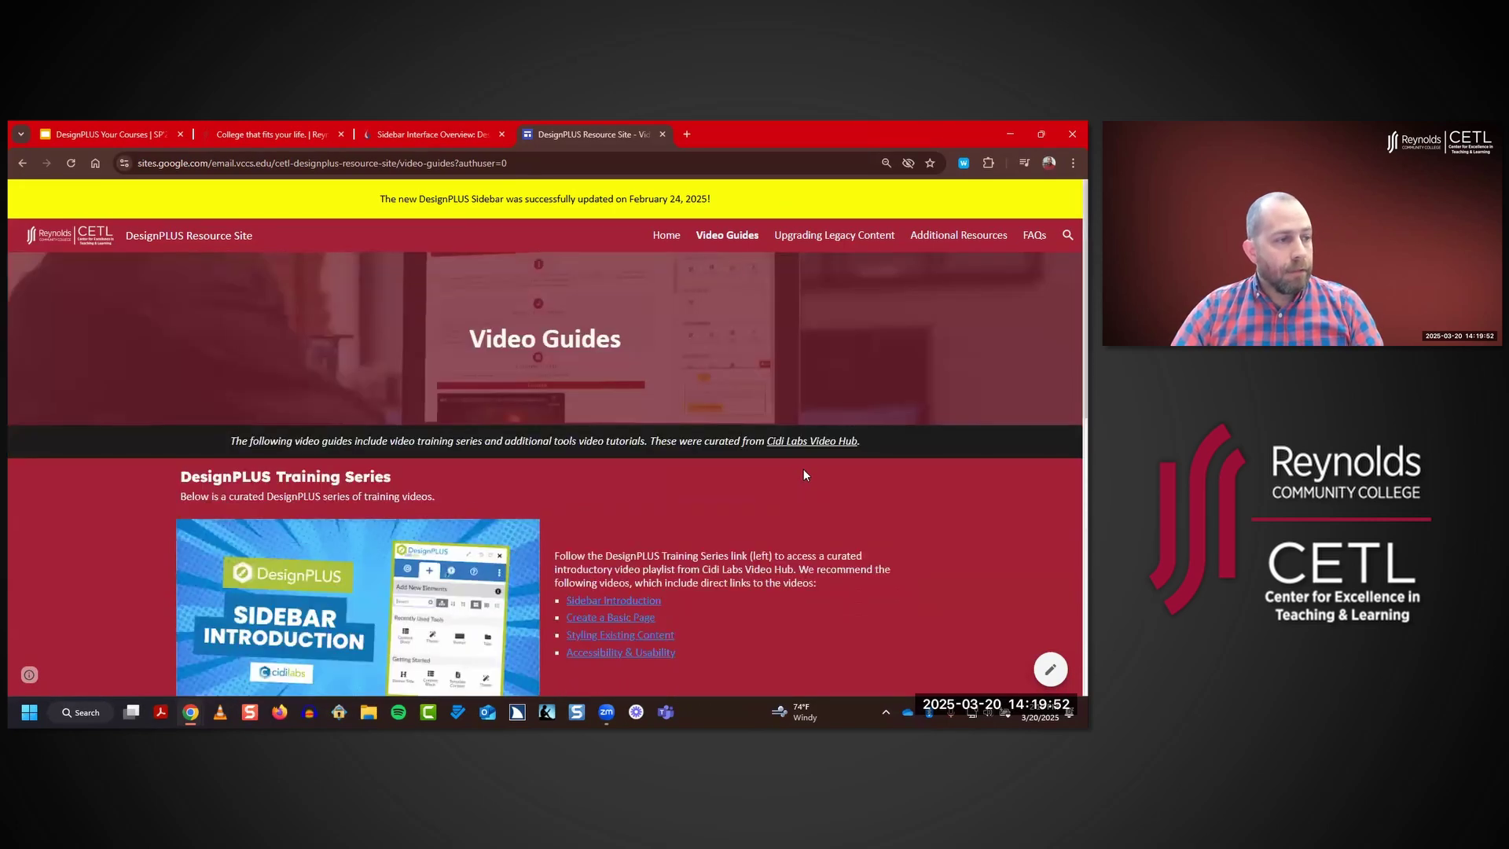
scroll(548, 520, "down", 6)
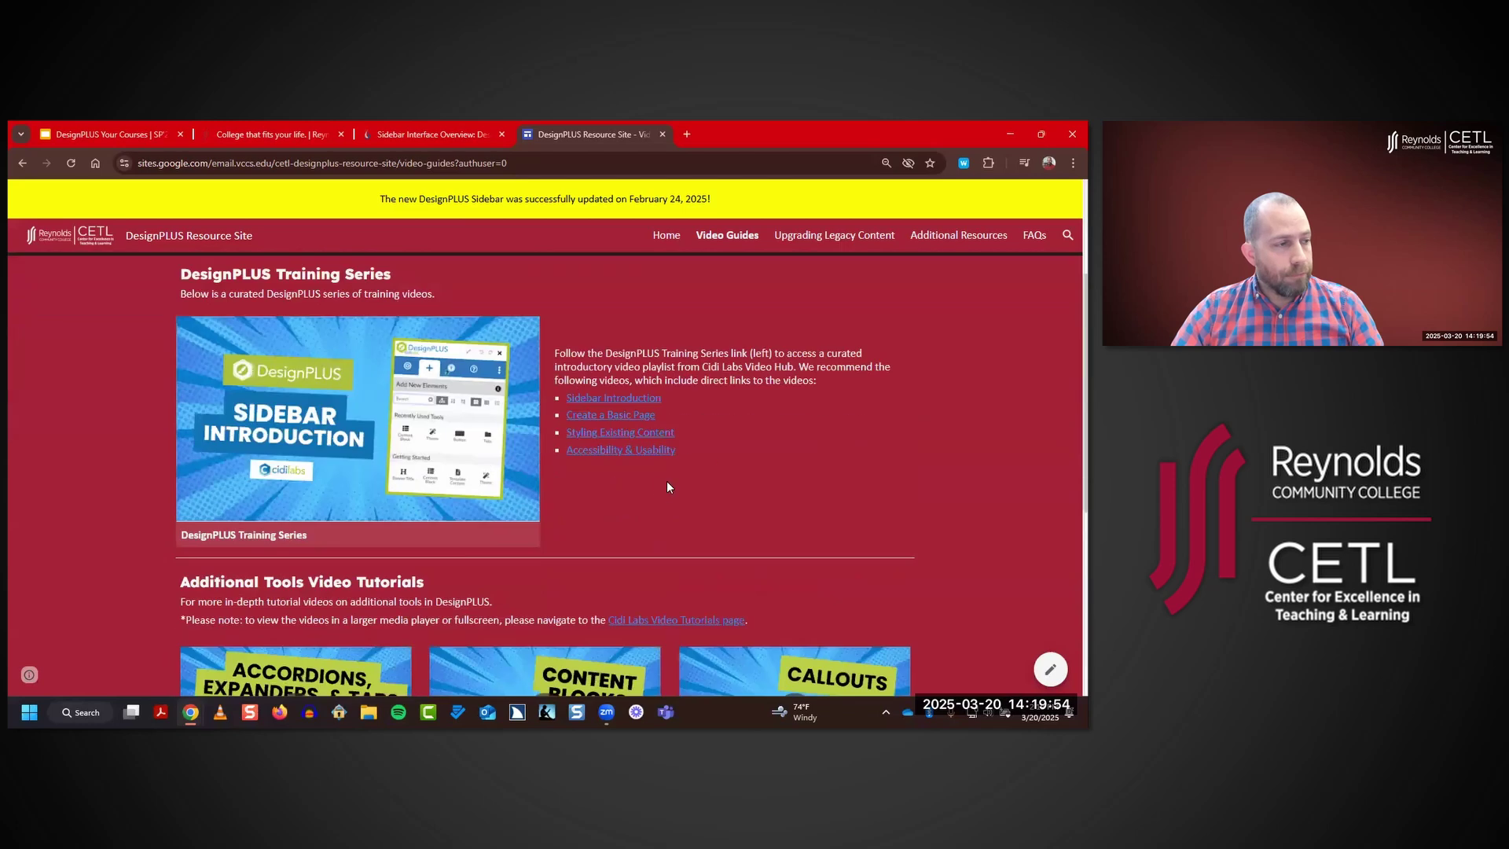
scroll(894, 623, "up", 4)
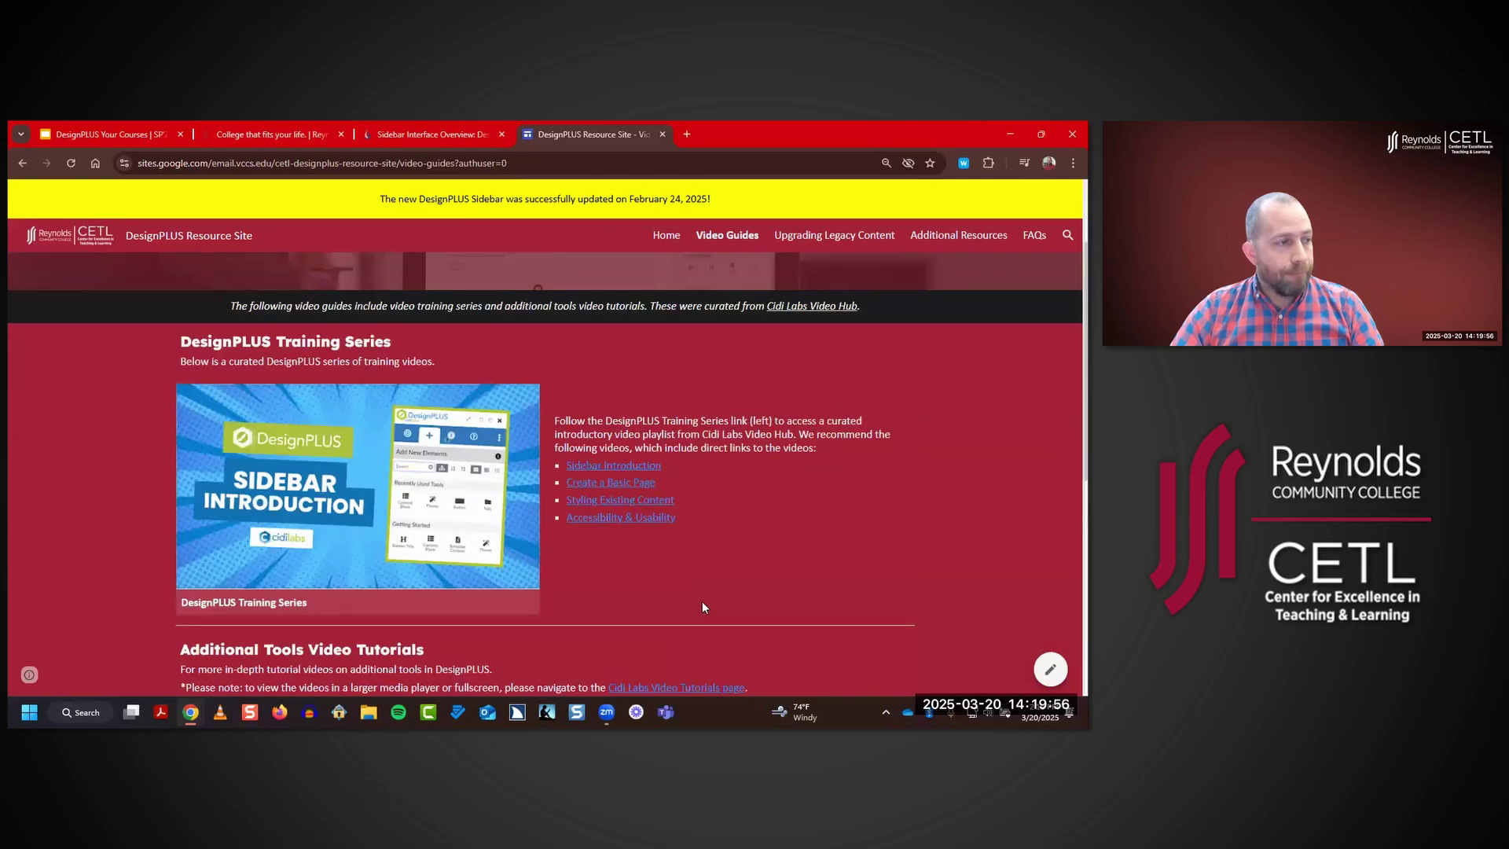
scroll(701, 606, "up", 2)
- Open the Upgrading Legacy Content page and review who needs to upgrade and the Upgrading Resources links
left_click(804, 245)
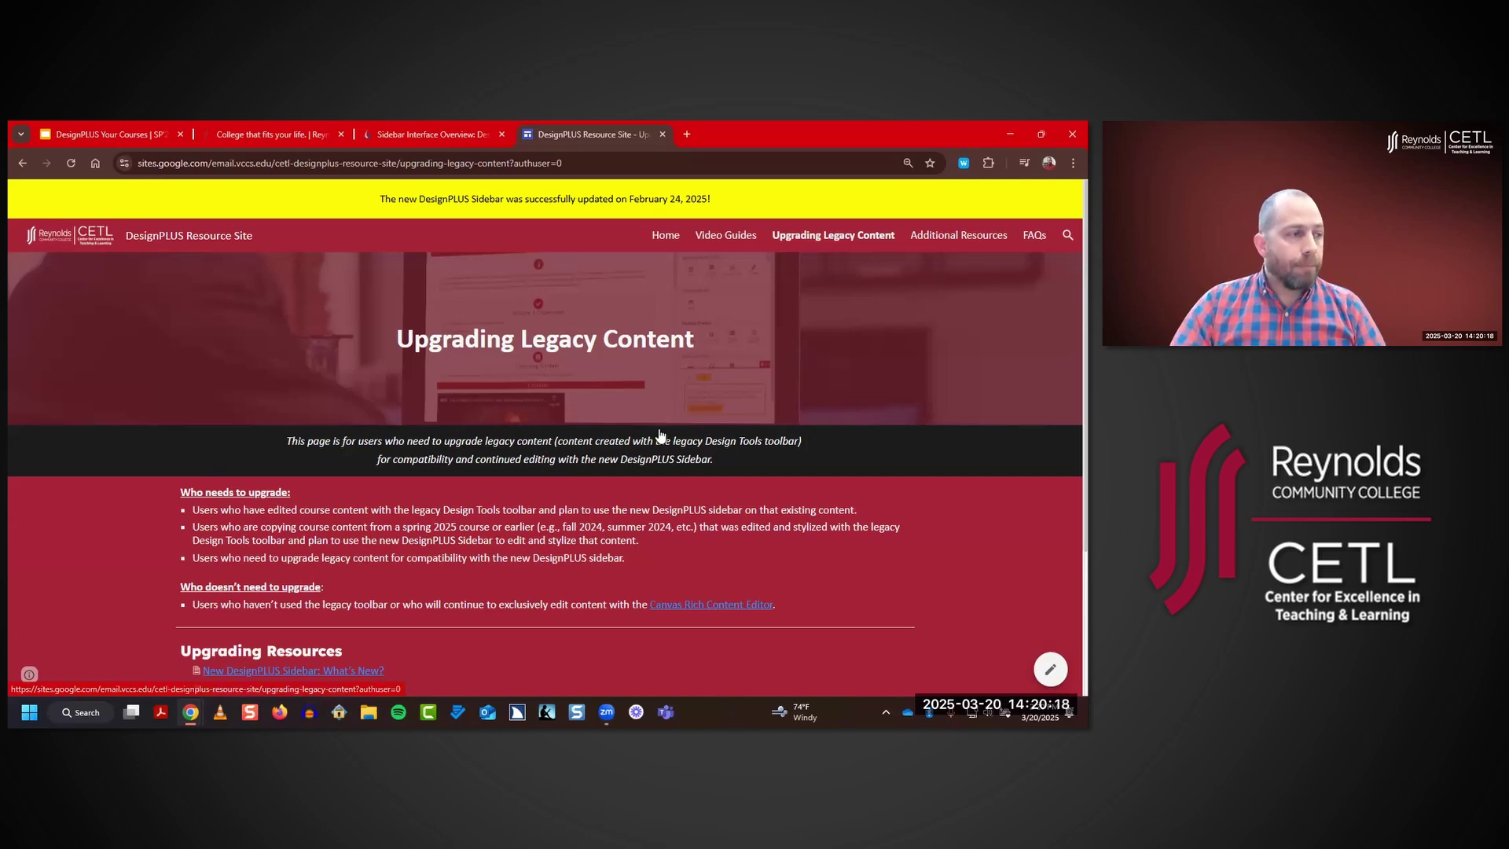
scroll(660, 436, "down", 2)
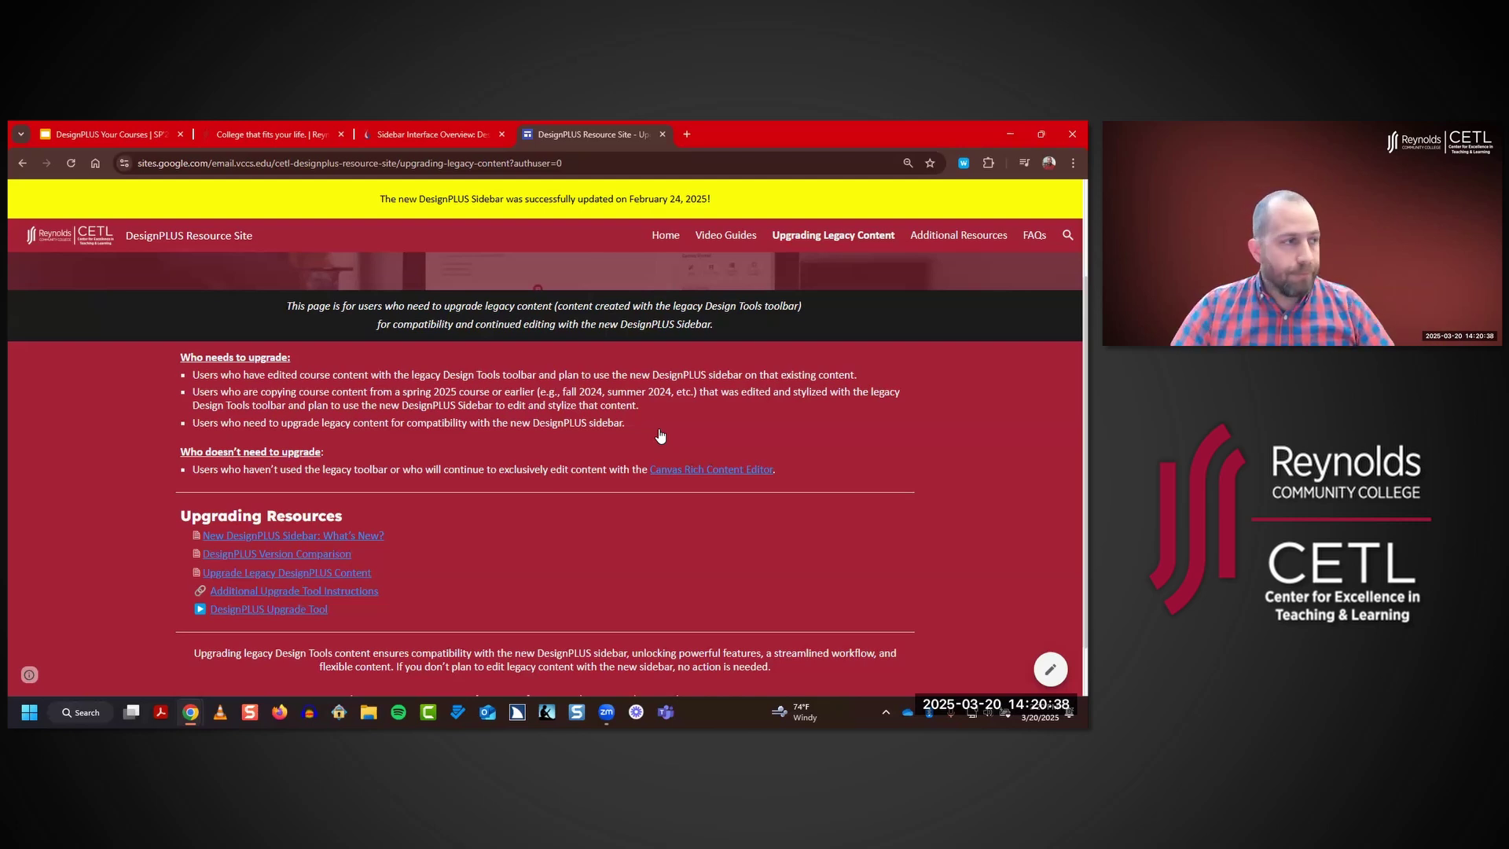
scroll(691, 409, "up", 3)
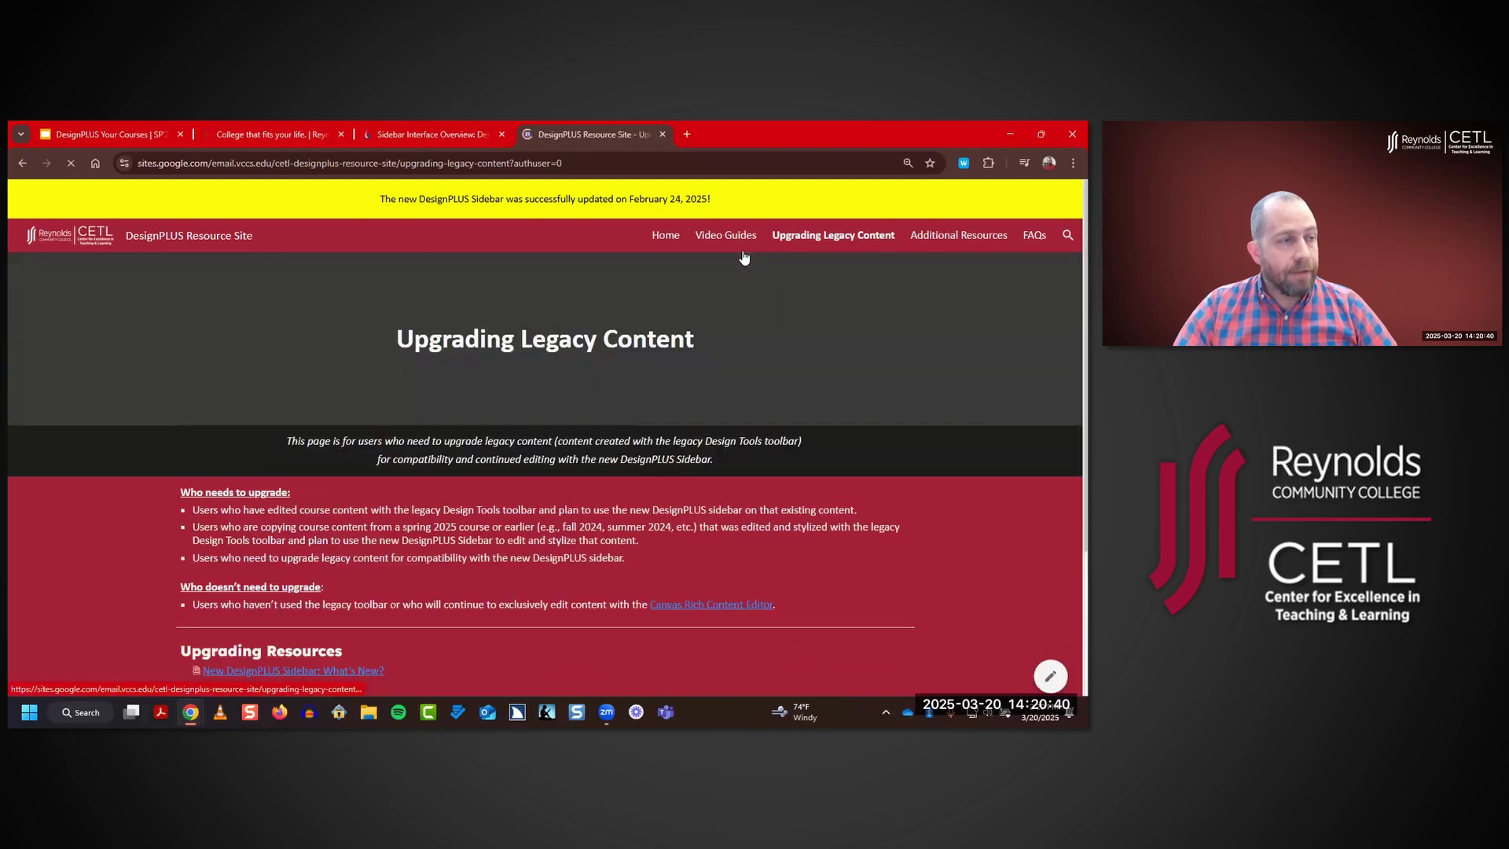
scroll(672, 432, "down", 3)
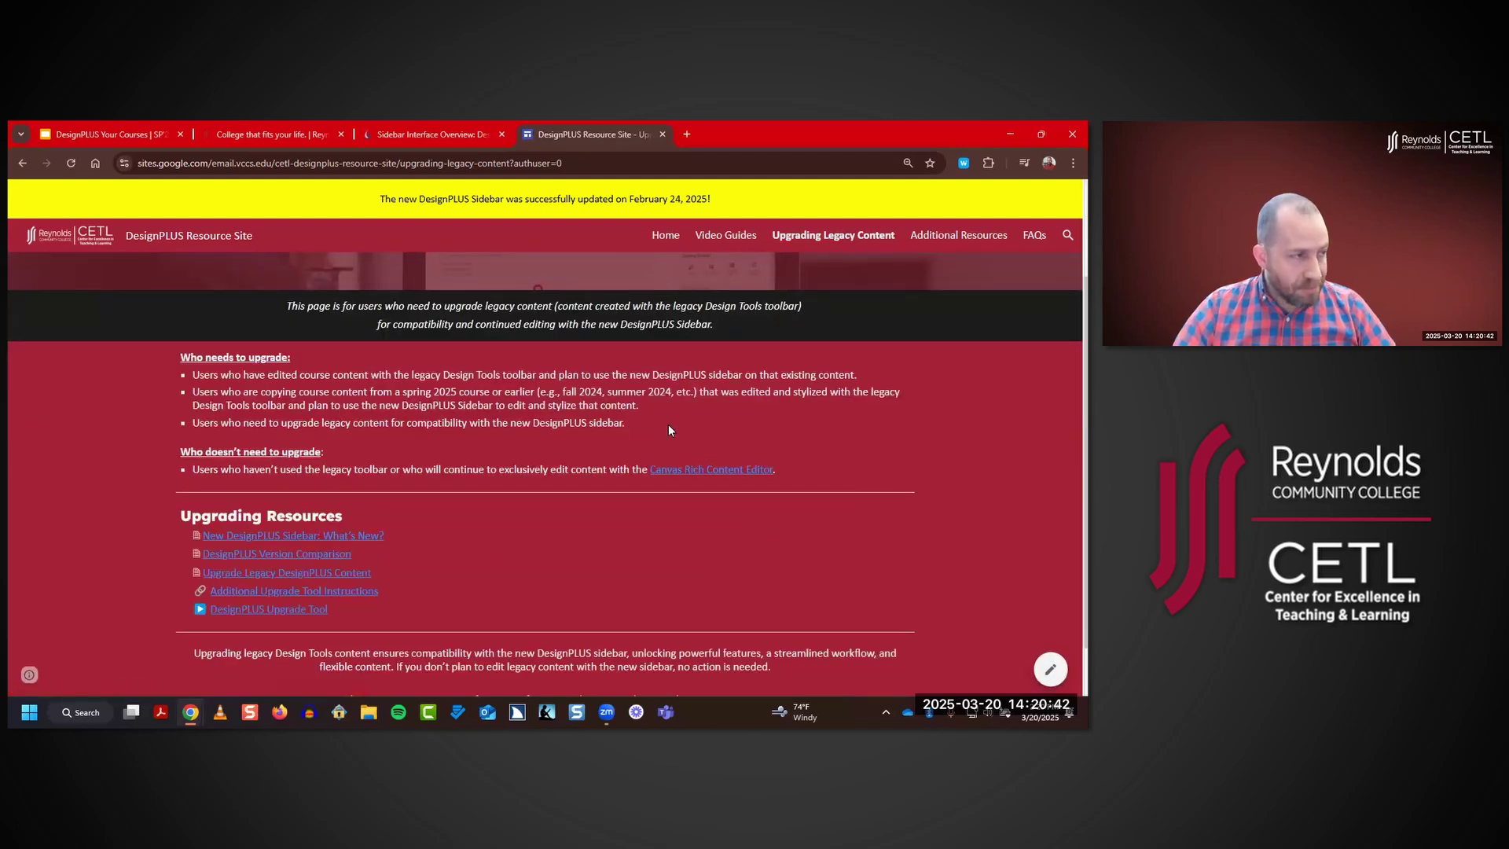
scroll(669, 430, "up", 2)
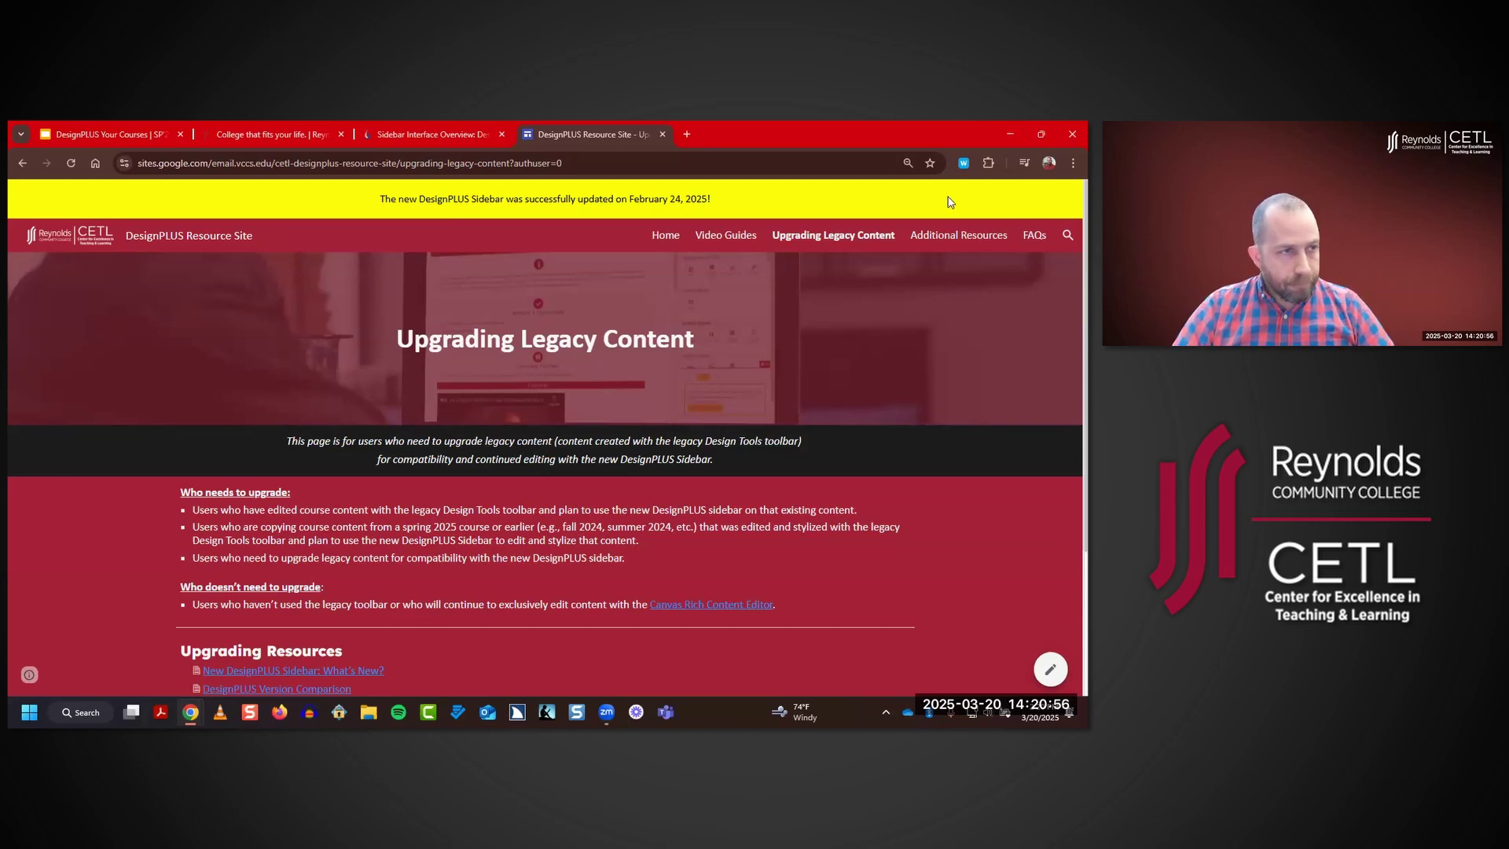
- Open the Additional Resources page and review its websites, instructional video guides and handouts
left_click(909, 235)
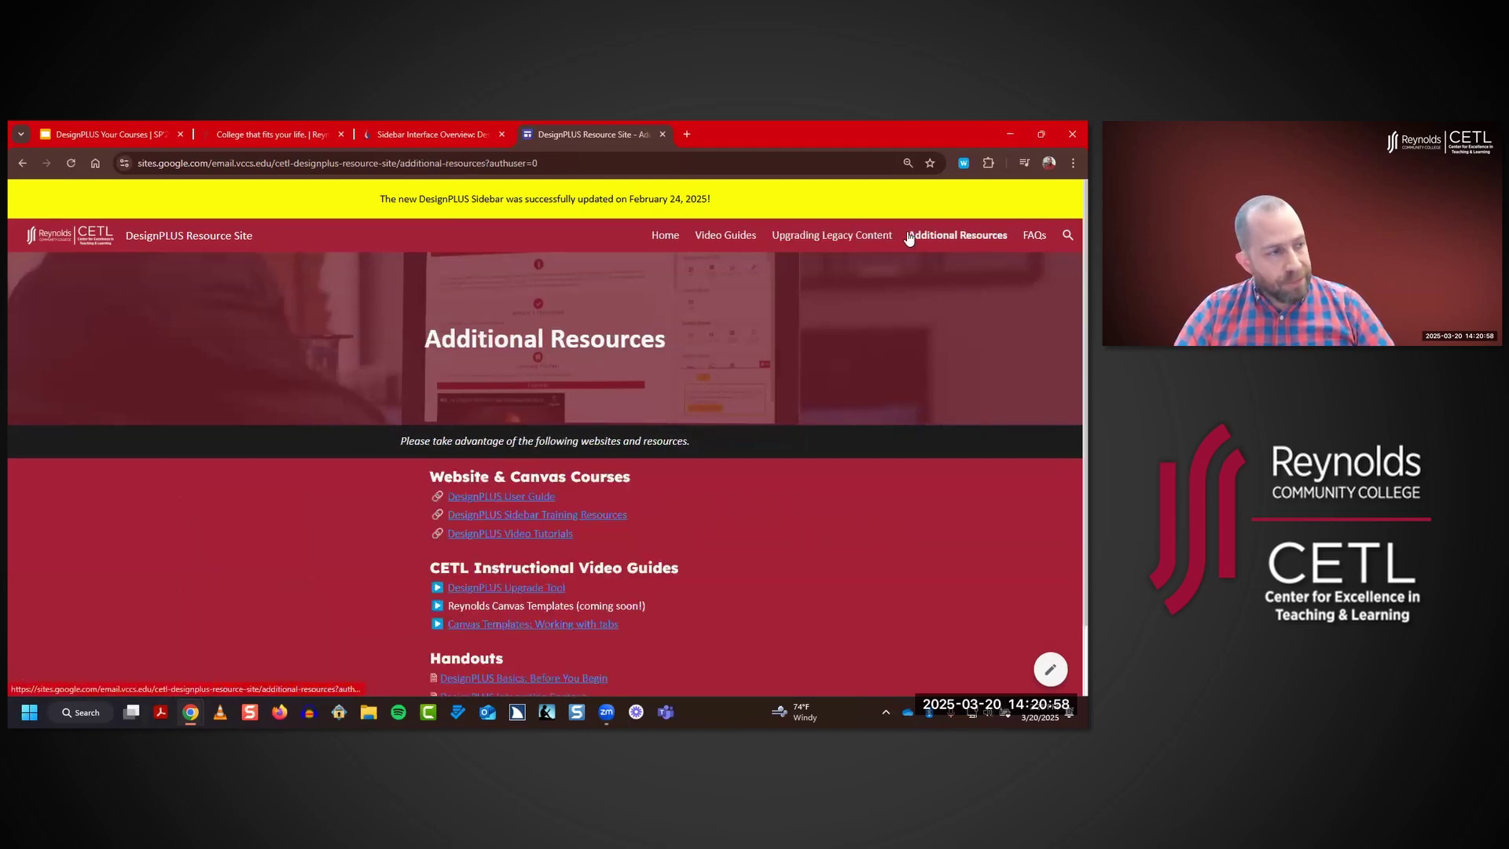
scroll(794, 472, "down", 2)
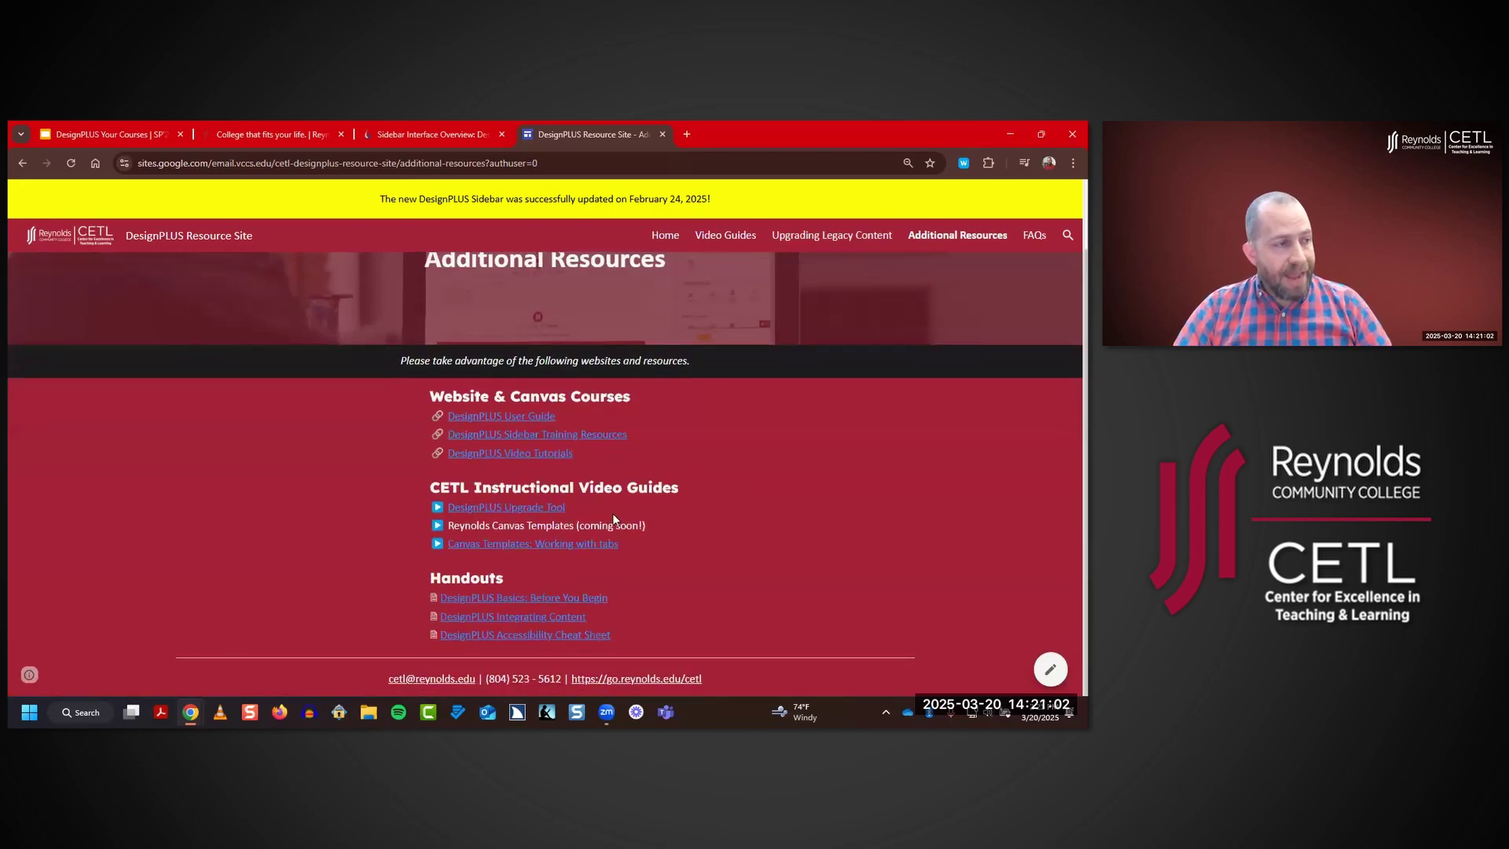
scroll(1025, 414, "up", 2)
- Browse the site's FAQs and expand the question about only editing Canvas course content with the Rich Content Editor
left_click(1034, 236)
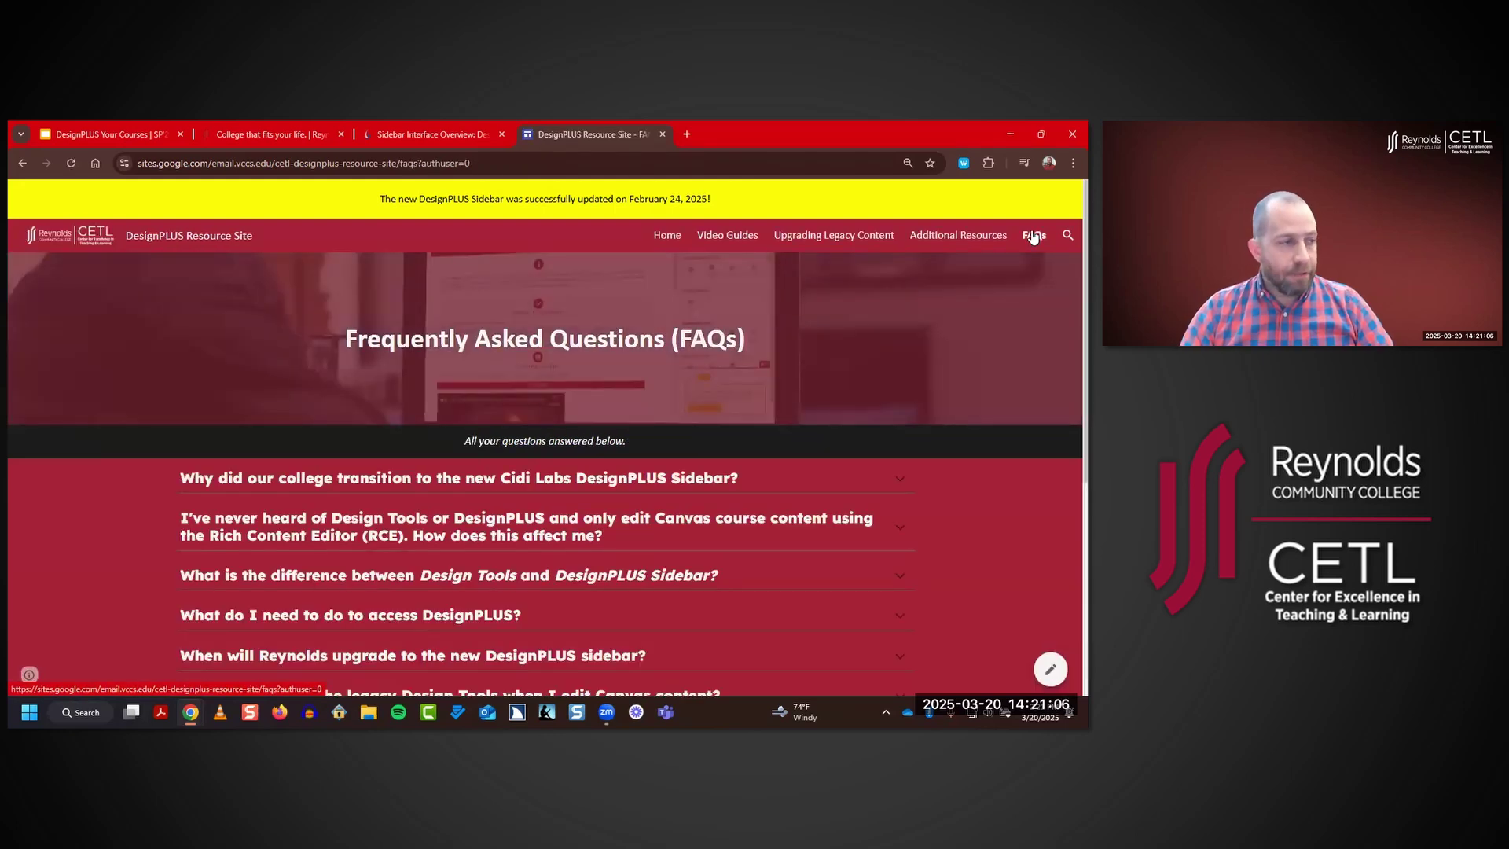
scroll(847, 376, "down", 2)
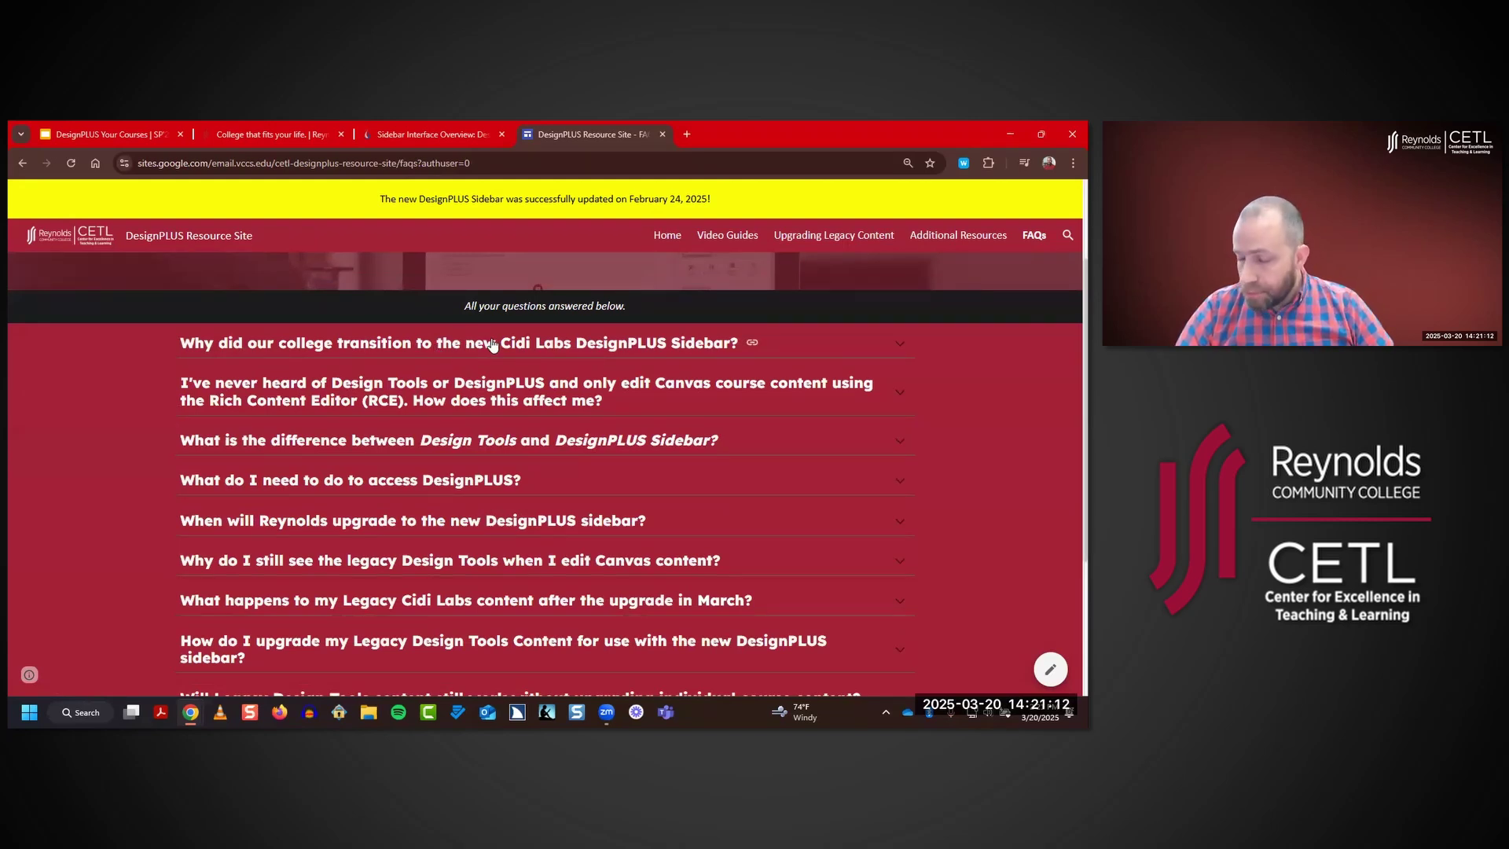
scroll(511, 346, "down", 3)
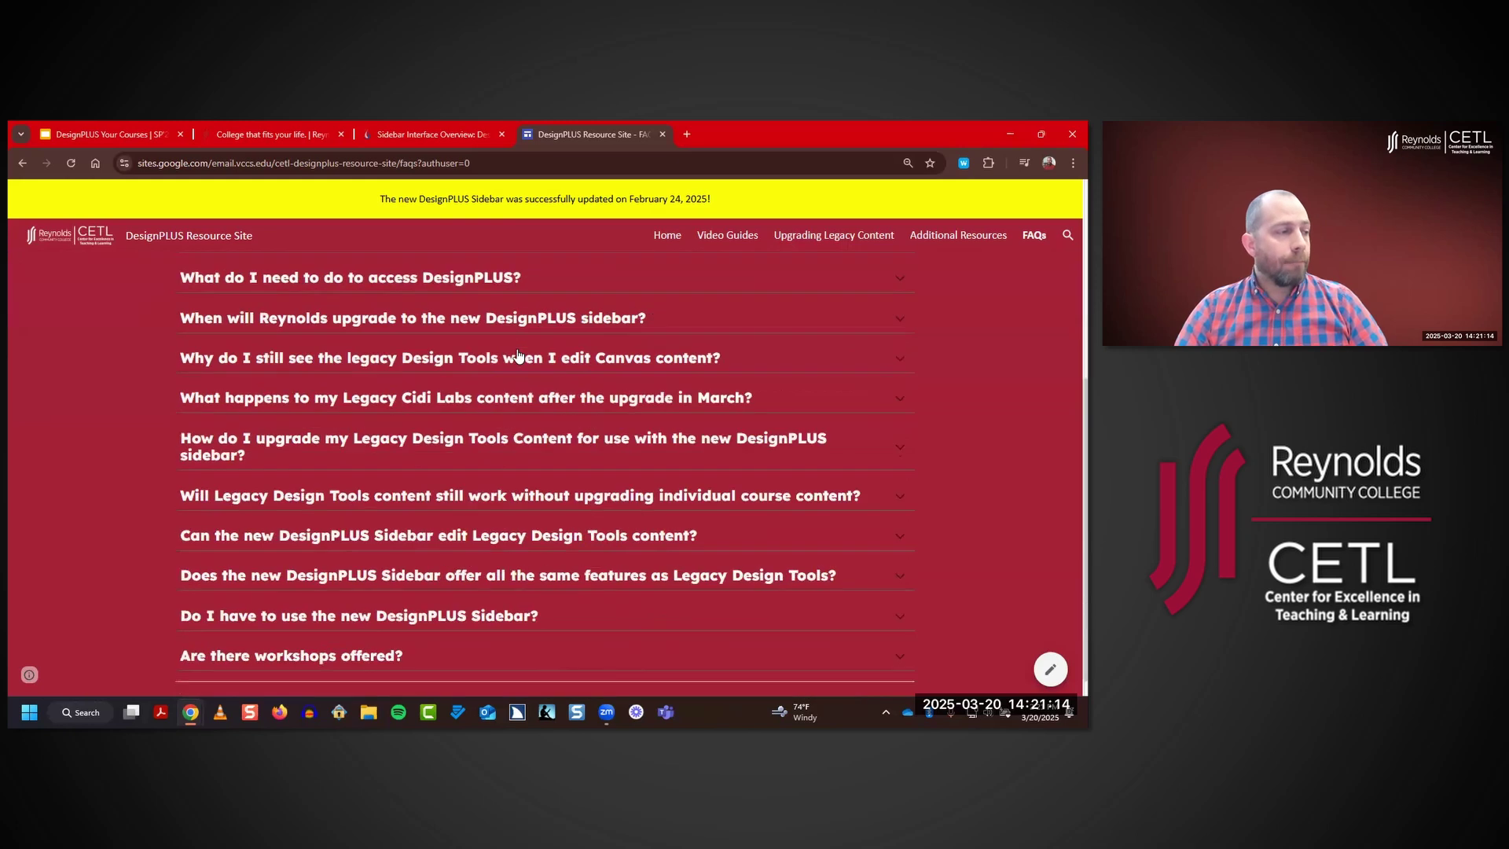
left_click(488, 376)
left_click(490, 475)
scroll(569, 613, "down", 2)
scroll(510, 483, "up", 6)
left_click(511, 478)
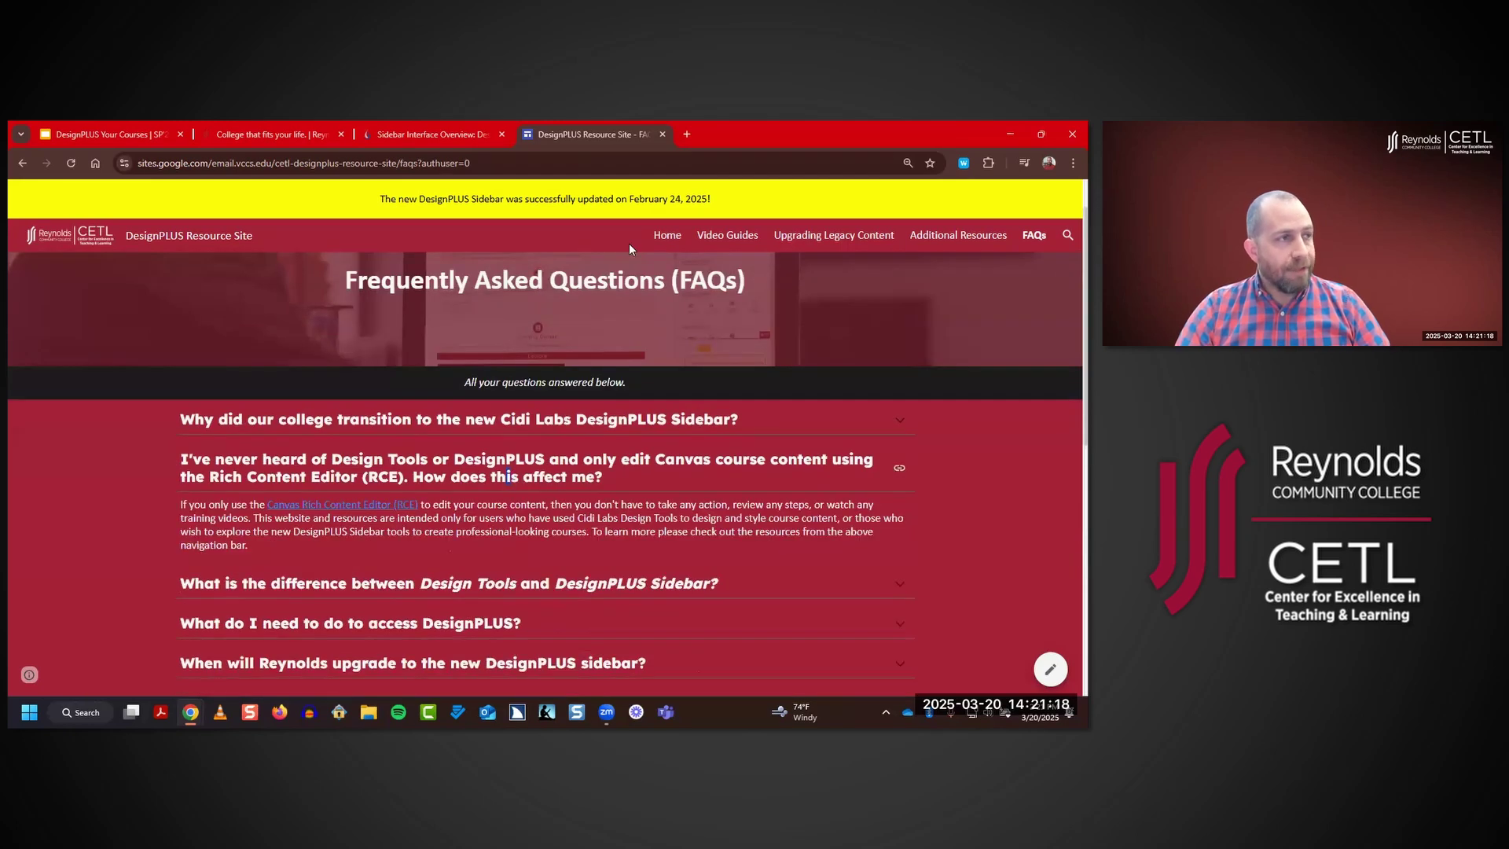
- Close the resource site, review the sidebar's remaining help resources, and open the Walkthroughs tool
left_click(662, 134)
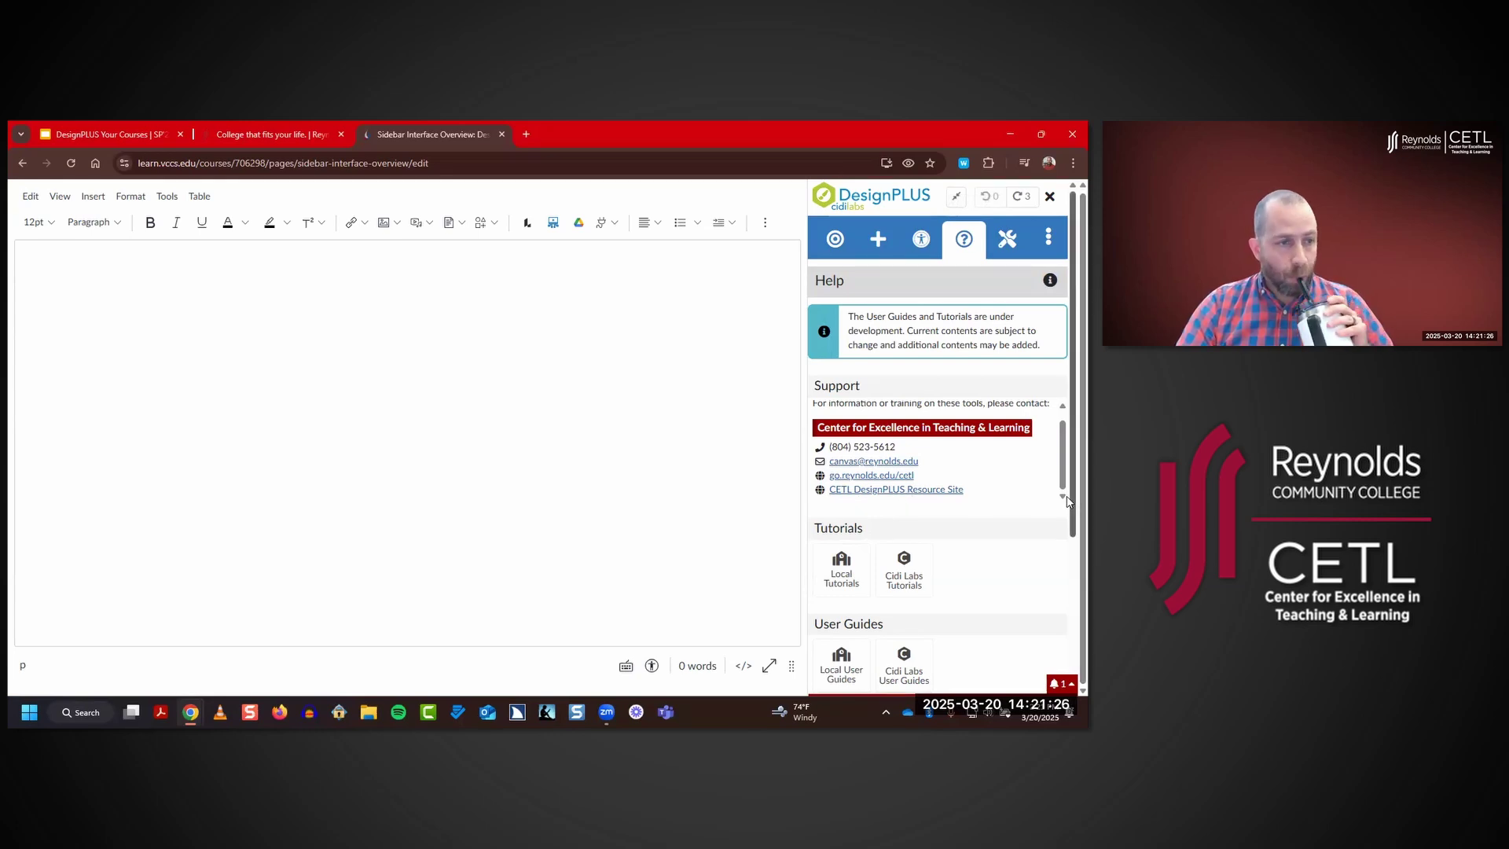
scroll(1061, 618, "down", 3)
scroll(1061, 619, "down", 2)
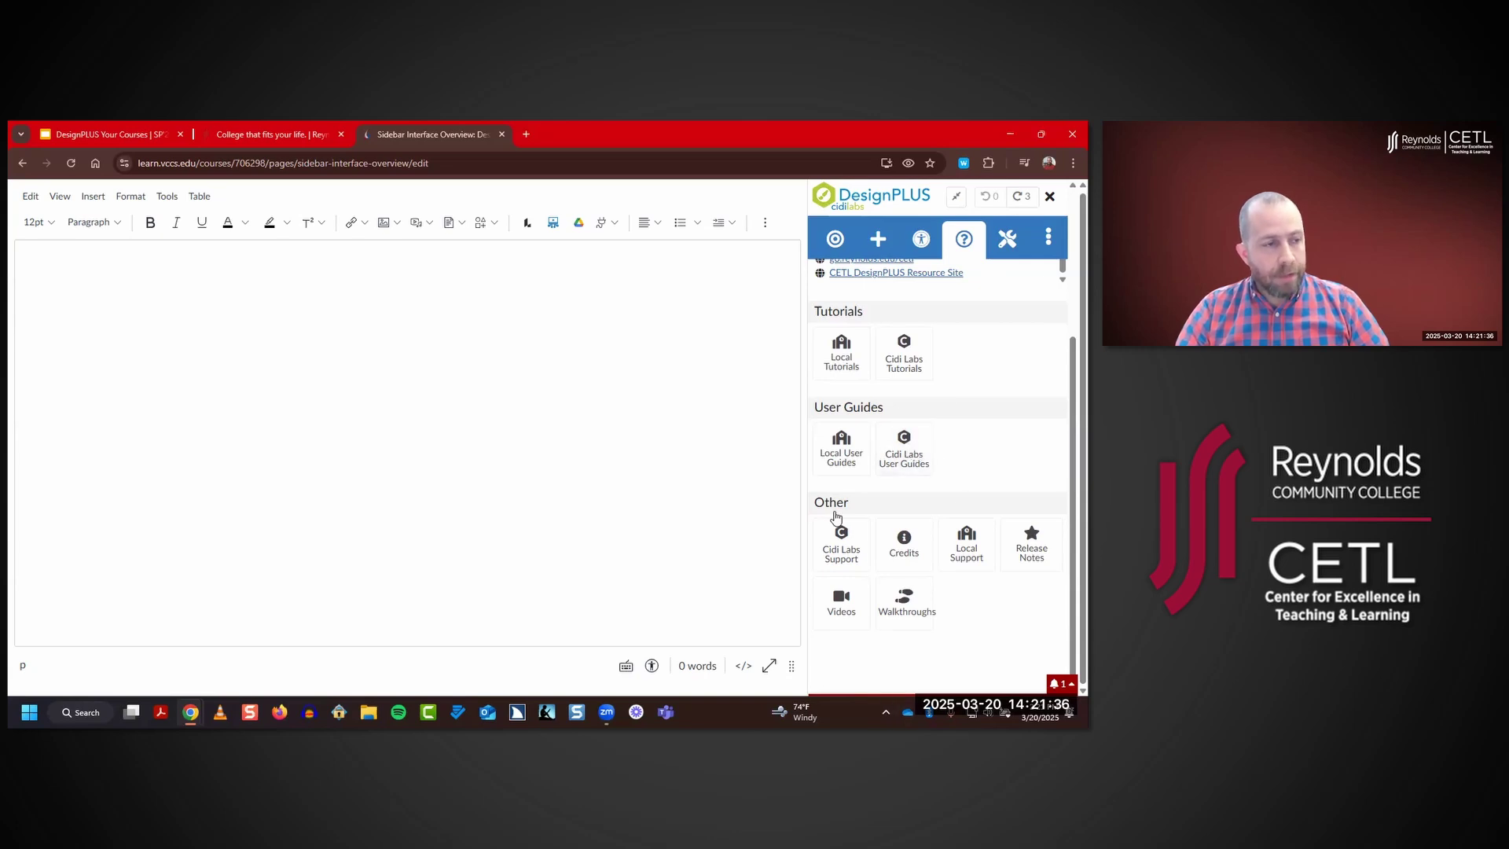
left_click(903, 605)
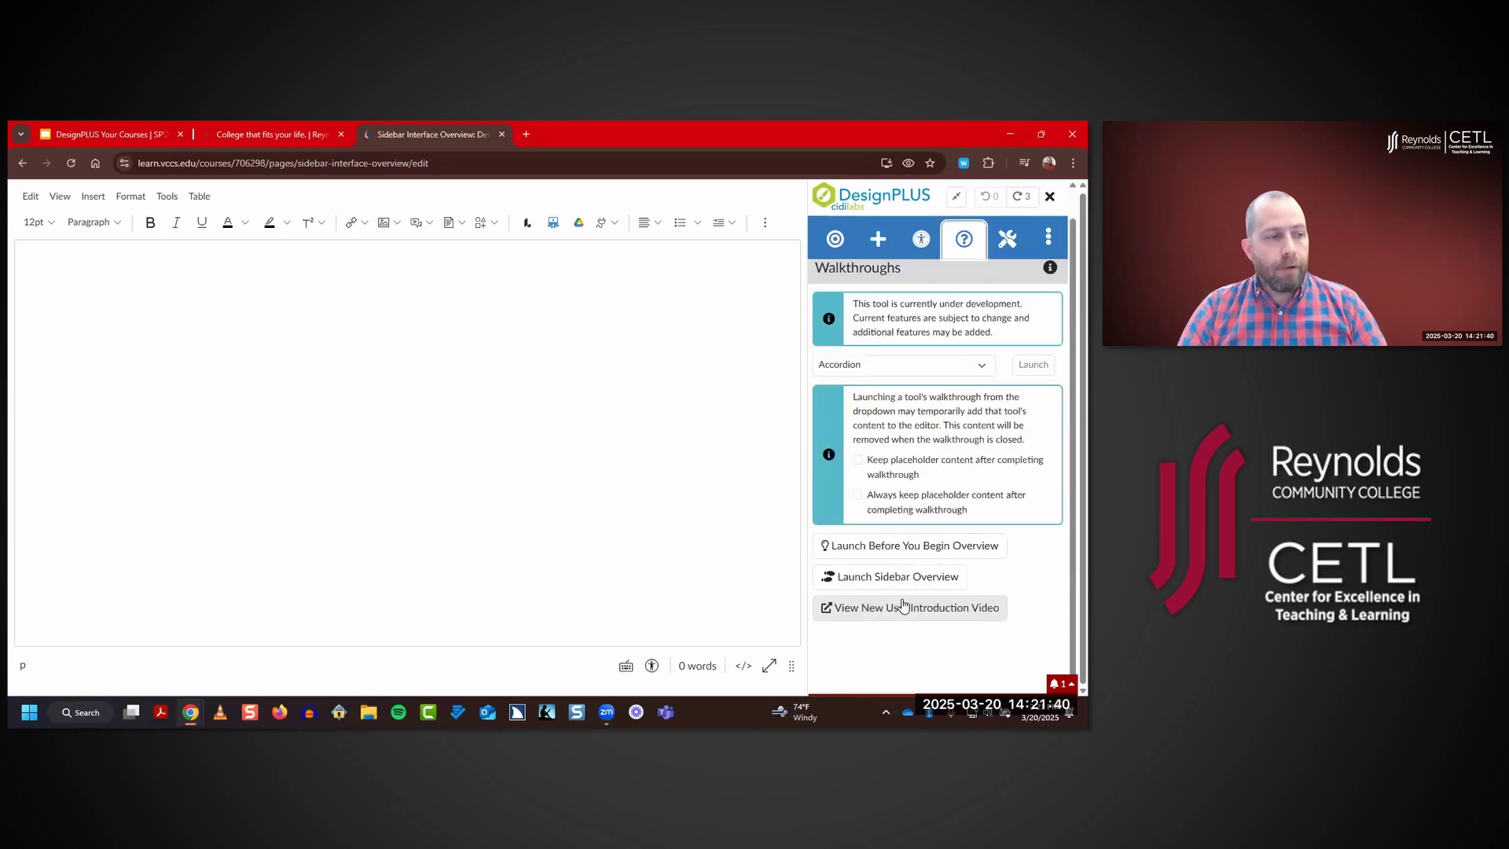
- Launch the Sidebar Overview walkthrough, advance through its first few stages, and exit it
left_click(902, 579)
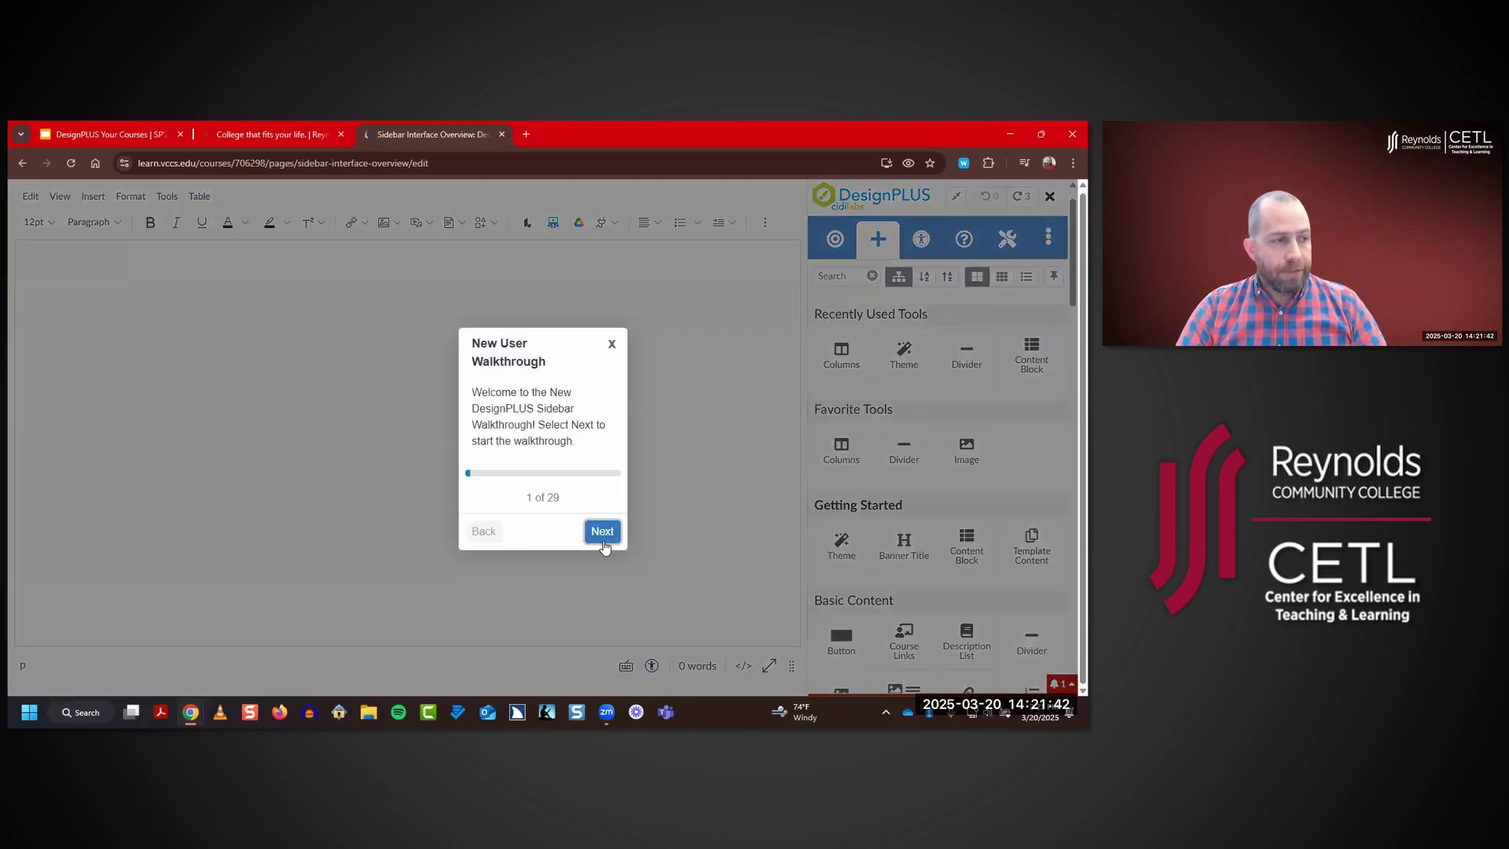
left_click(602, 532)
left_click(995, 471)
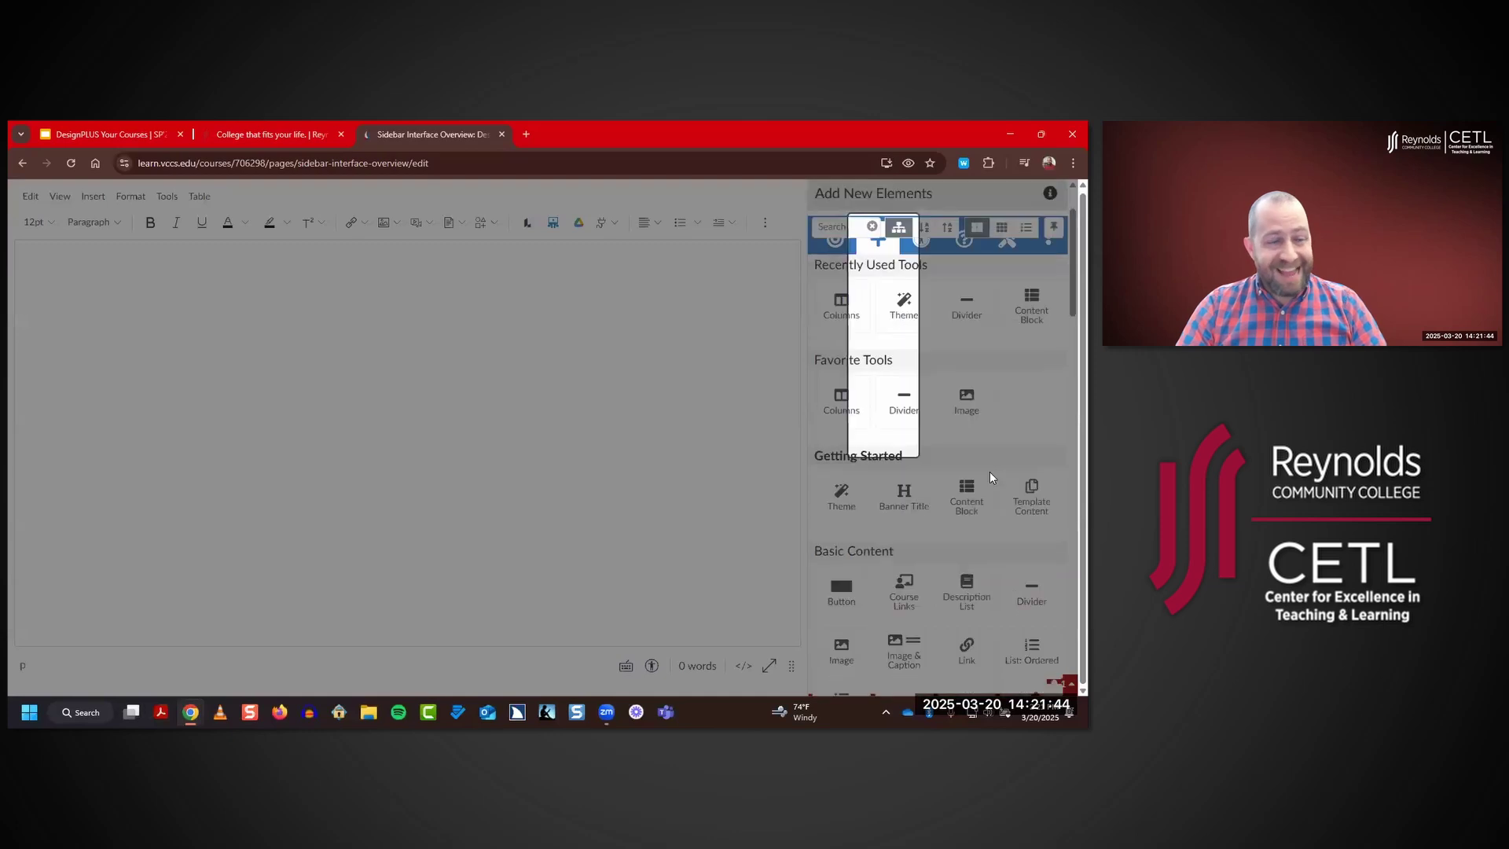
left_click(779, 420)
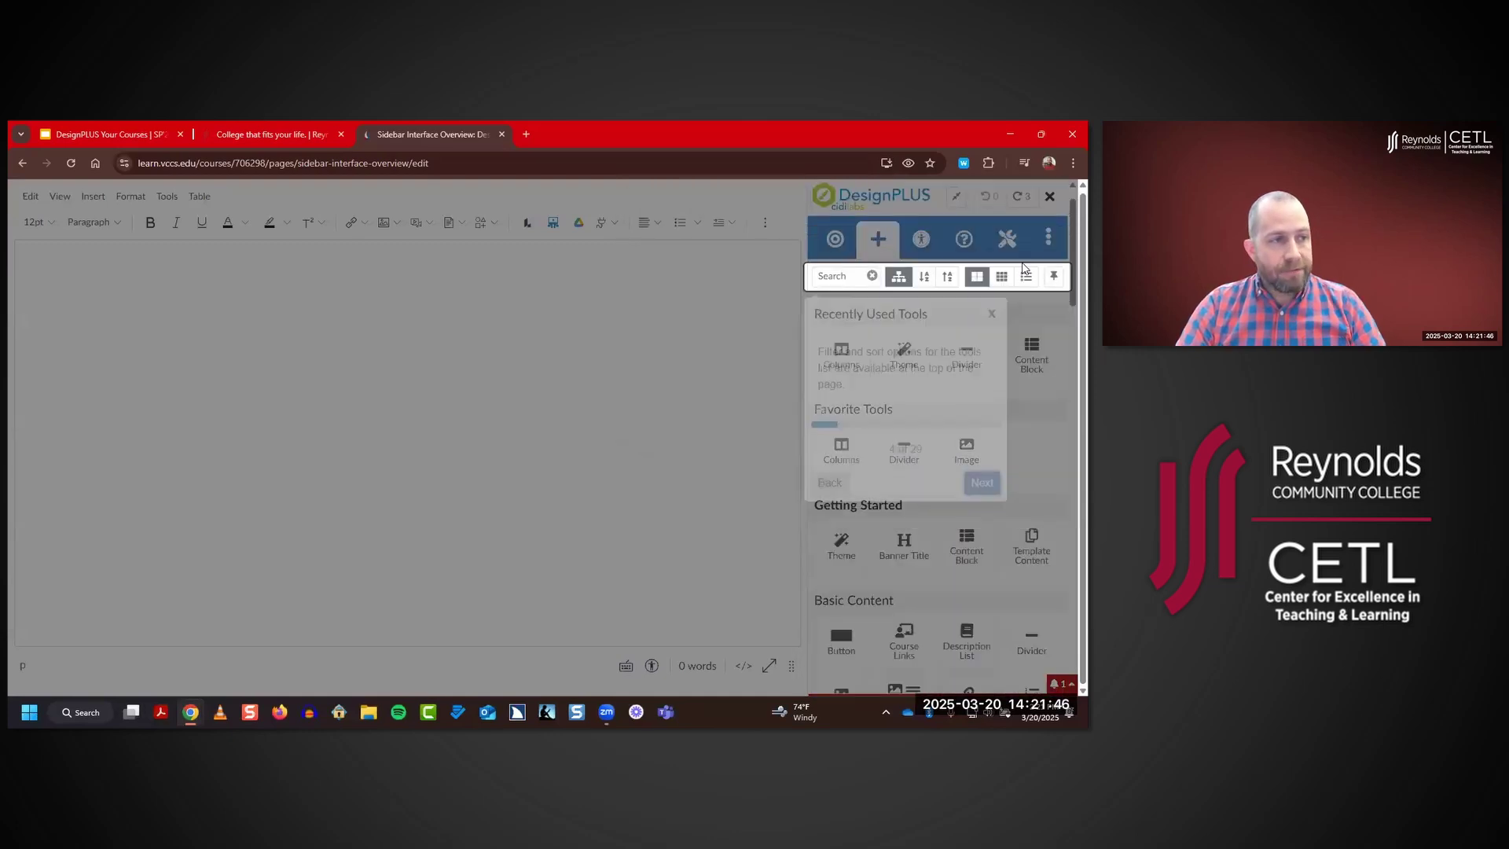
left_click(991, 315)
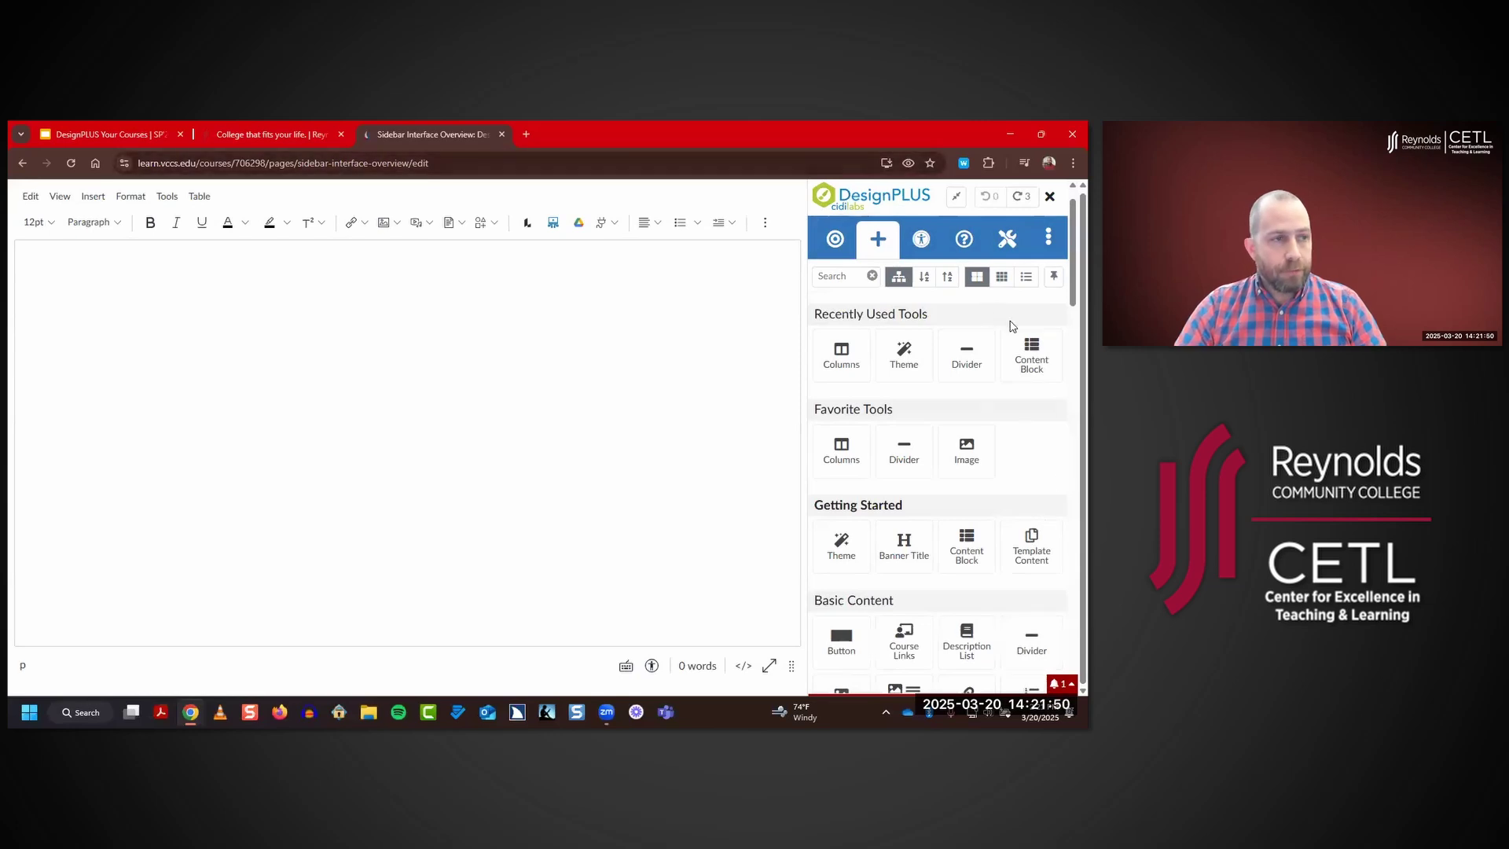
- Go back to the sidebar's Walkthroughs and return from there to the main Help section
left_click(964, 239)
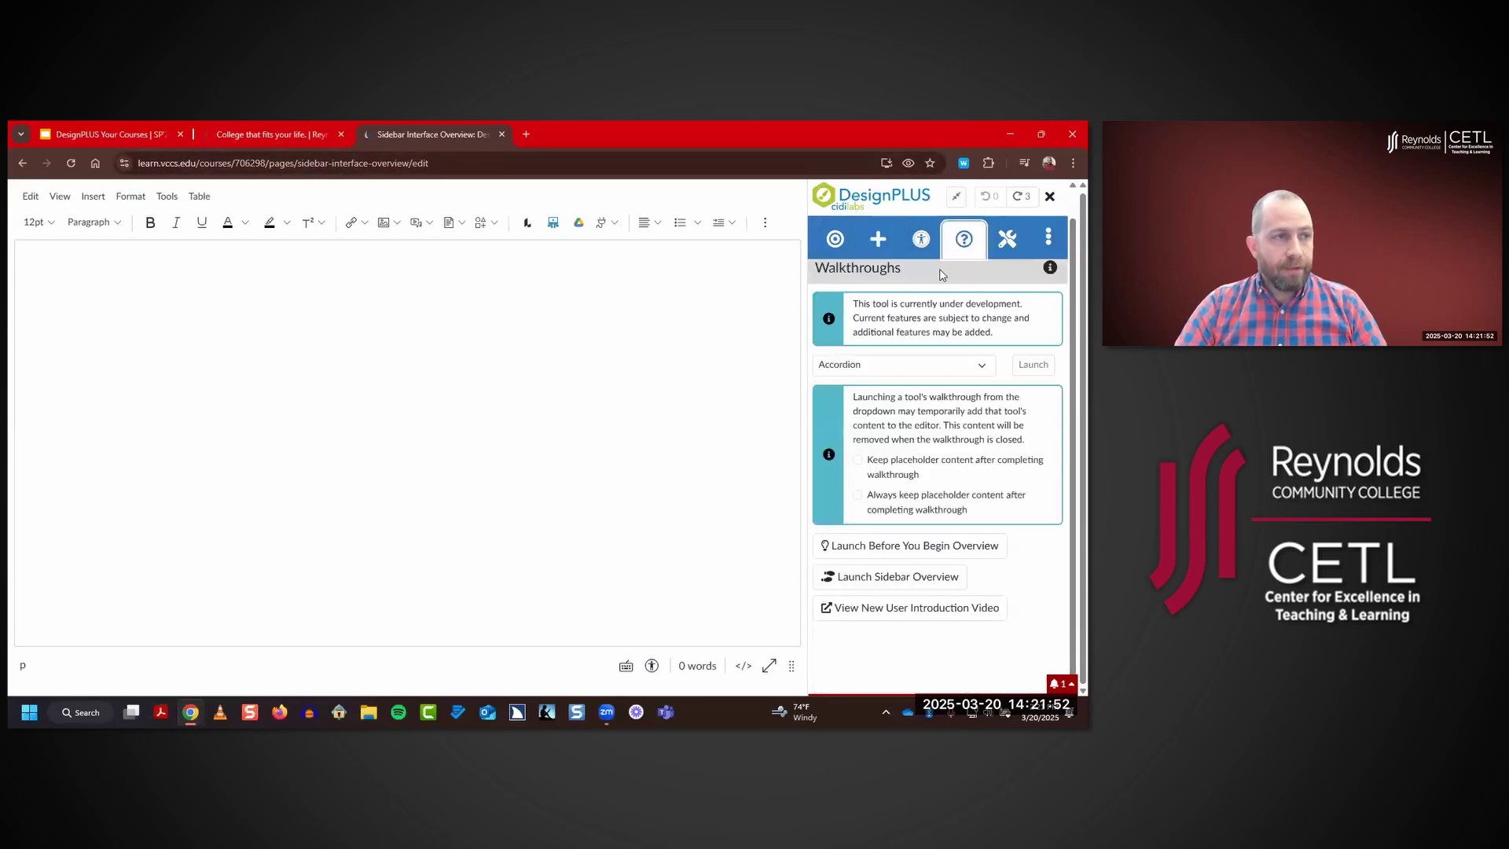
left_click(960, 244)
left_click(888, 269)
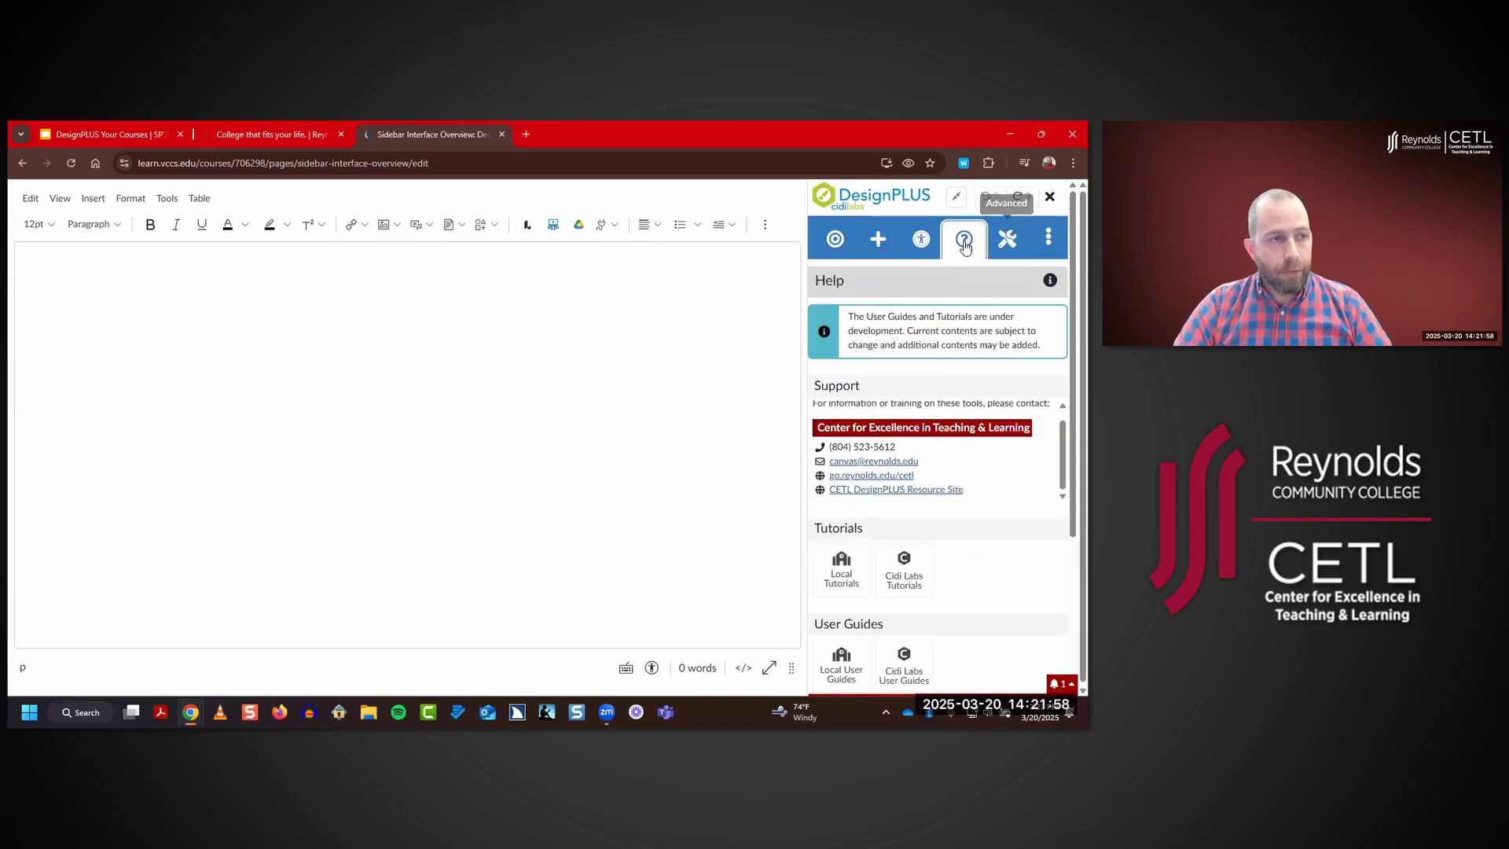
- View the sidebar's Advanced tools, and check the additional options such as Arrange Content and User Settings
left_click(1010, 253)
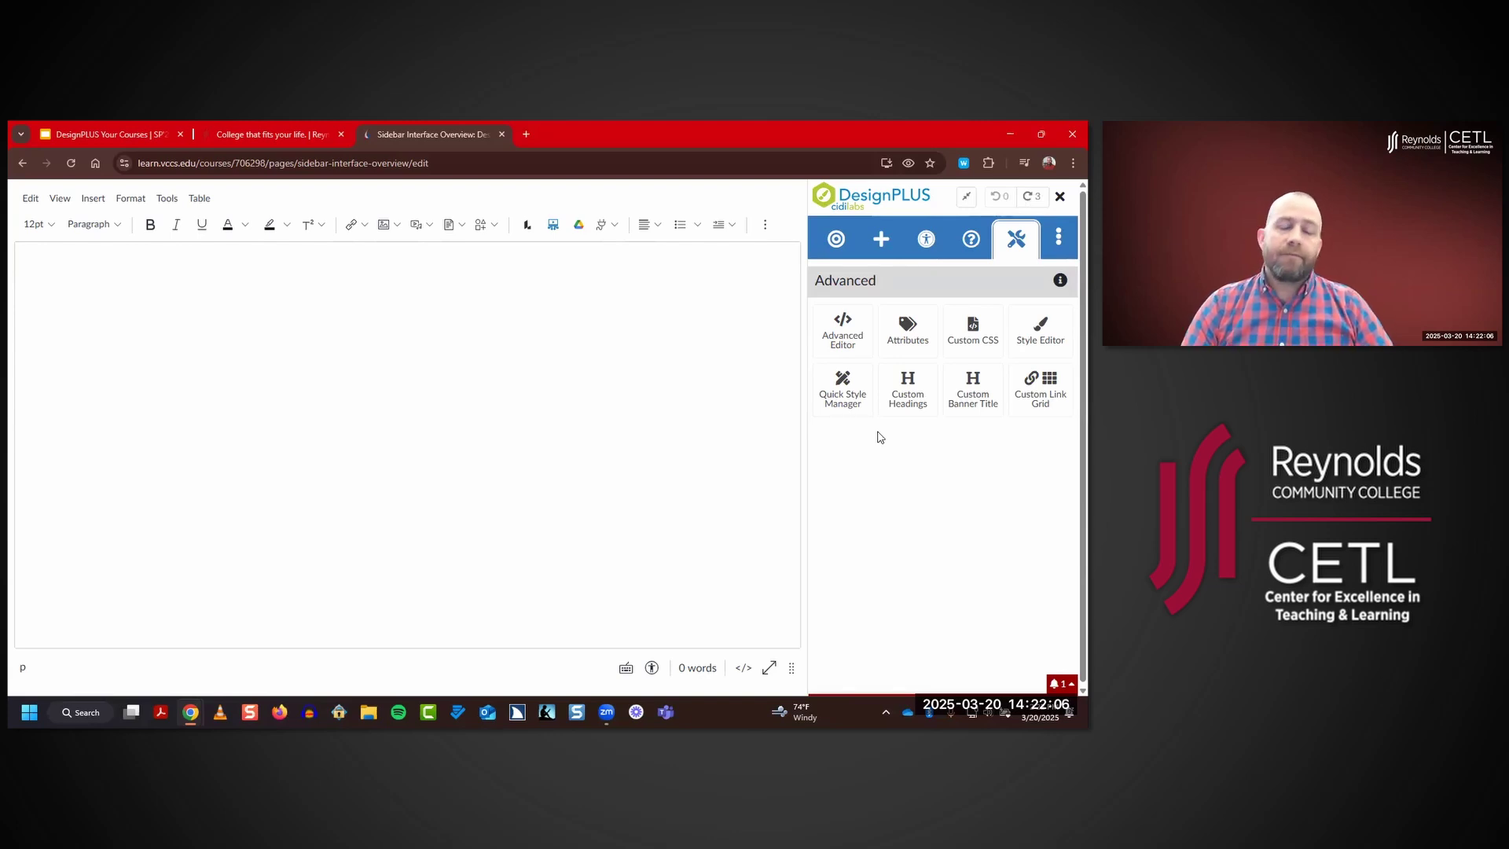
left_click(1058, 240)
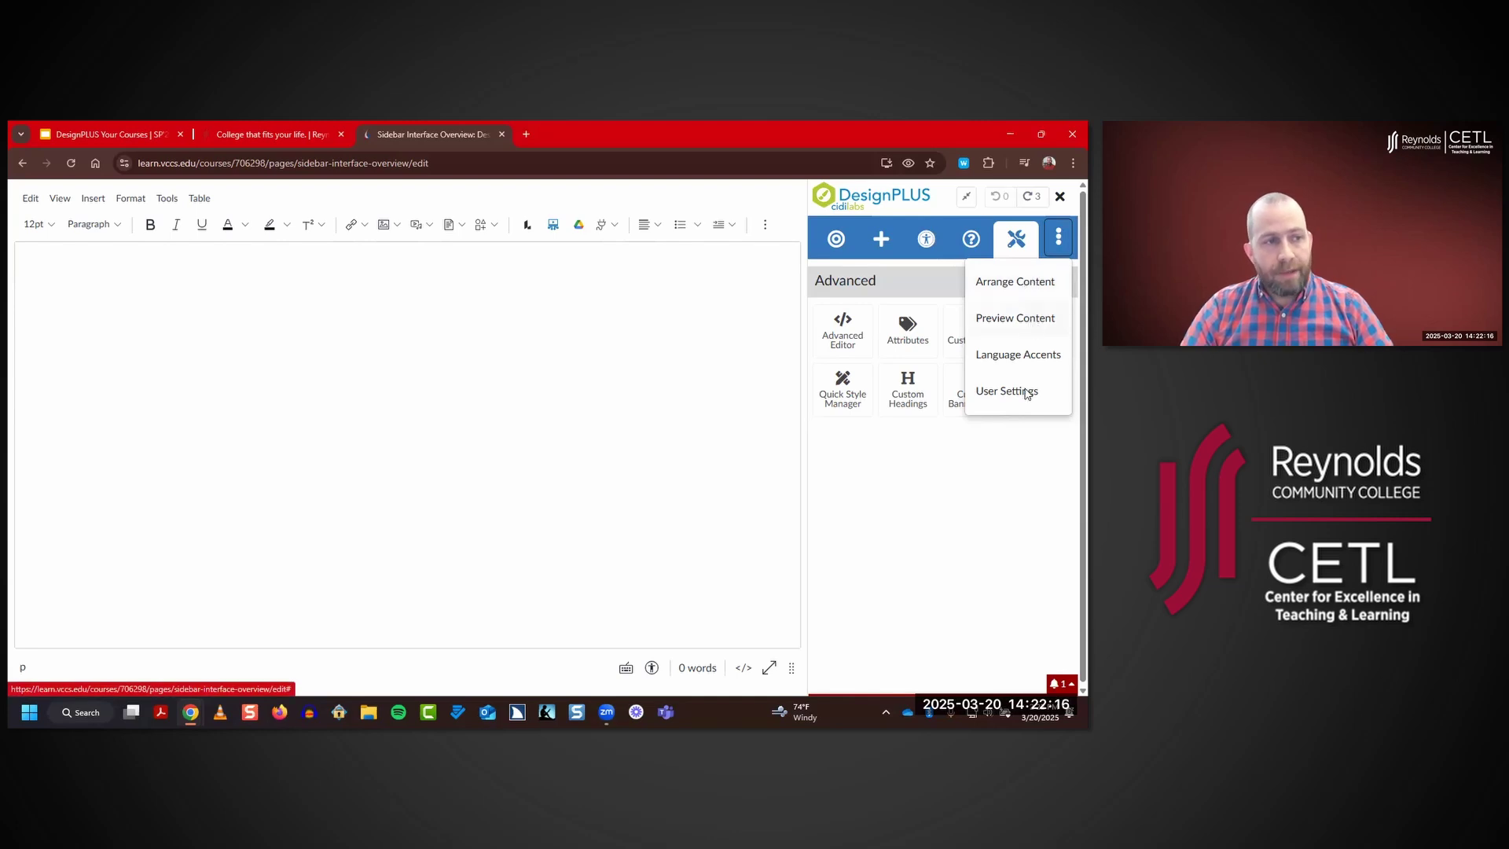
left_click(962, 535)
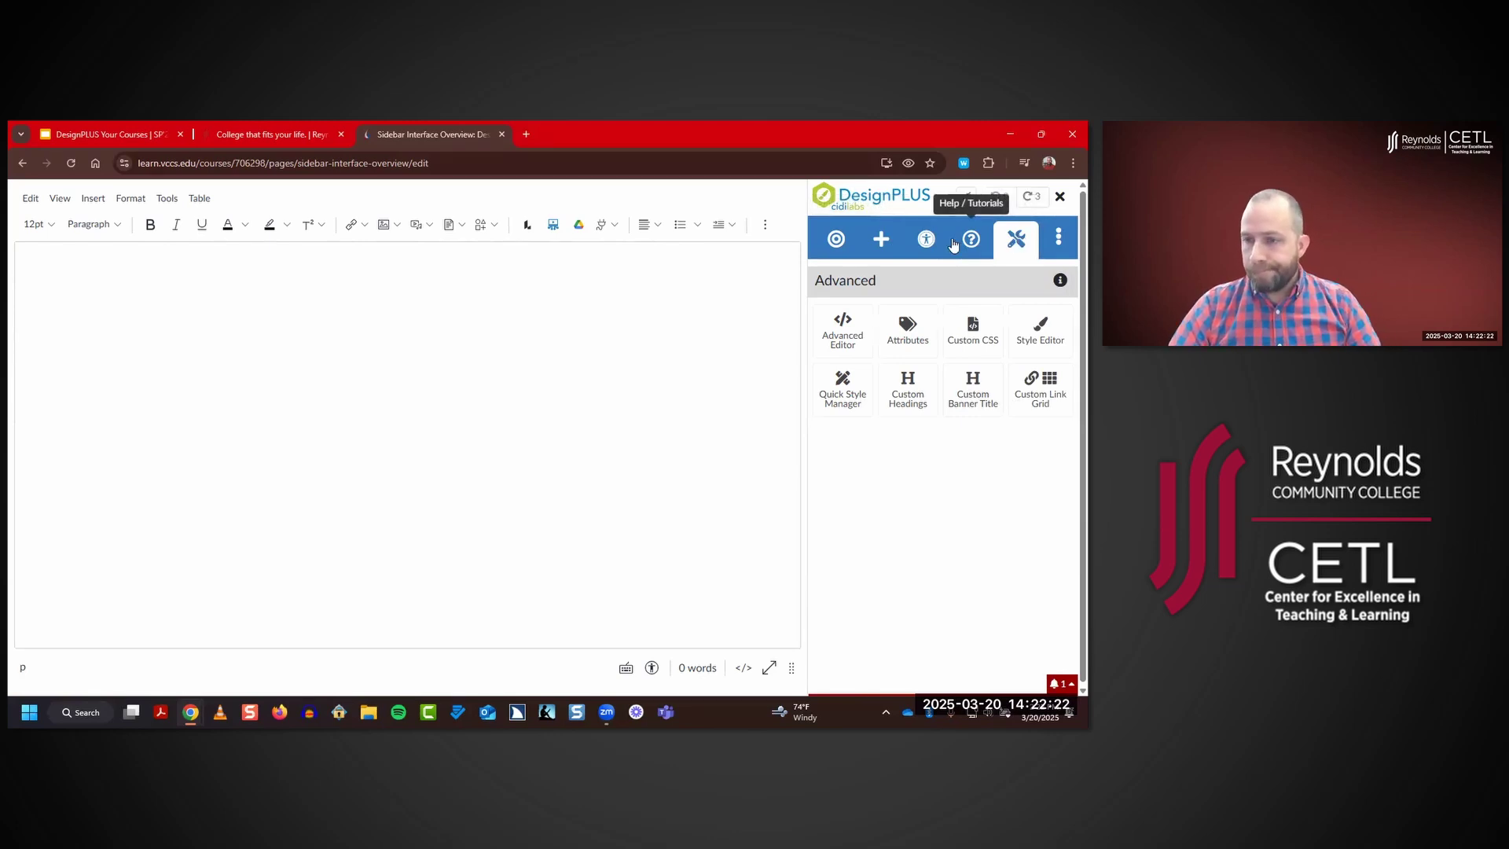
- Revisit the sidebar's Edit Current Element tools and switch to Add New Elements
left_click(838, 241)
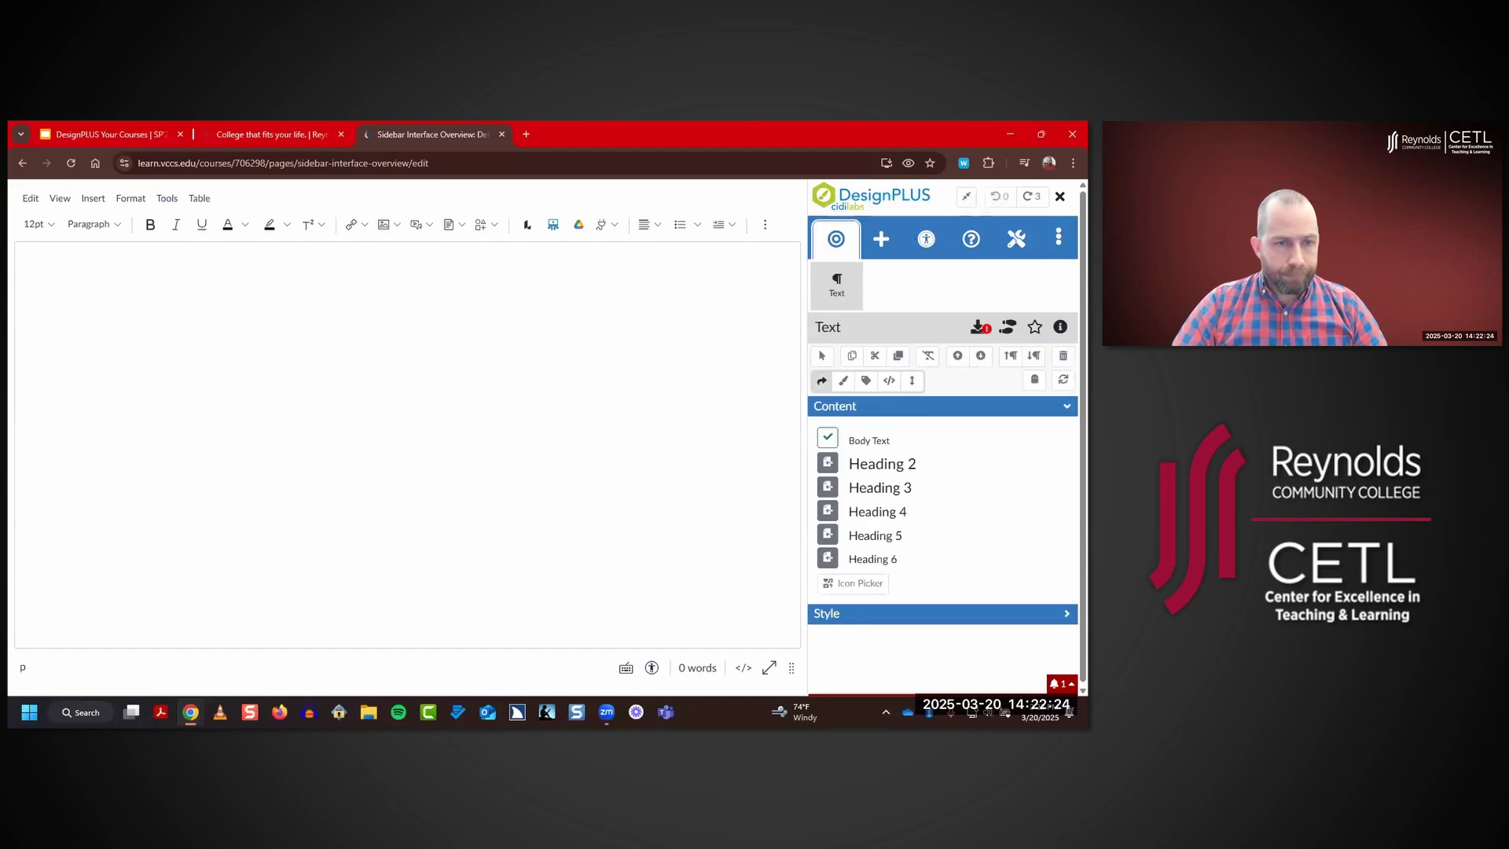
left_click(881, 239)
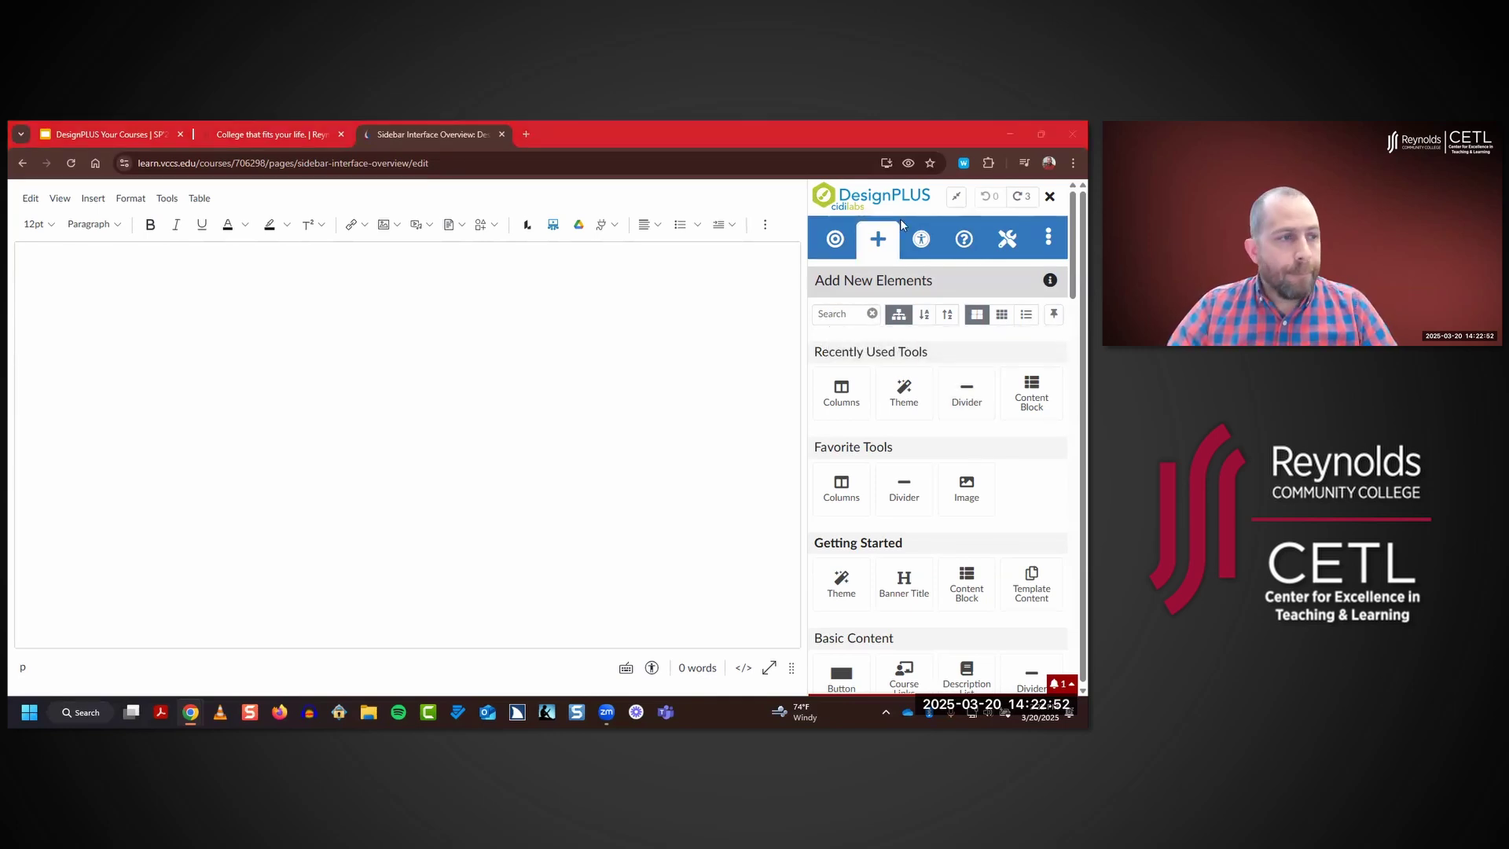
left_click(853, 251)
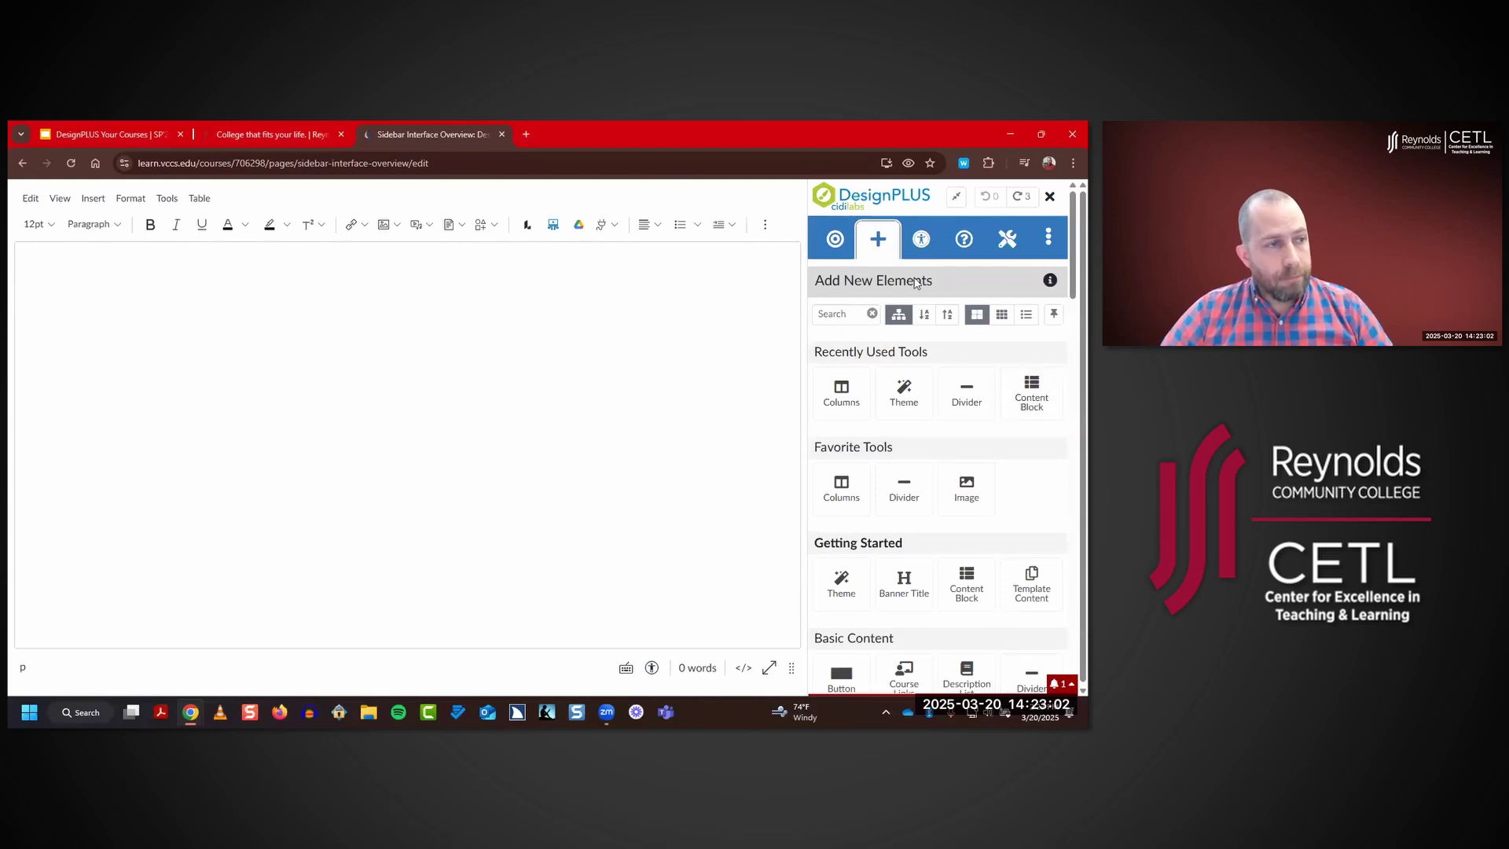
- Examine the tool search and the tool categories in Add New Elements, from Recently Used Tools to Navigation
left_click(846, 308)
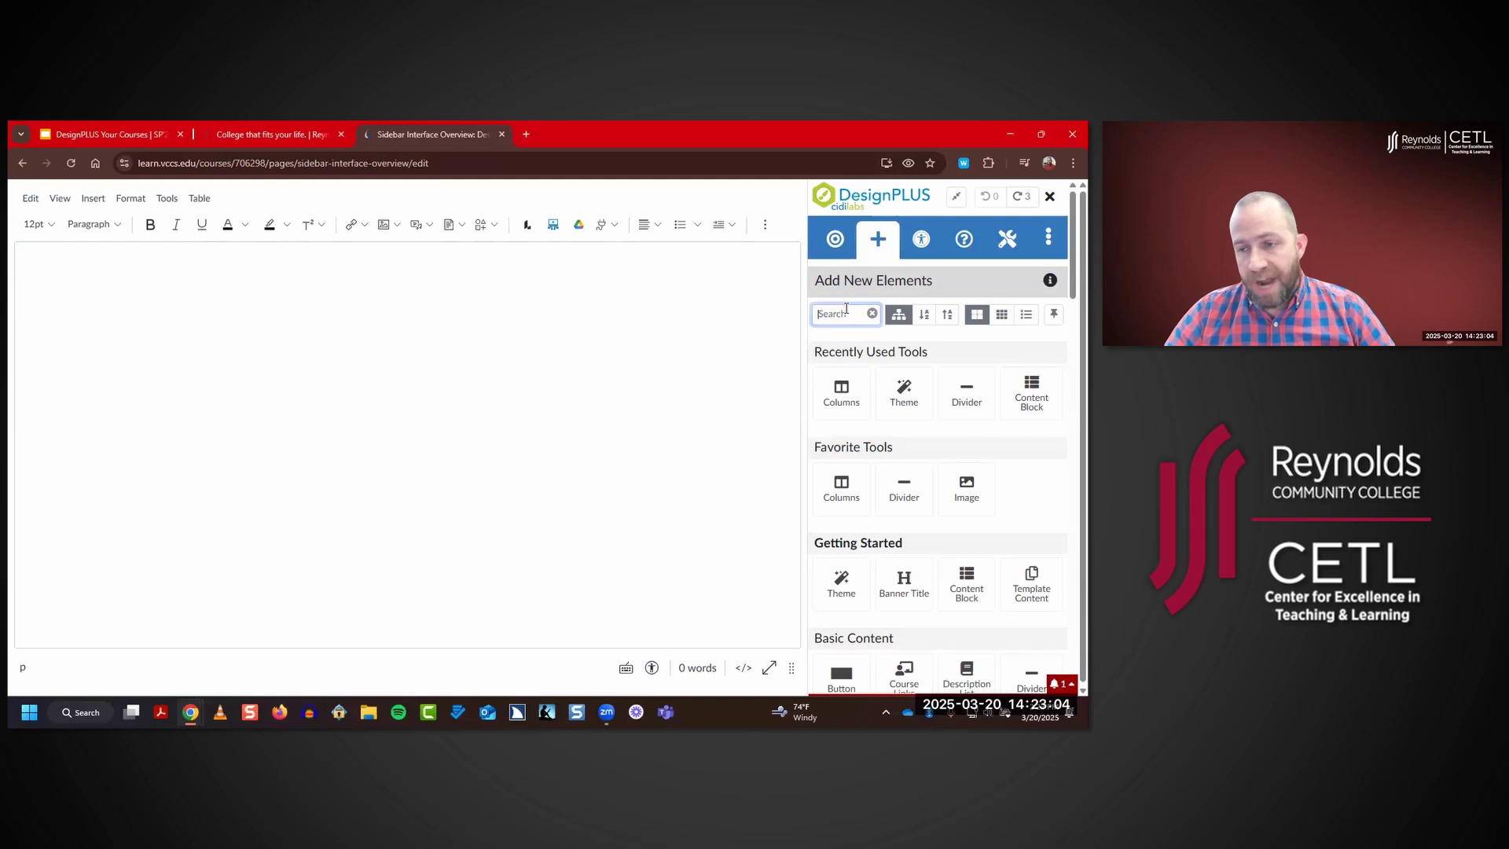
left_click_drag(1072, 294, 1067, 225)
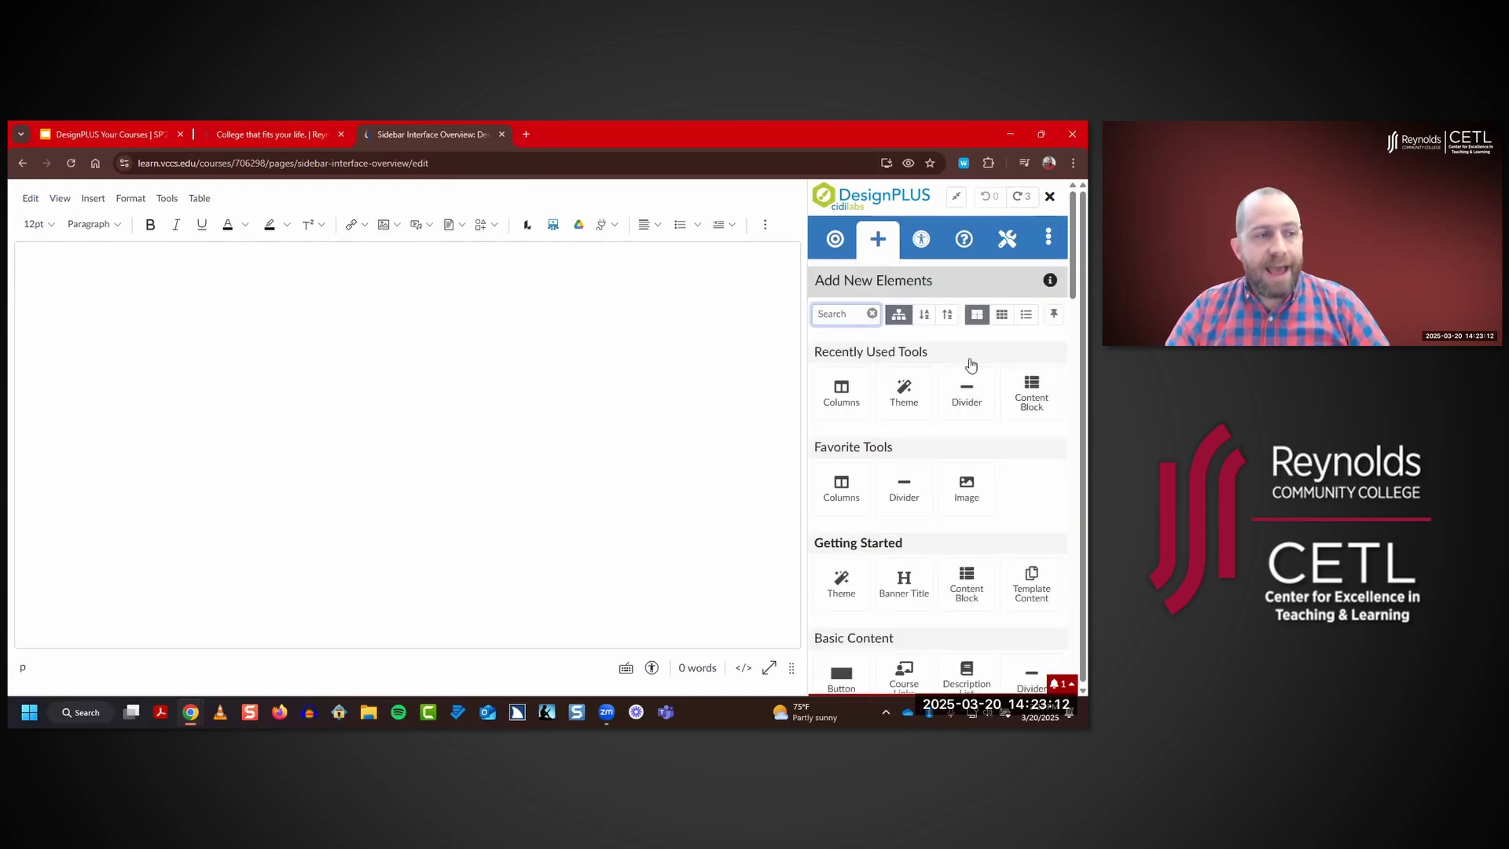
left_click_drag(1069, 273, 1069, 279)
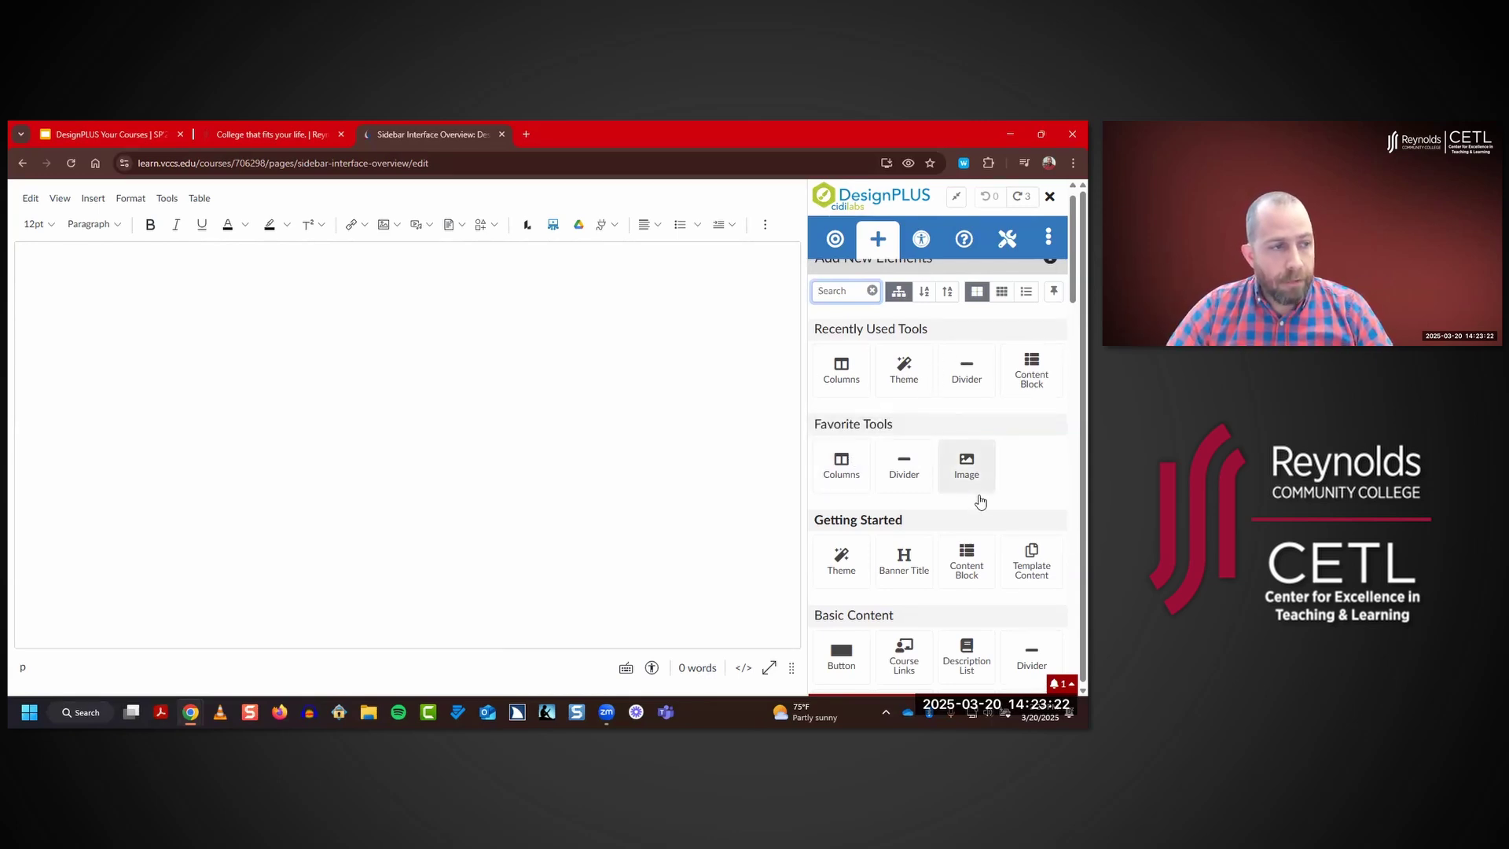
scroll(974, 499, "down", 1)
scroll(943, 487, "down", 3)
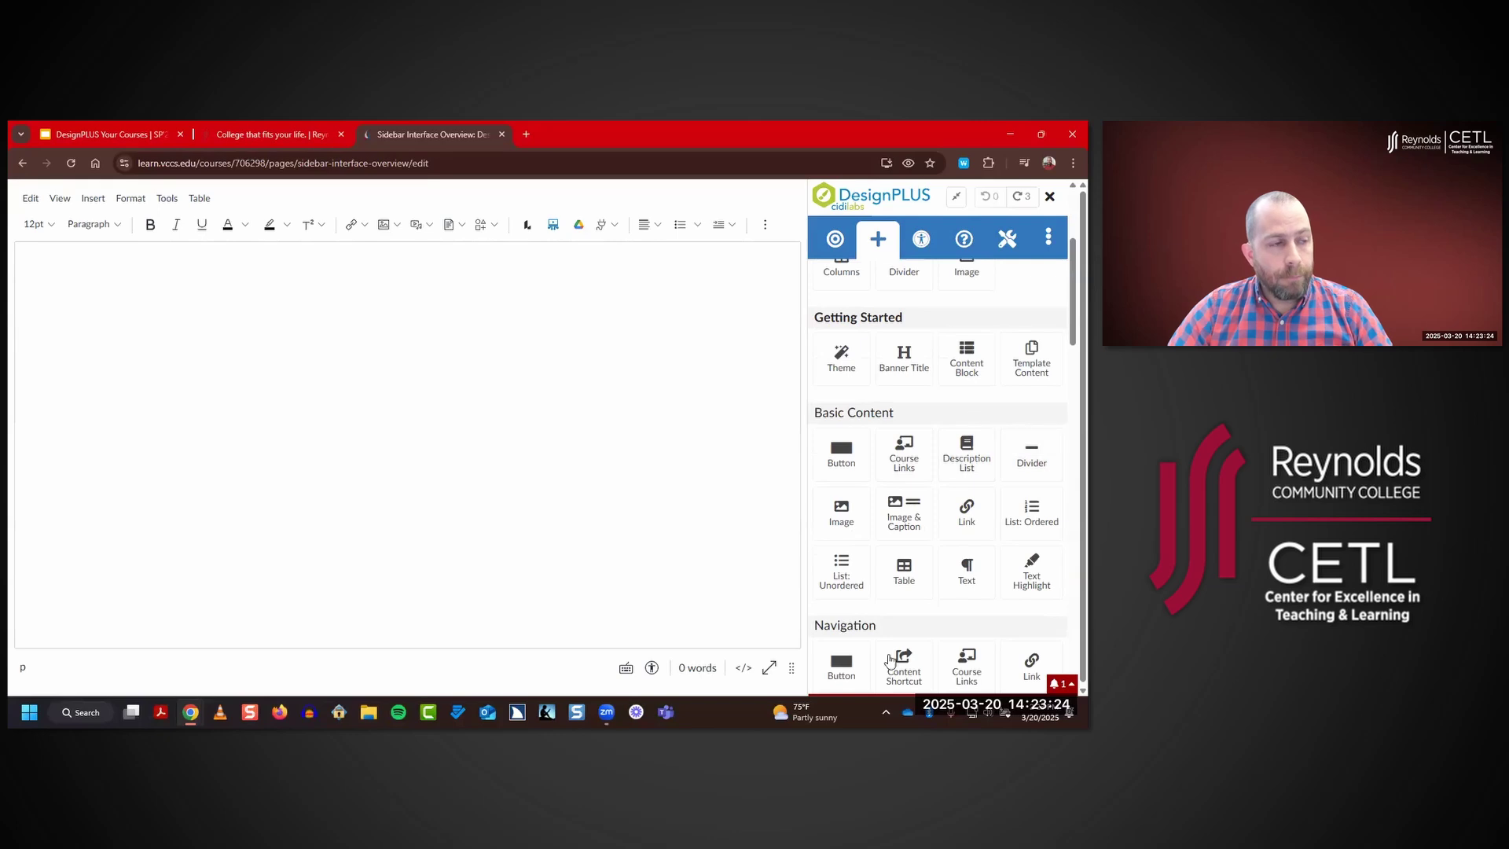
scroll(934, 542, "up", 3)
scroll(934, 544, "up", 2)
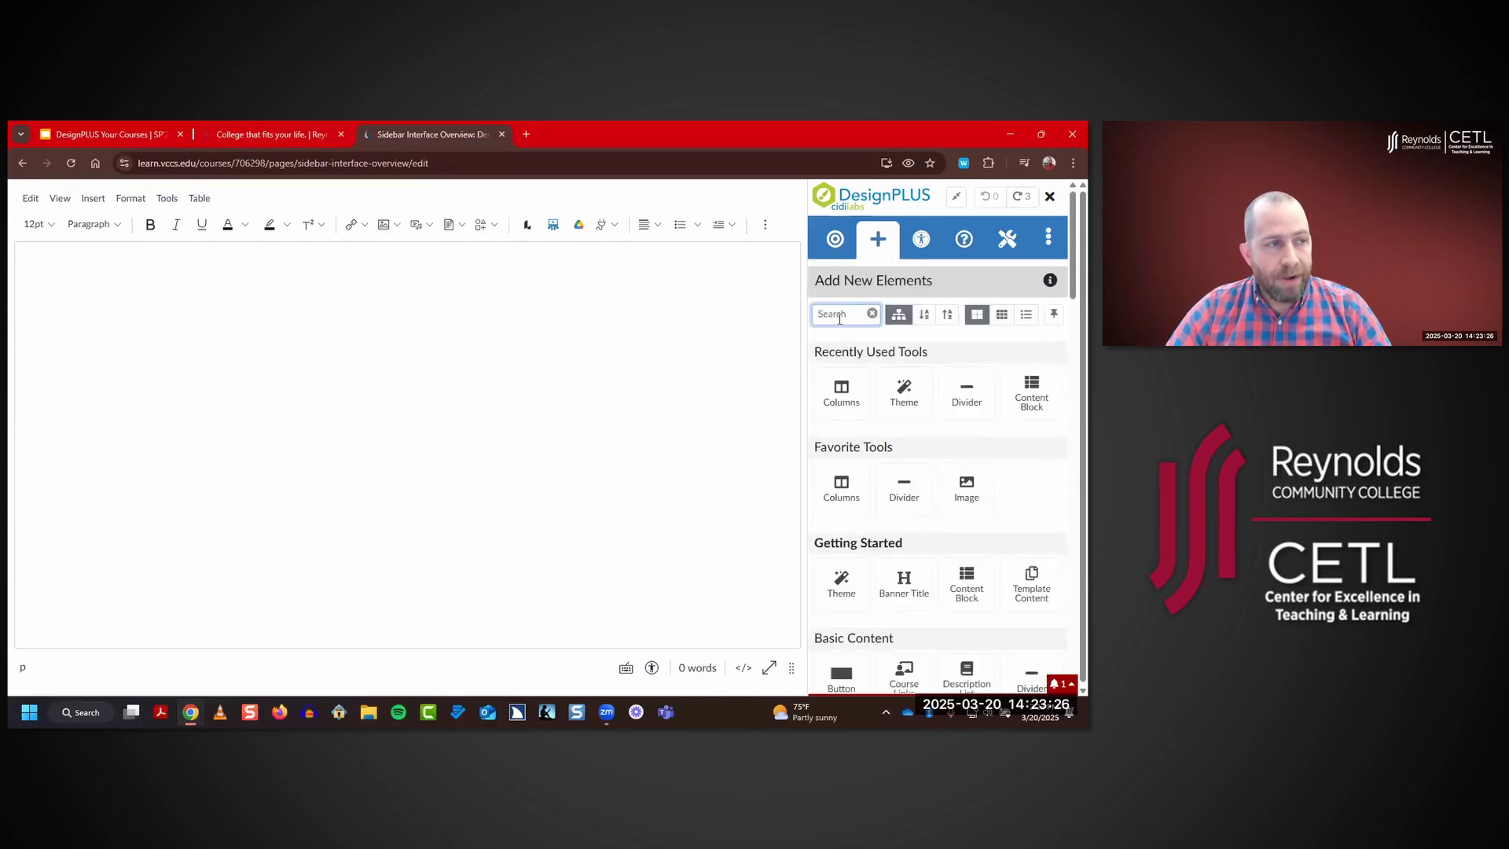
- Search the element tools for "tabs", clear the search, and compare the tool list's available view layouts
type("tabs")
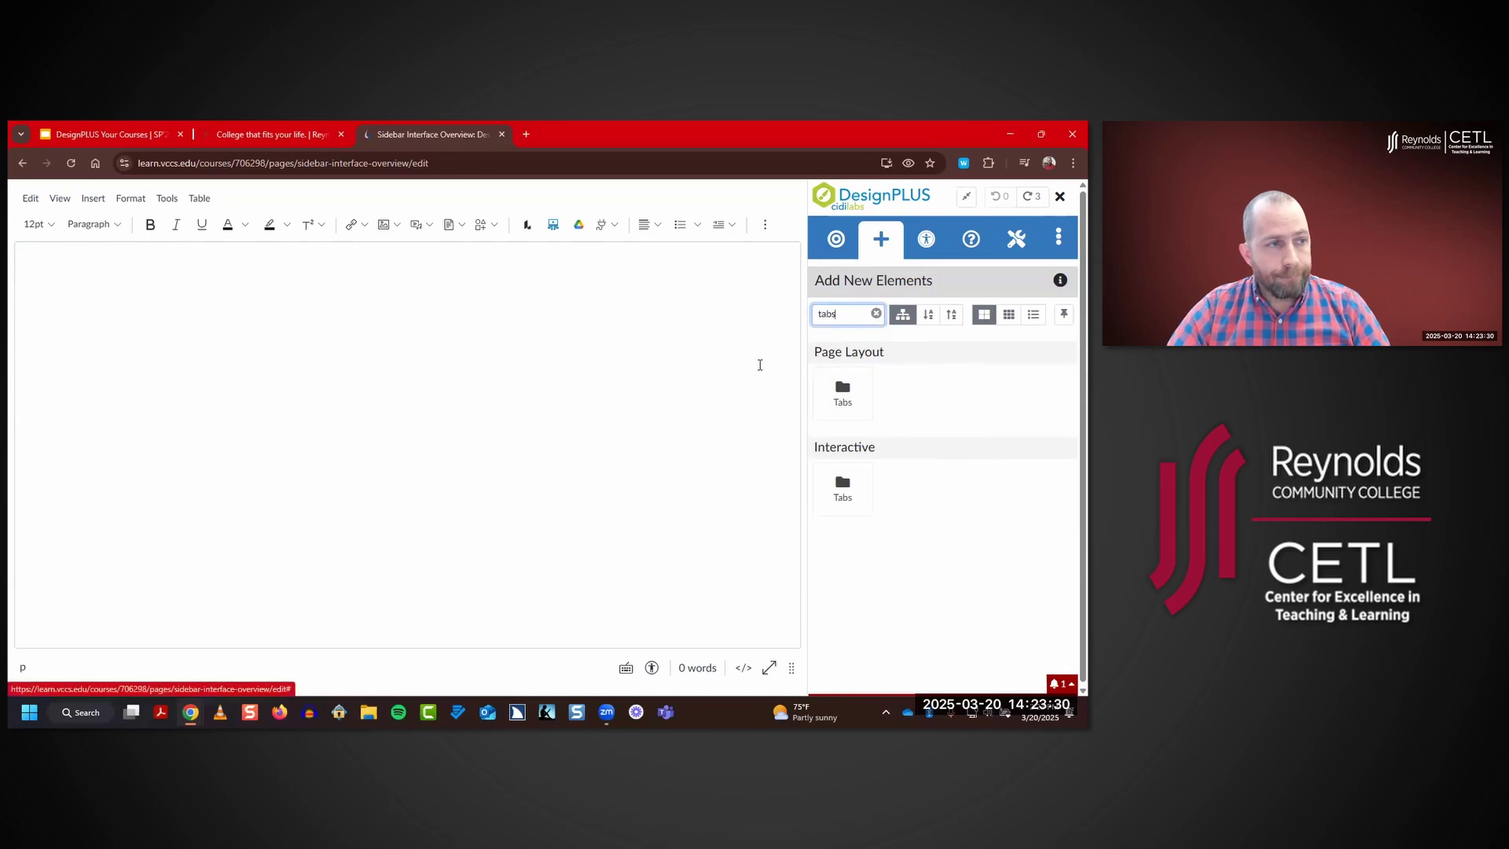
left_click(876, 315)
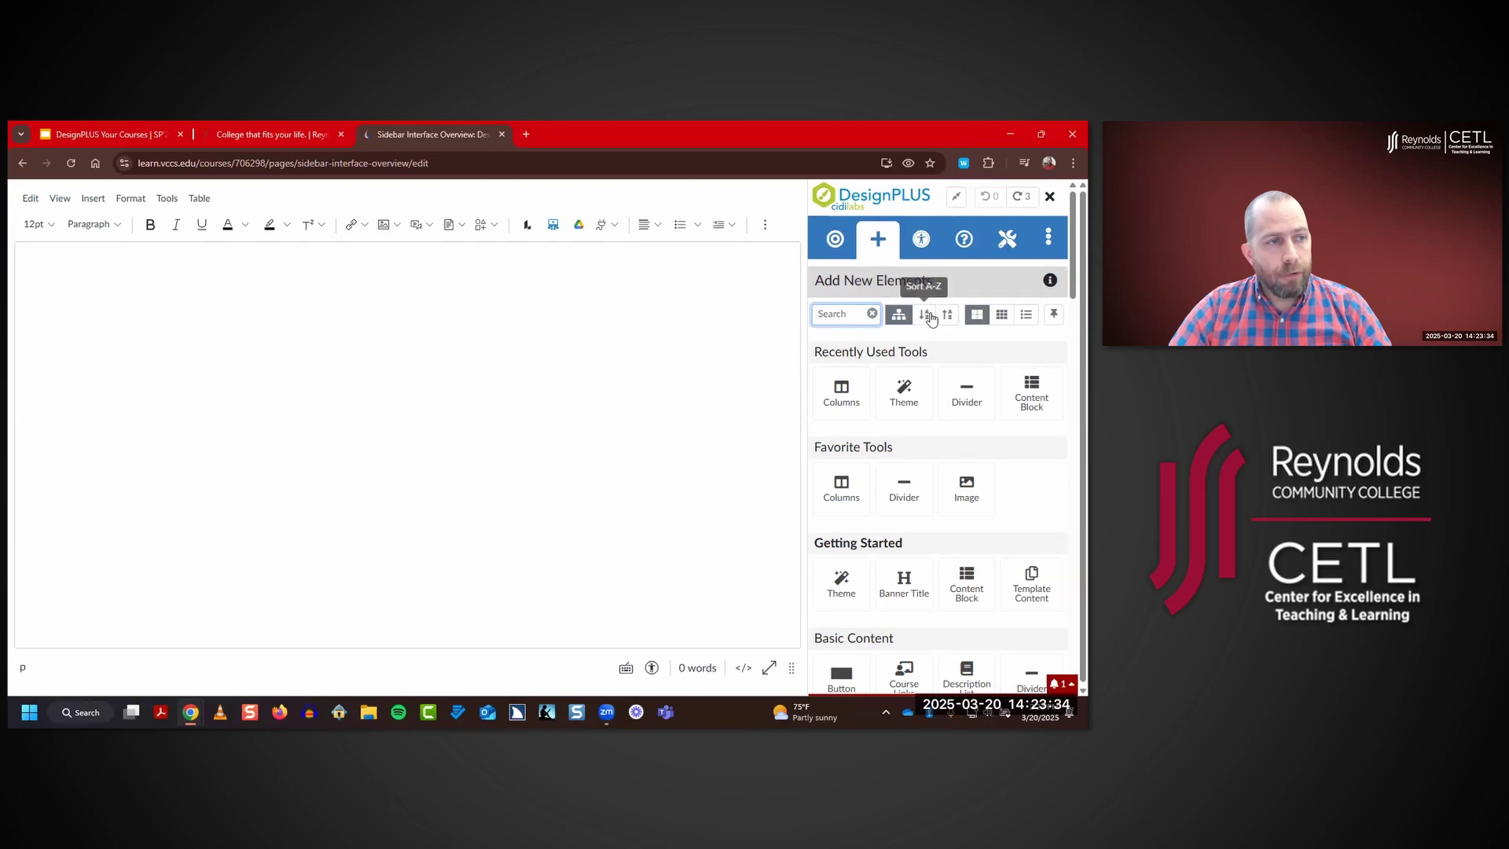
left_click(1001, 314)
left_click(1026, 314)
left_click(992, 315)
left_click(1026, 314)
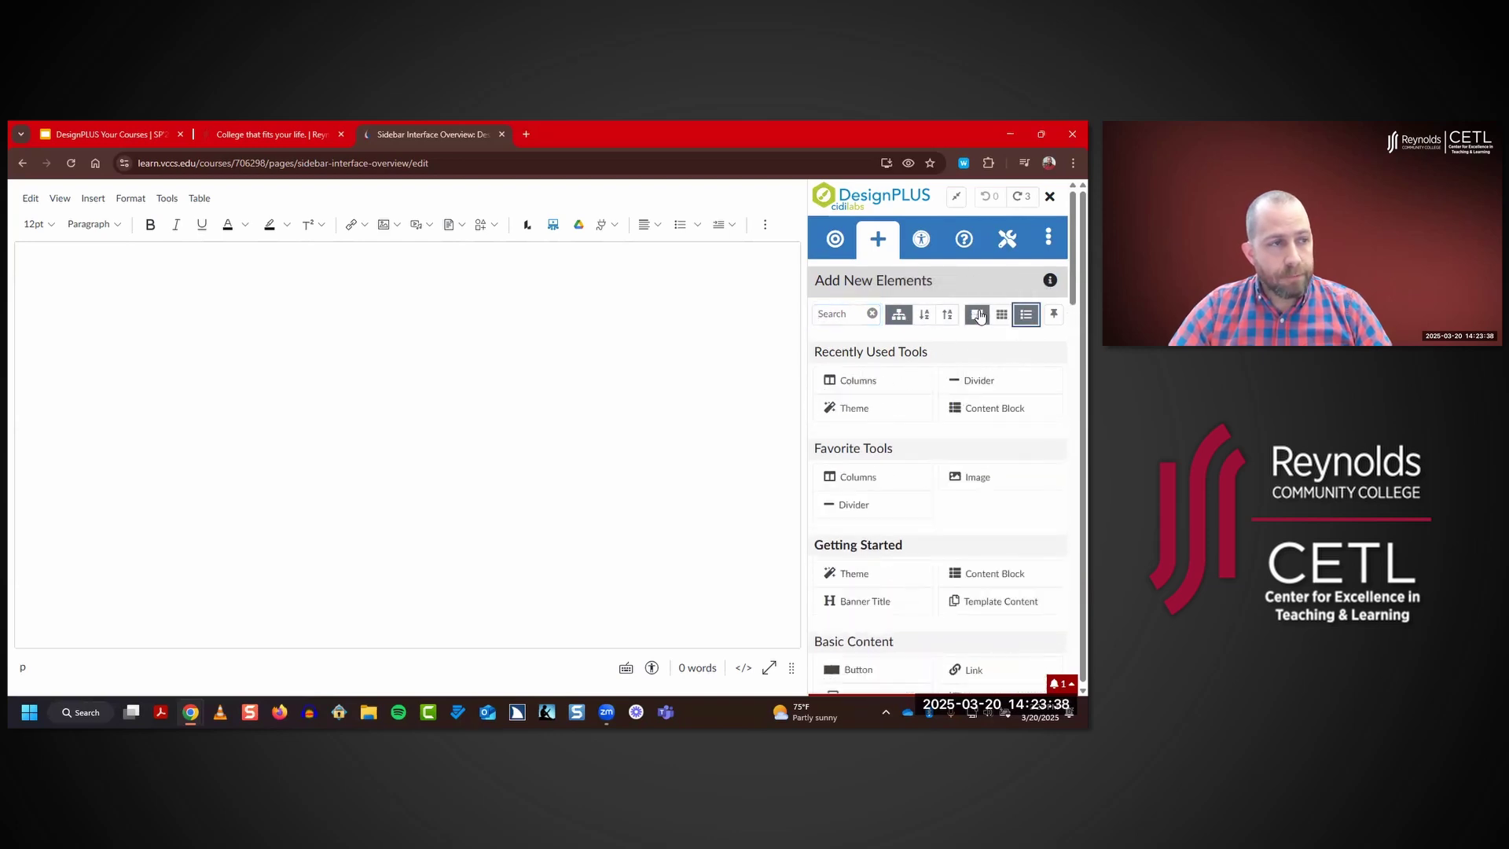
left_click(977, 315)
- Search the element tools for "theme" and add a Theme to the empty page
left_click(857, 312)
type("theme")
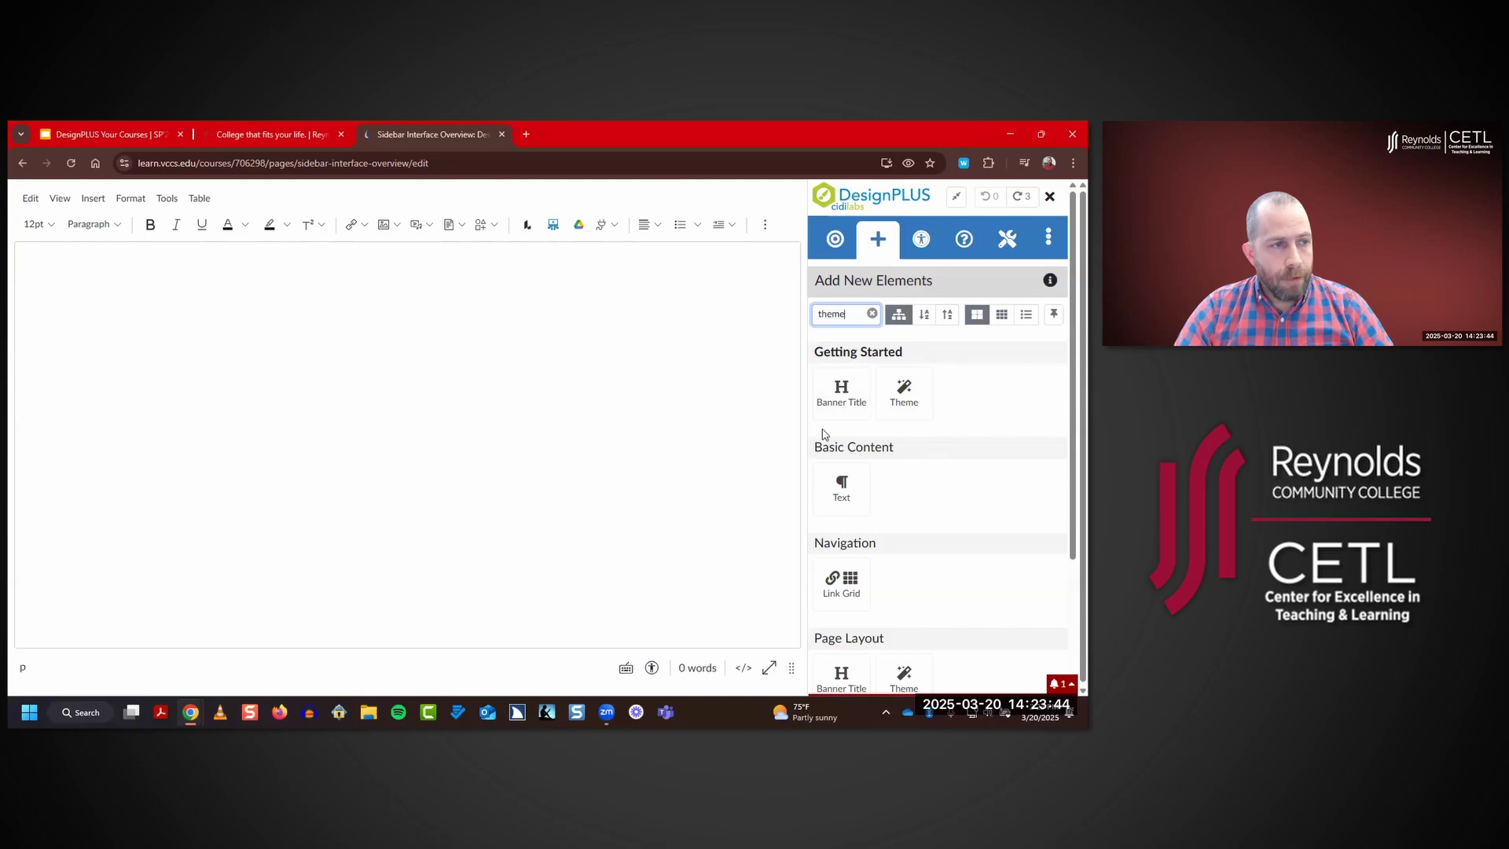
left_click(912, 400)
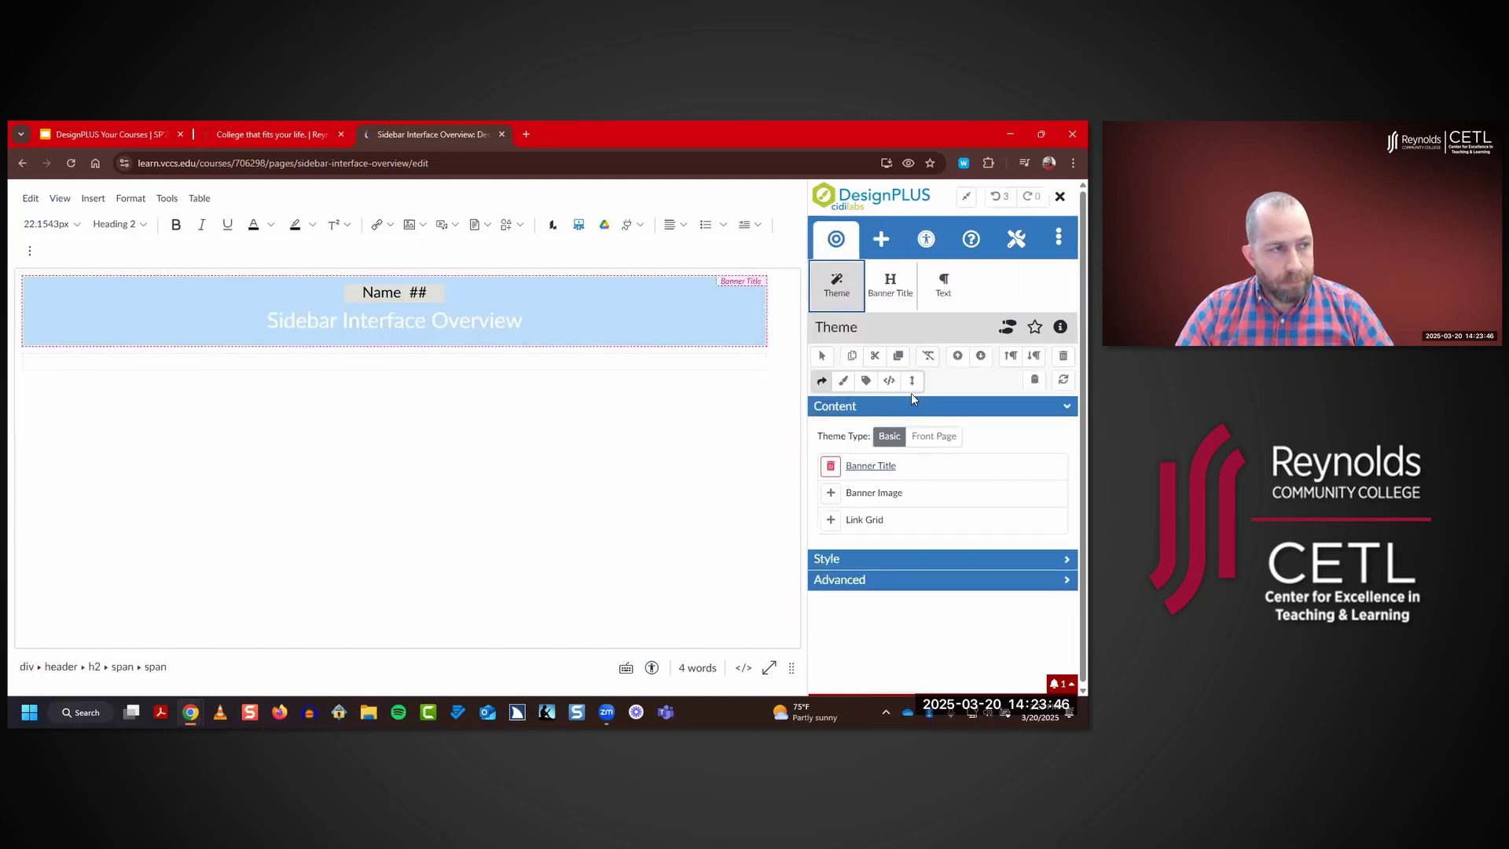
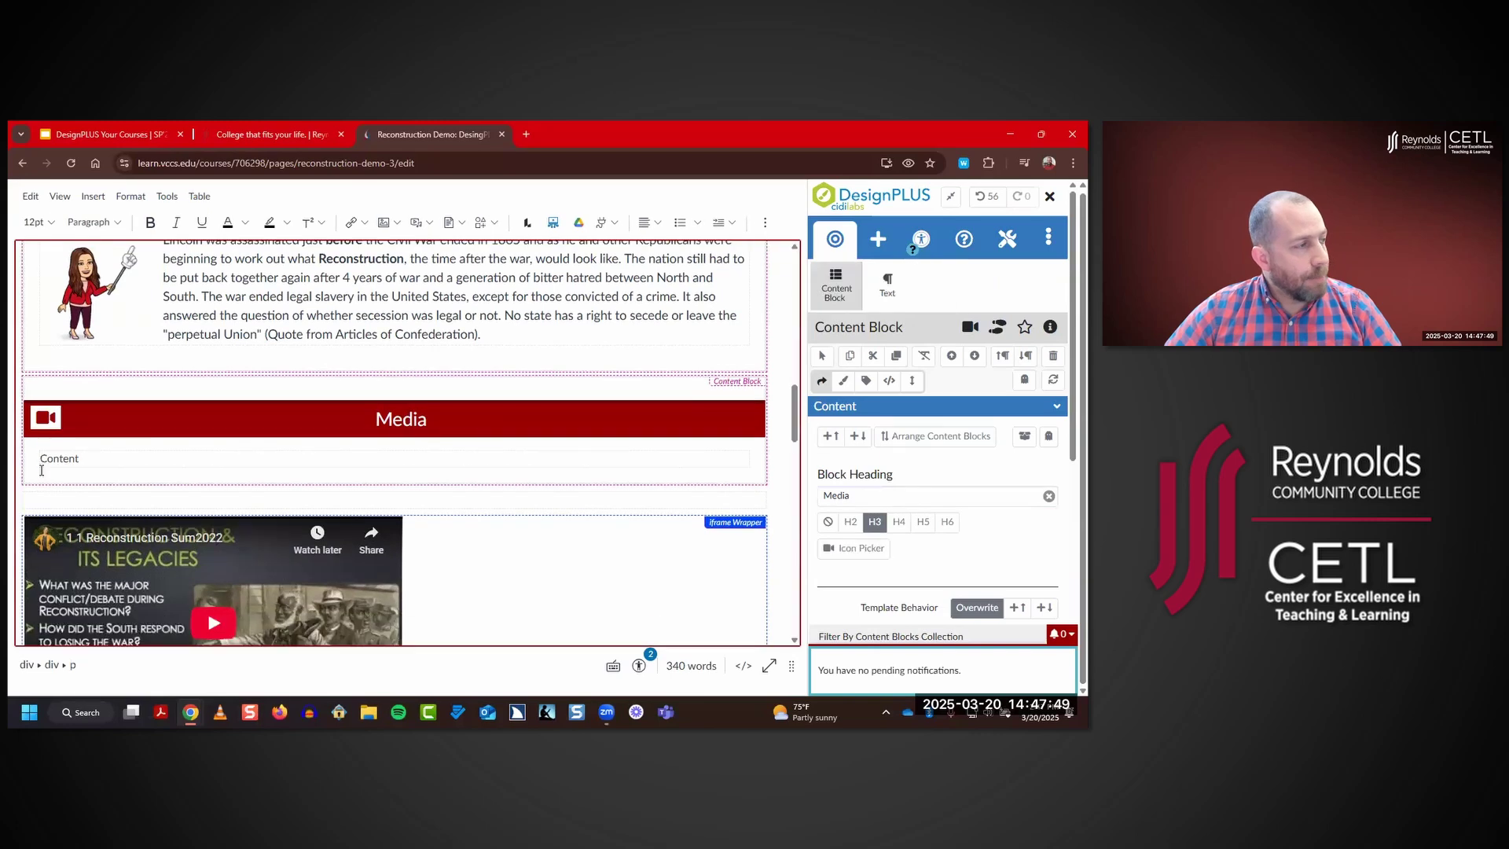
- Enter "Please watch the following videos in the tabs below:" as the Media block's content, followed by an empty line
type("Please watch the following video")
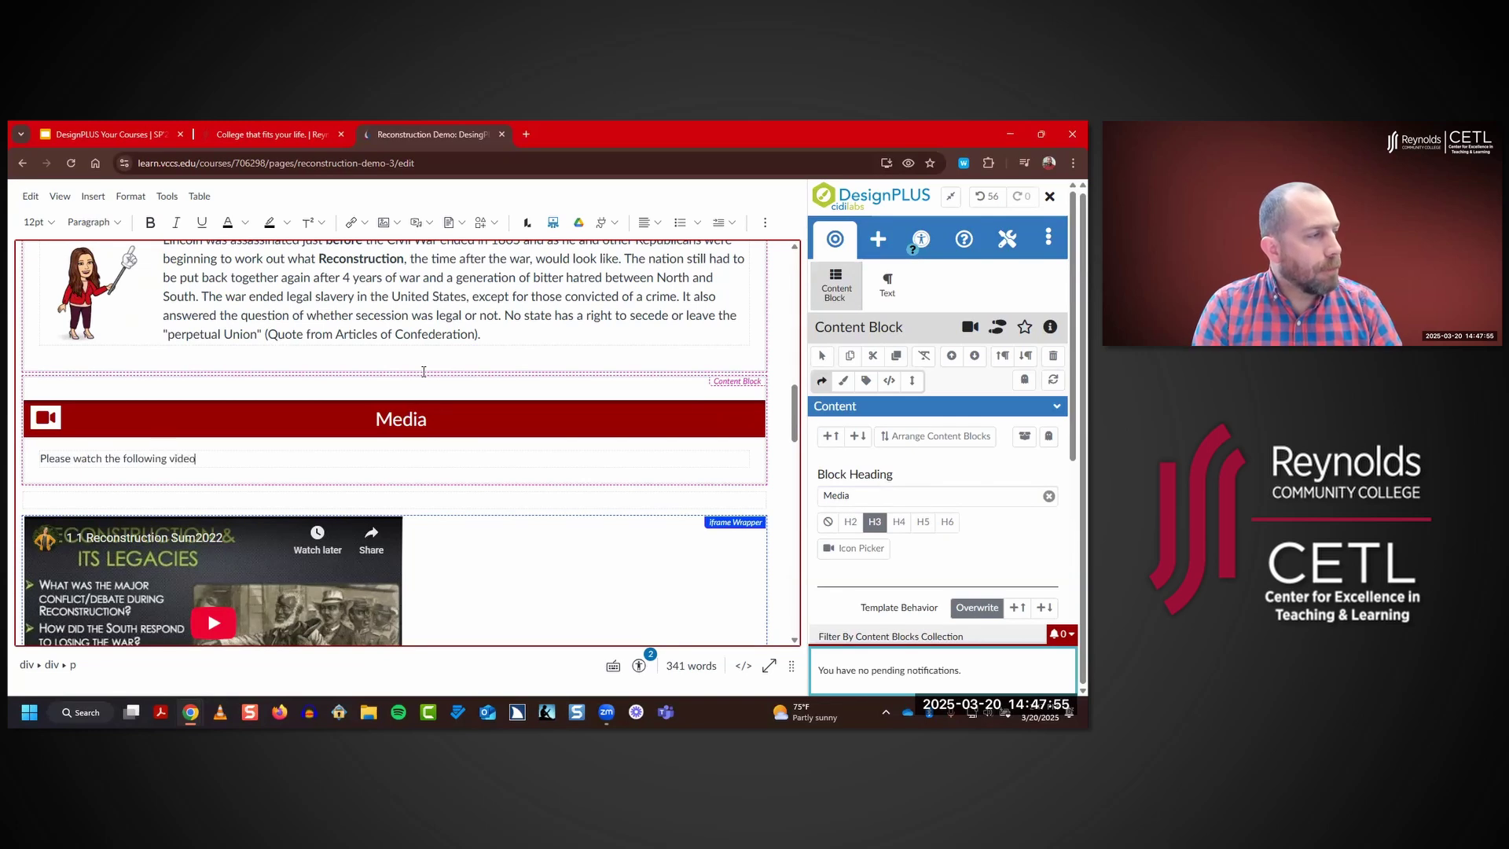
type("s in the tabs below:")
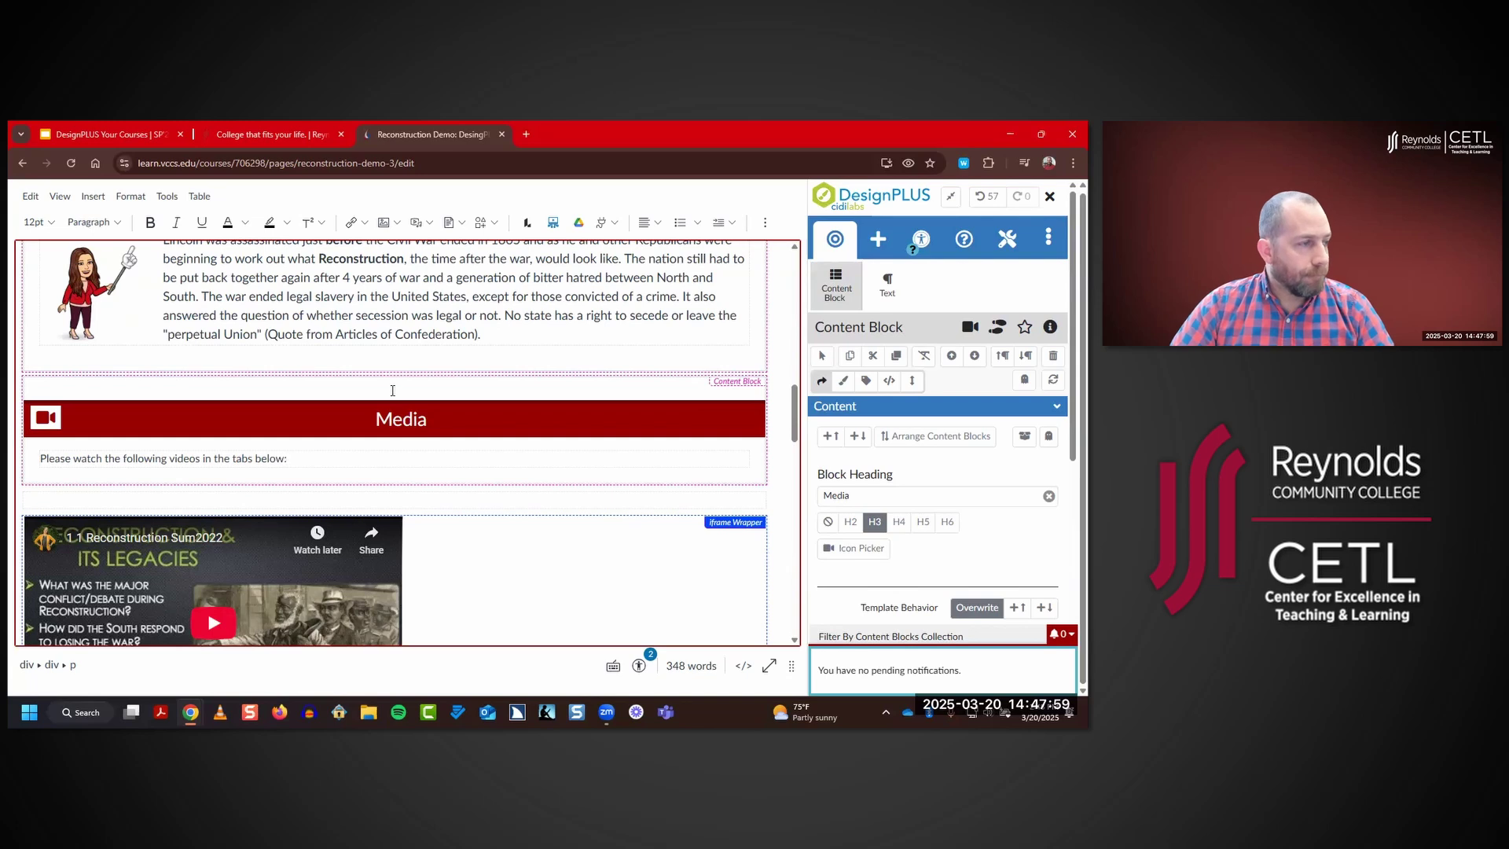
key("Return")
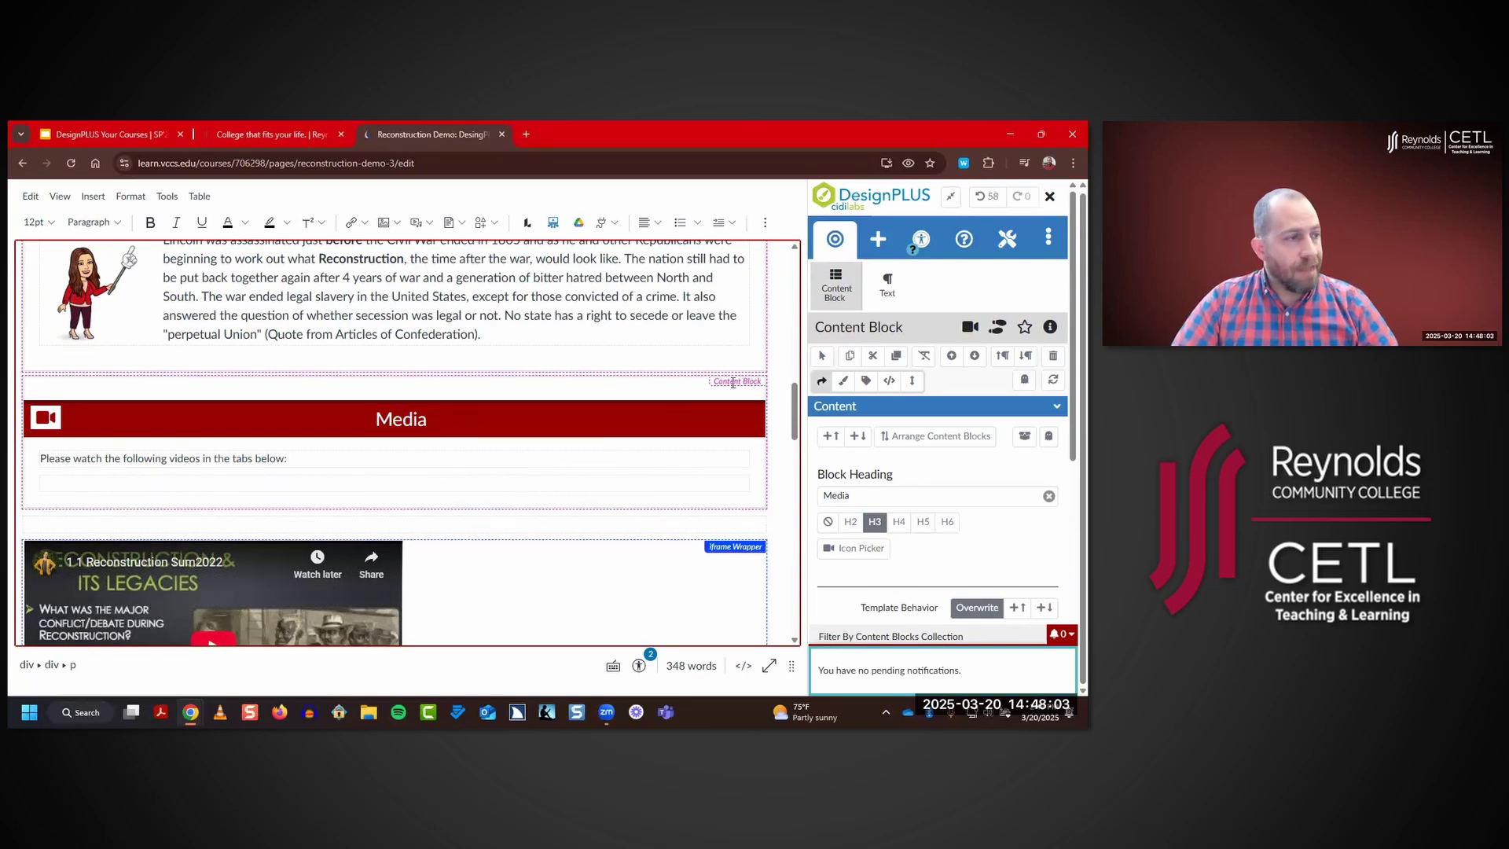
- Search the new elements for "tabs" and insert a Tabs element below the Media block's introductory sentence
left_click(894, 220)
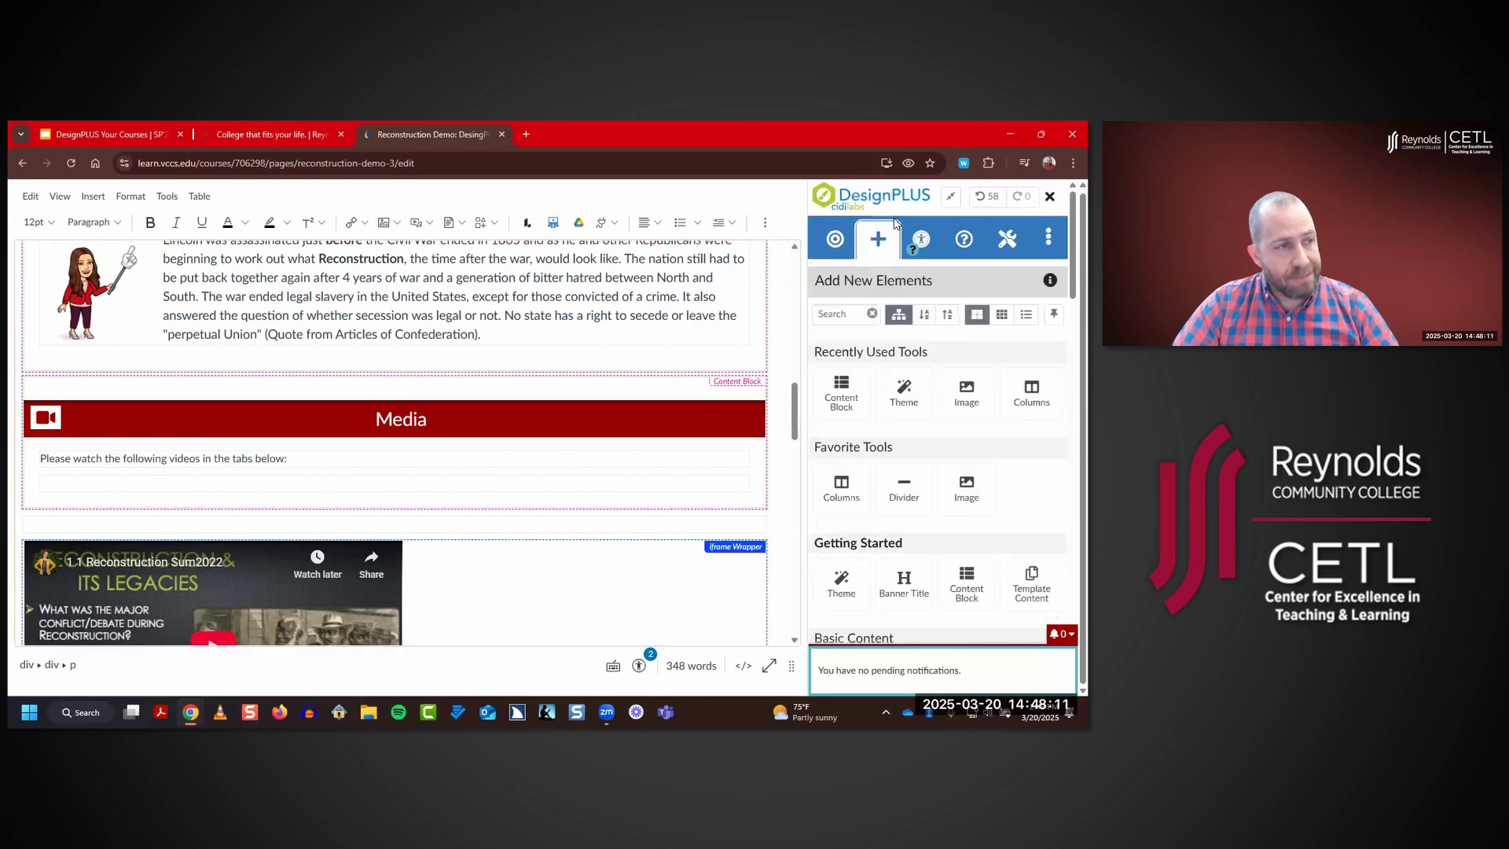
left_click(838, 314)
type("tabs")
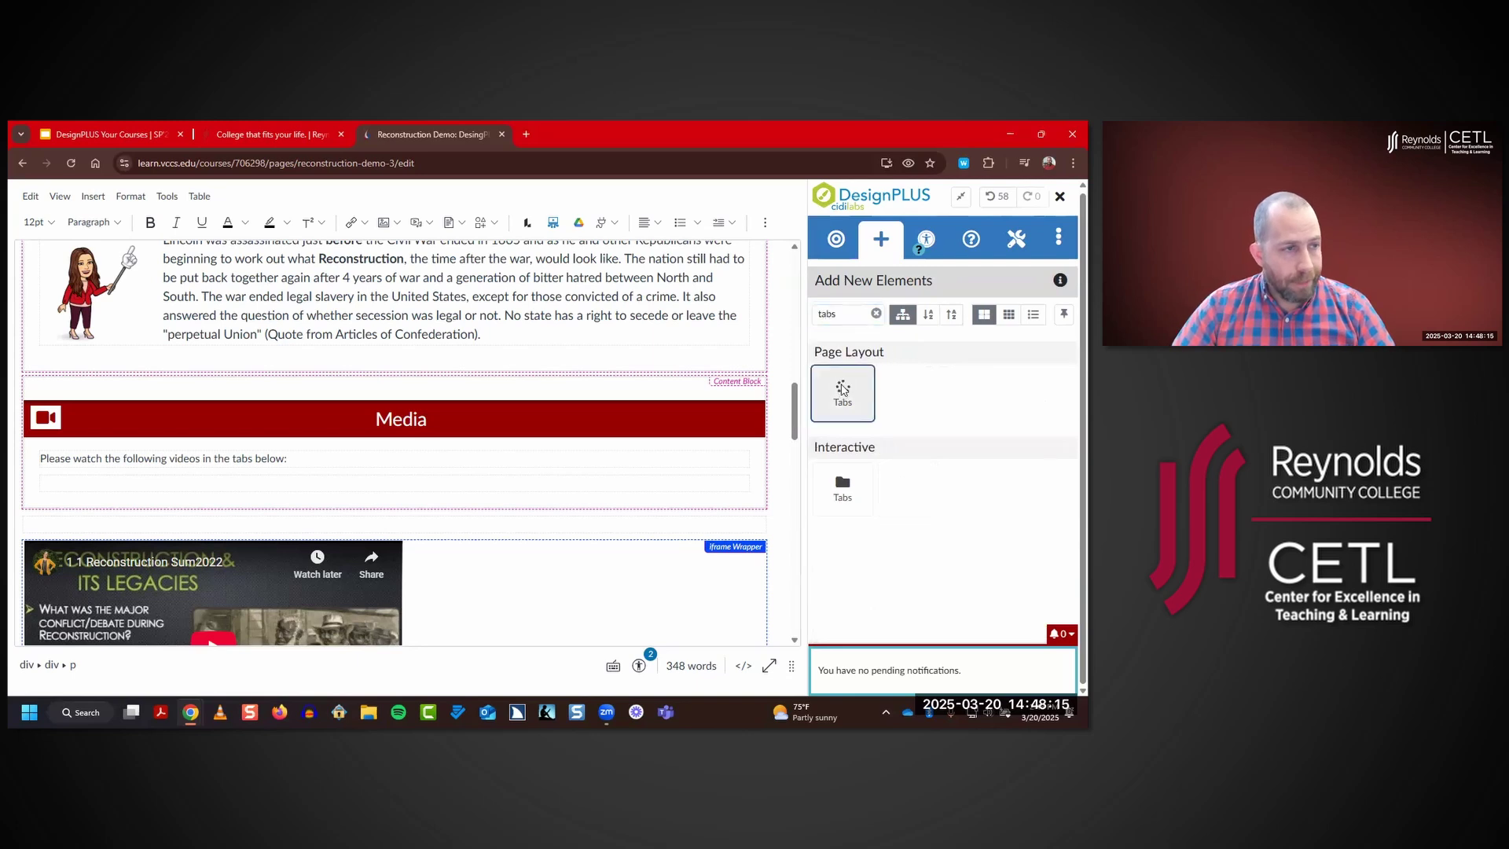
left_click(843, 387)
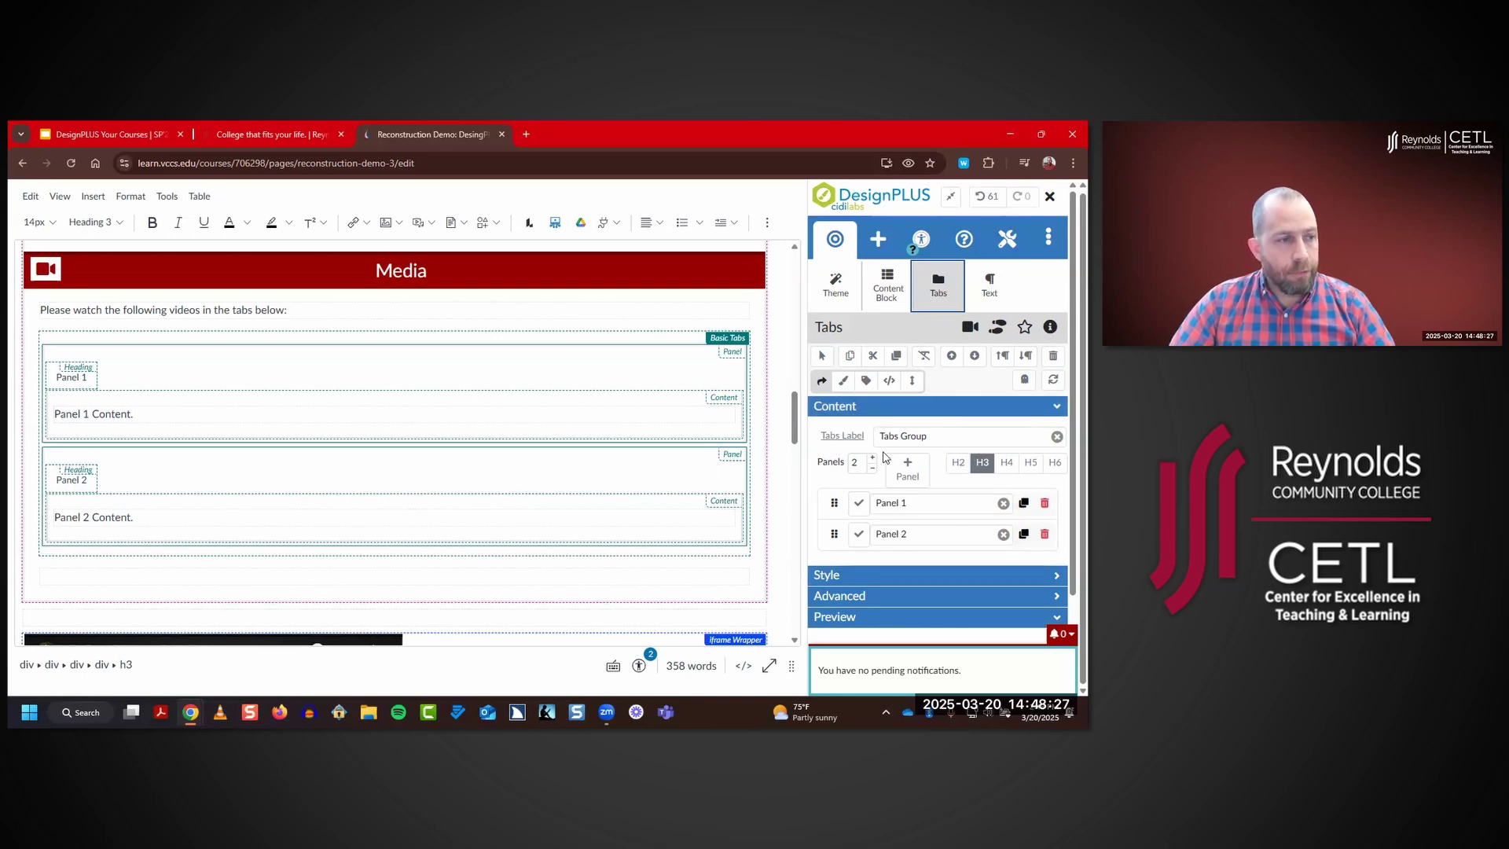
- Select the tabs group in the Media block and add a third panel to it
left_click(902, 509)
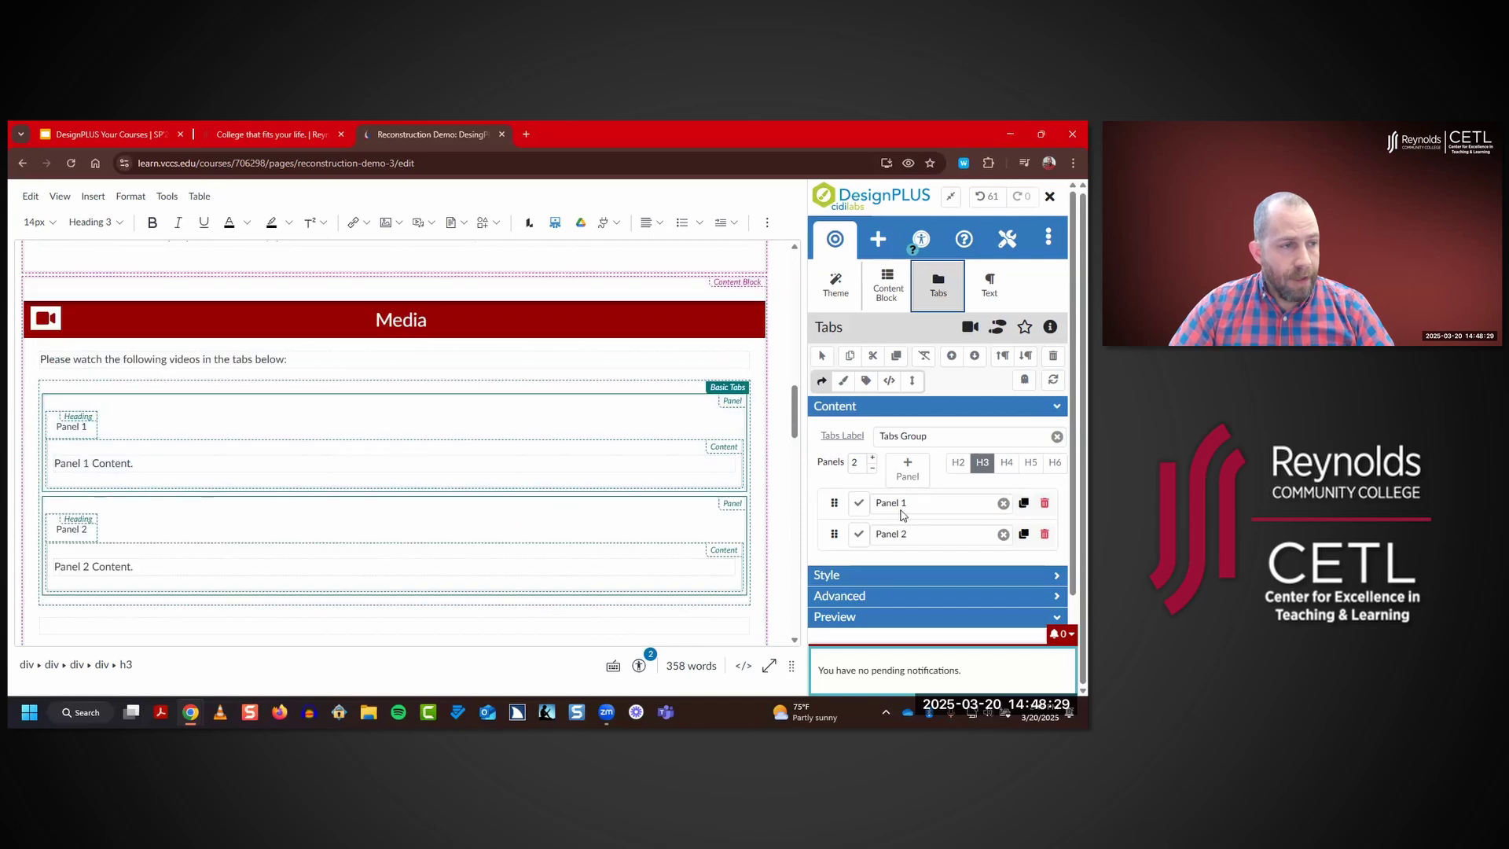
mouse_move(793, 402)
left_mouse_down()
mouse_move(791, 605)
mouse_move(787, 419)
left_mouse_up()
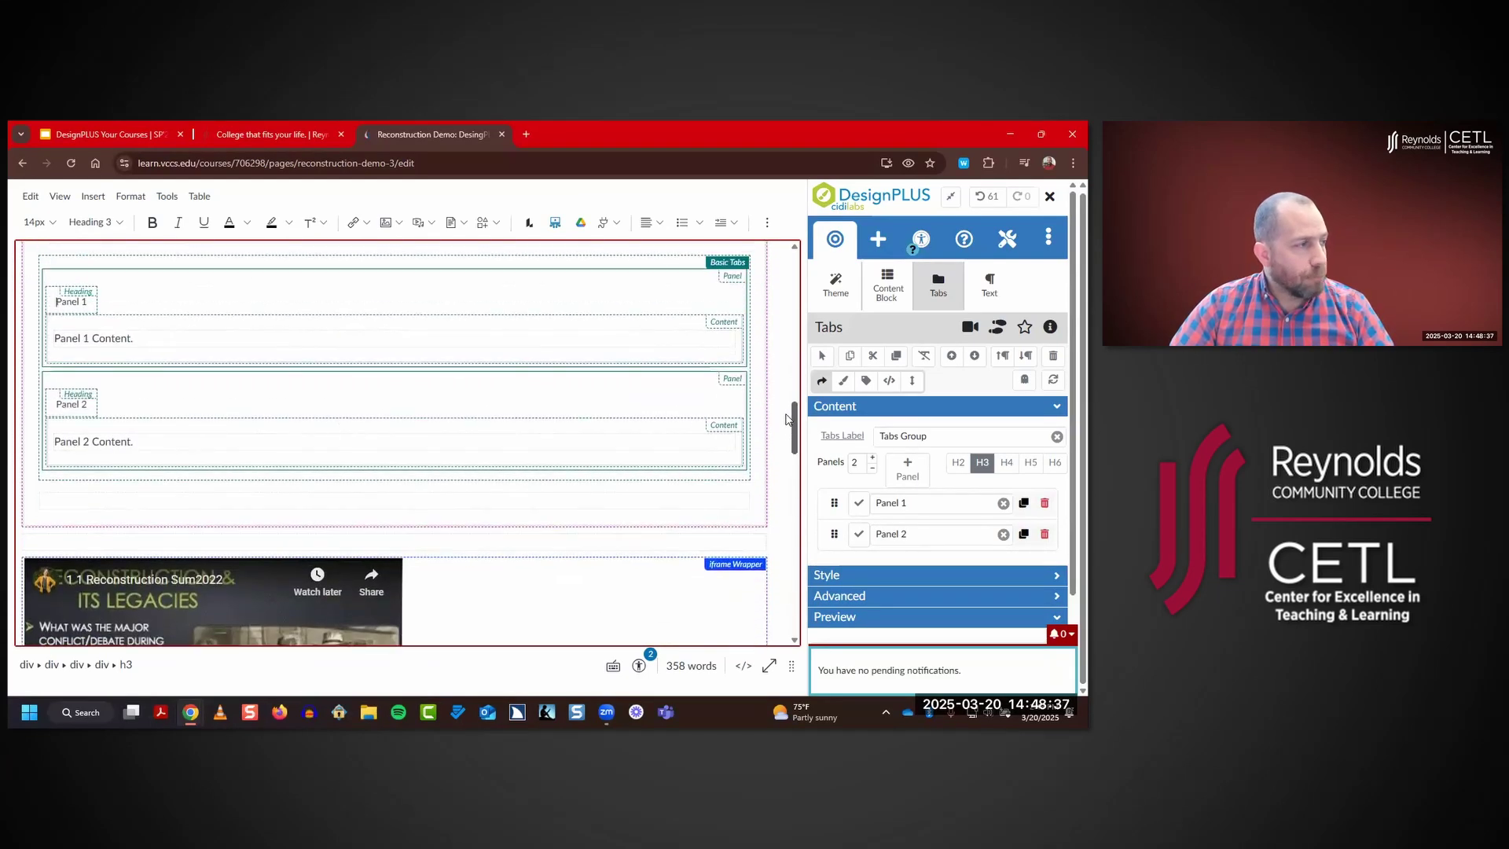
left_click(153, 441)
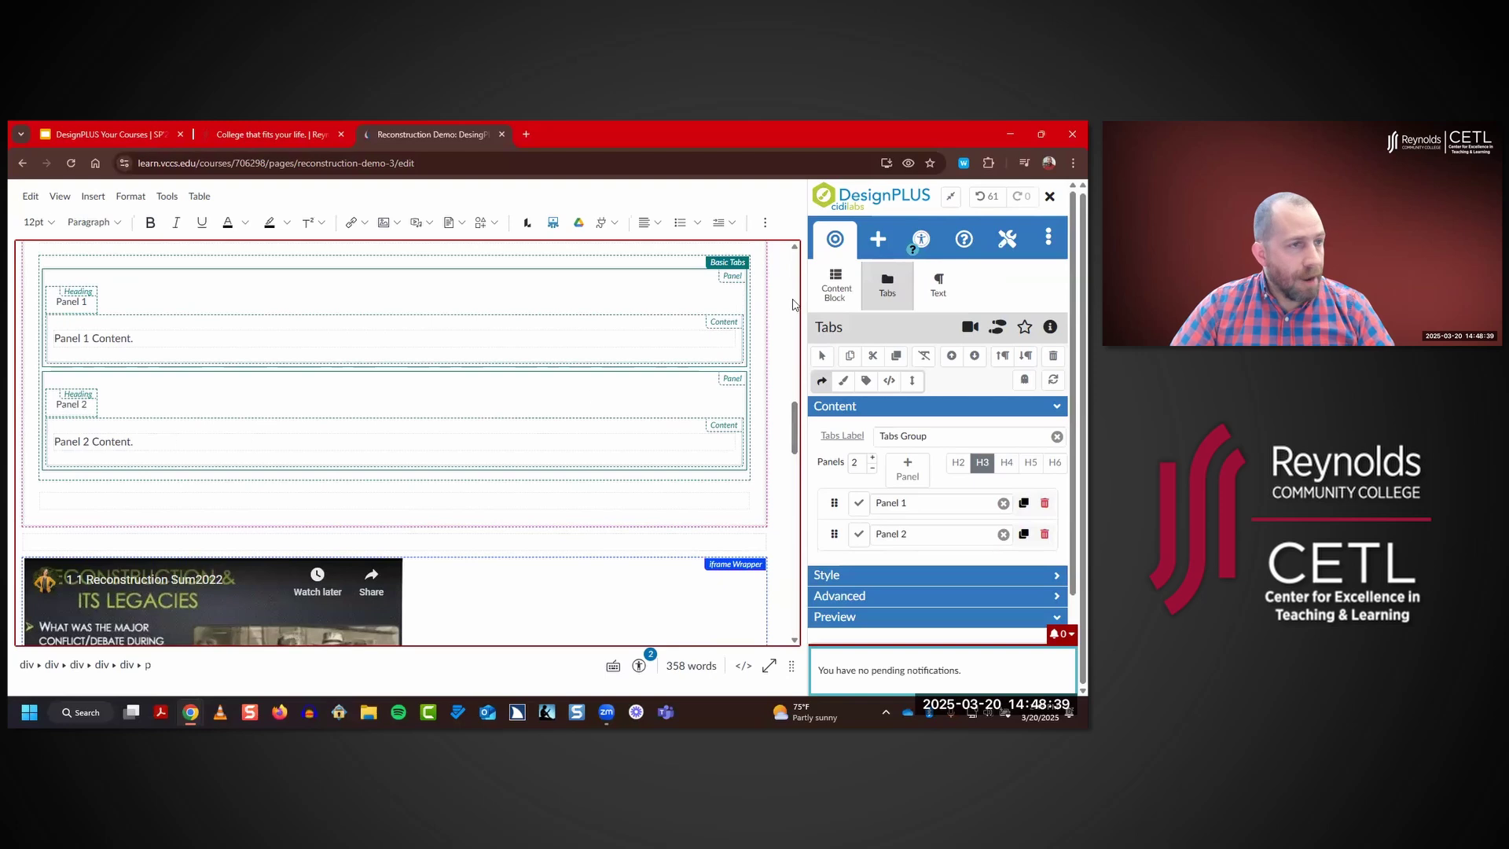
left_click(895, 284)
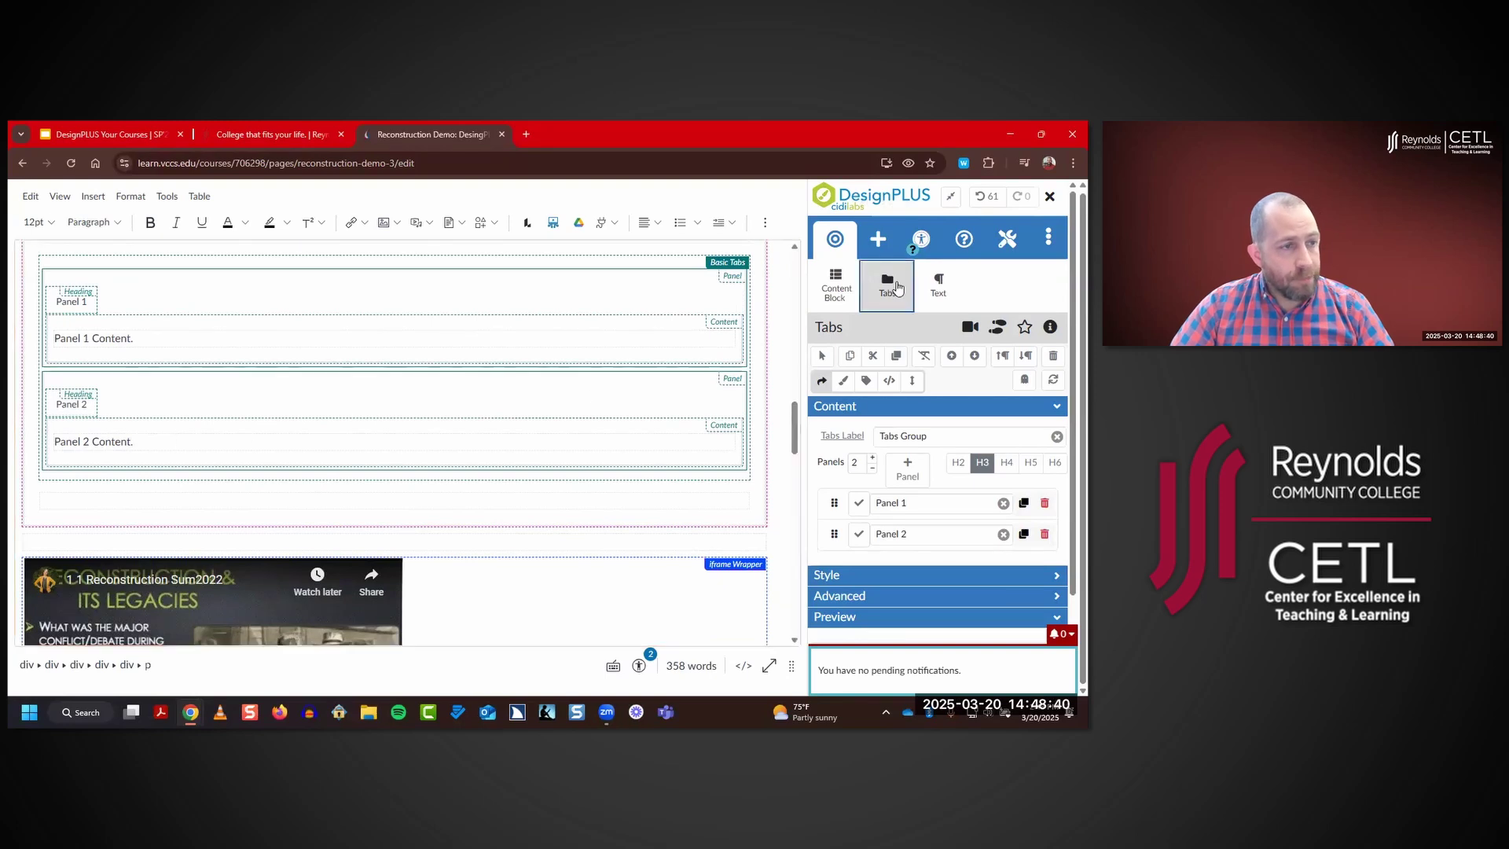
left_click(908, 470)
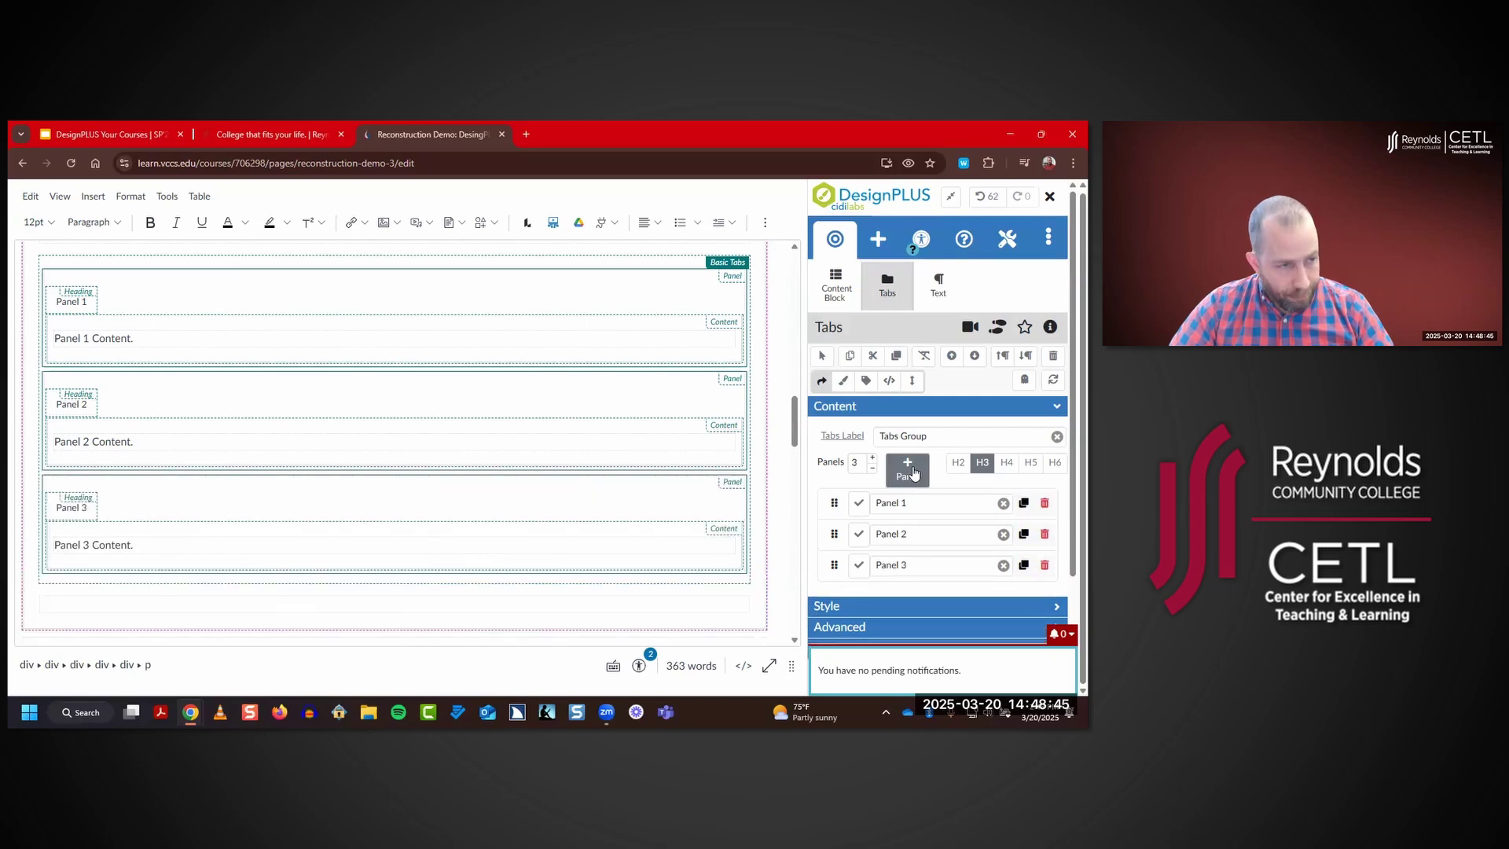
- Try adding and deleting a fourth panel, and duplicating Panel 1 and deleting the copy
left_click(912, 470)
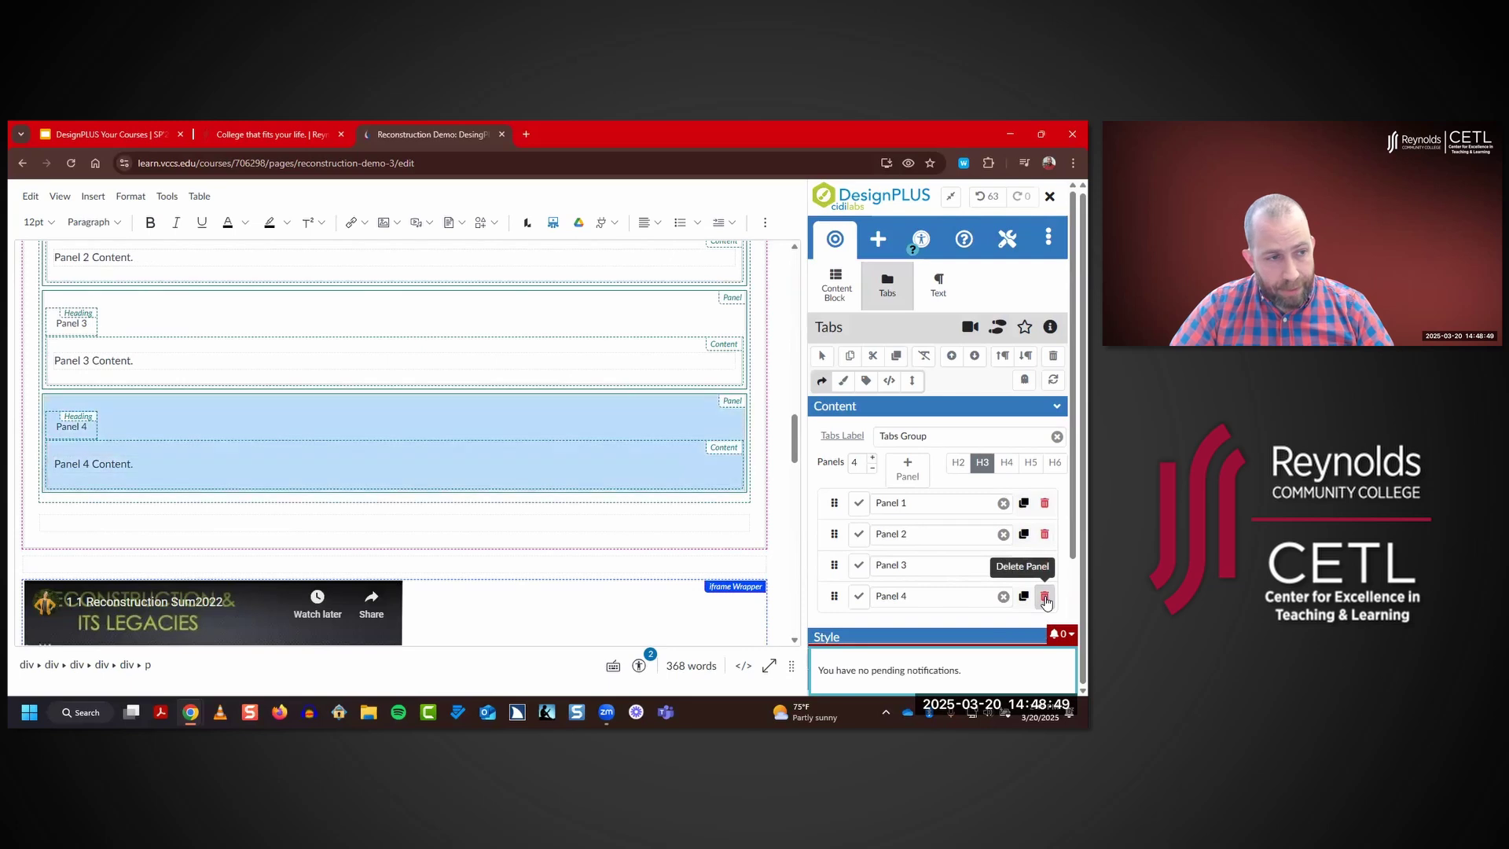
left_click(1045, 597)
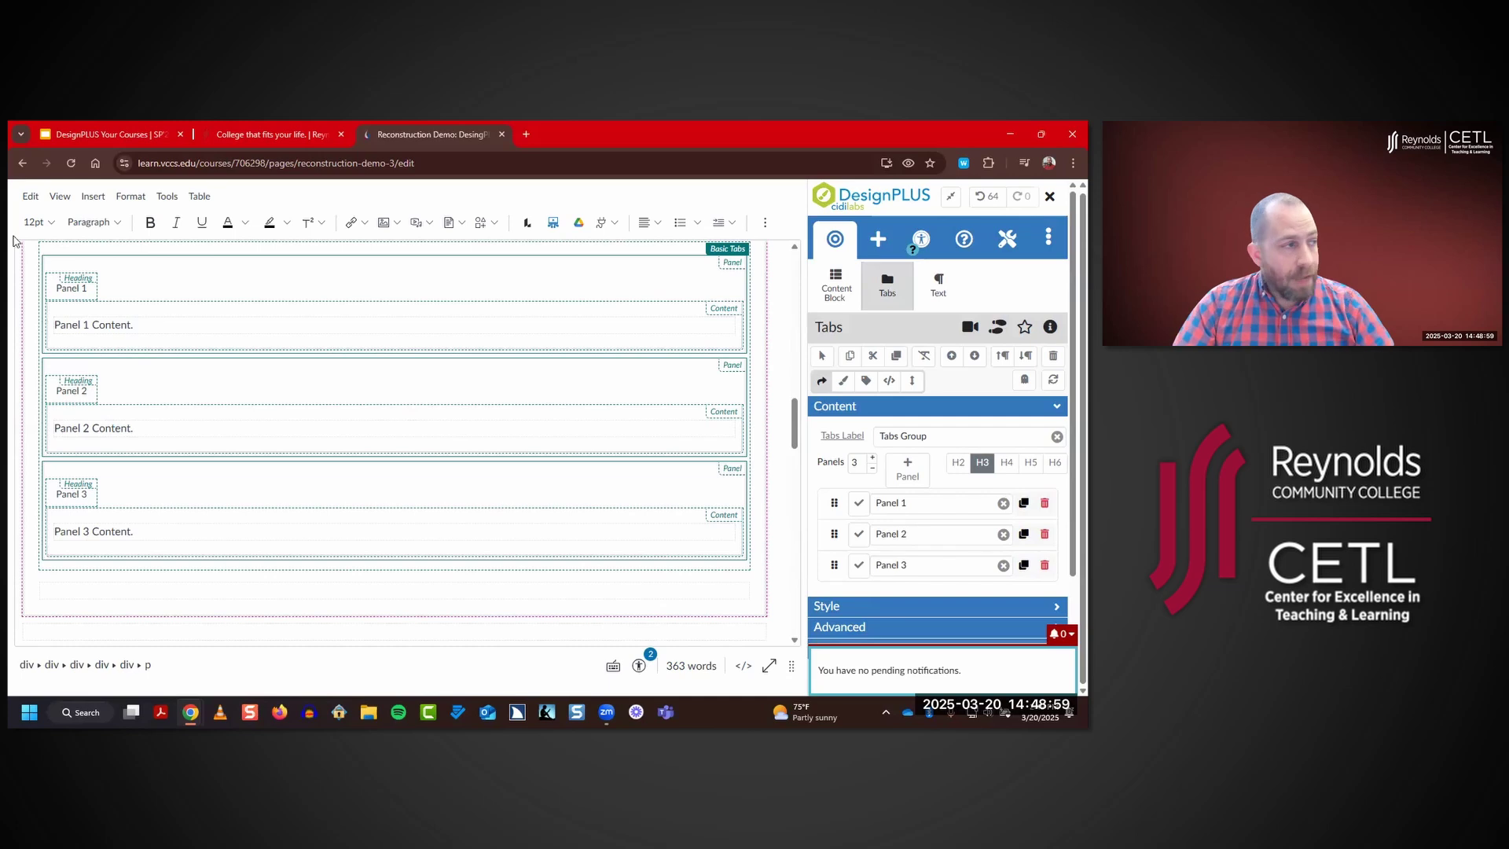
left_click_drag(133, 324, 54, 325)
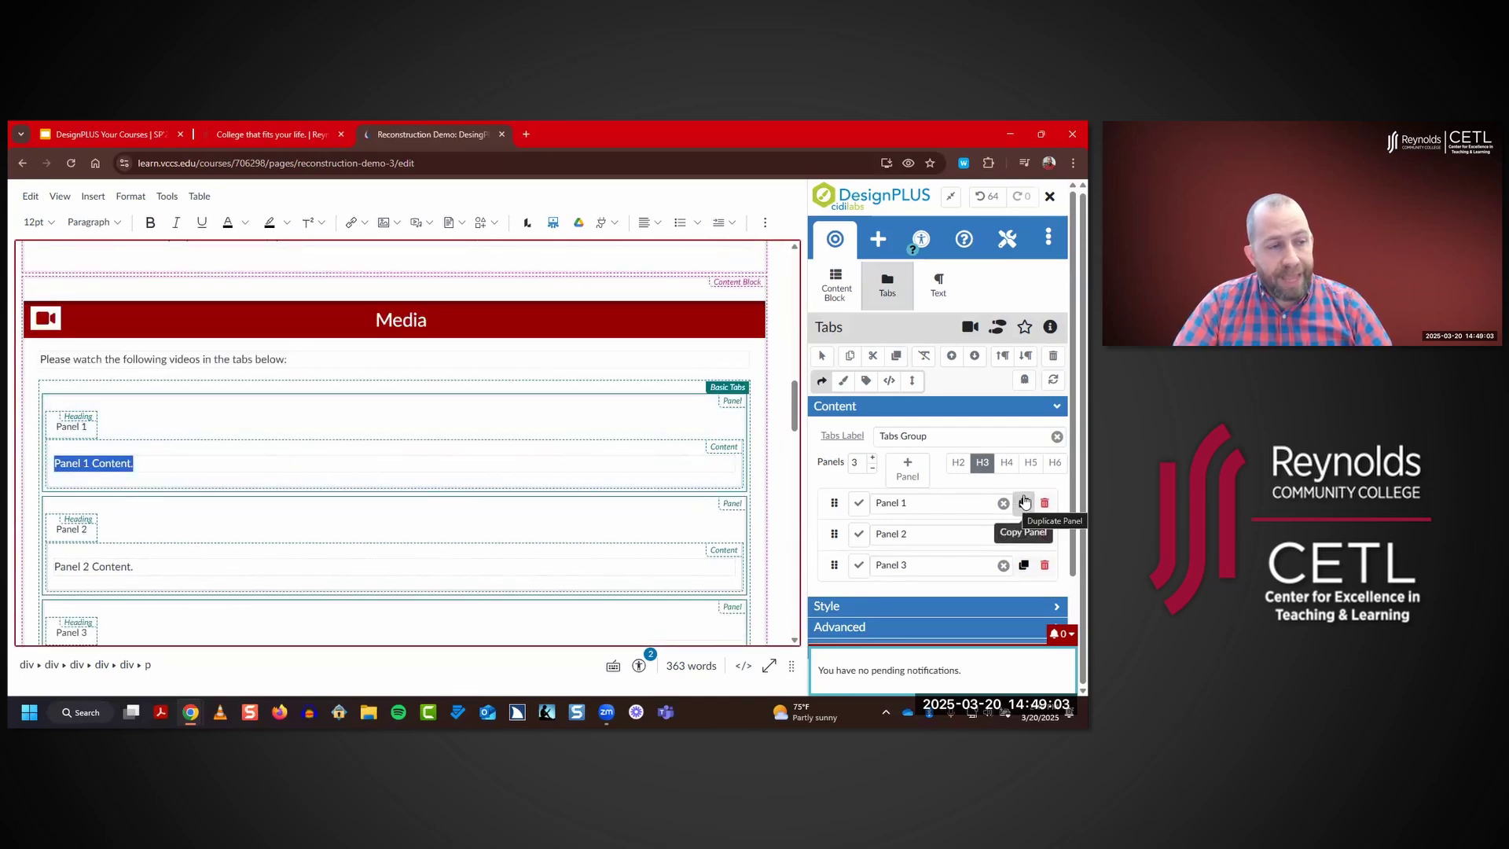
left_click(1024, 501)
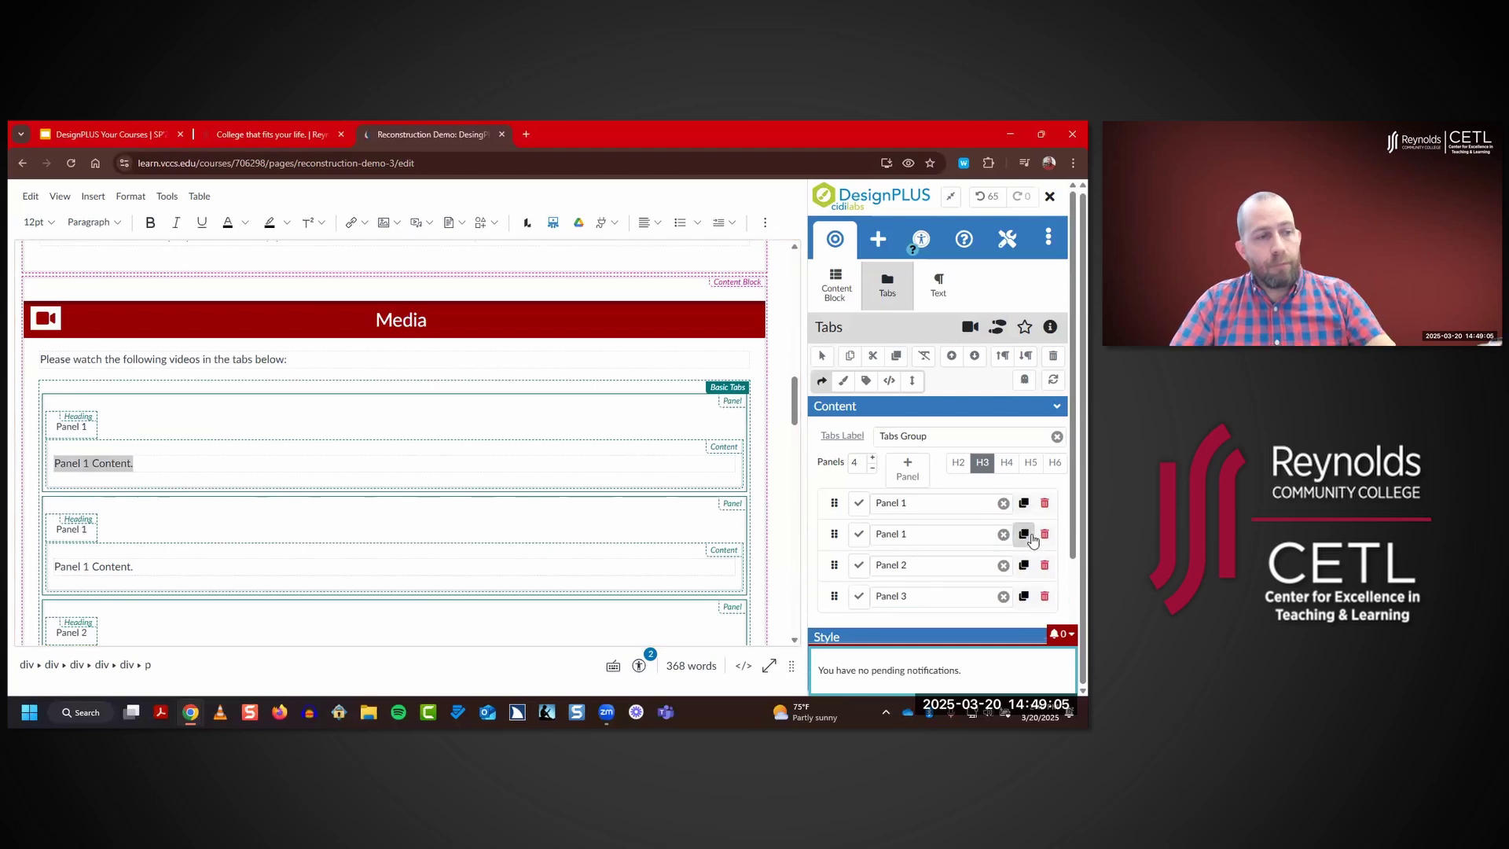
left_click(1045, 534)
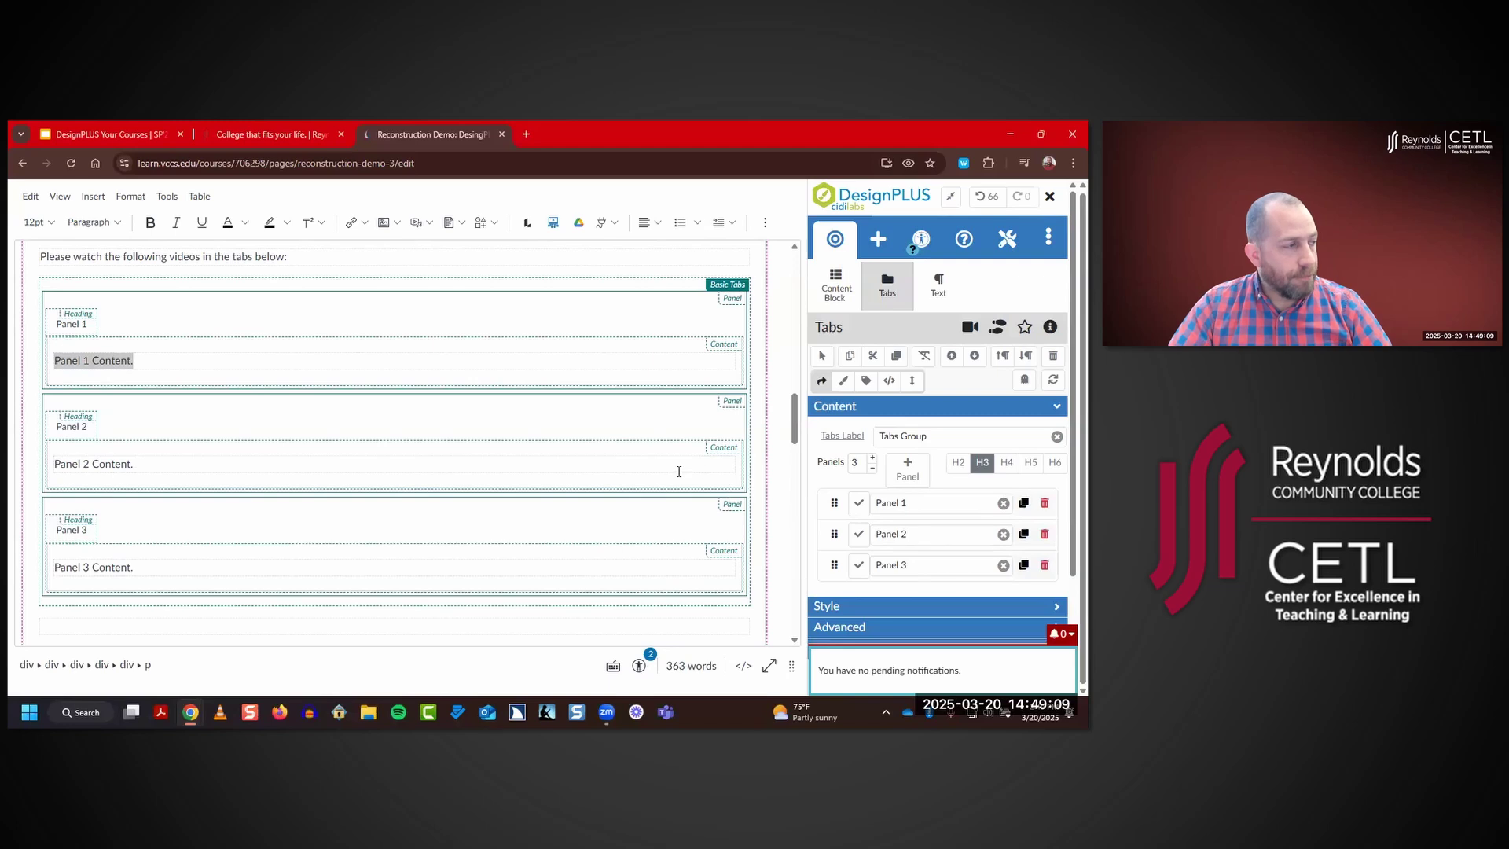
- Add a fourth panel to the tabs group and rename the first two panels "First video" and "Second video"
left_click(910, 471)
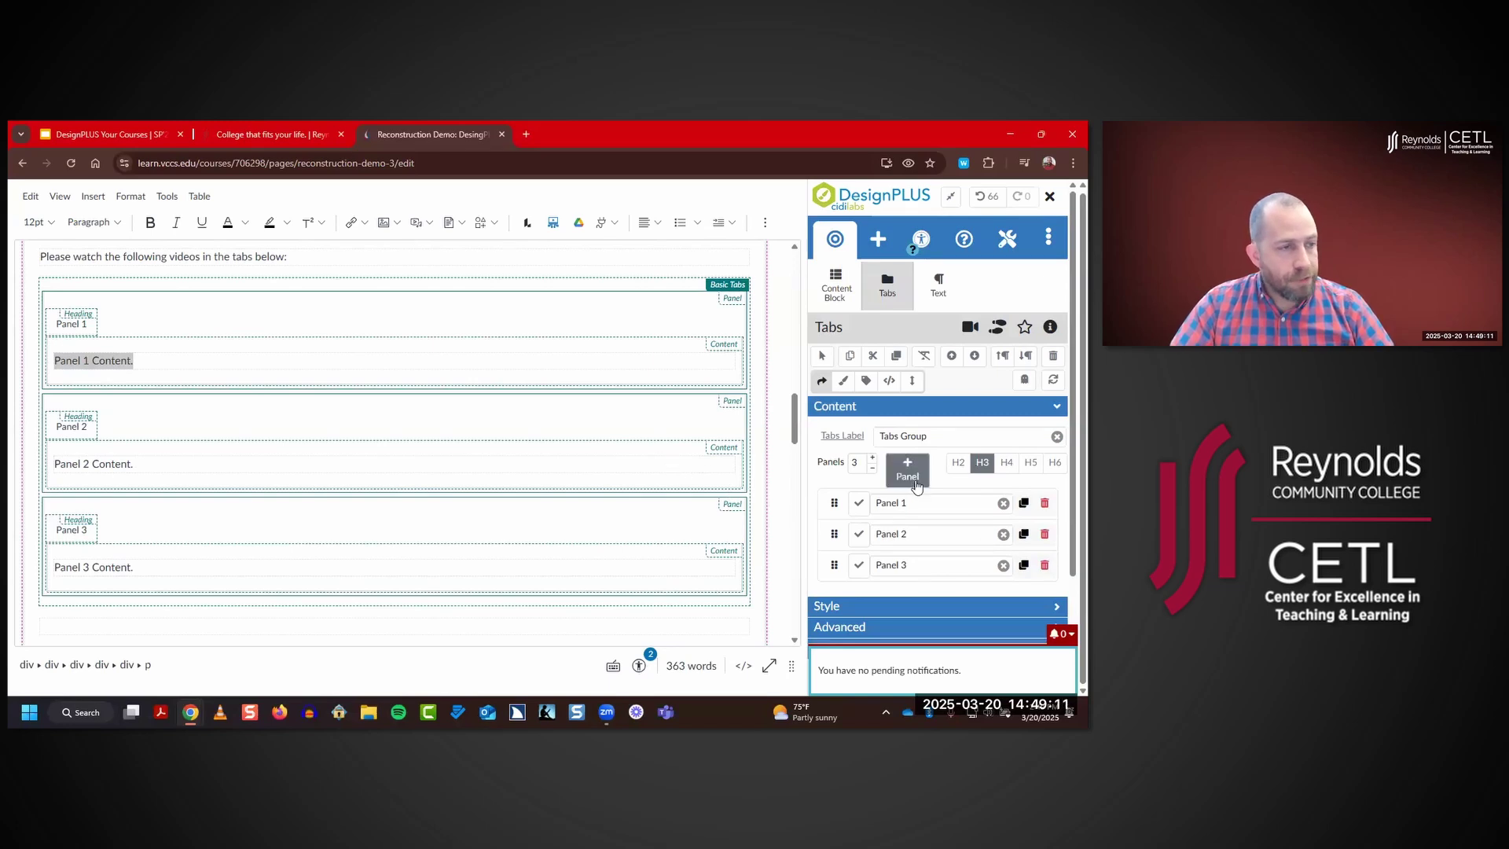
left_click(912, 497)
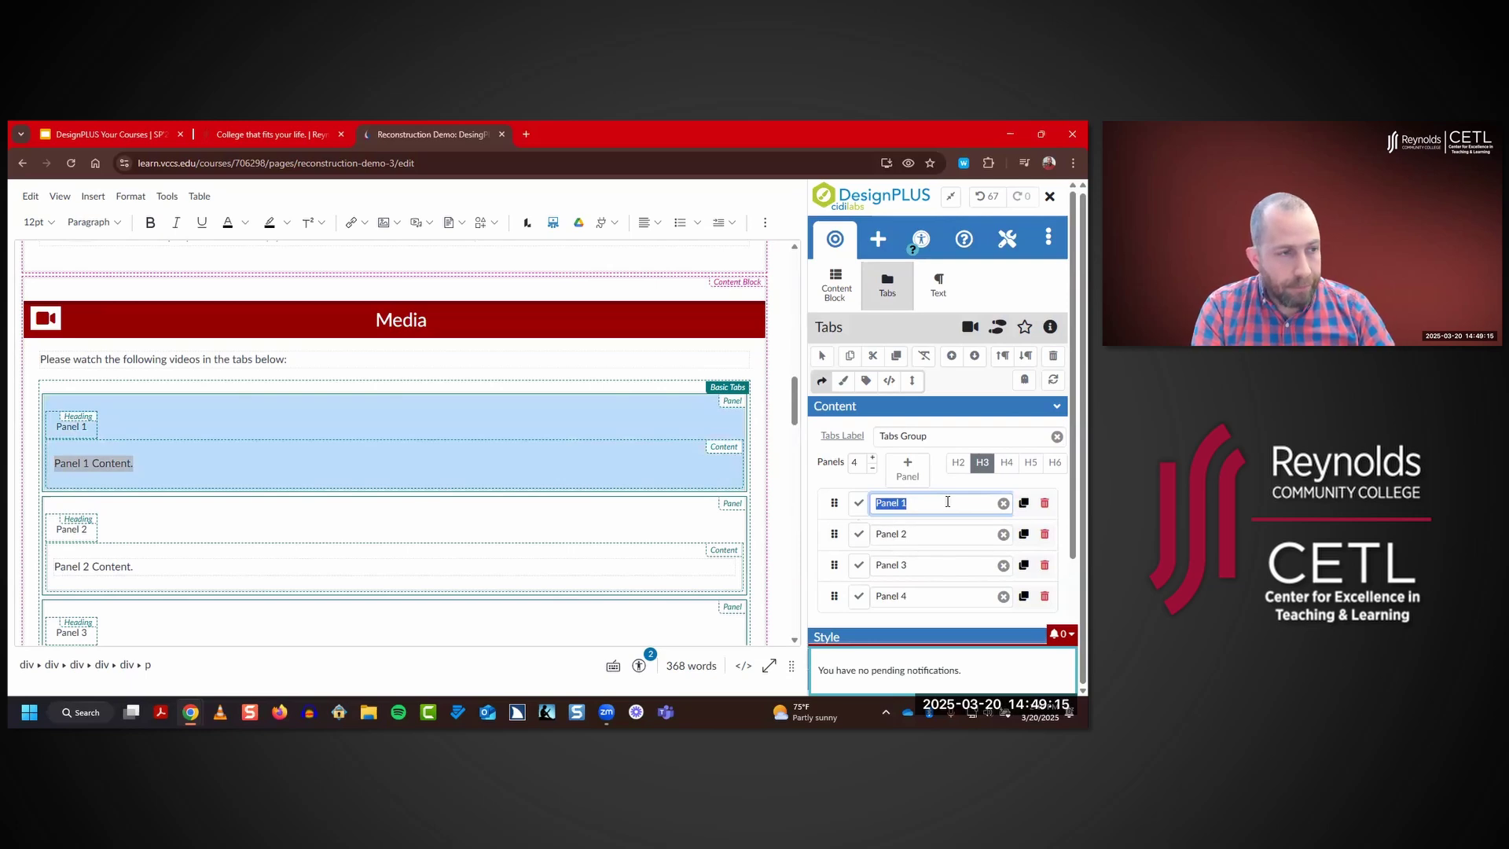
type("First video")
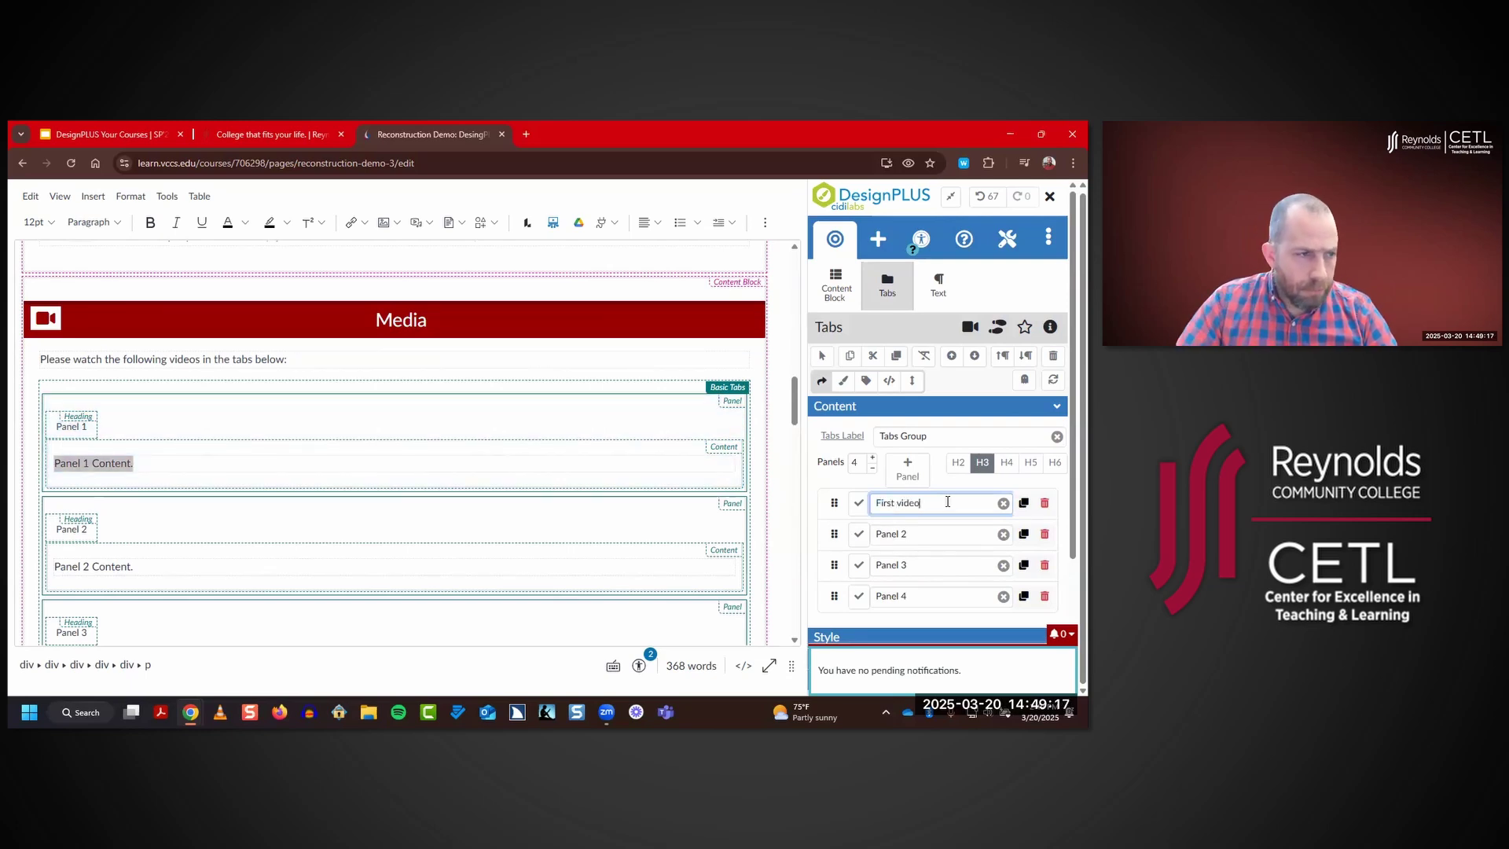
left_click(891, 528)
type("Second video")
- Rename Panel 3 as "Third video" and Panel 4 as "Fourth"
left_click(881, 562)
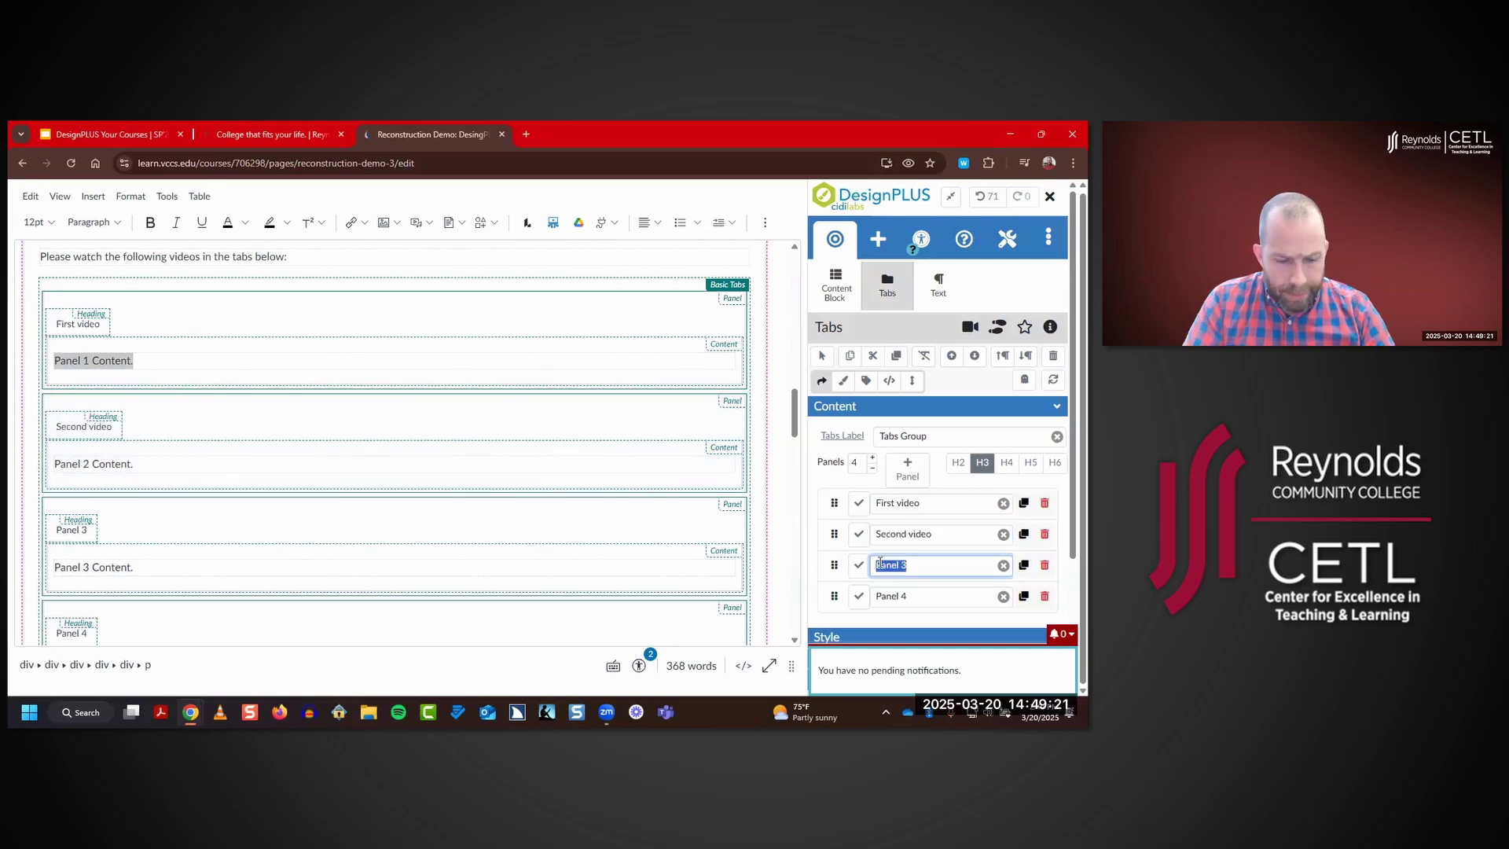
type("Thir")
key("BackSpace")
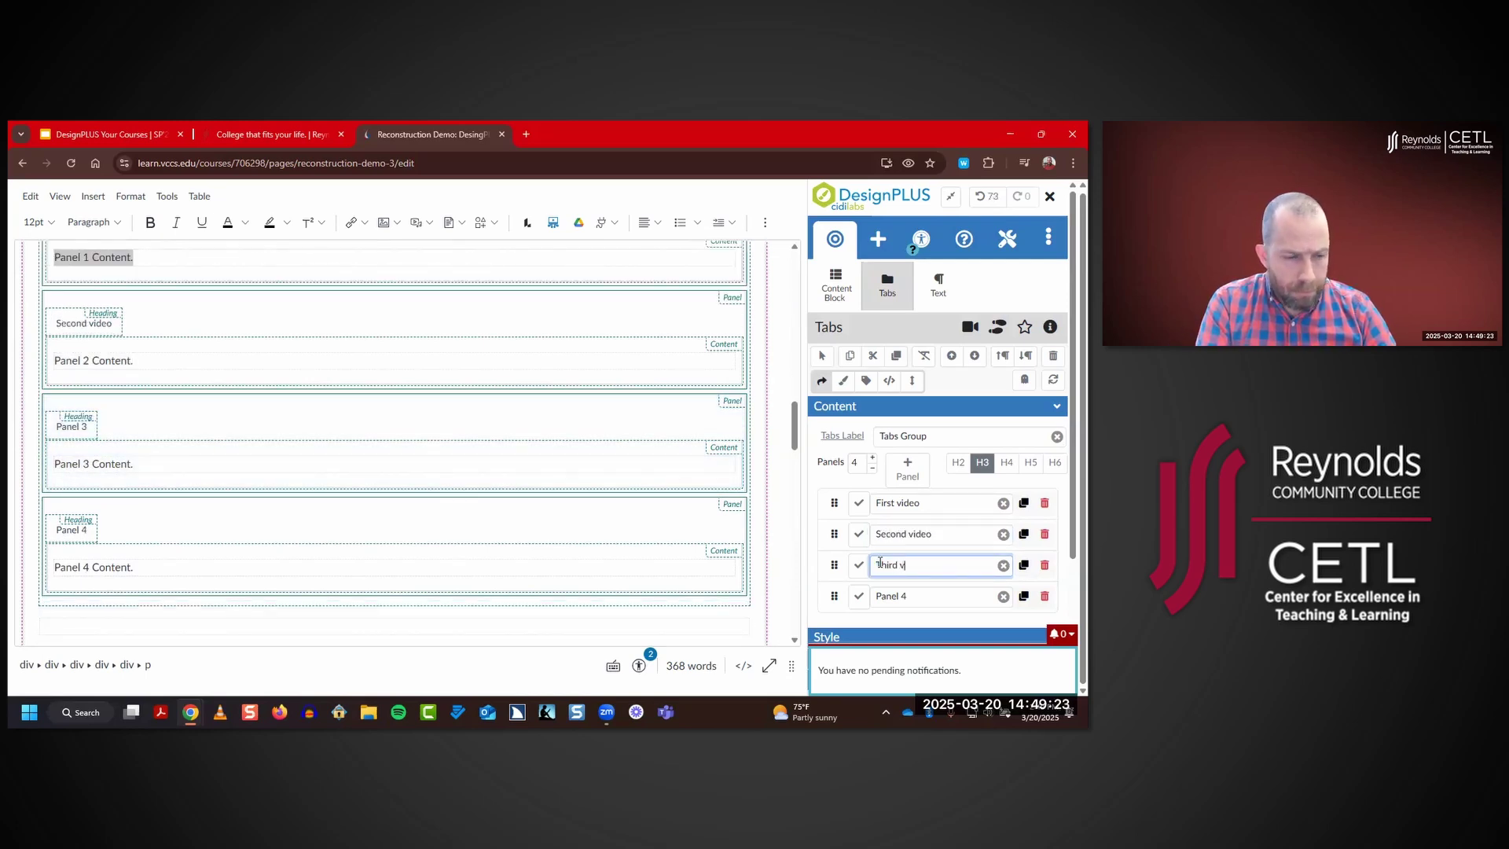
left_click(891, 594)
type("Fourth")
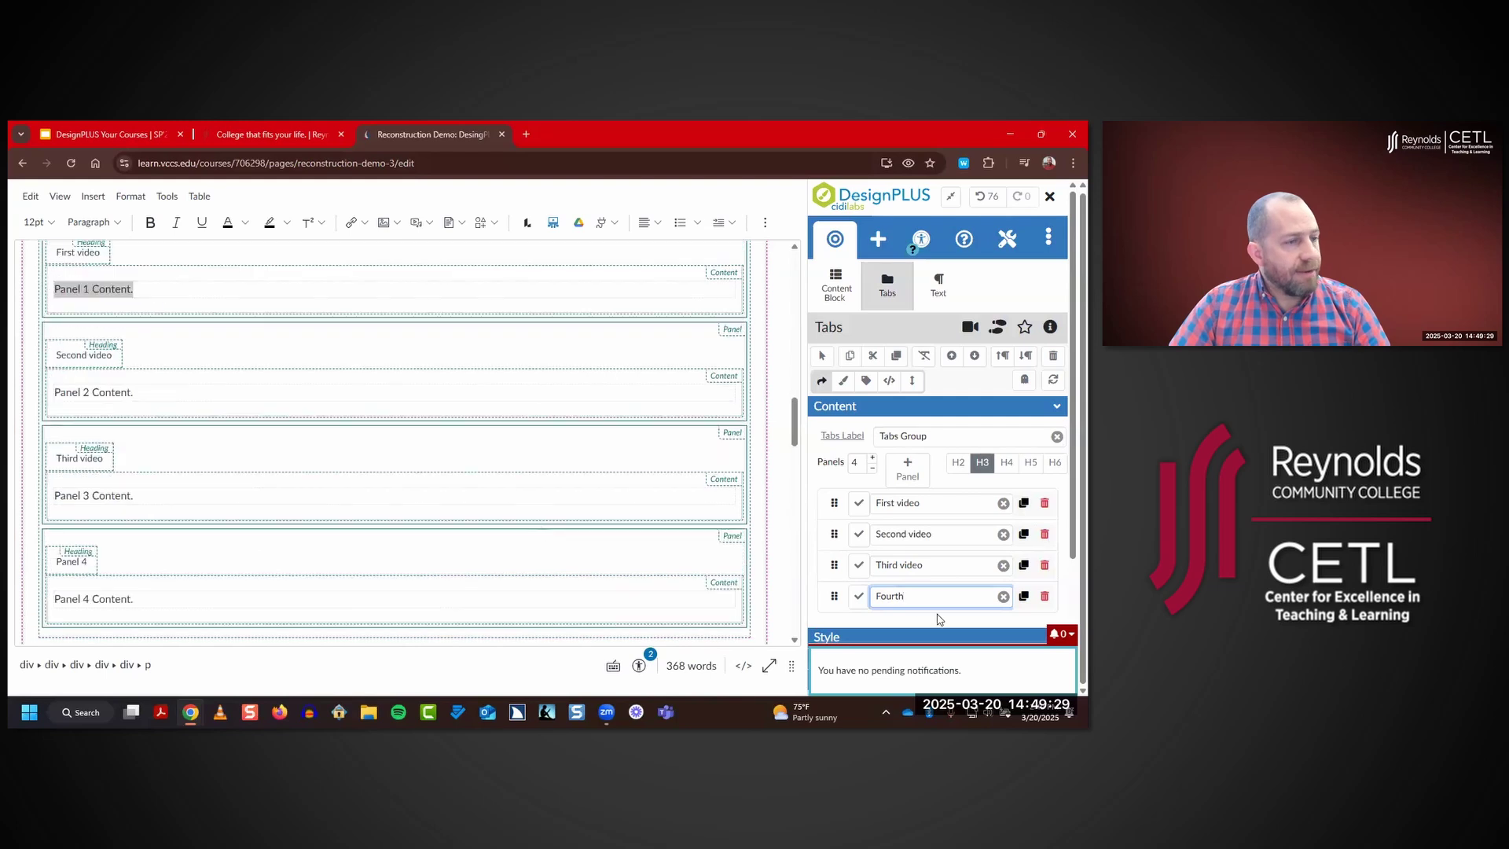
left_click(950, 566)
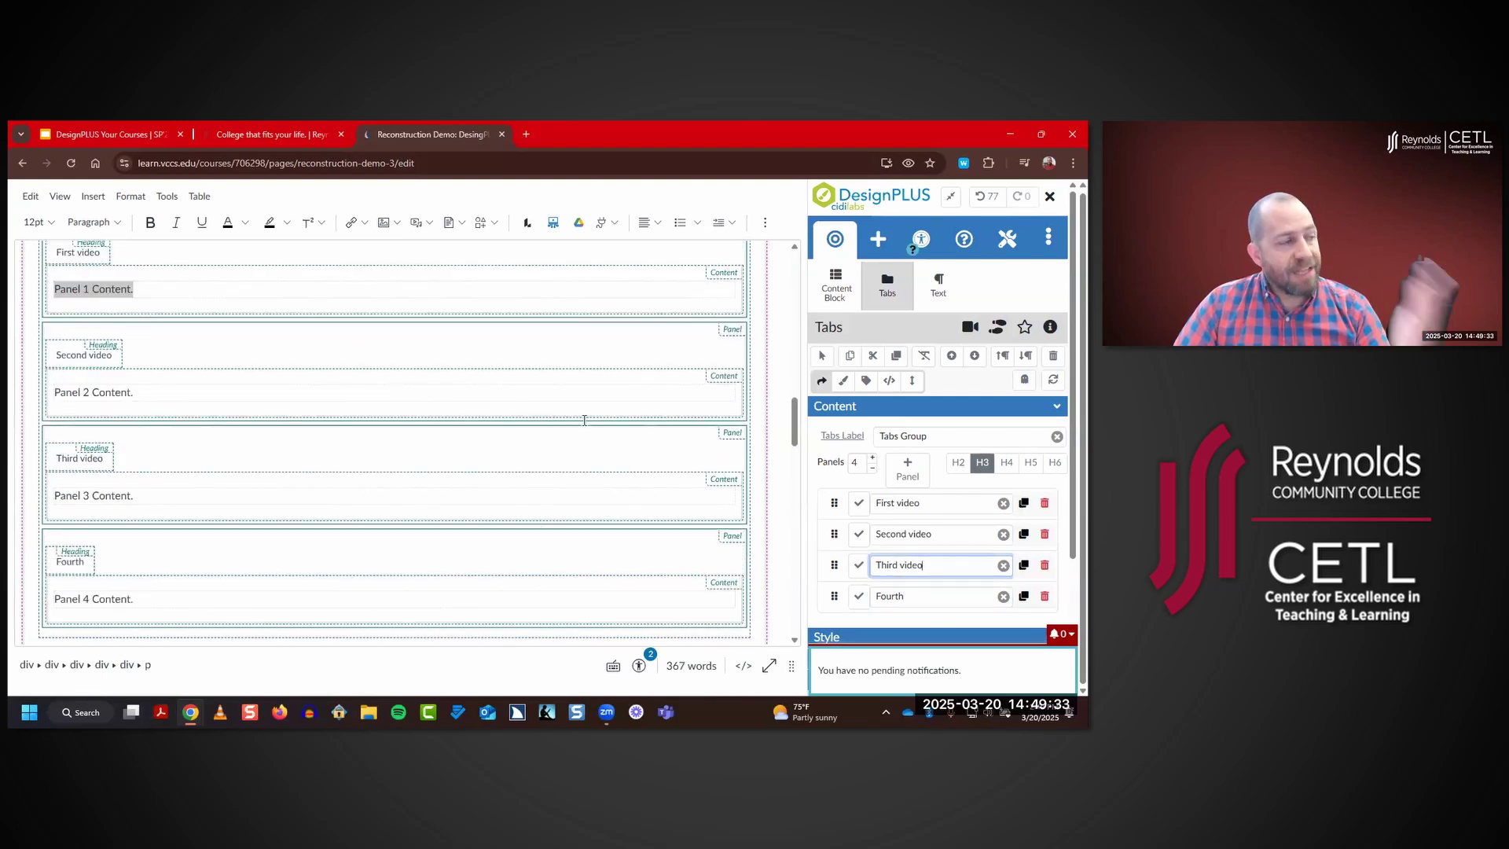
- Cut the "1.1 Reconstruction Sum2022" video embed from the page below the Media block
scroll(584, 417, "down", 3)
scroll(584, 413, "down", 2)
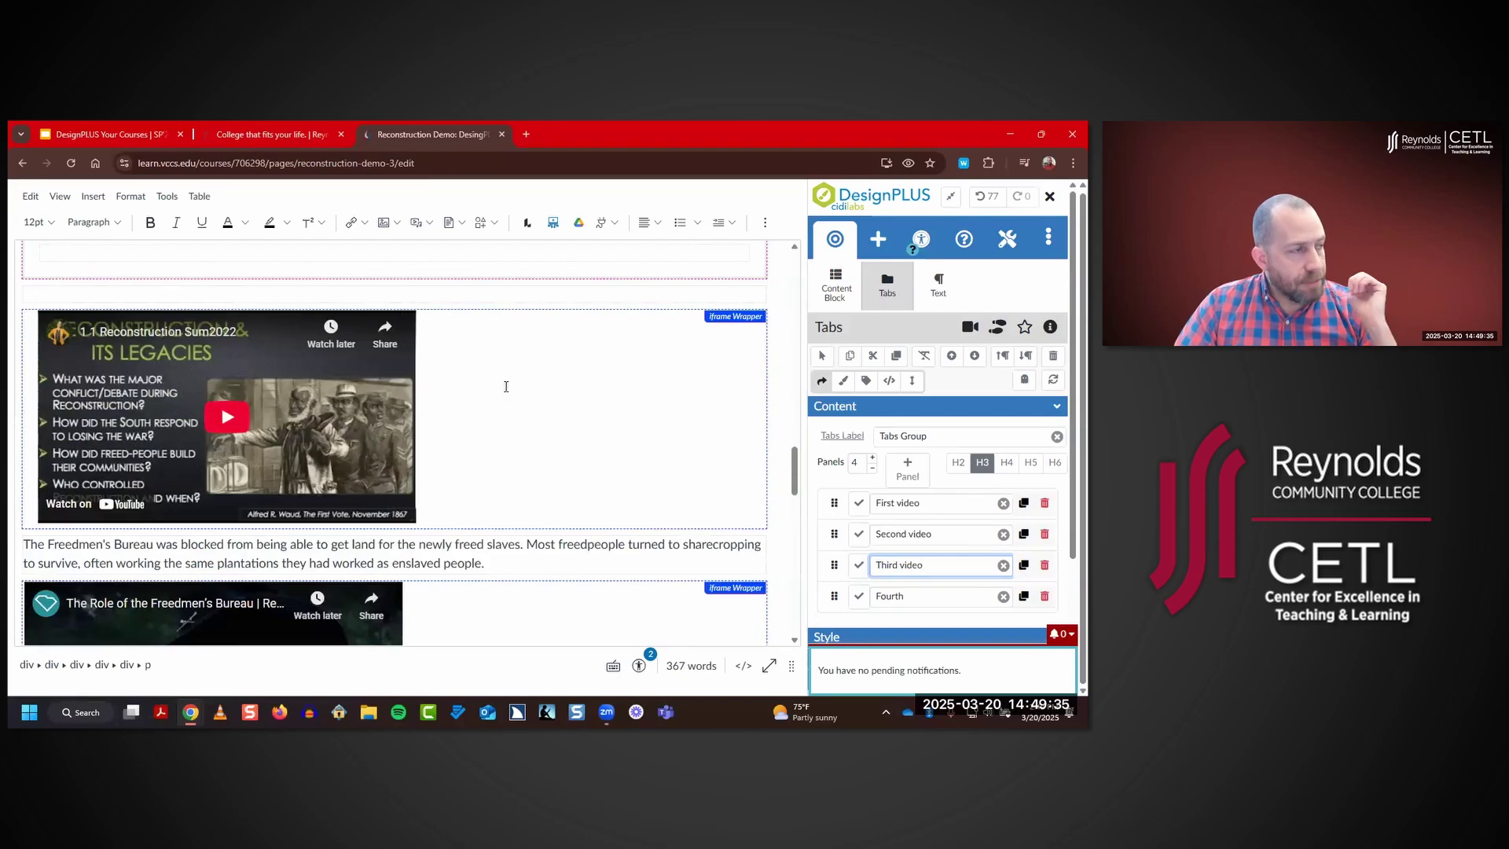
scroll(472, 440, "up", 8)
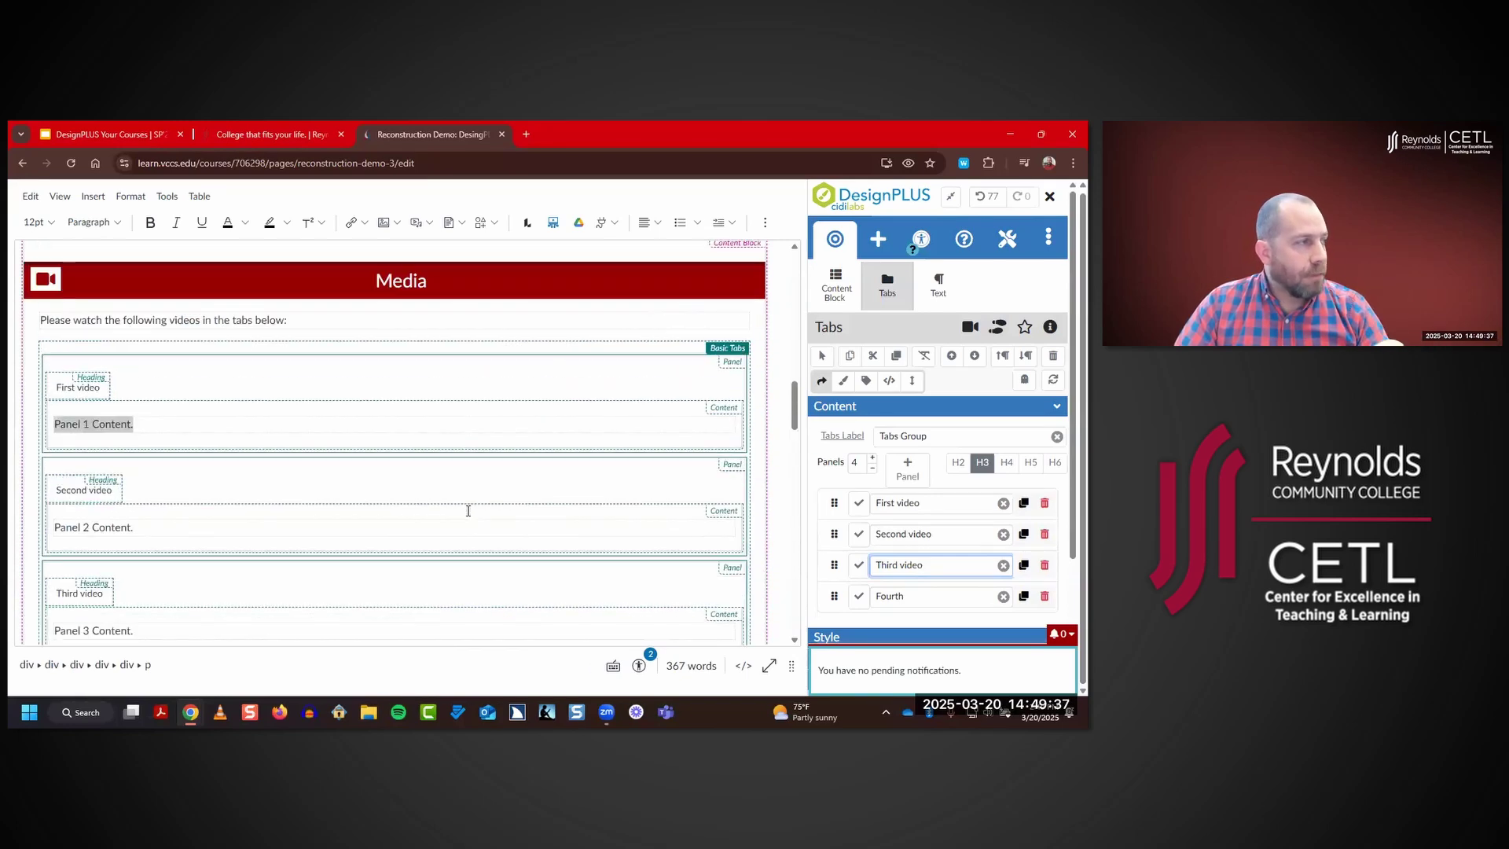
scroll(360, 492, "down", 6)
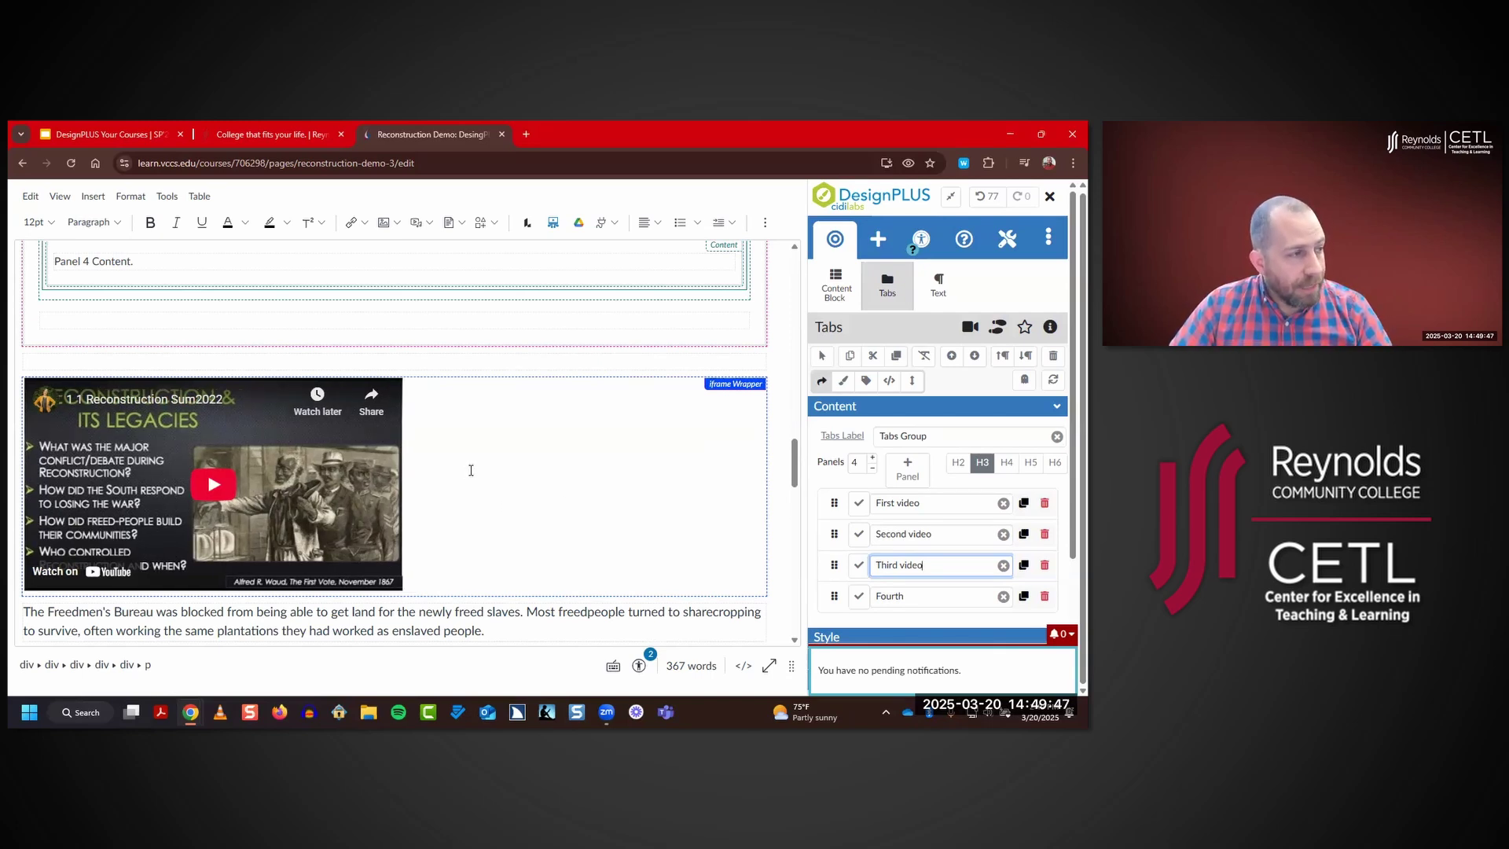
left_click(471, 470)
left_click_drag(501, 639, 109, 420)
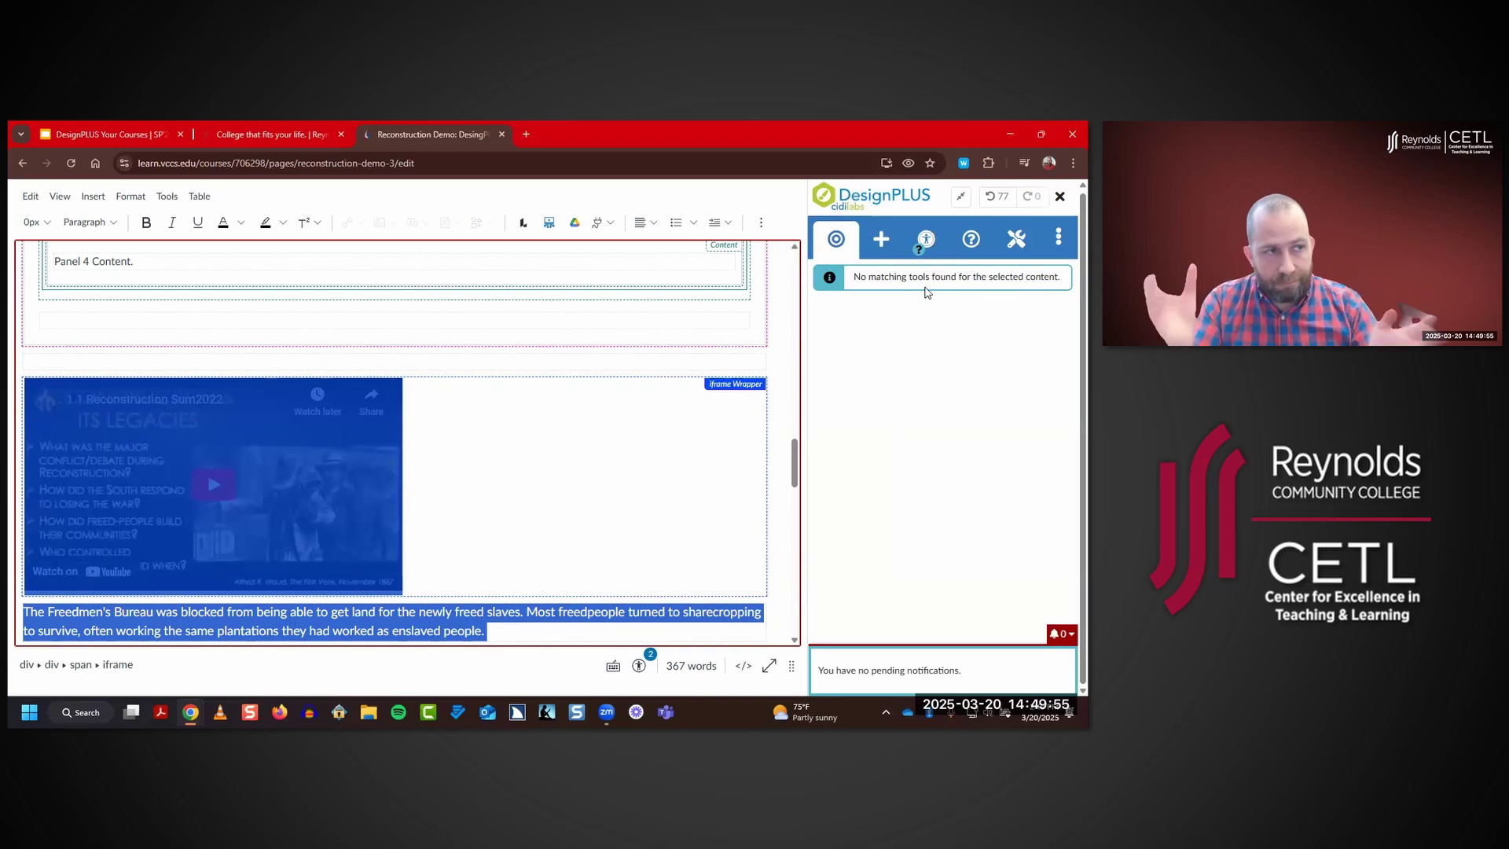
left_click(654, 440)
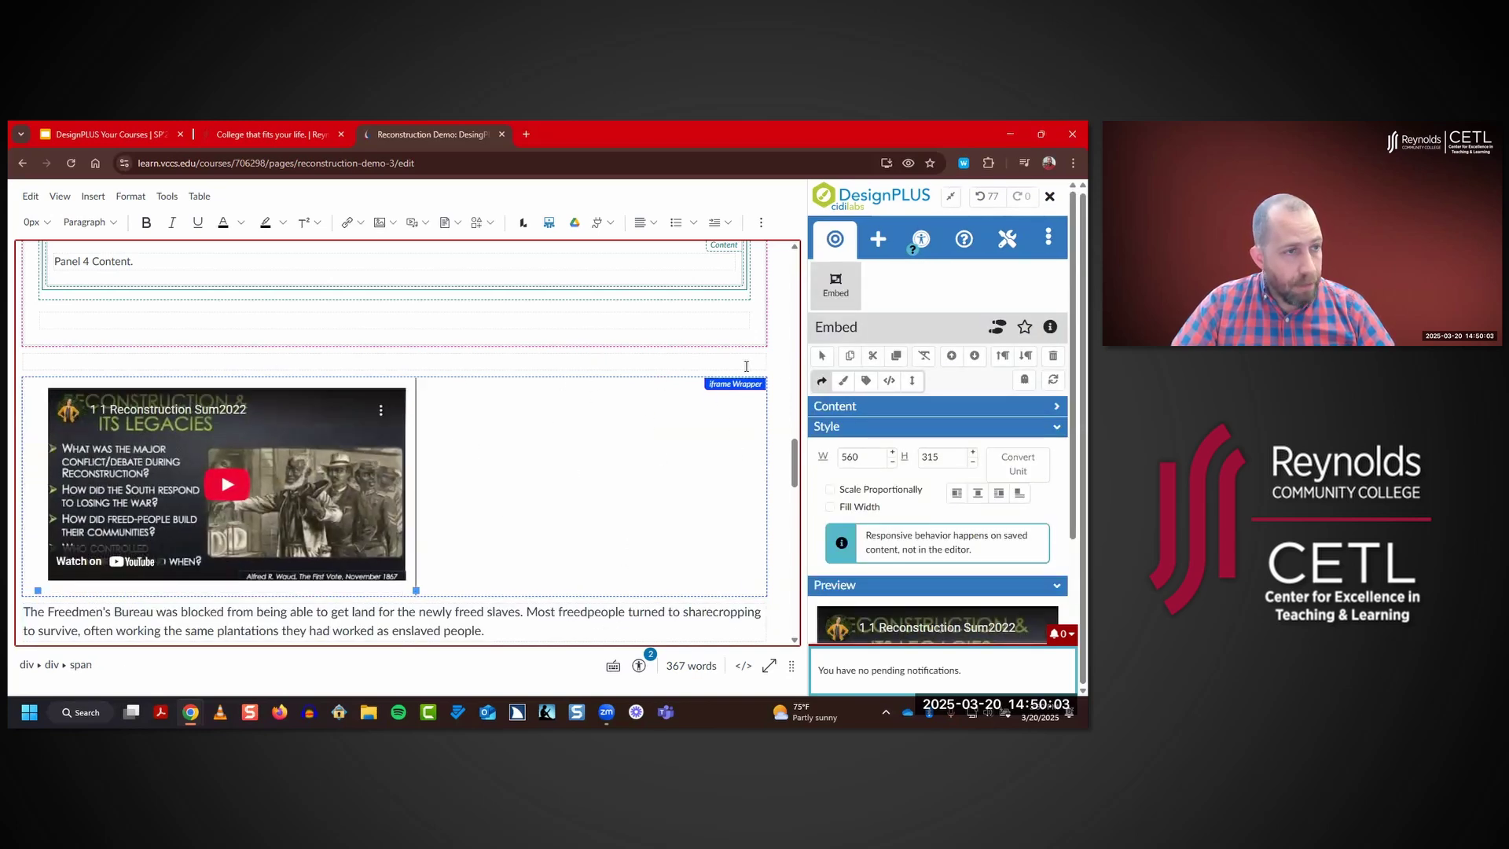
left_click(872, 357)
- Replace the "Panel 1 Content." placeholder in the First video panel with the cut video
scroll(556, 478, "up", 10)
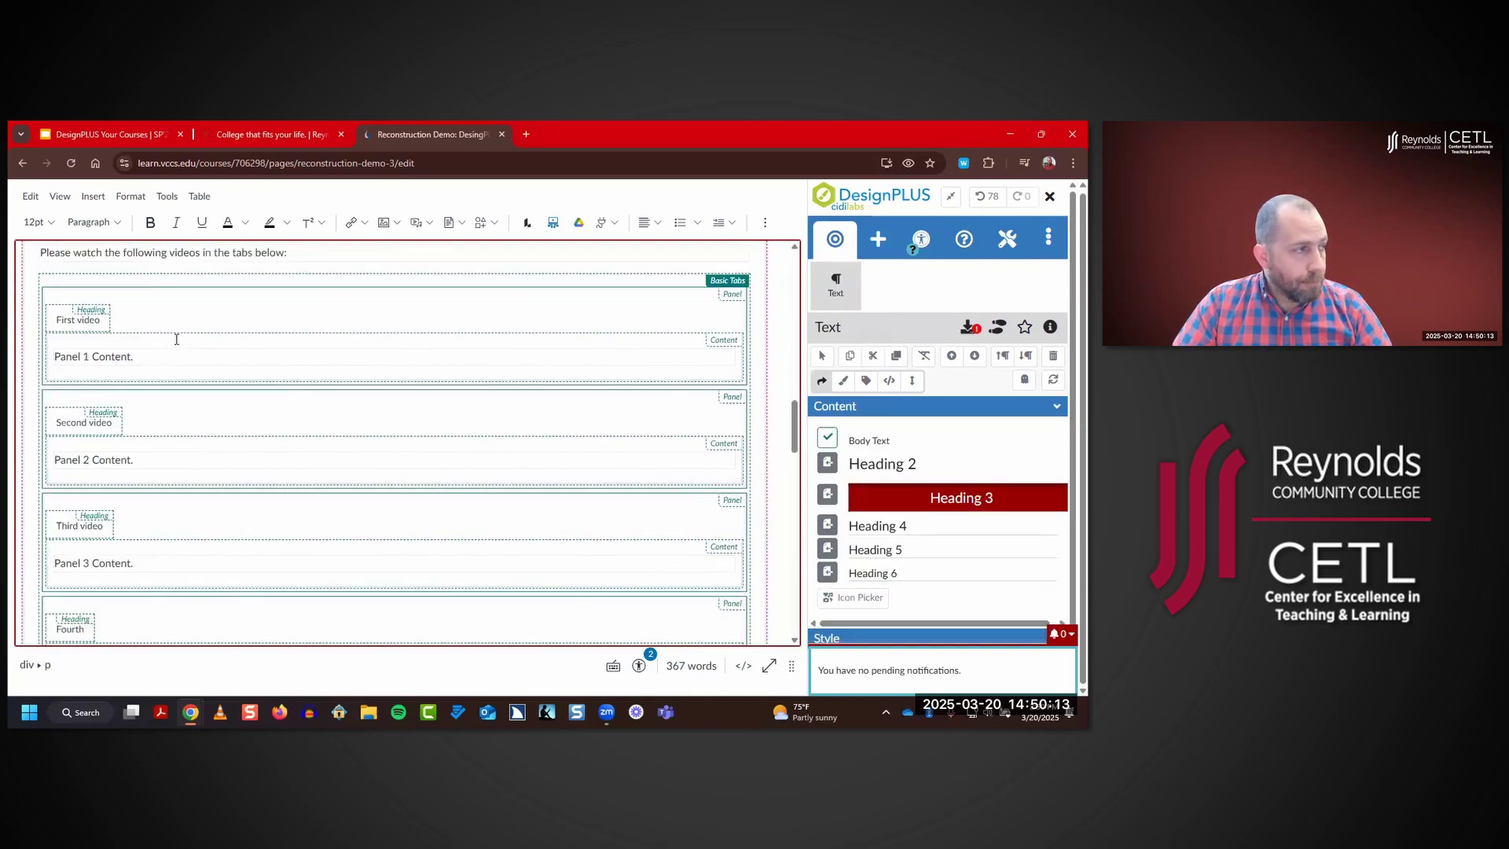
left_click_drag(134, 357, 50, 358)
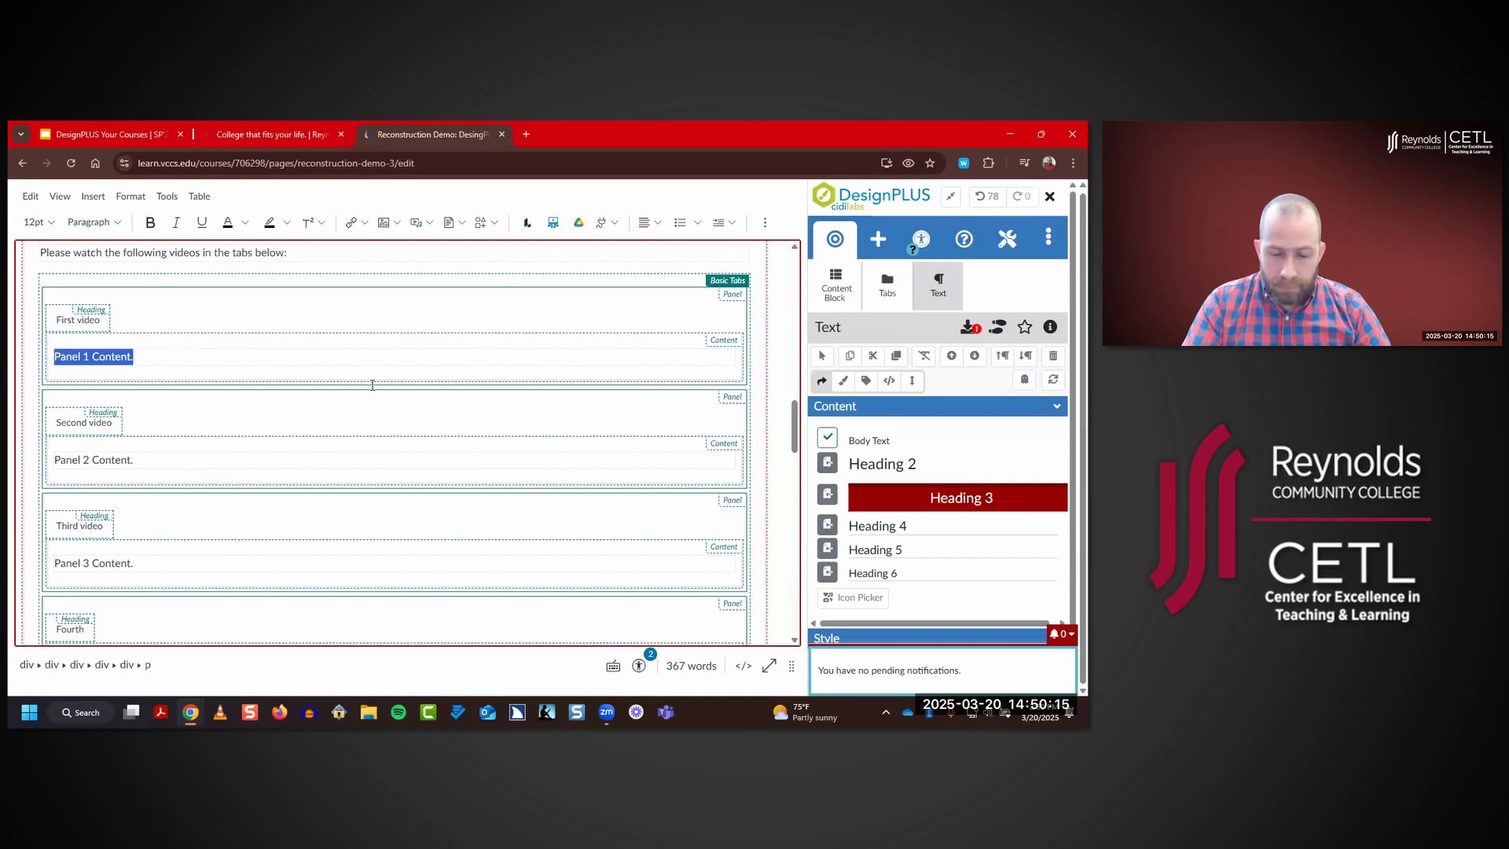
key("BackSpace")
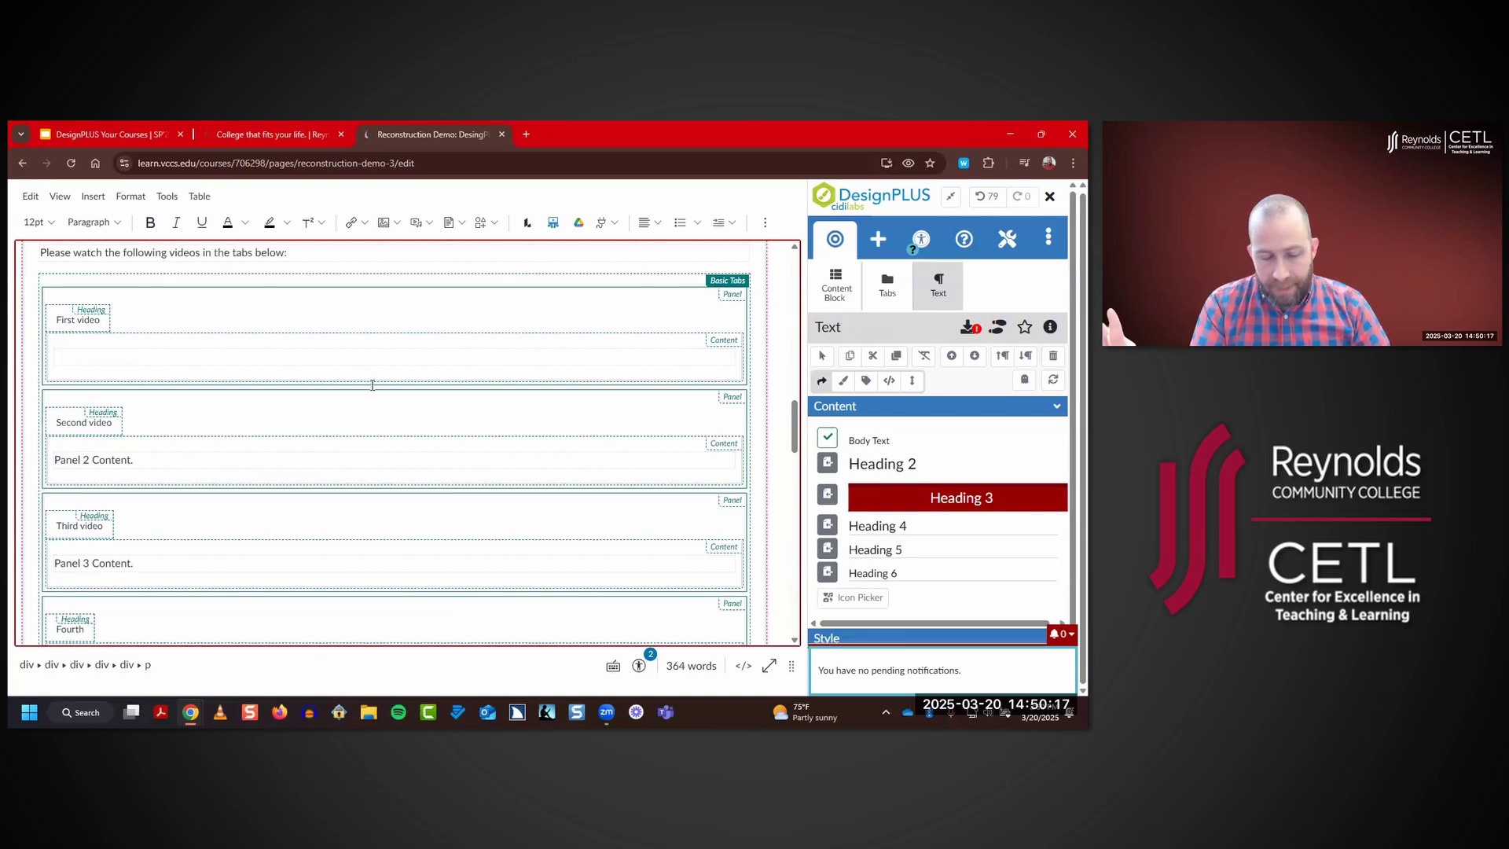
key("ctrl+v")
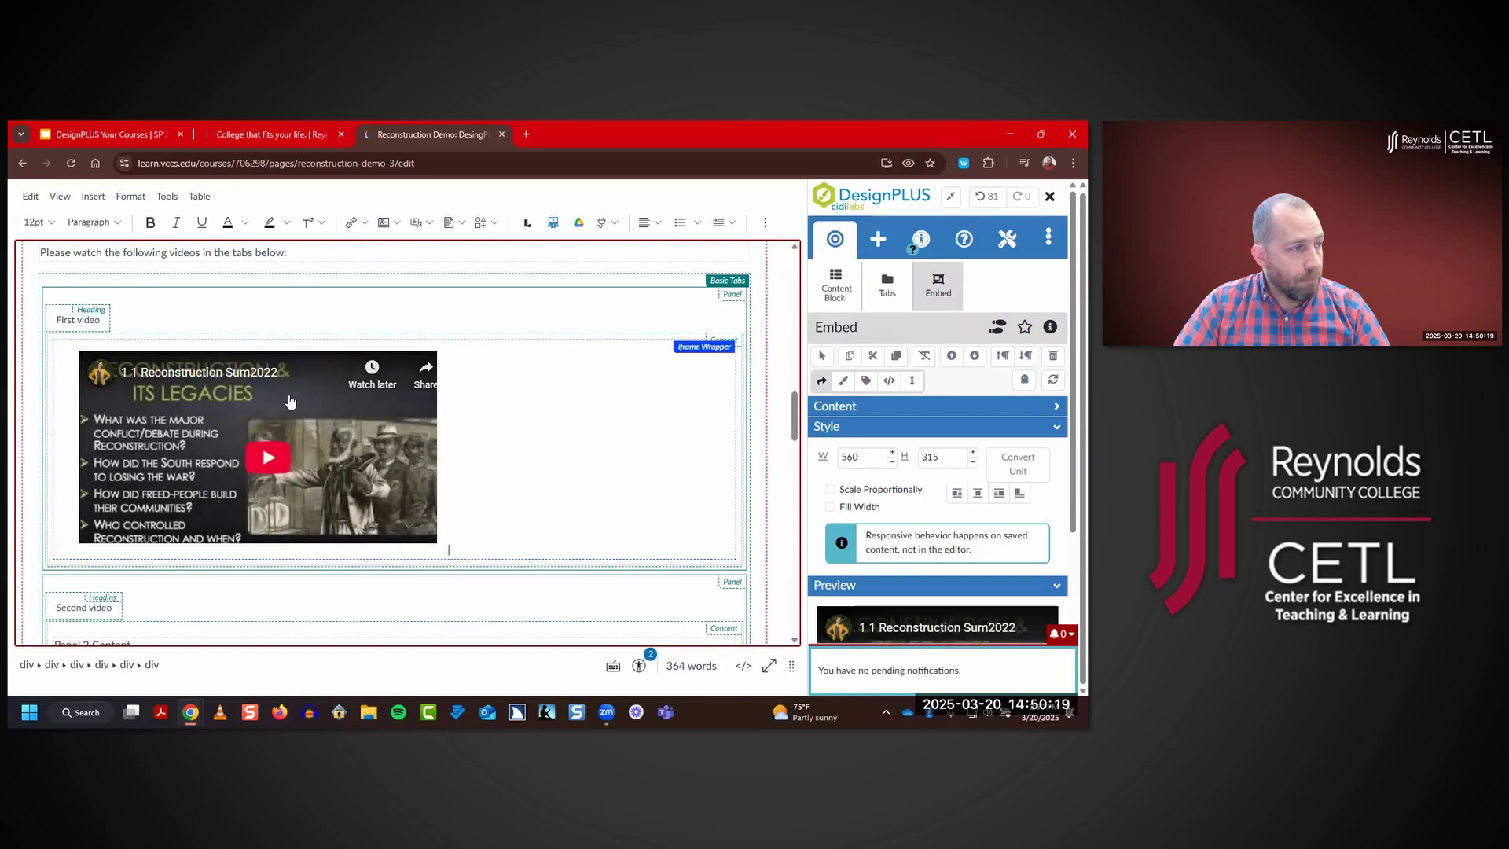
- Move the paragraph about the Freedmen's Bureau into the Second video panel, replacing its placeholder text
scroll(291, 393, "down", 5)
left_click_drag(486, 590, 65, 564)
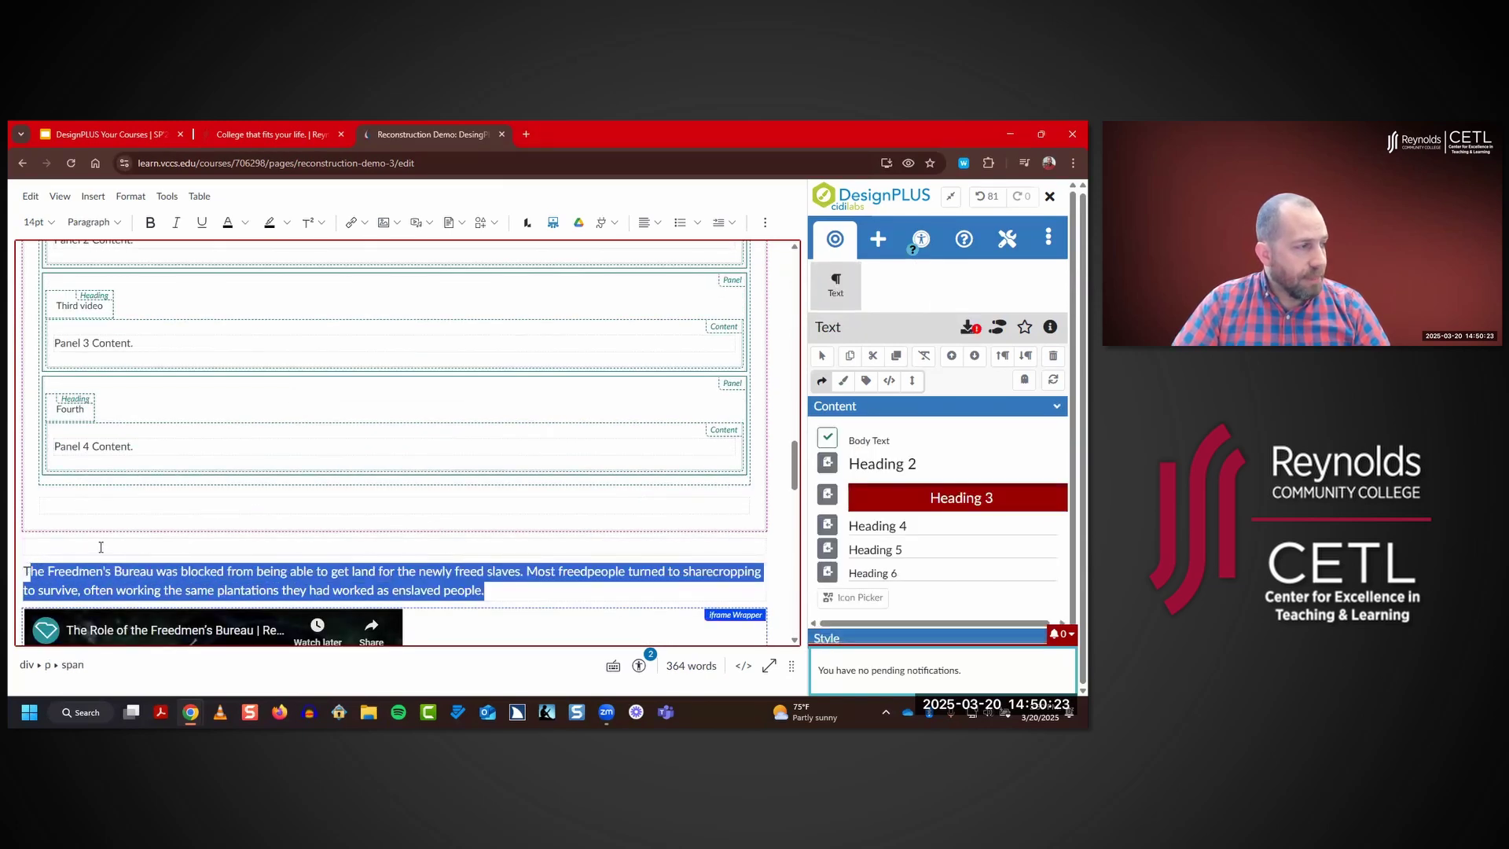
scroll(130, 474, "up", 5)
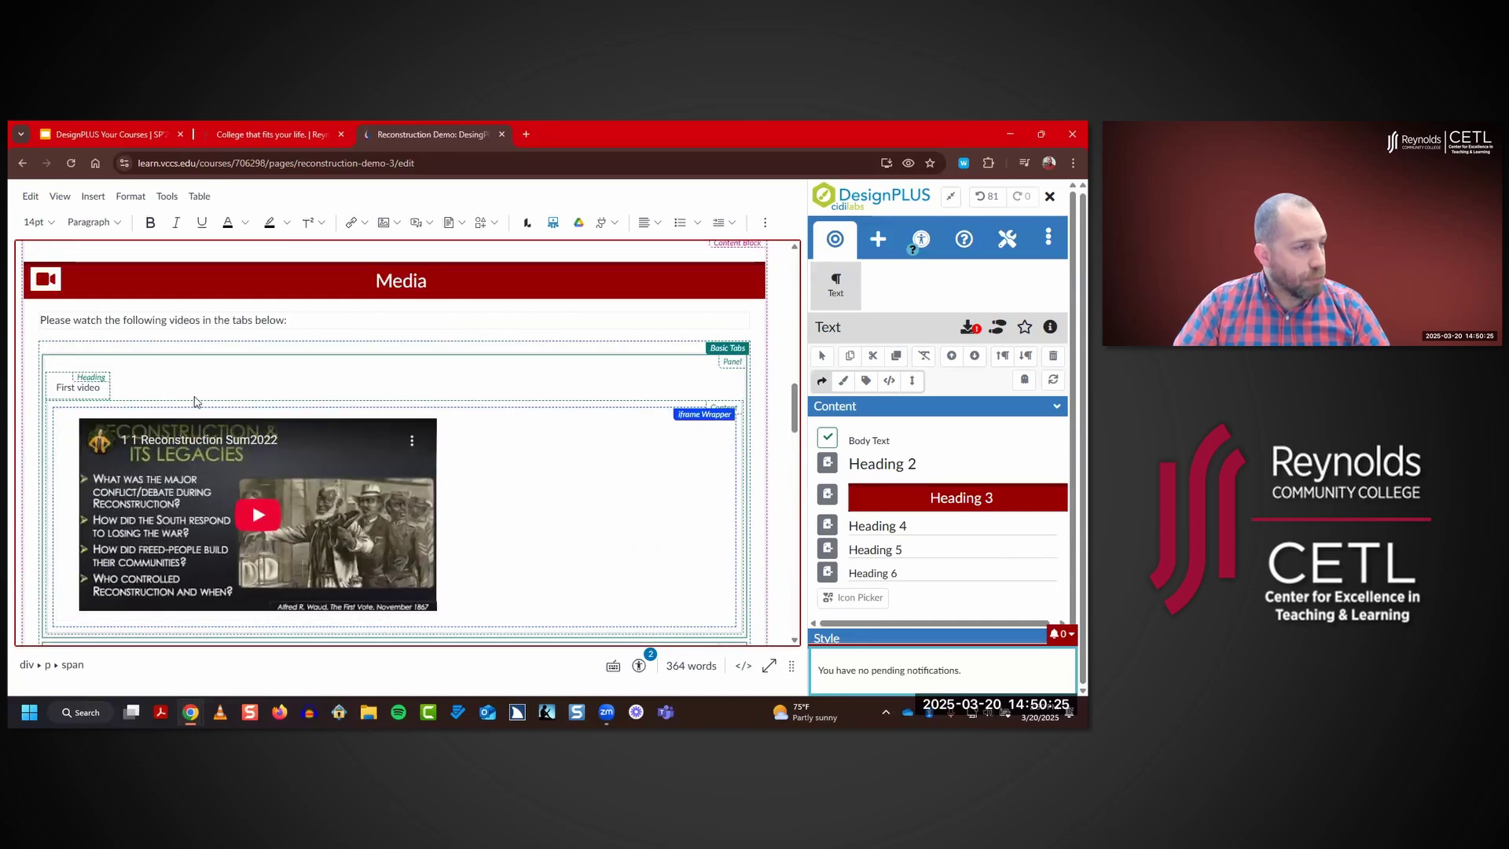
scroll(197, 401, "down", 5)
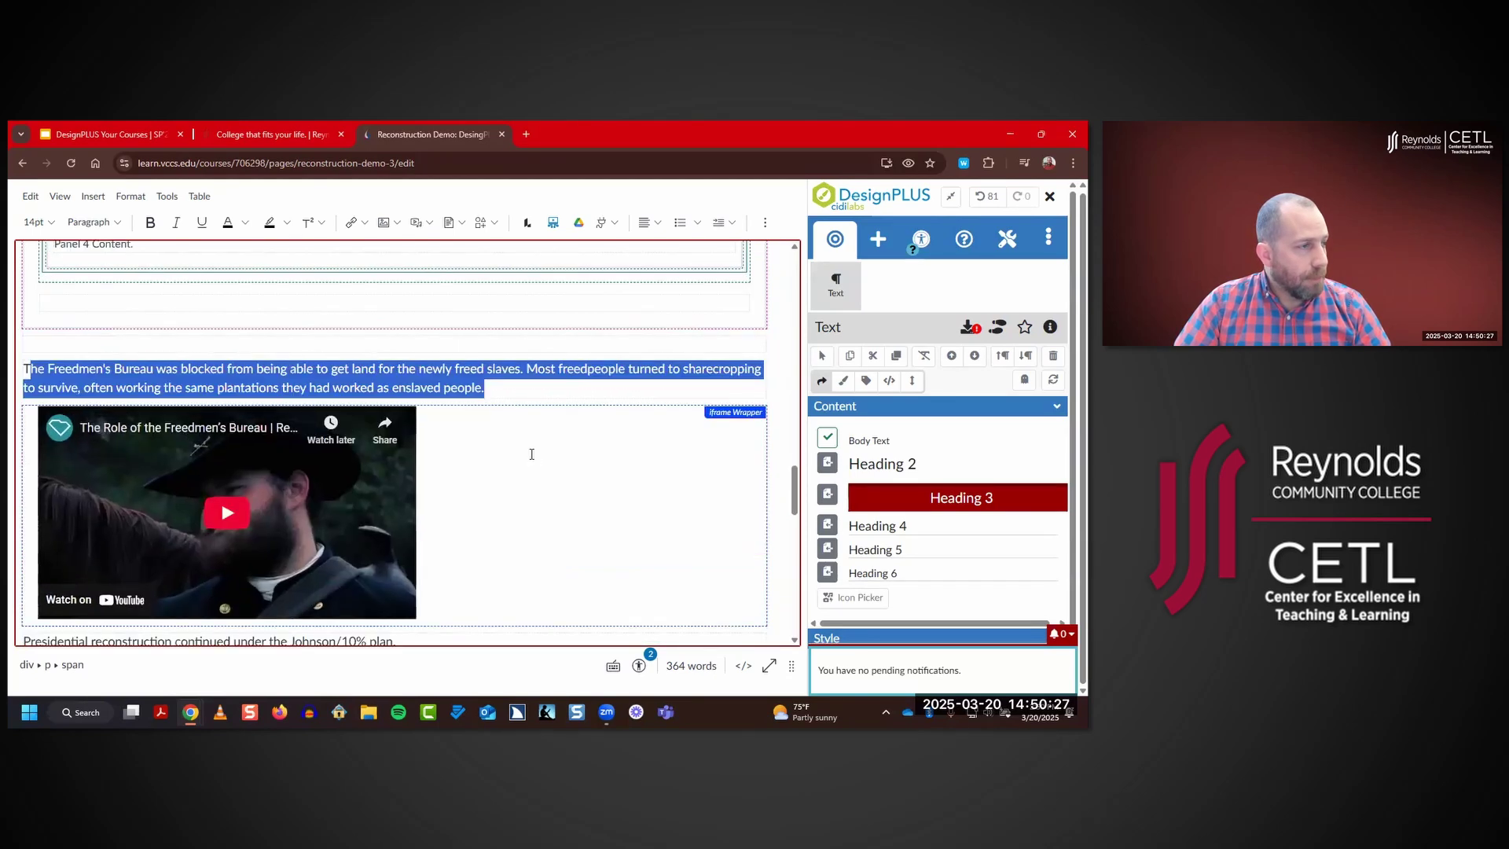
left_click(532, 455)
mouse_move(26, 367)
left_mouse_down()
mouse_move(536, 406)
mouse_move(23, 369)
left_mouse_up()
left_click(489, 388)
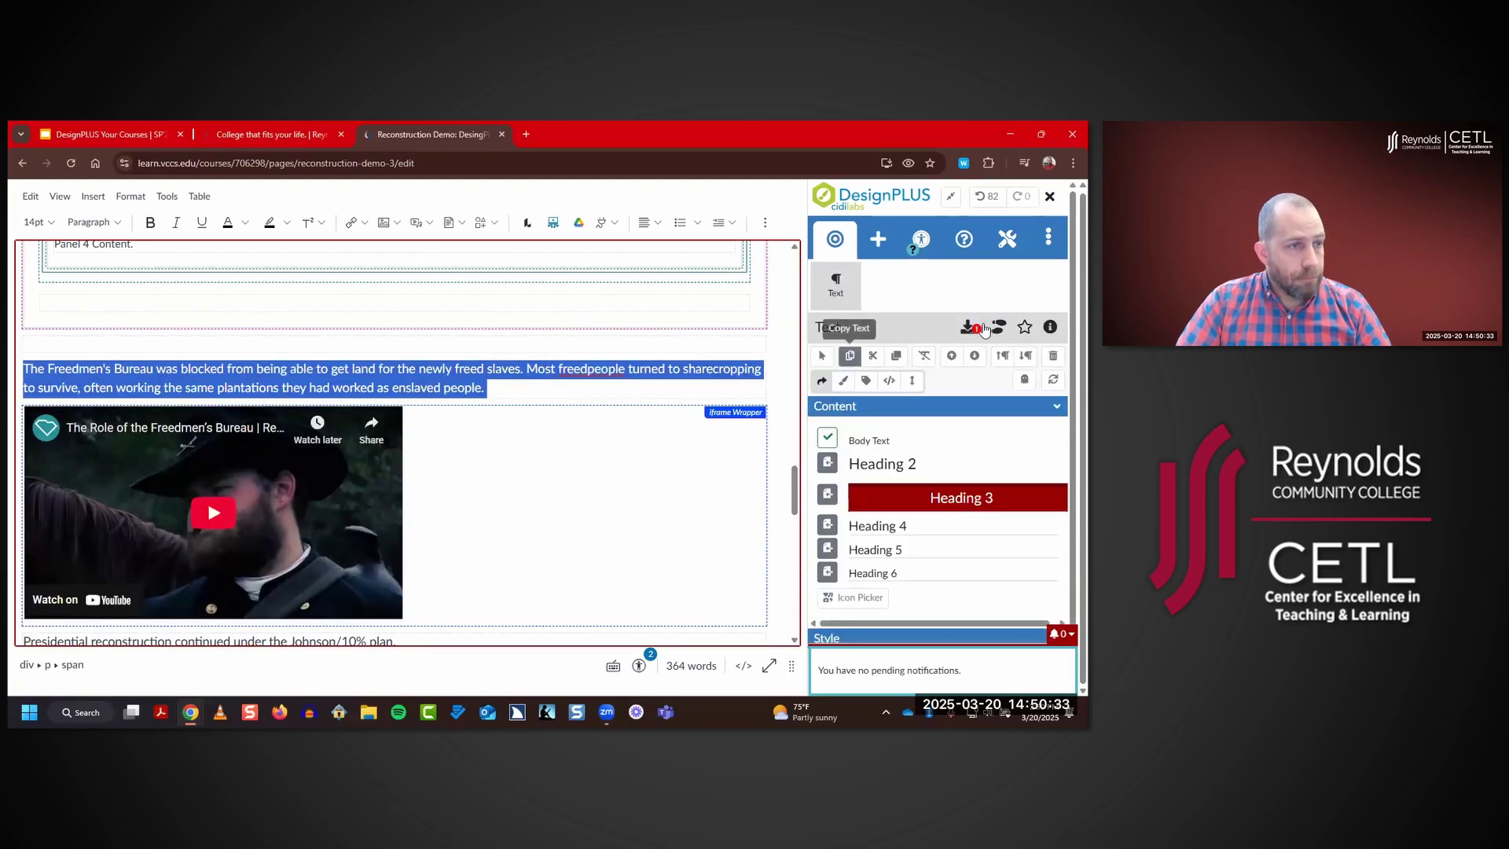
left_click(839, 283)
left_click(873, 357)
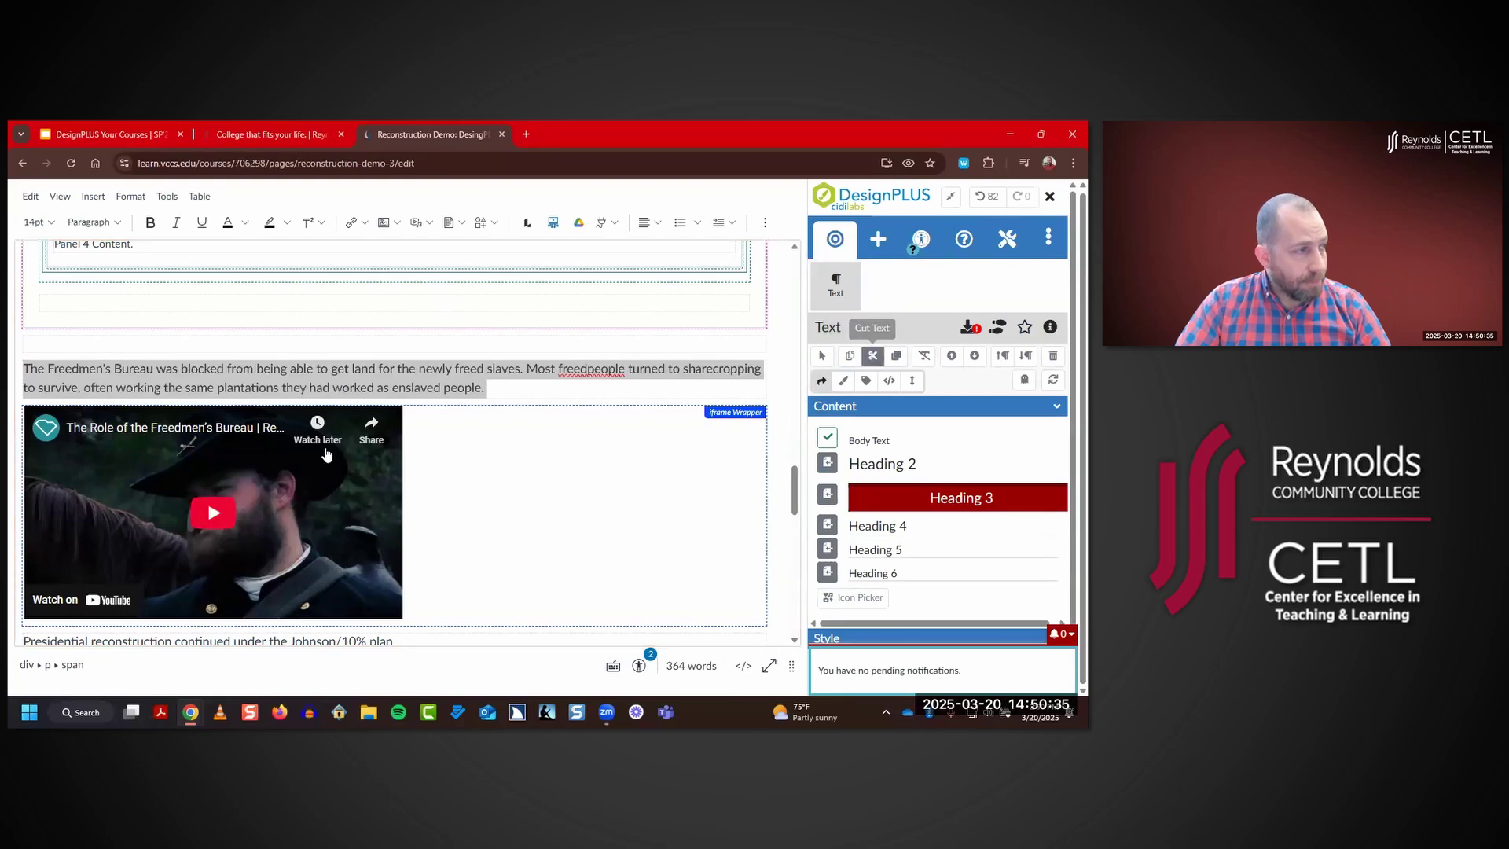
scroll(323, 441, "up", 7)
left_click_drag(154, 511, 55, 512)
key("ctrl+v")
- Move "The Role of the Freedmen's Bureau" video into the Second video panel, on a new line below the paragraph
scroll(299, 482, "down", 10)
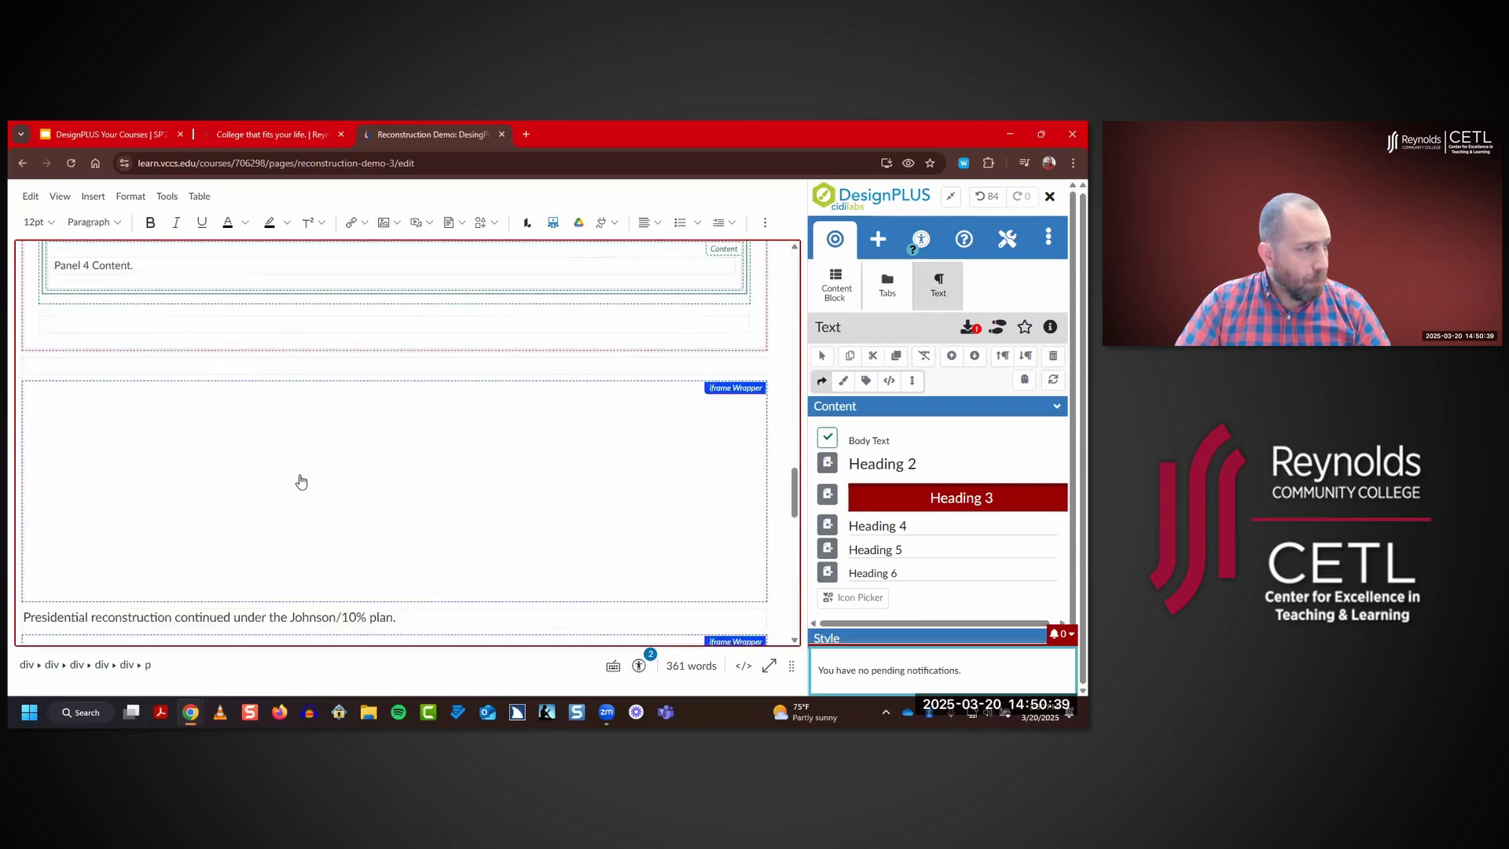
left_click(488, 481)
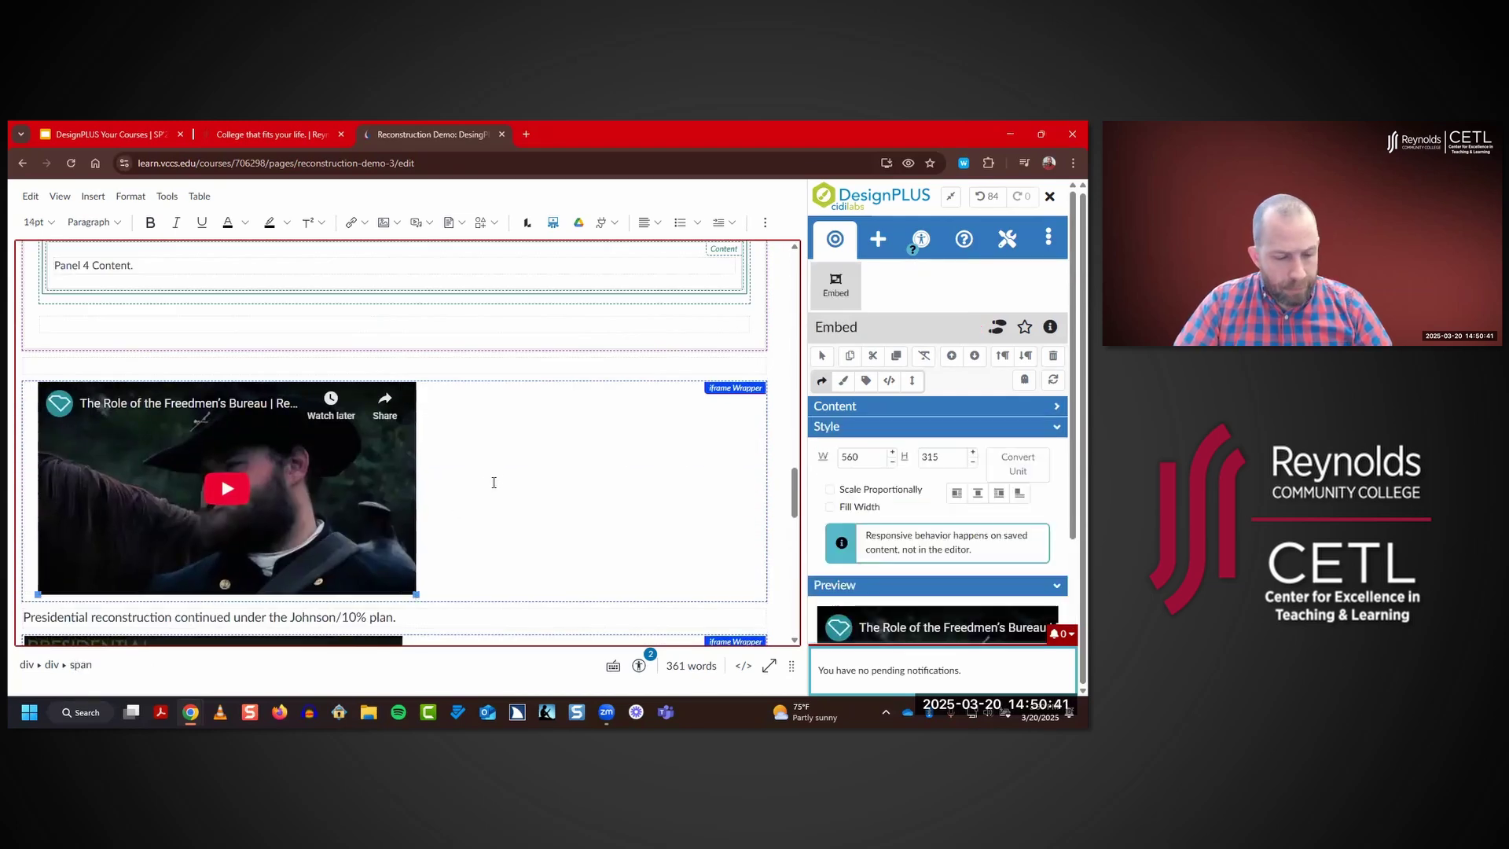
left_click(87, 413)
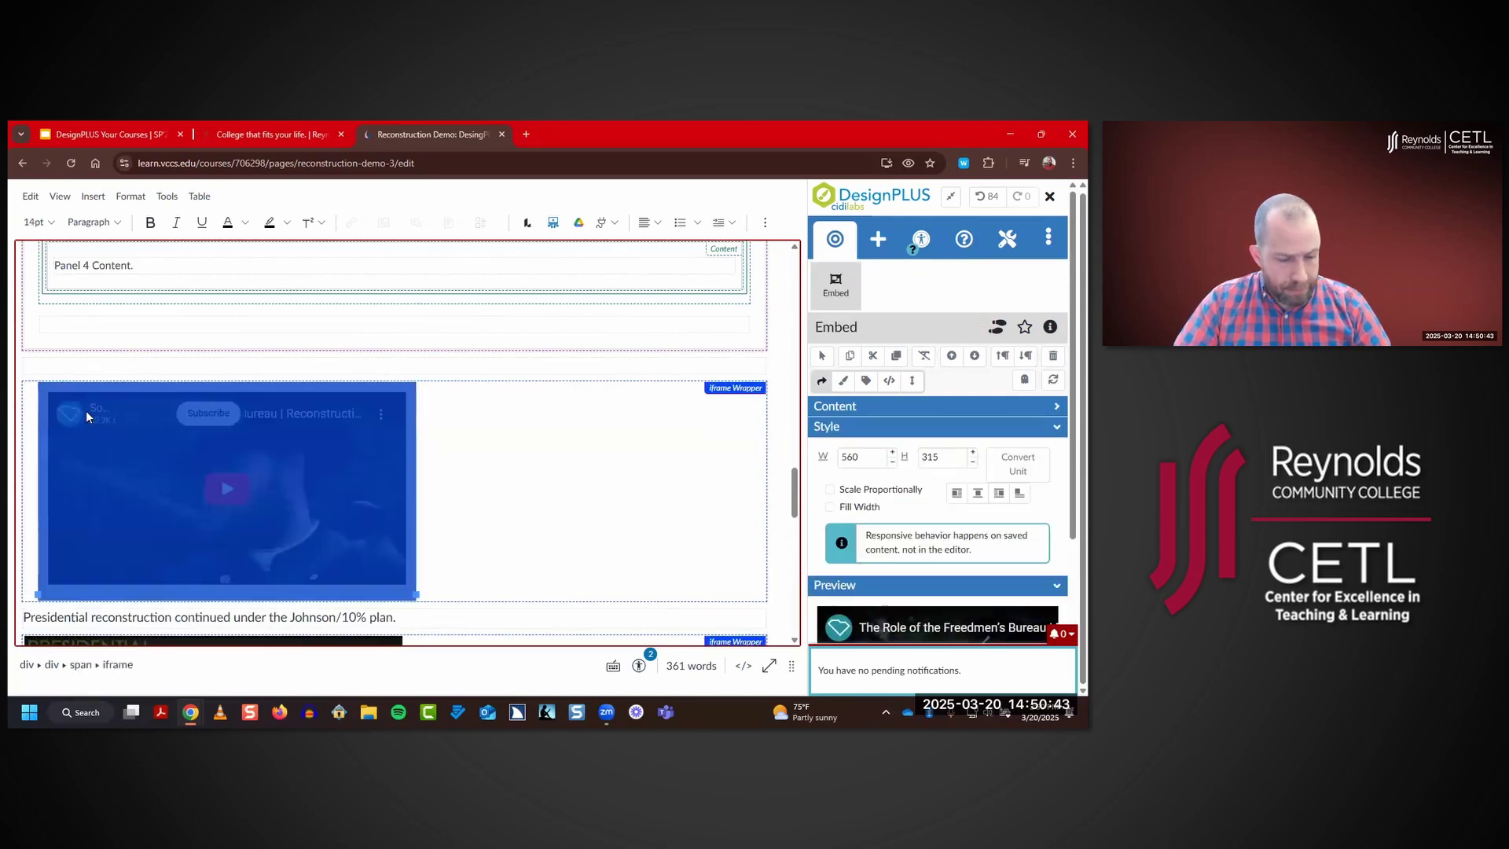
key("ctrl+x")
scroll(338, 438, "up", 8)
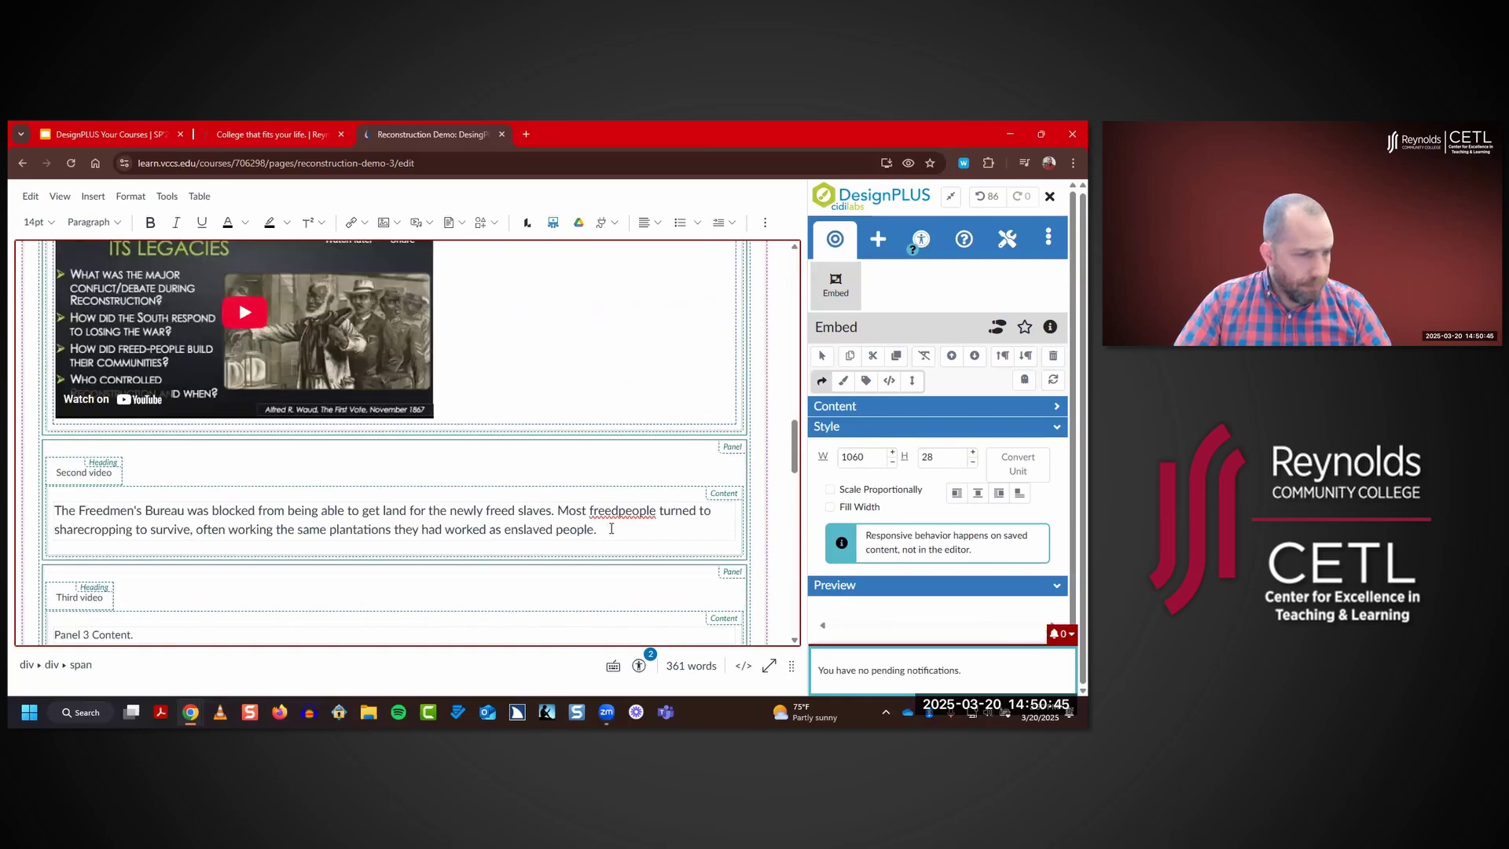
left_click(612, 528)
key("Return")
key("ctrl+v")
- Move the Presidential reconstruction sentence and its "1.2 Reconstruction Sum2022" video into the Third video panel, replacing the placeholder text
scroll(482, 445, "down", 5)
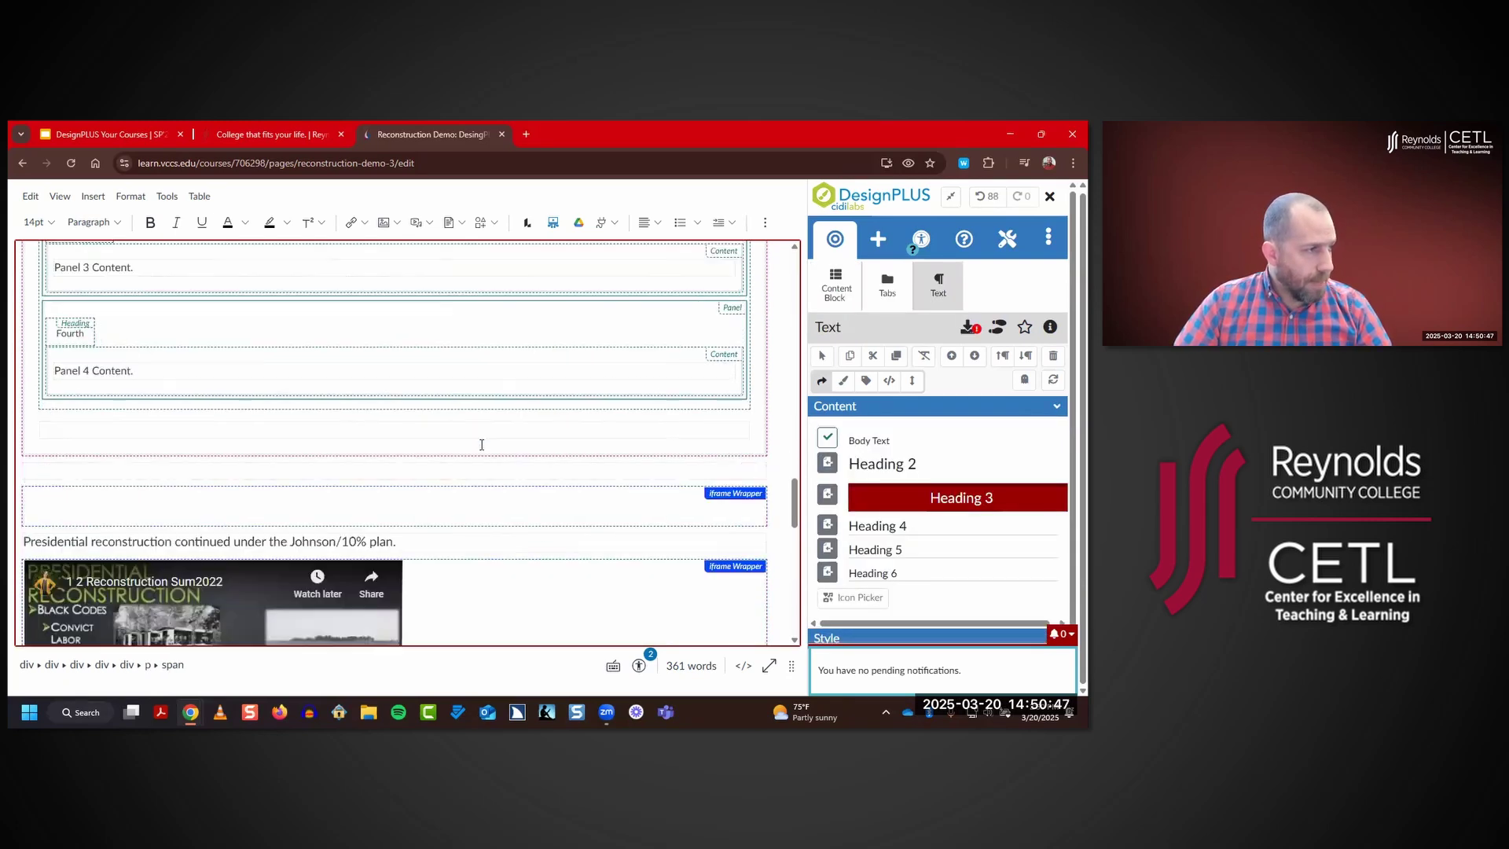
scroll(460, 441, "down", 3)
left_click_drag(25, 339, 565, 460)
key("ctrl+x")
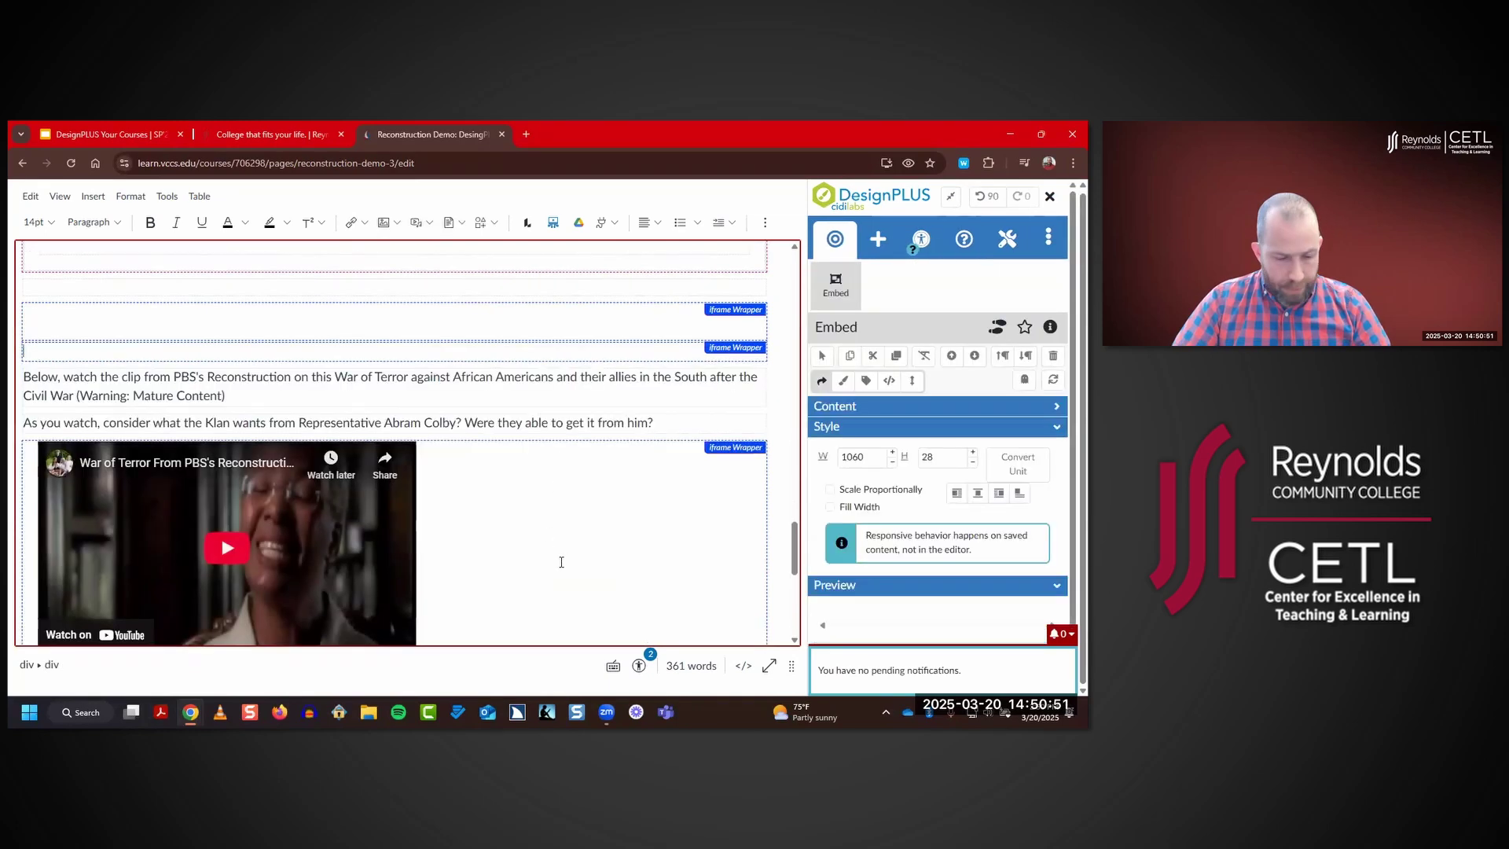
scroll(542, 570, "up", 5)
scroll(534, 577, "up", 1)
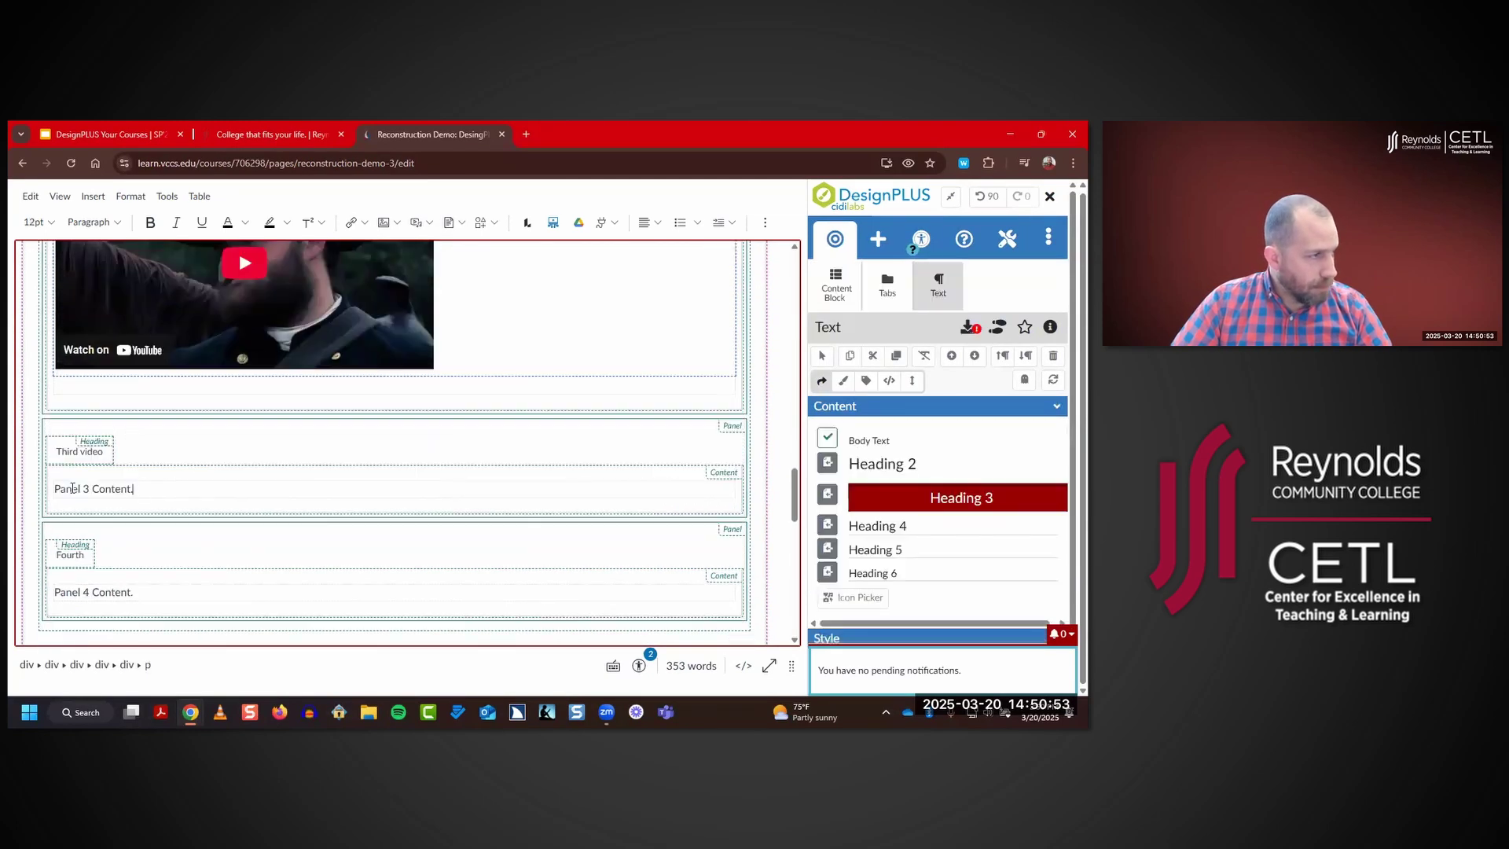
left_click_drag(144, 488, 52, 488)
key("ctrl+v")
- Move the PBS clip introduction, the War of Terror video and the "1.3 Reconstruction Sum2022" video into the Fourth panel, replacing its placeholder
scroll(352, 467, "down", 8)
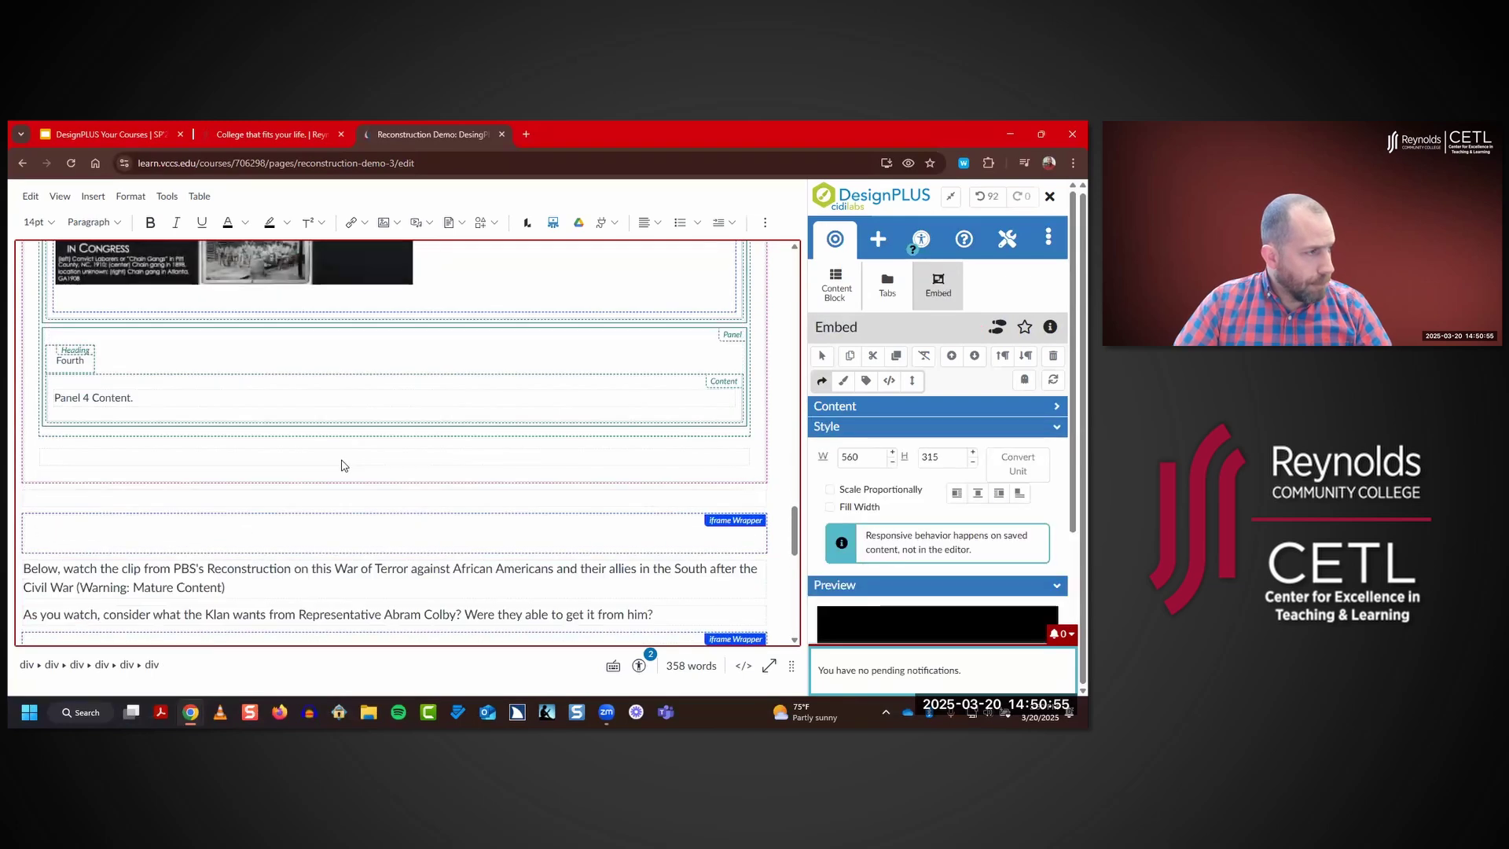
left_click_drag(24, 367, 557, 364)
scroll(583, 464, "down", 5)
scroll(557, 364, "up", 5)
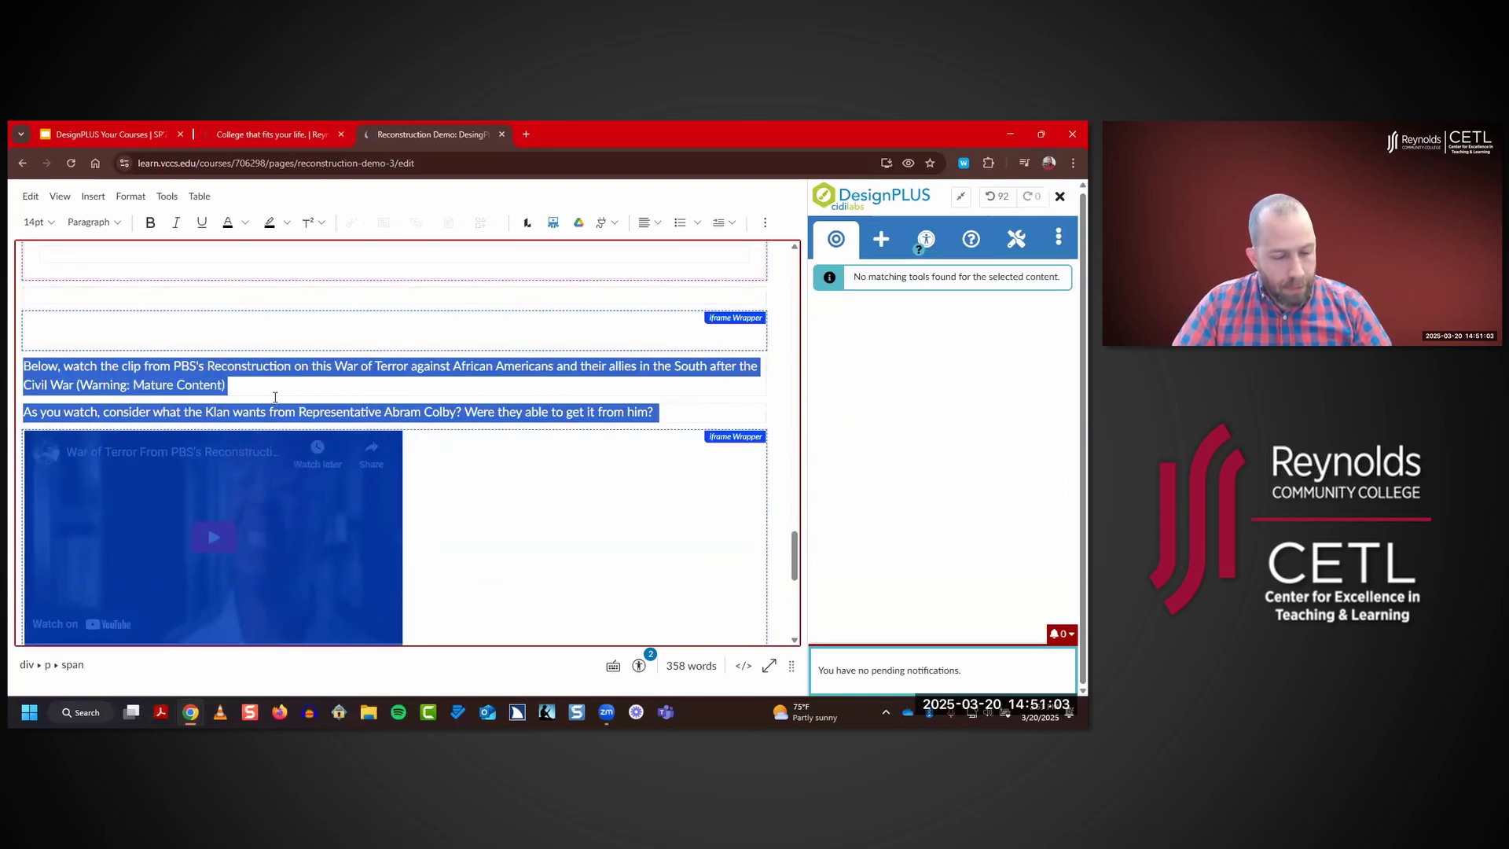
scroll(275, 397, "down", 3)
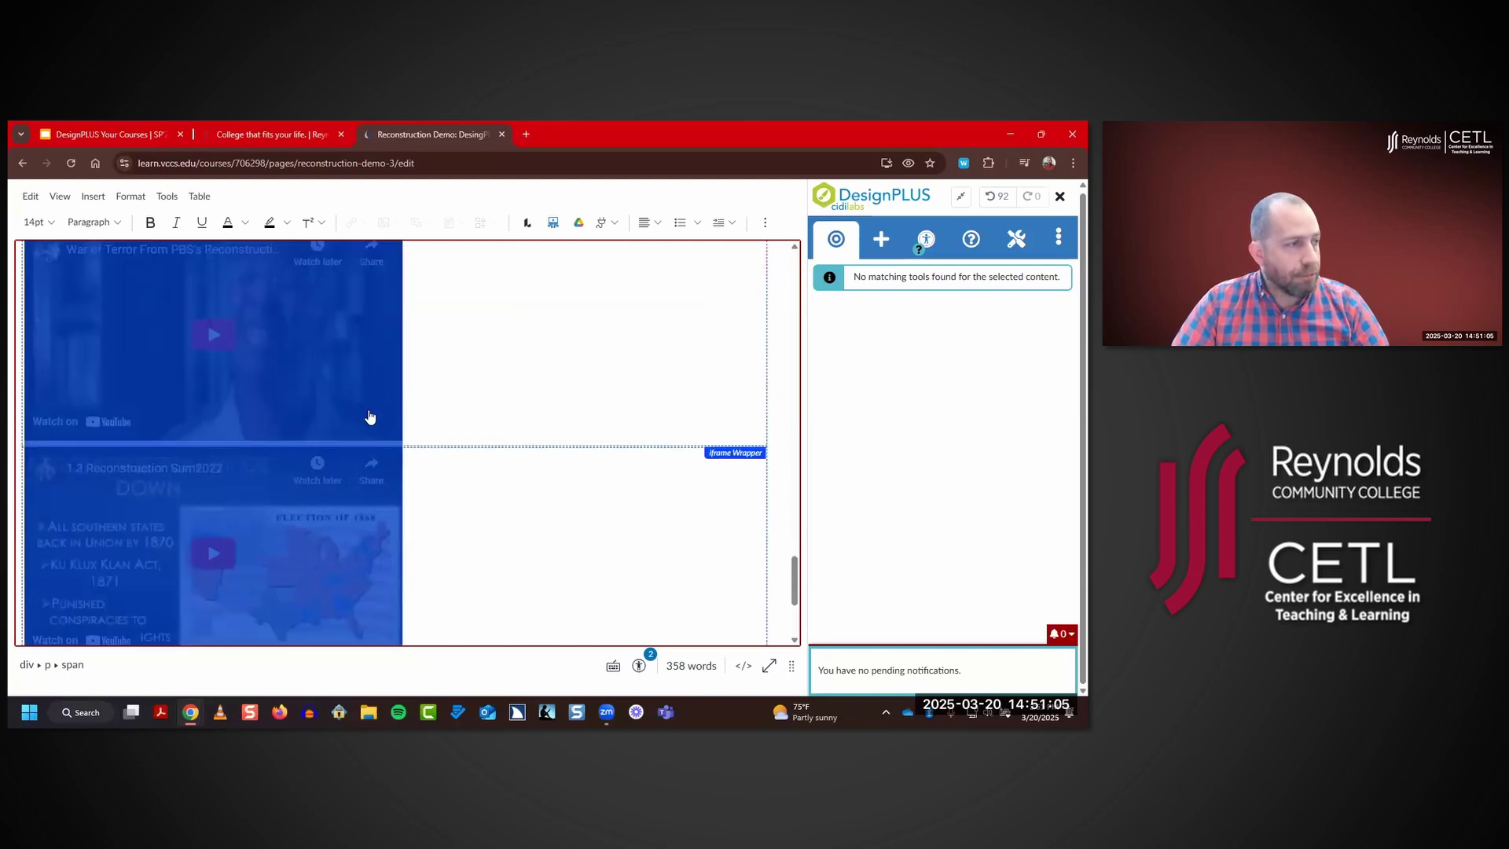
key("Delete")
scroll(405, 405, "up", 8)
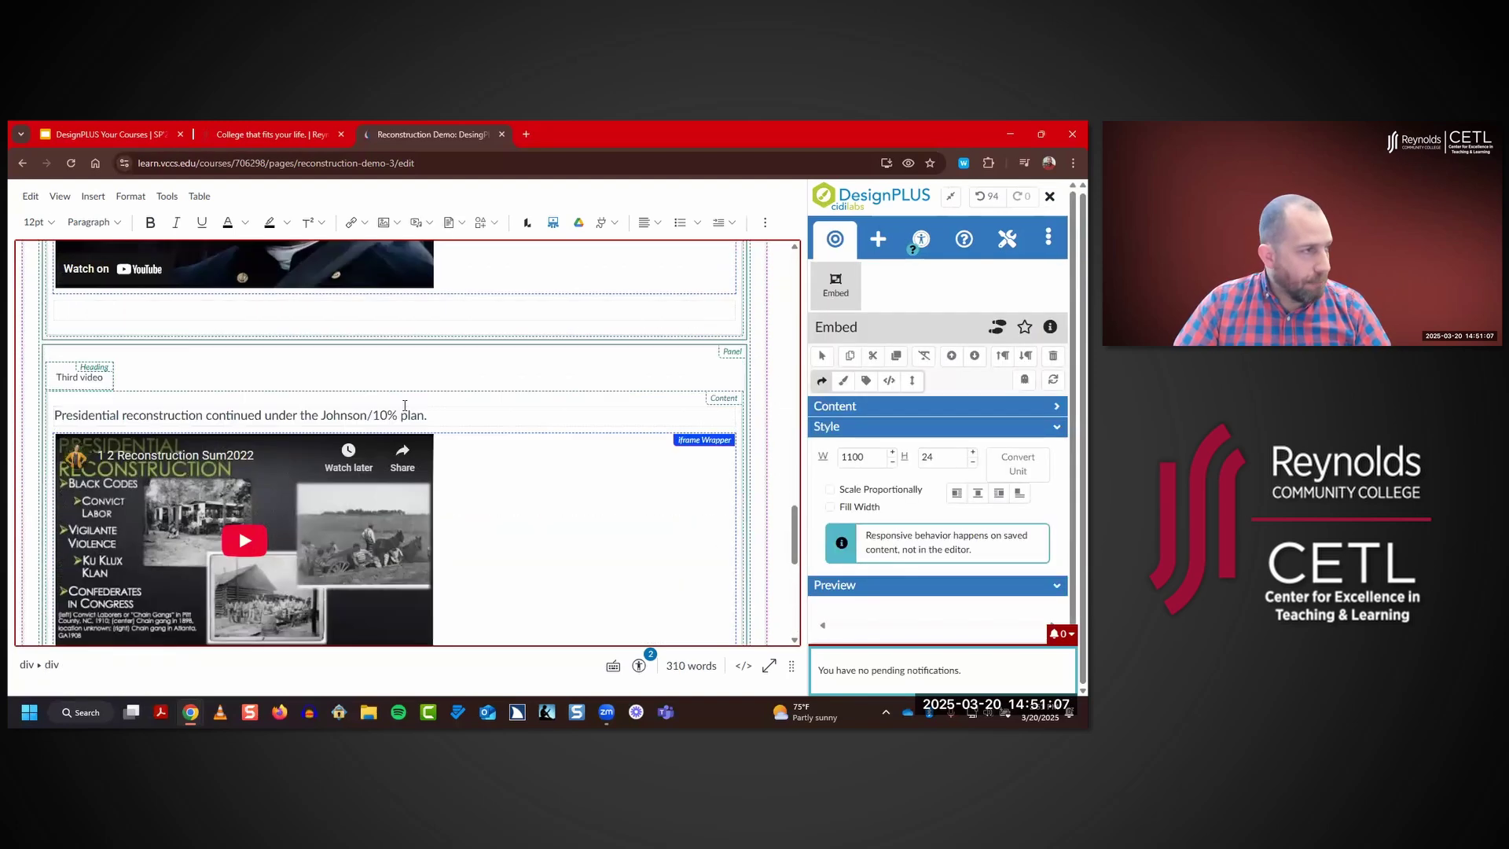
scroll(331, 447, "down", 5)
left_click_drag(133, 538, 63, 535)
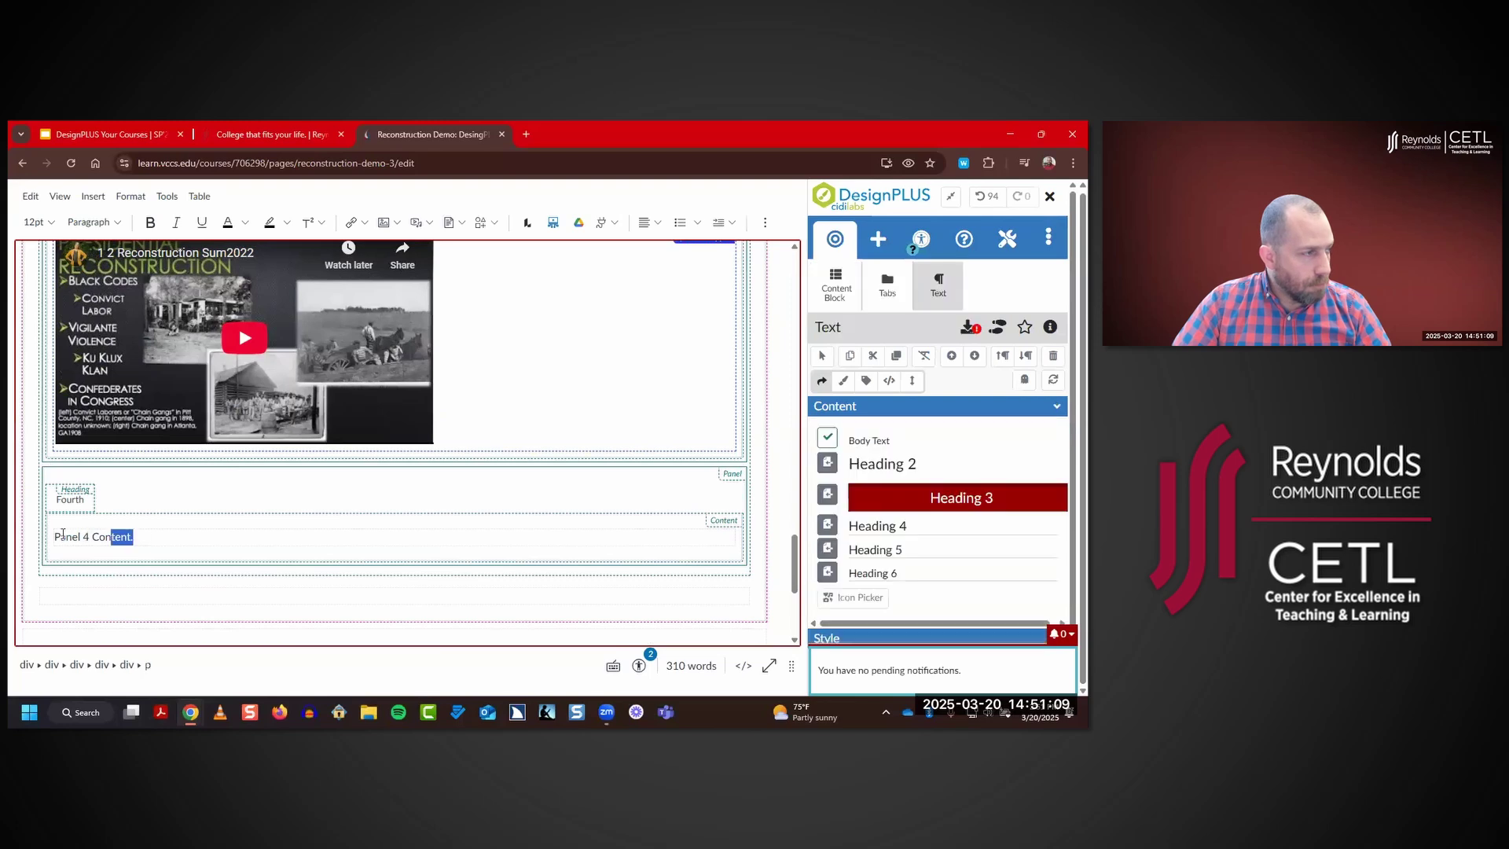
key("ctrl+v")
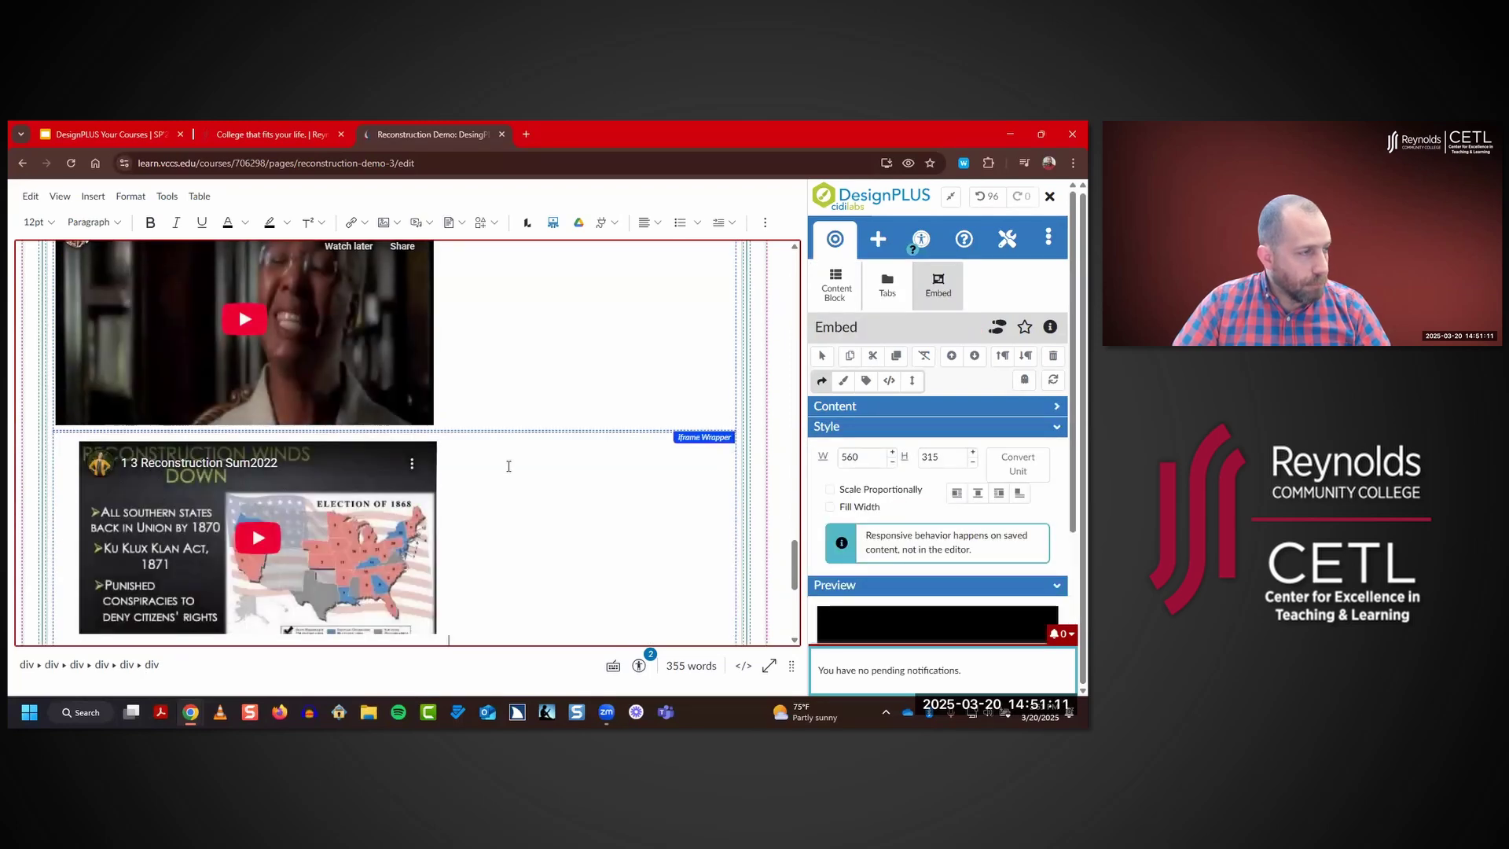
- Review the filled panels and select the empty paragraph beneath the tabs group in the Media block
scroll(518, 465, "up", 15)
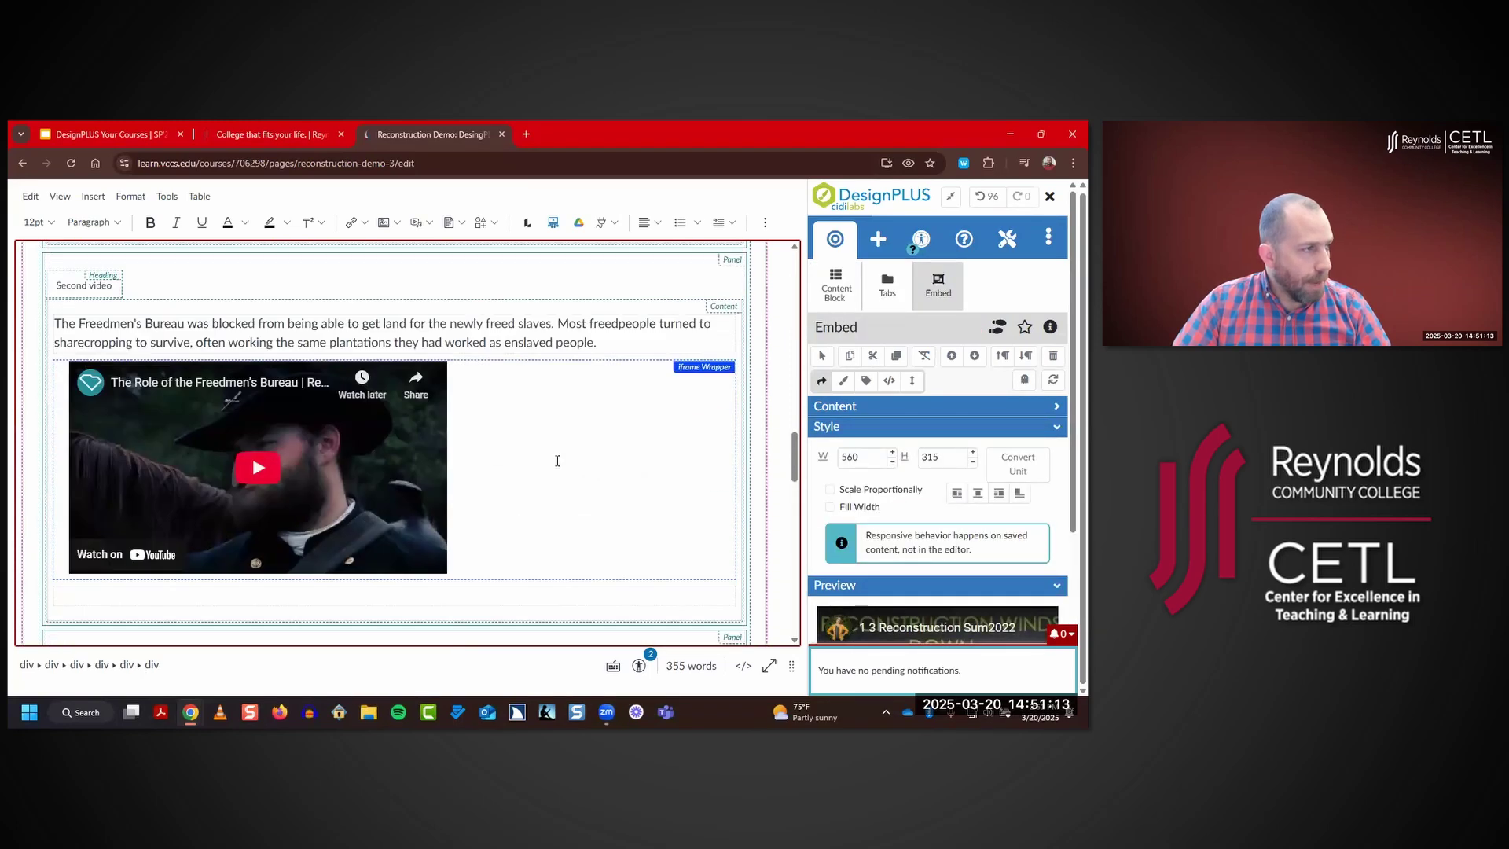
scroll(558, 454, "down", 10)
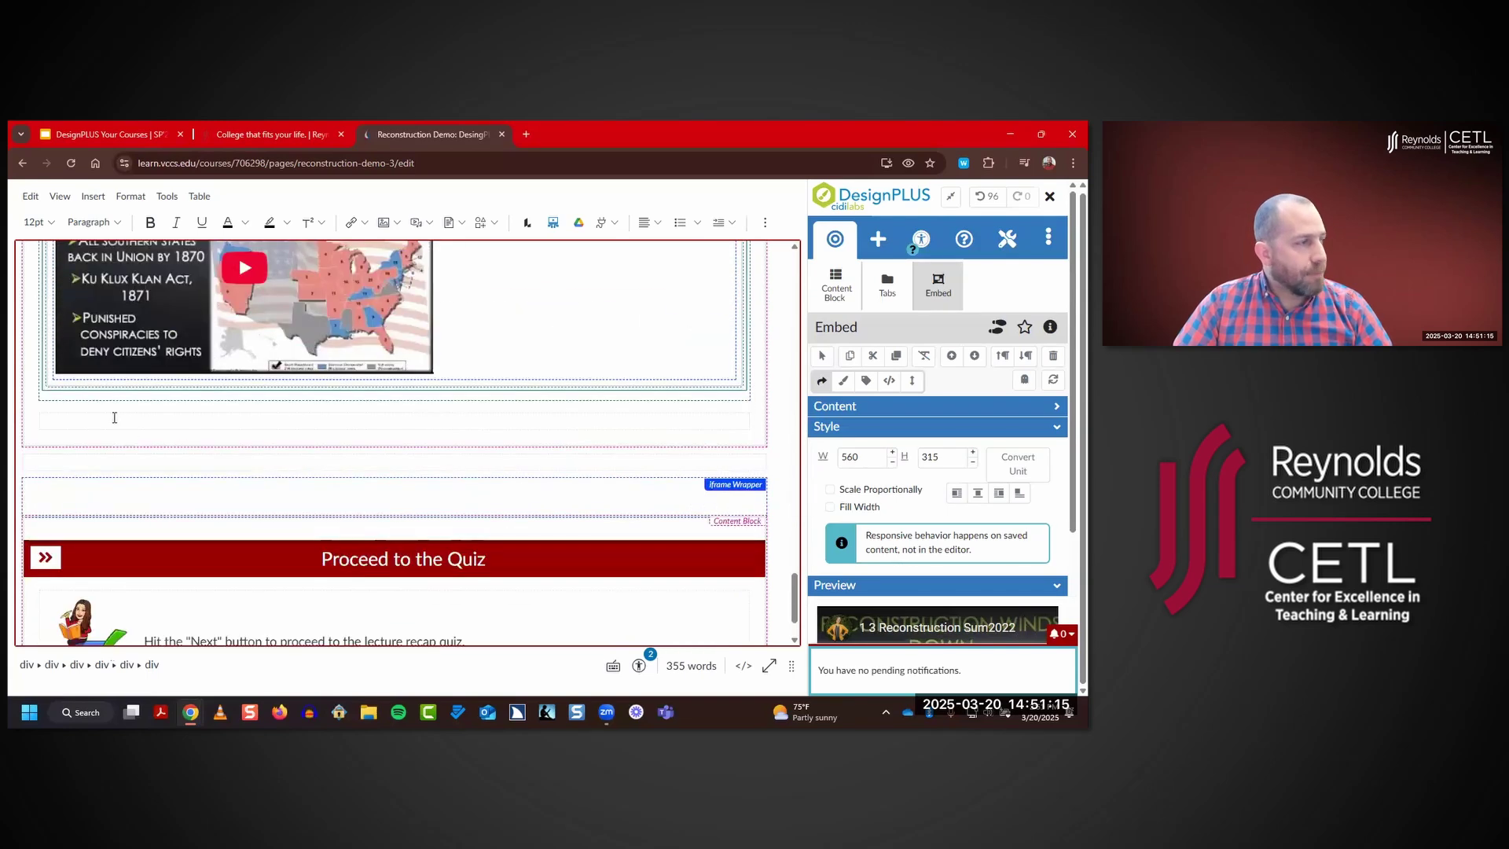
left_click(114, 418)
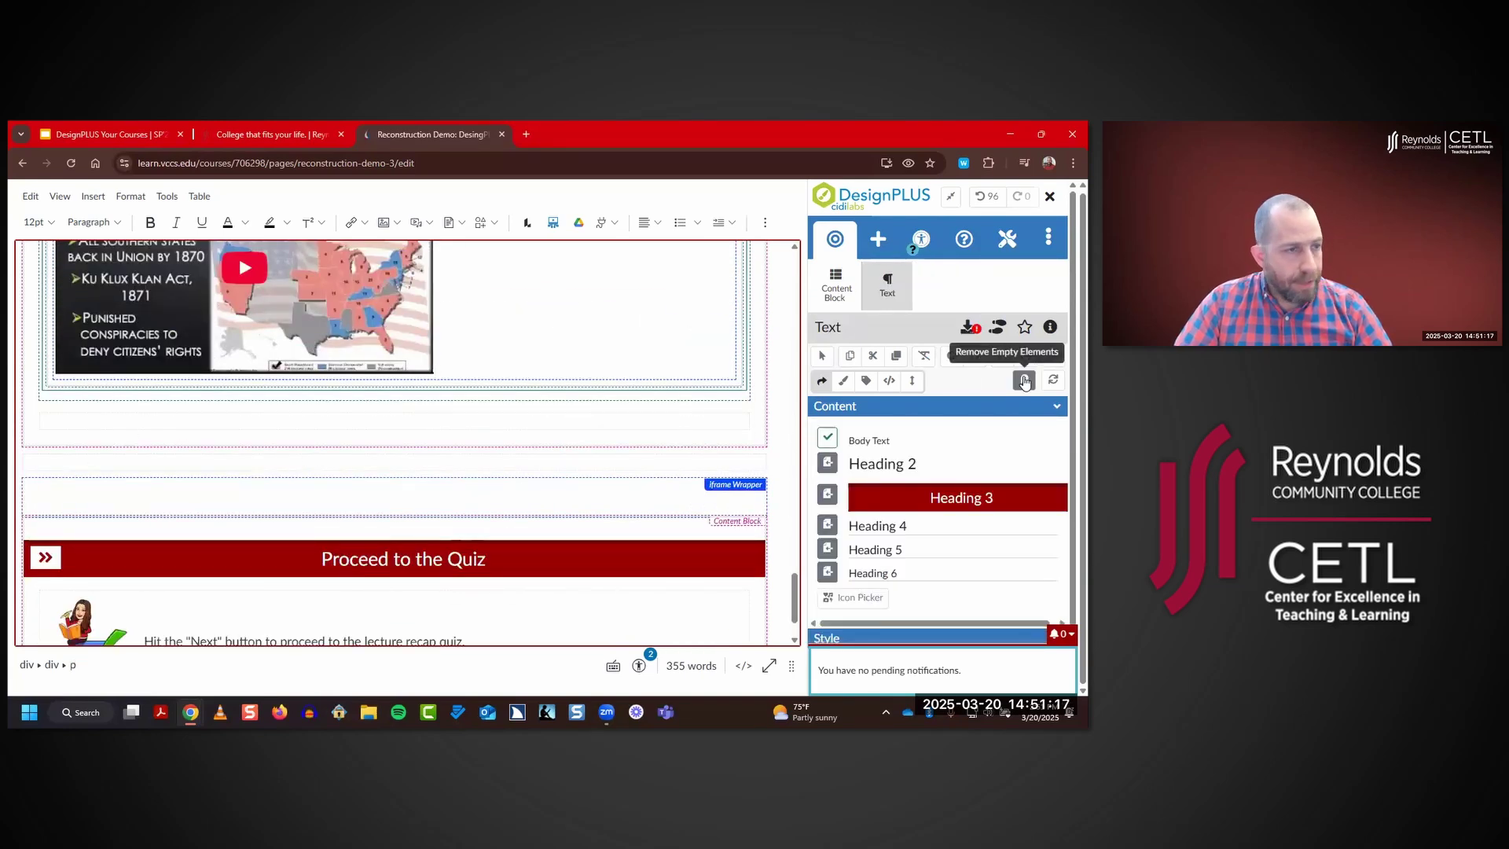
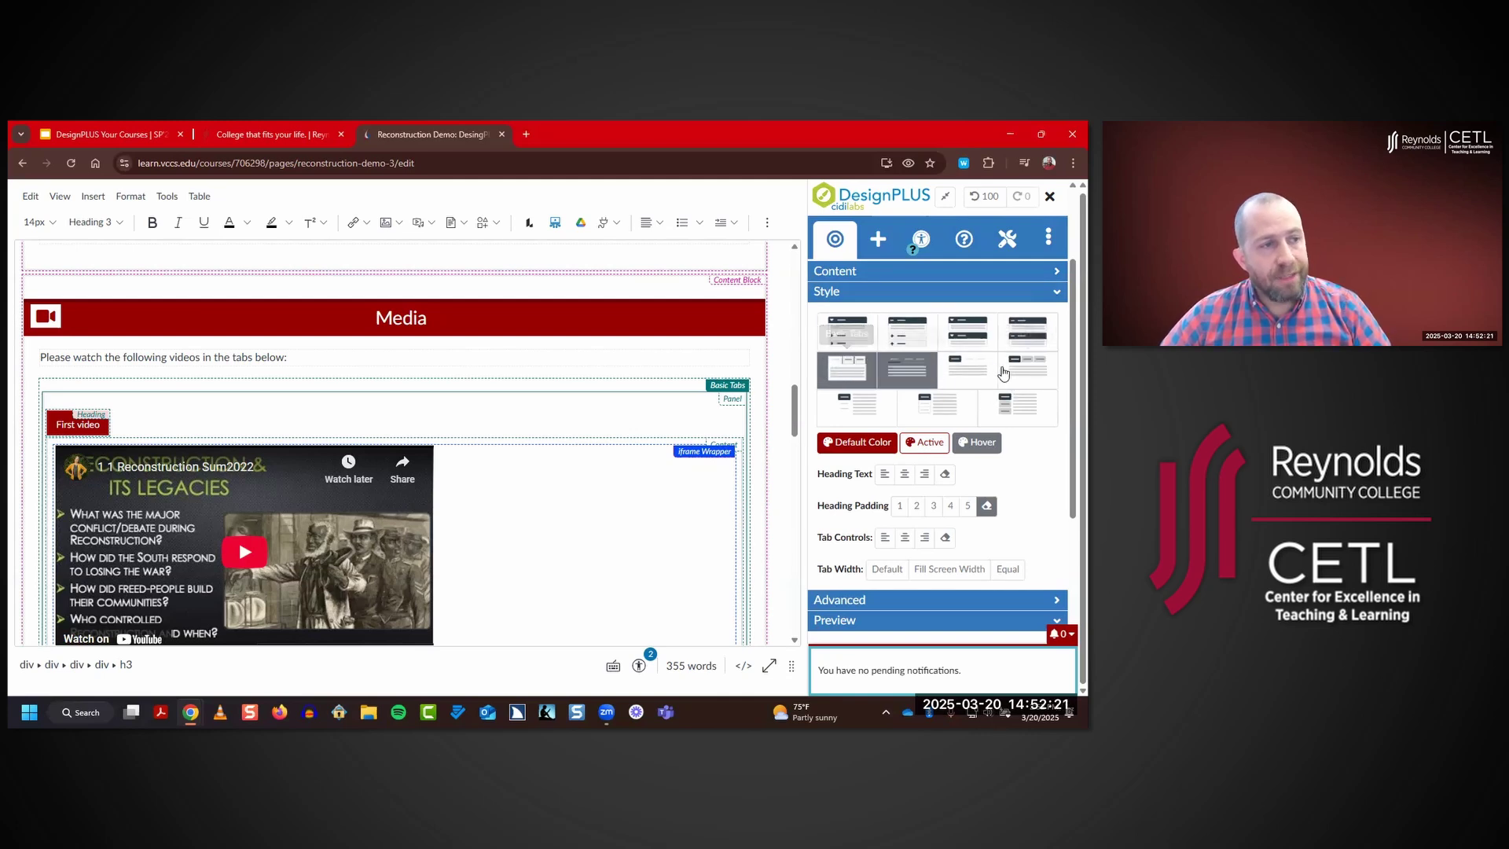
- Compare the Basic Tabs and Button Tabs styles in the preview and apply Button Tabs to the video tabs group
left_click(1021, 372)
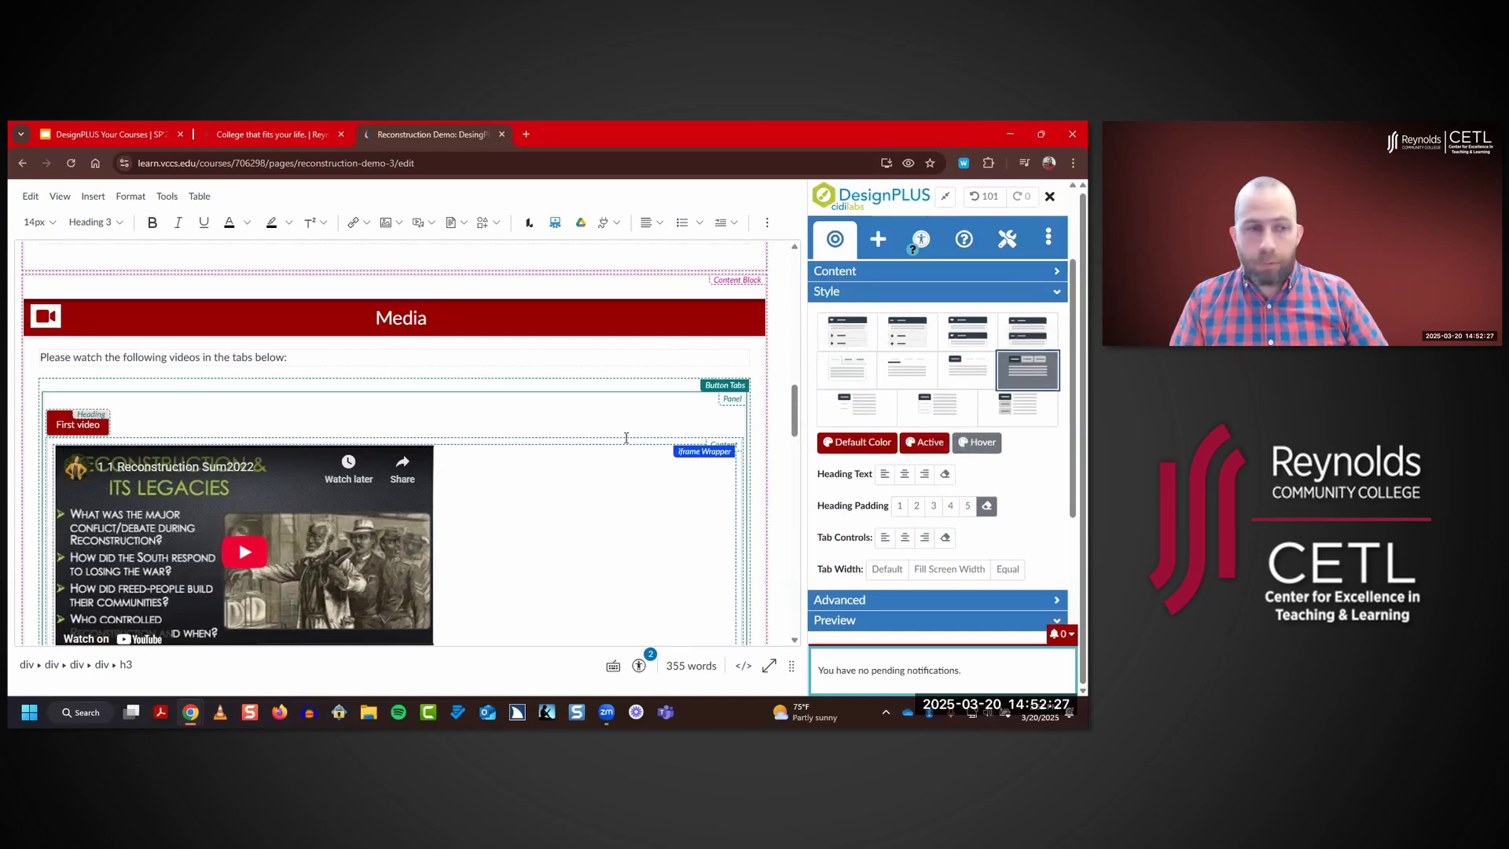
left_click(854, 375)
scroll(921, 544, "down", 3)
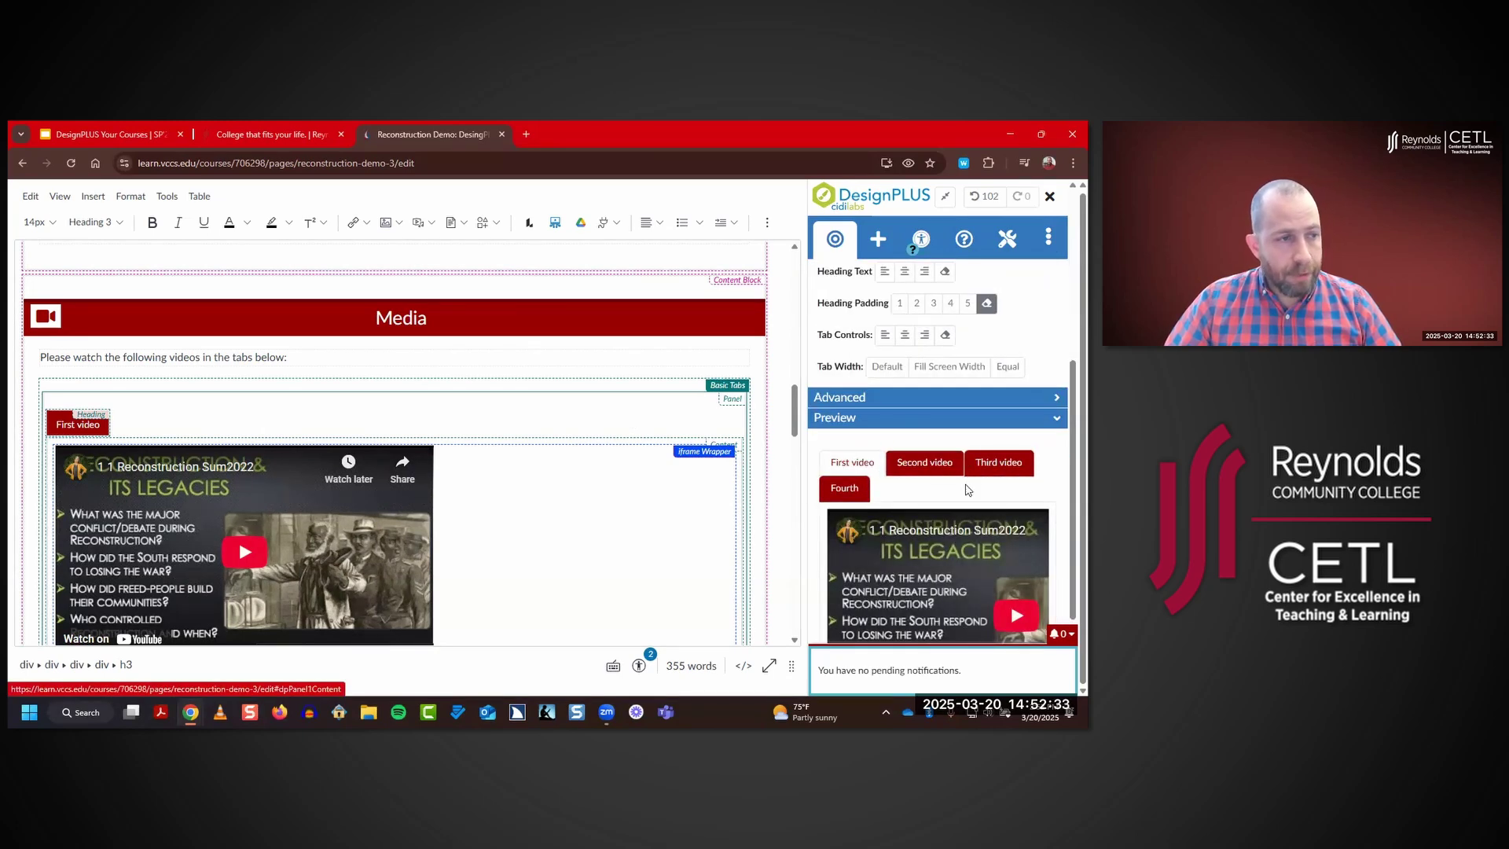
scroll(969, 487, "up", 3)
left_click(1023, 377)
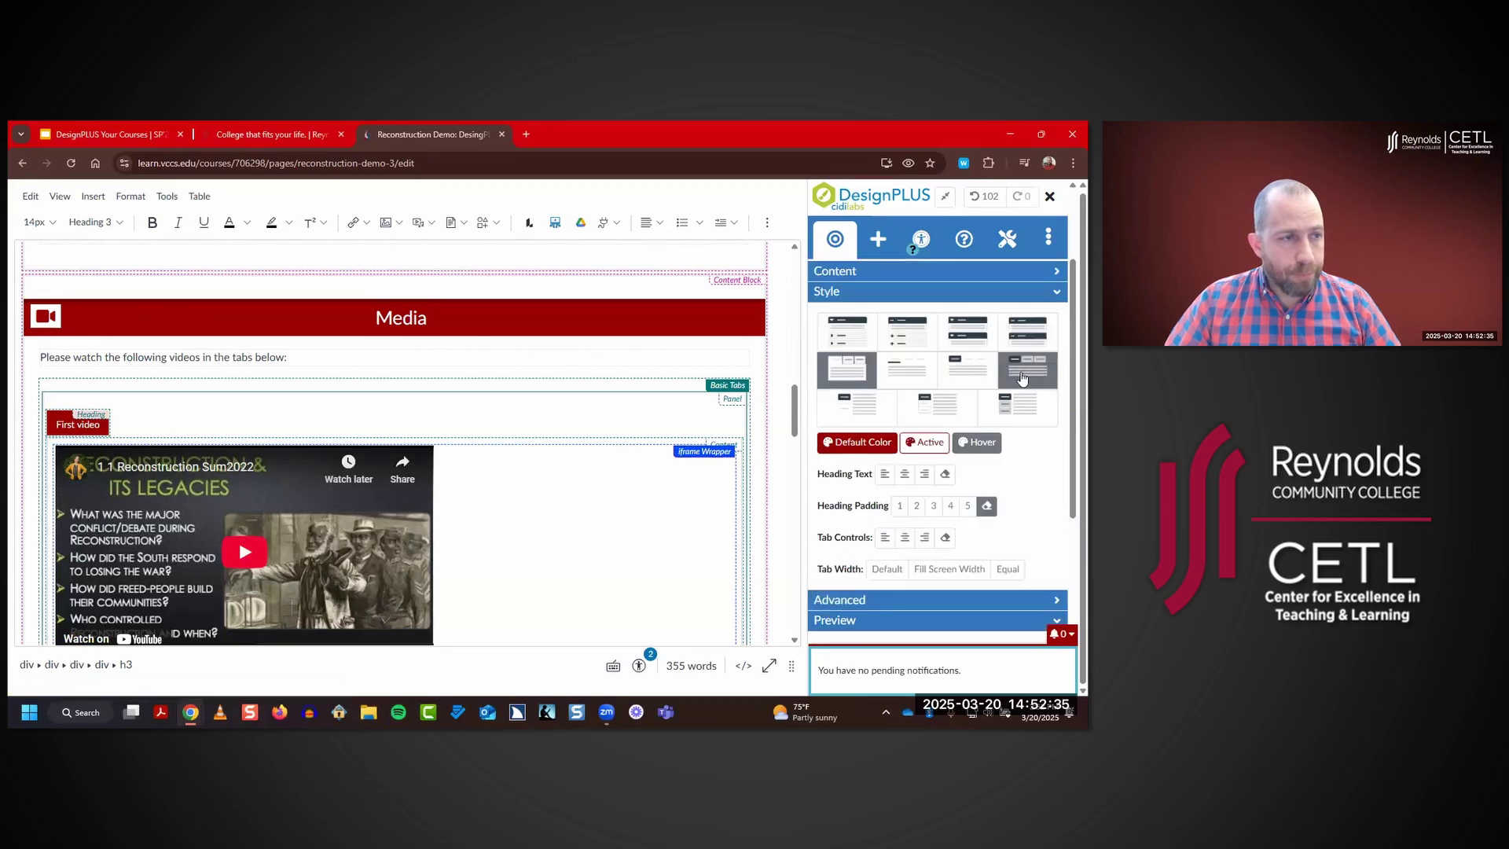
scroll(1023, 377, "down", 2)
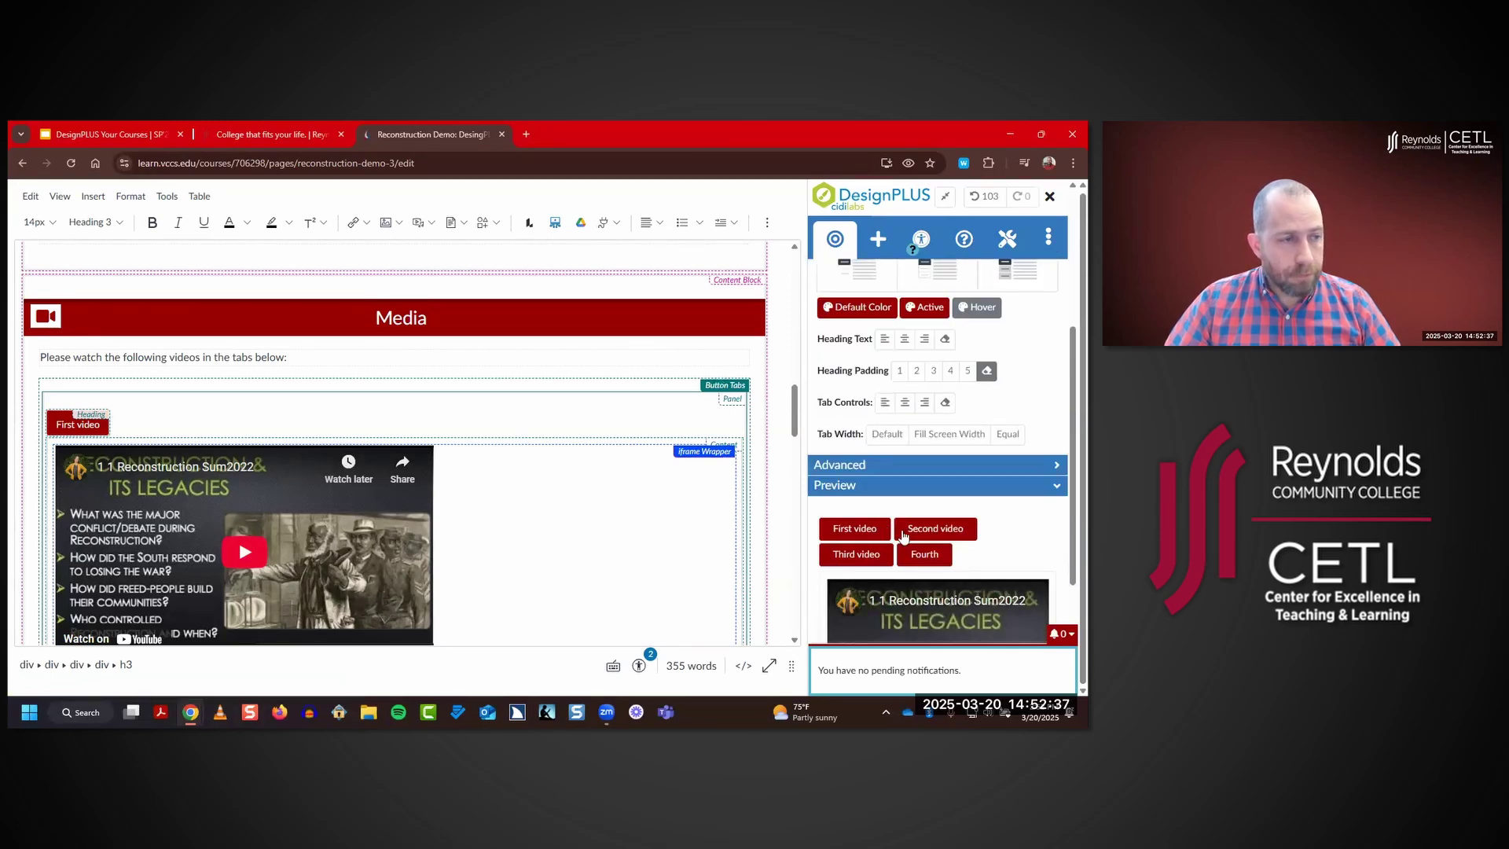
- Open the Content Preview of the restyled Reconstruction page at its full window width
scroll(635, 548, "up", 10)
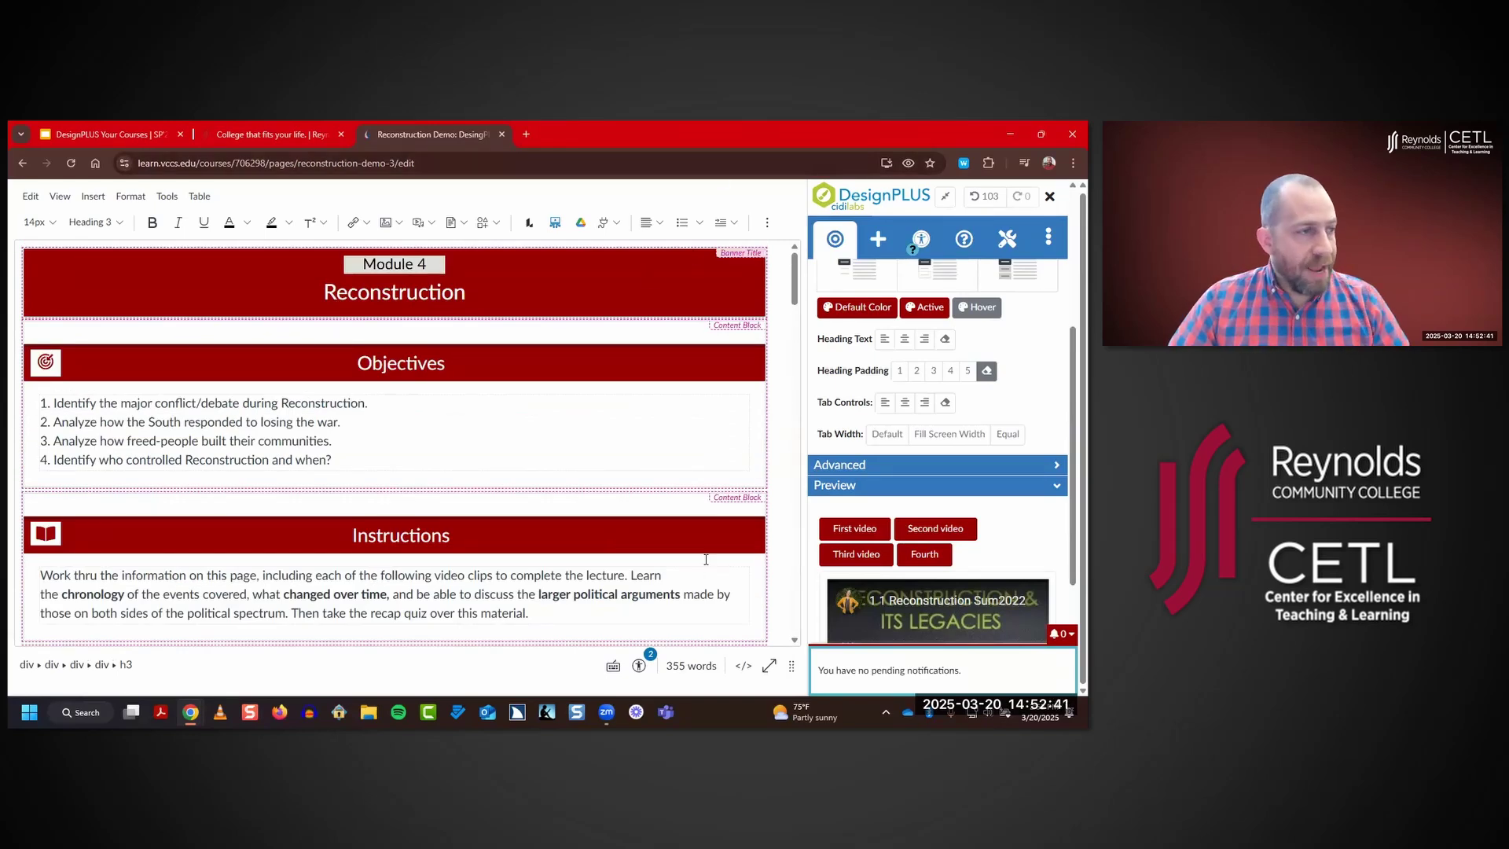
scroll(975, 446, "up", 4)
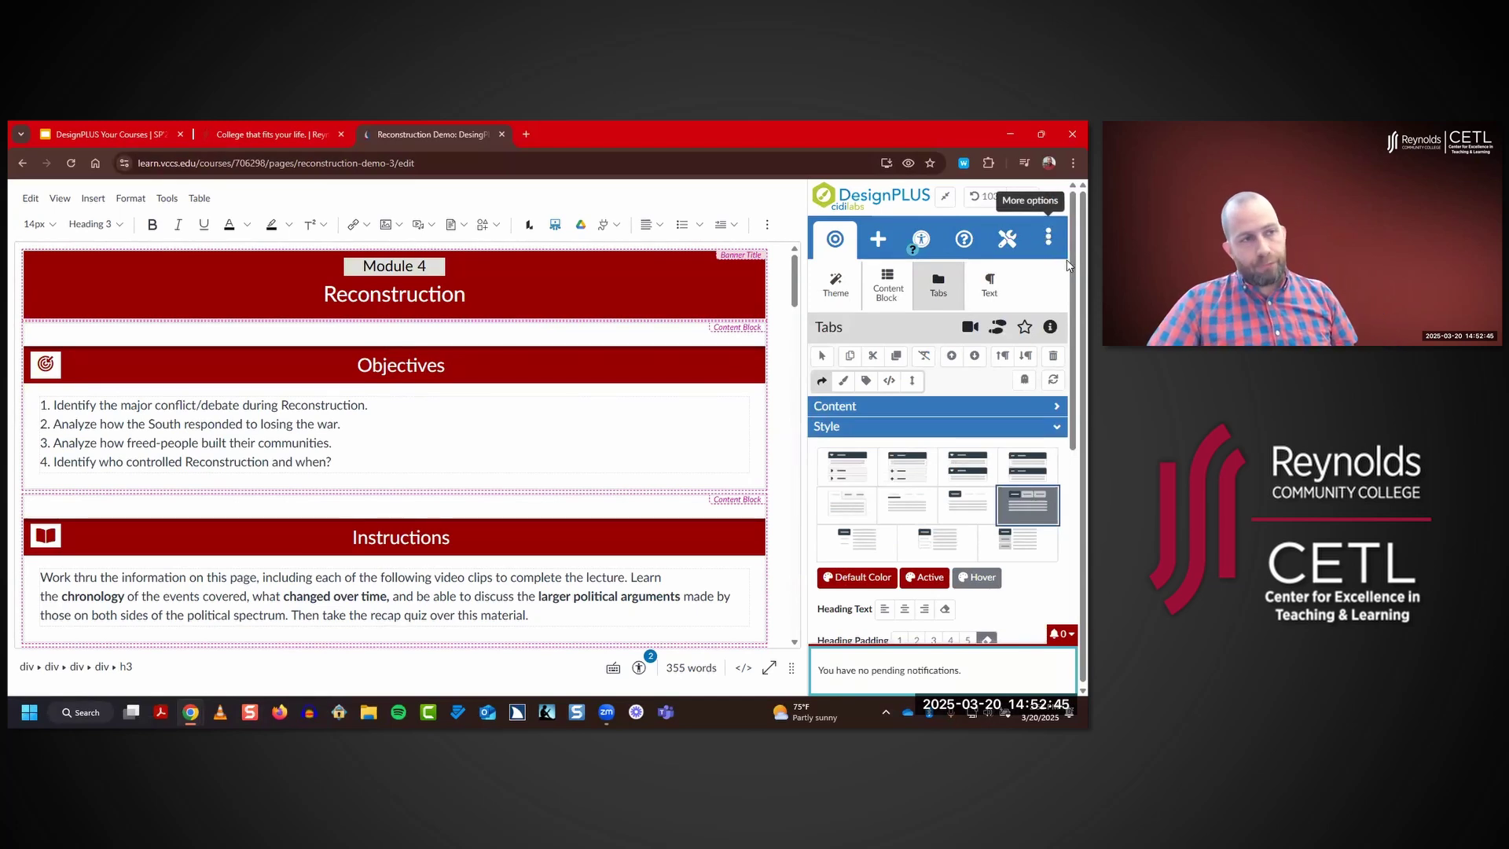
left_click(1043, 245)
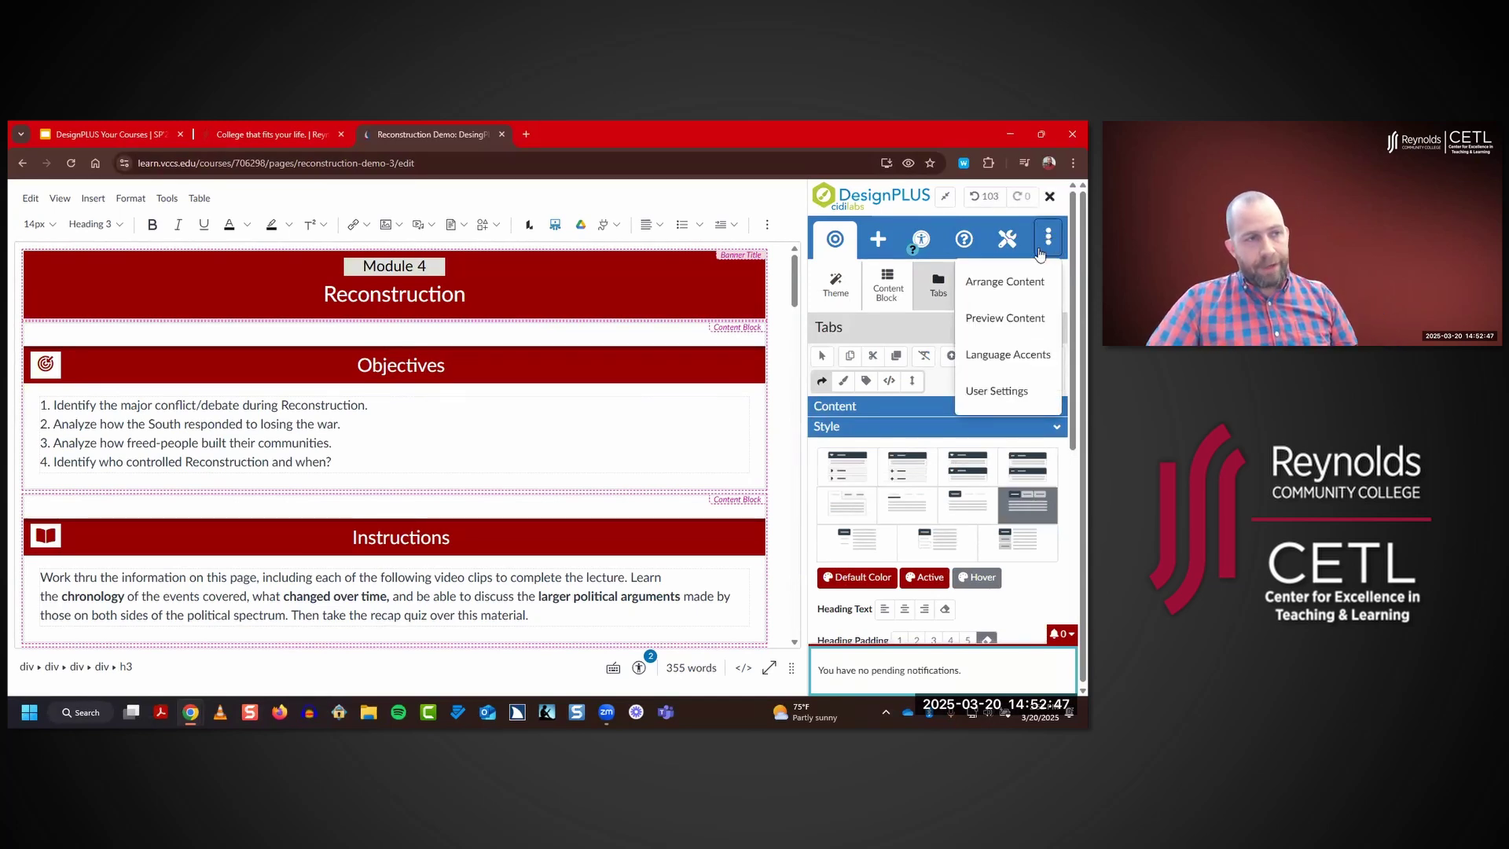
left_click(1022, 317)
left_click(860, 321)
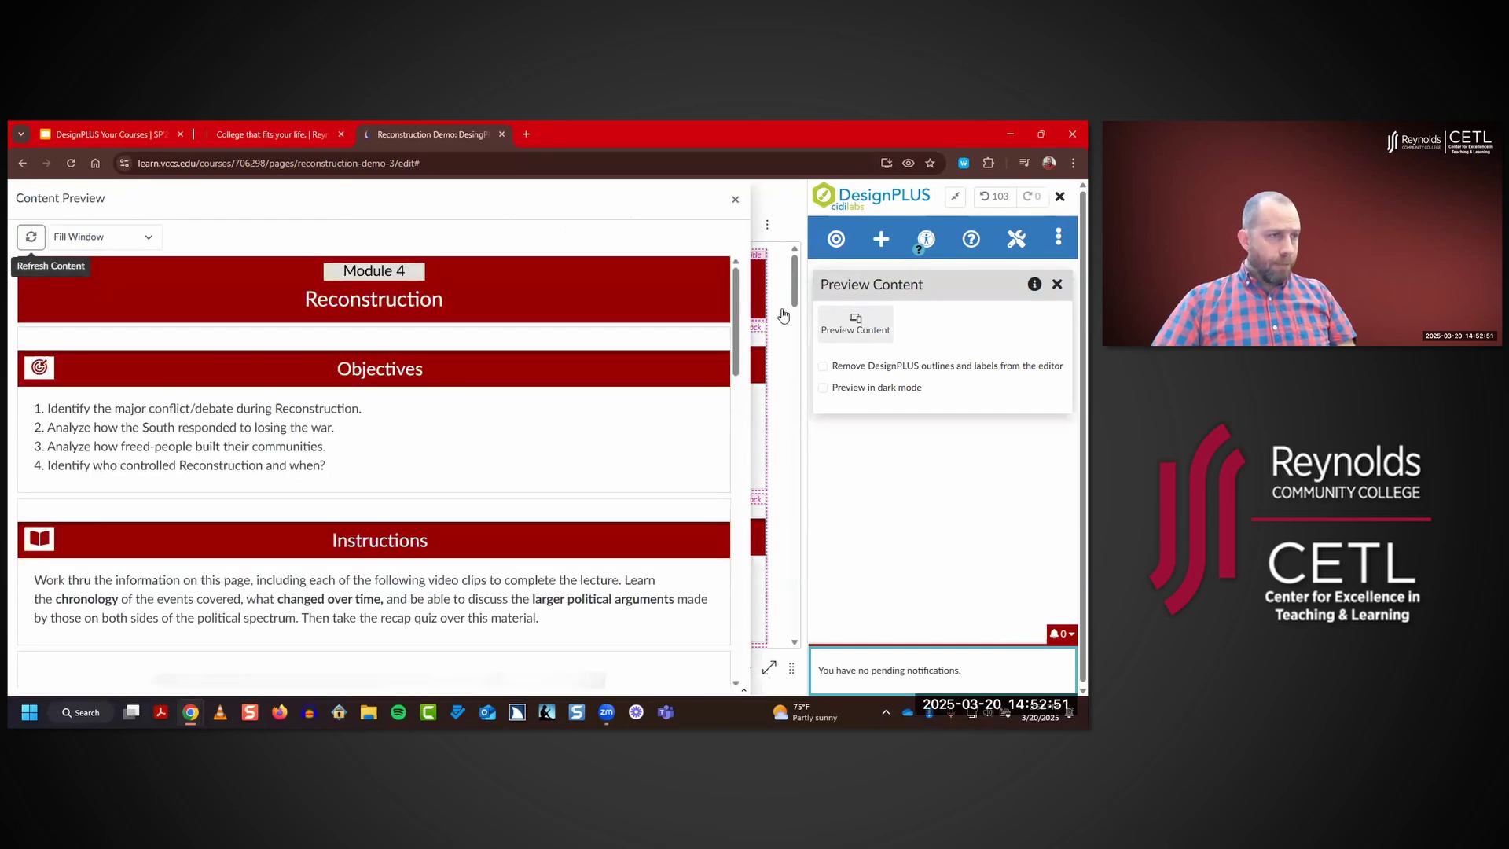
- Check the Second, Third and Fourth video tabs in the previewed Media block and review the rest of the page
left_click_drag(737, 307, 744, 583)
left_click(168, 364)
left_click(275, 366)
left_click(338, 364)
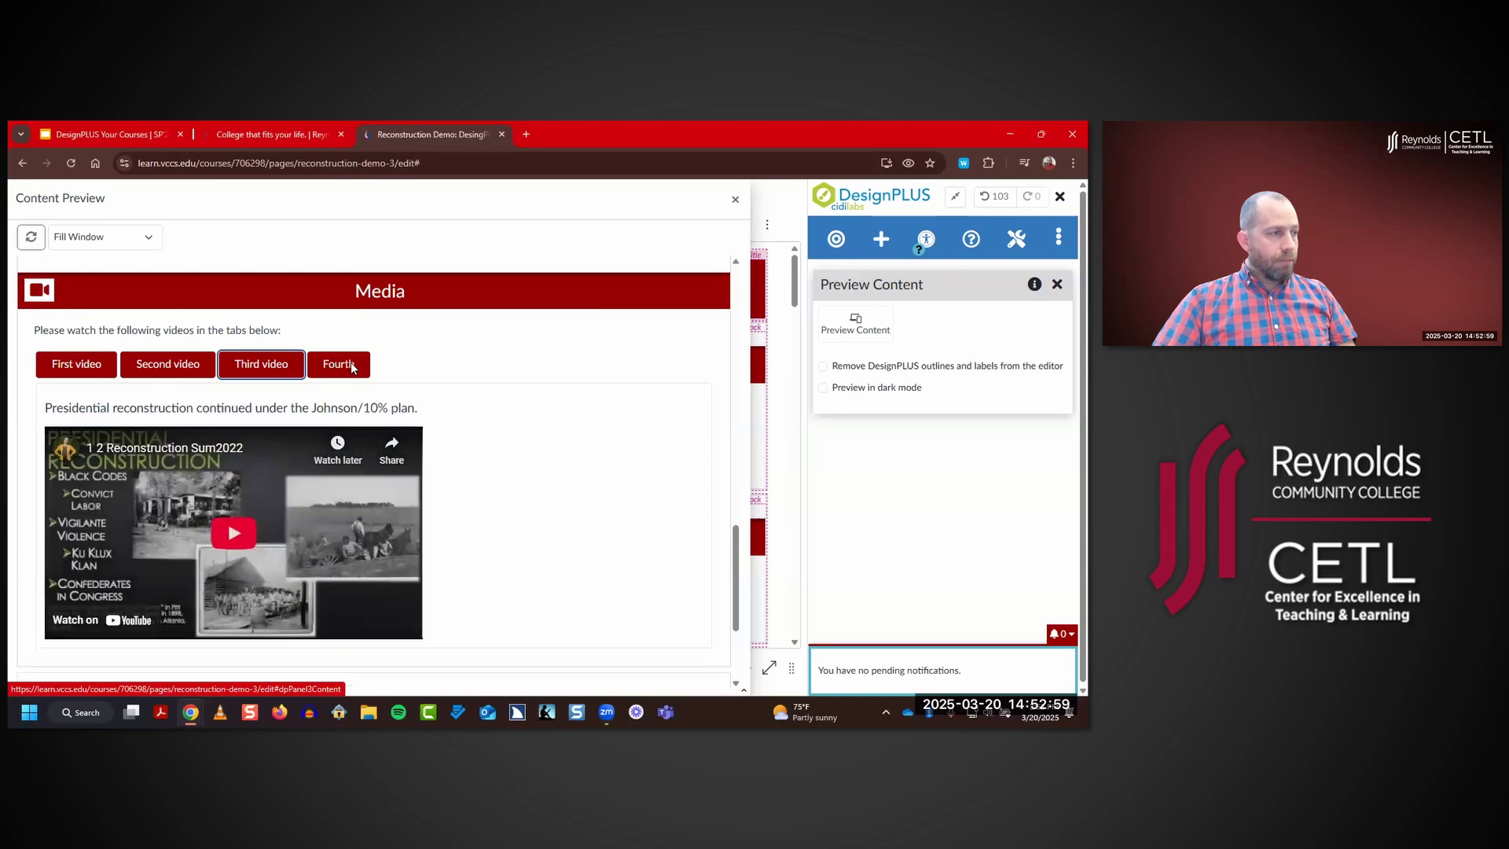
scroll(737, 518, "down", 6)
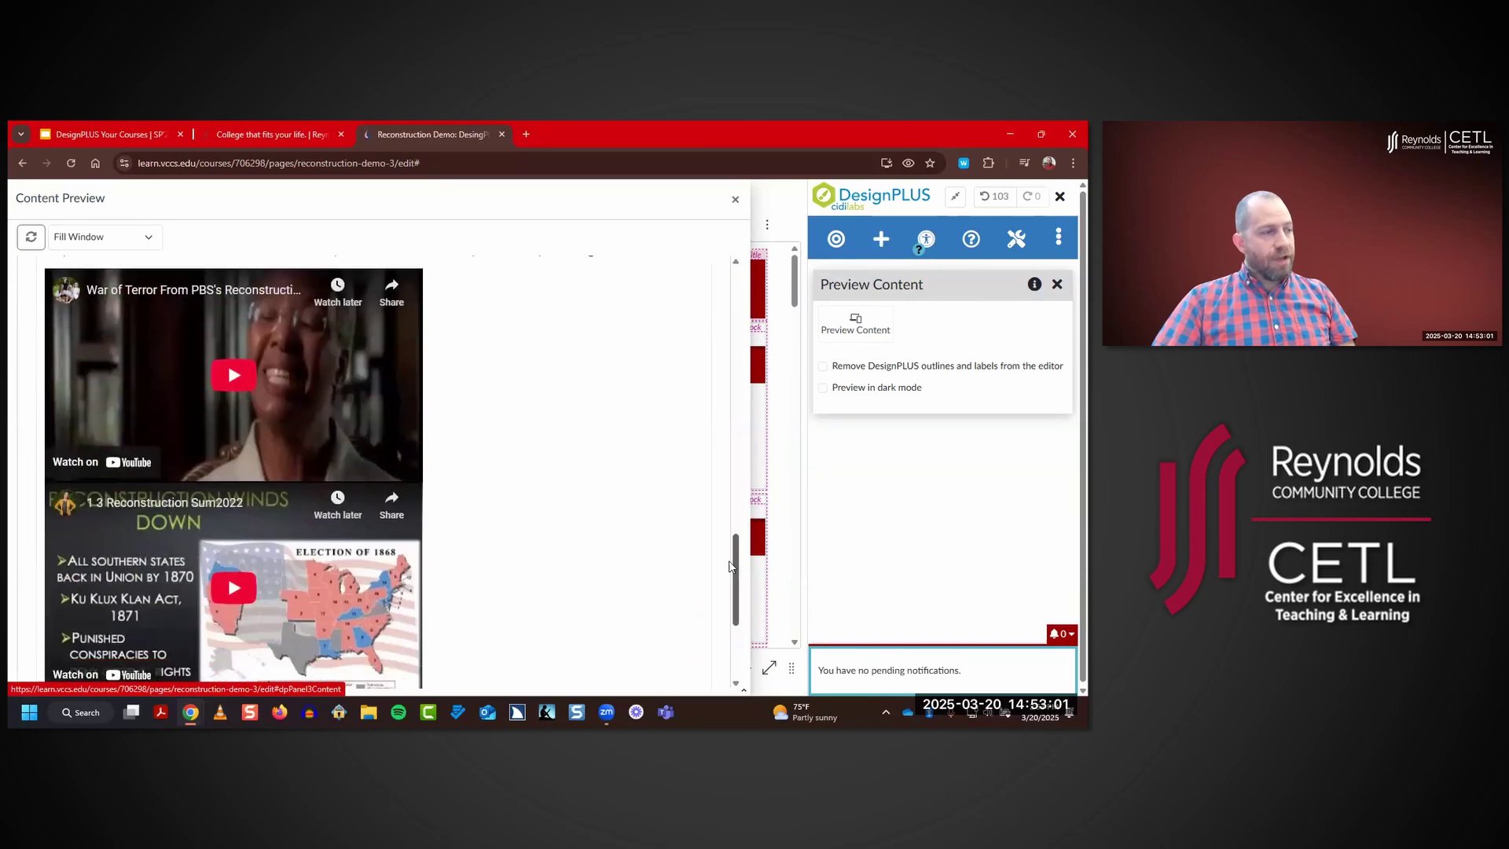
scroll(720, 593, "up", 9)
scroll(719, 609, "down", 8)
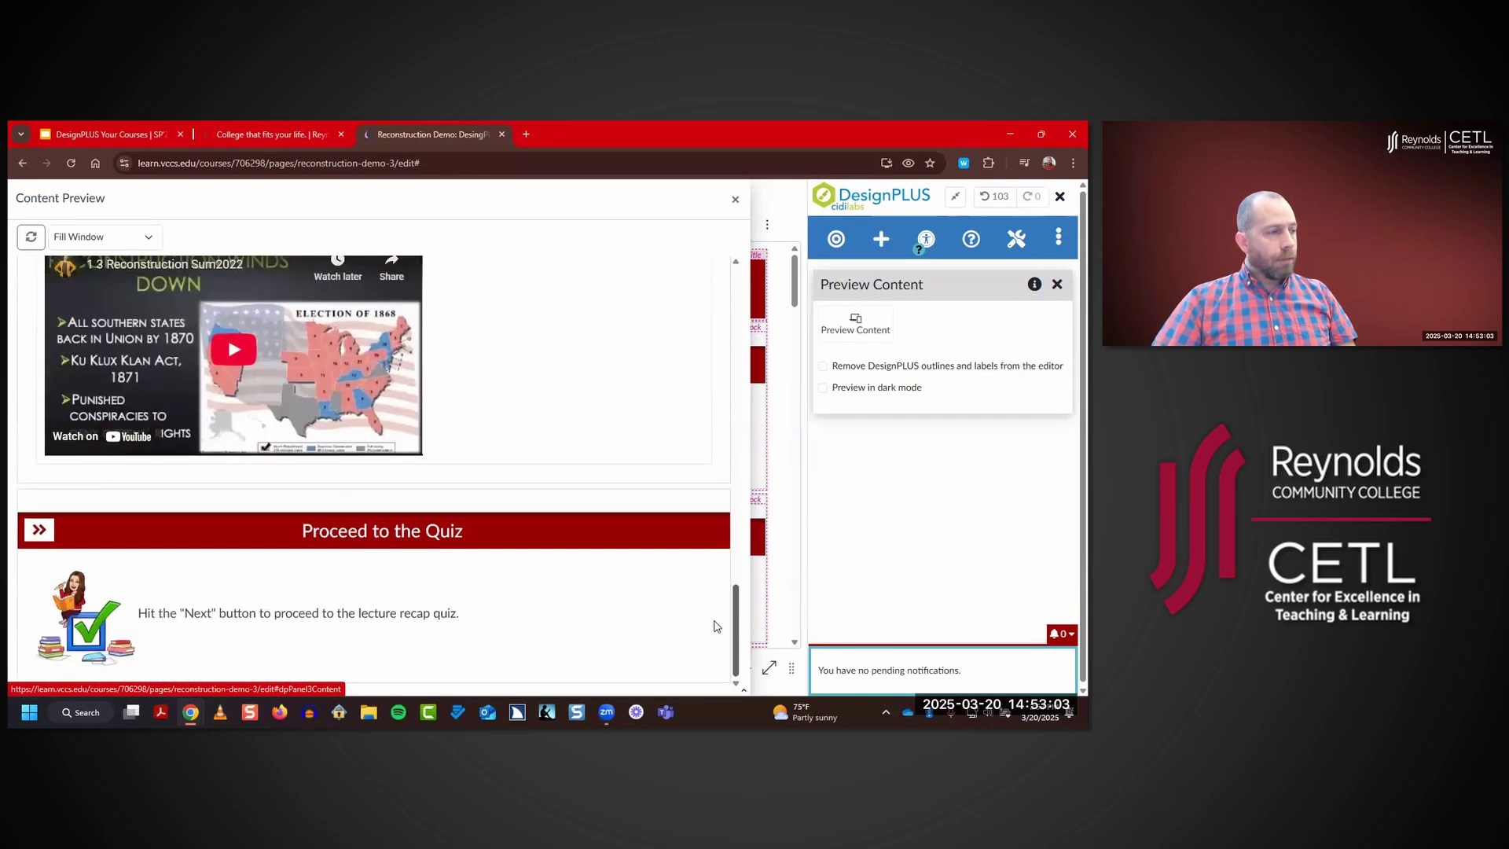
scroll(719, 597, "up", 15)
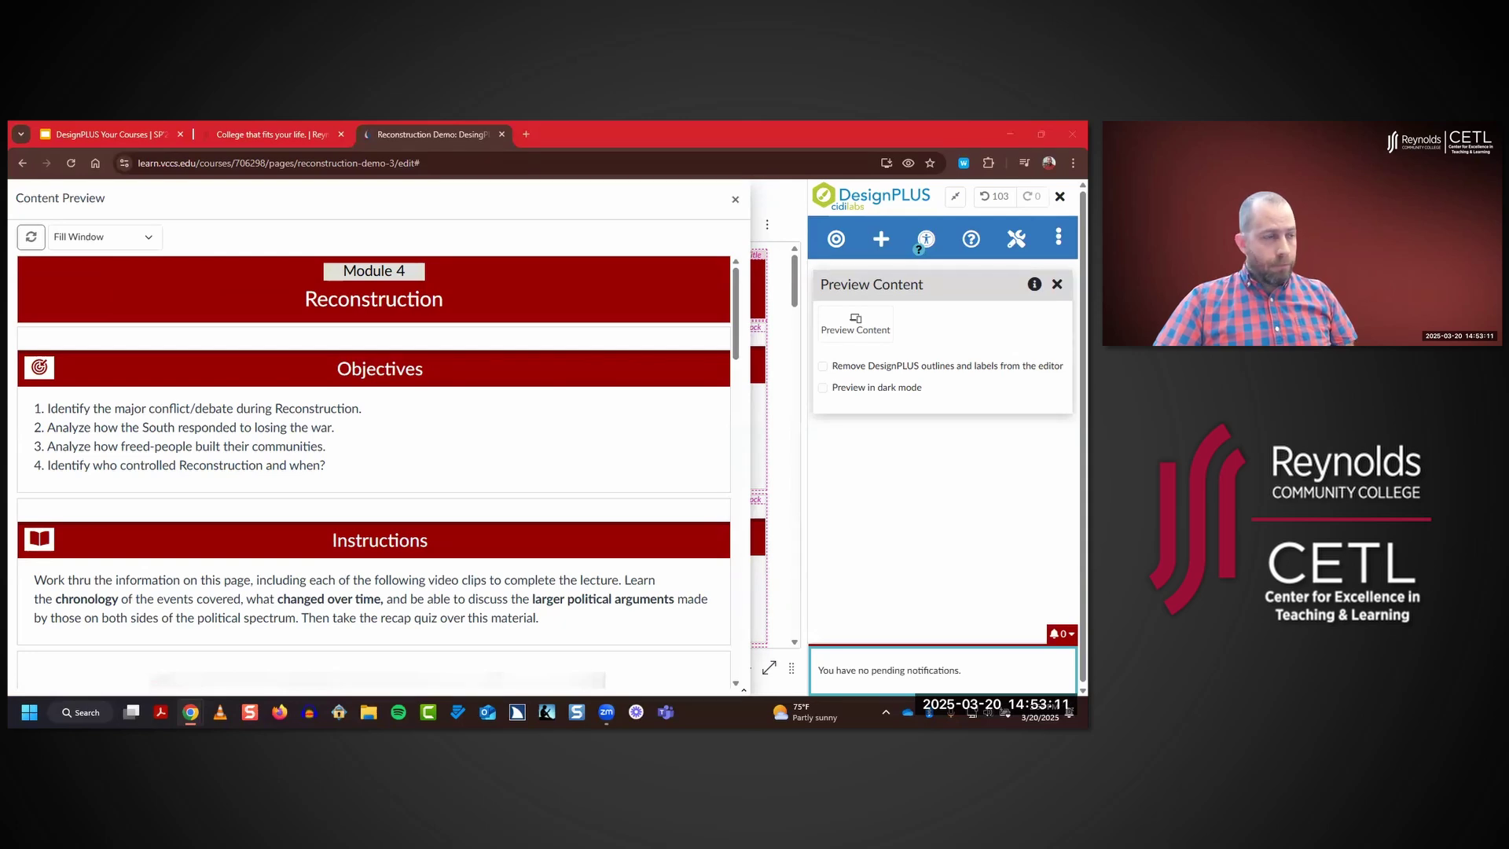
- Review the original [TEMPLATE] Reconstruction Demo page, close it and compare it with the restyled page in the Content Preview
double_click(489, 165)
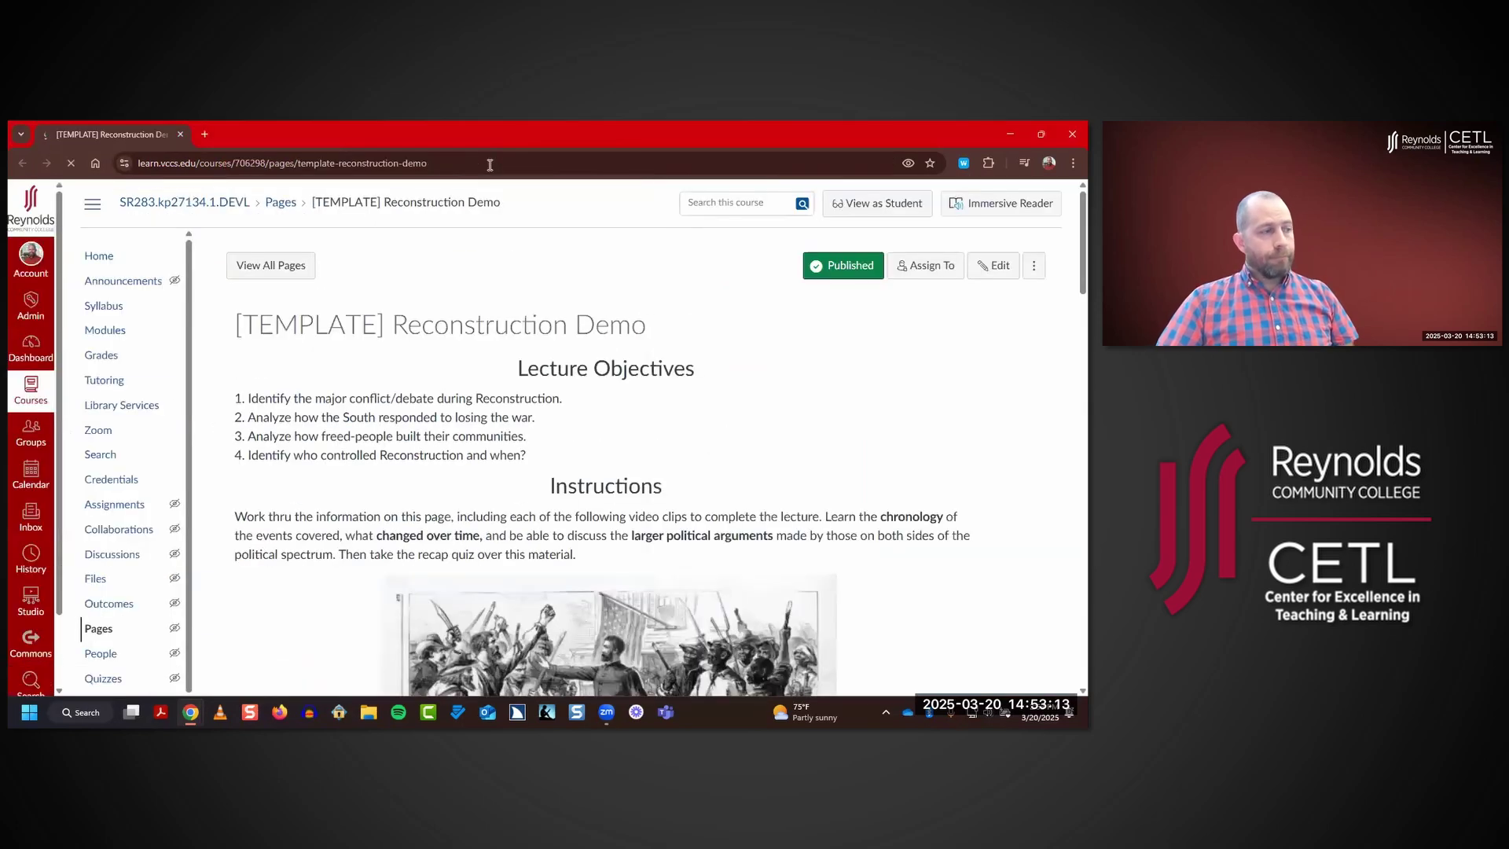
scroll(613, 343, "down", 20)
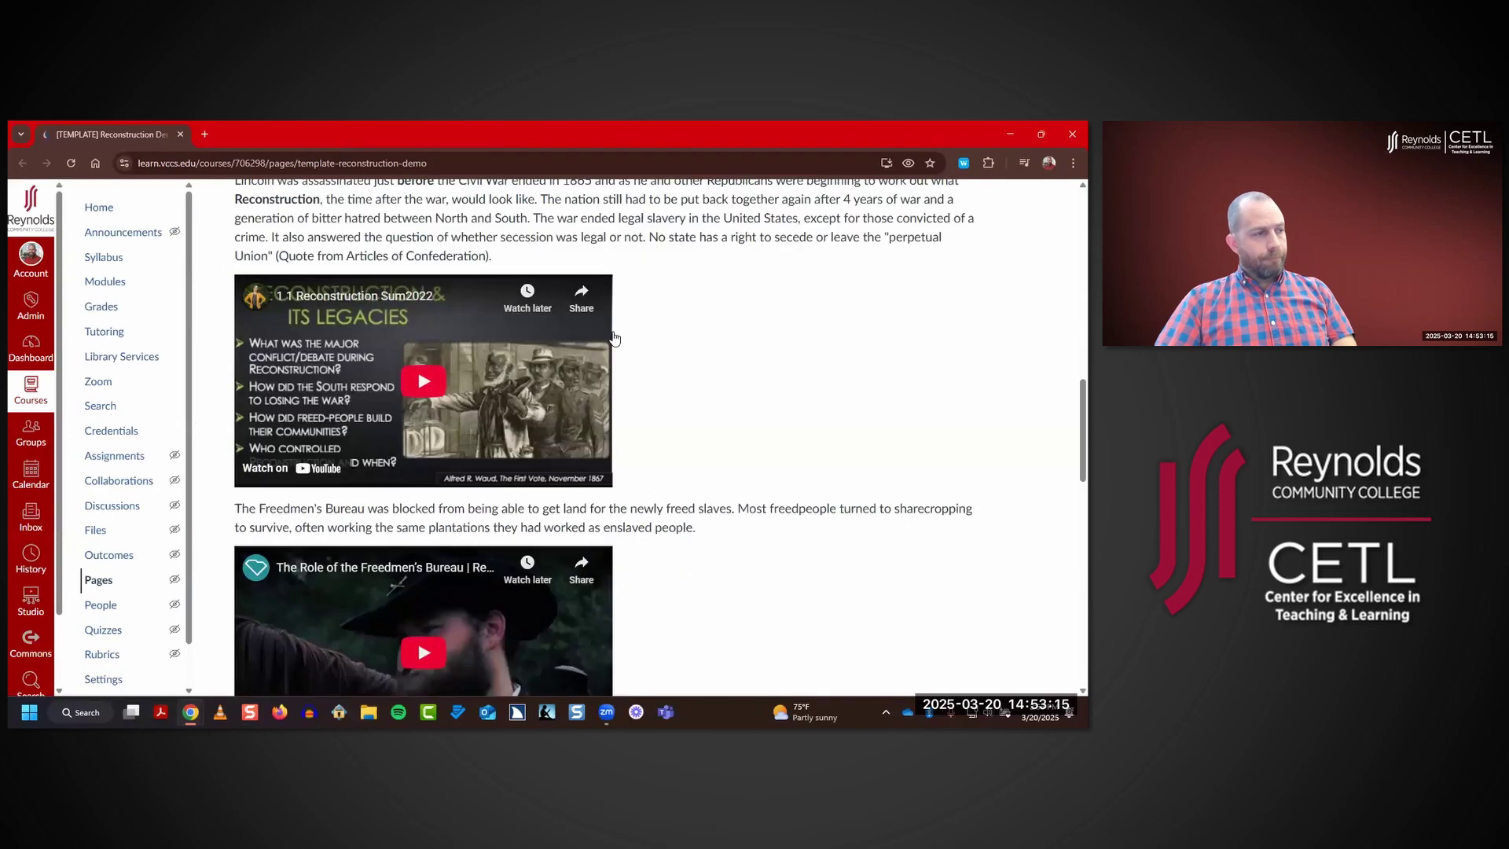
left_click(181, 135)
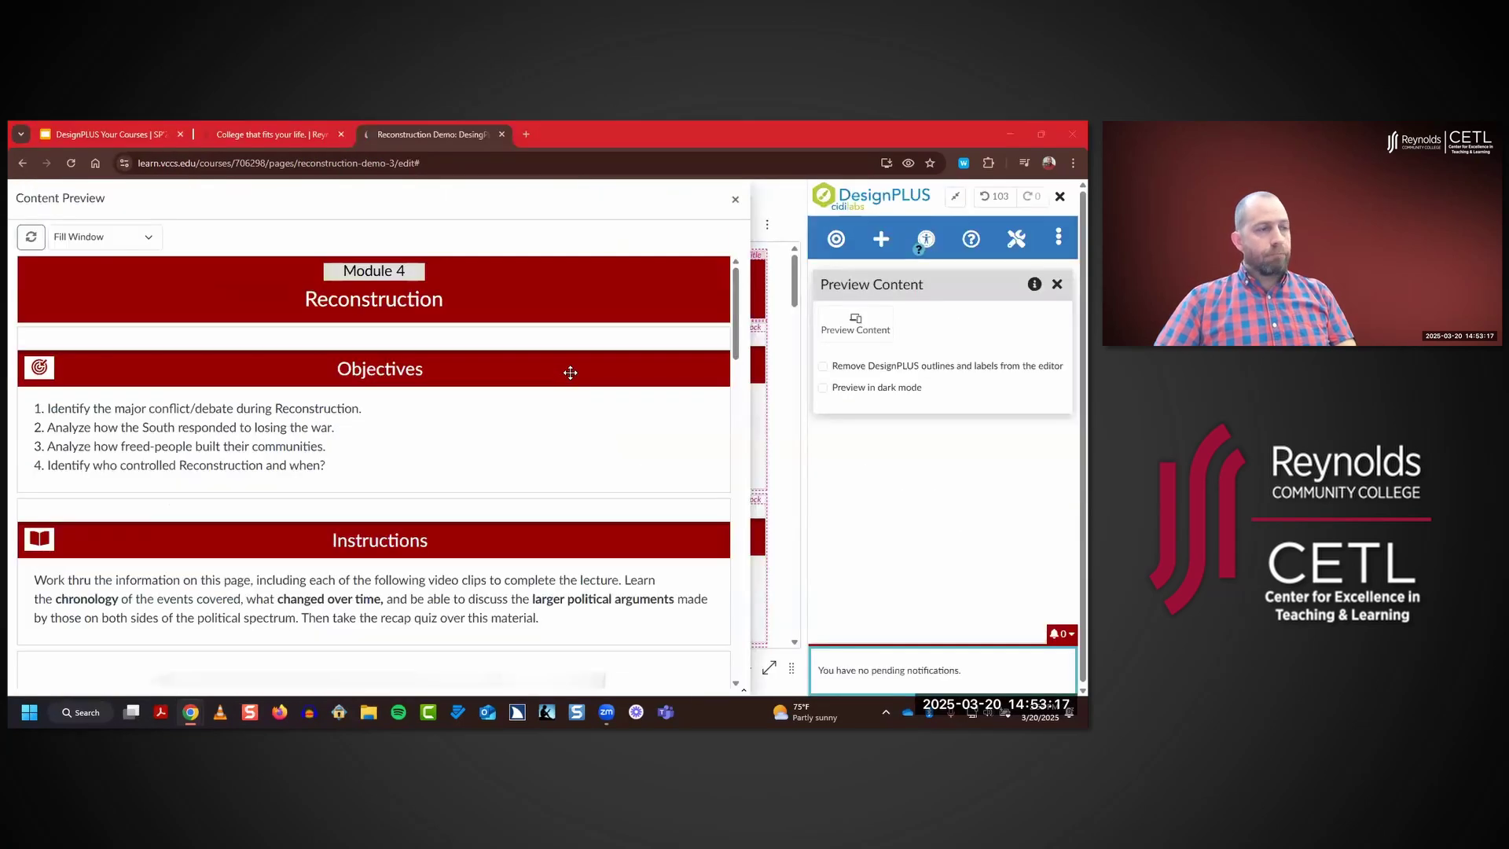
left_click_drag(735, 334, 748, 399)
scroll(748, 399, "down", 10)
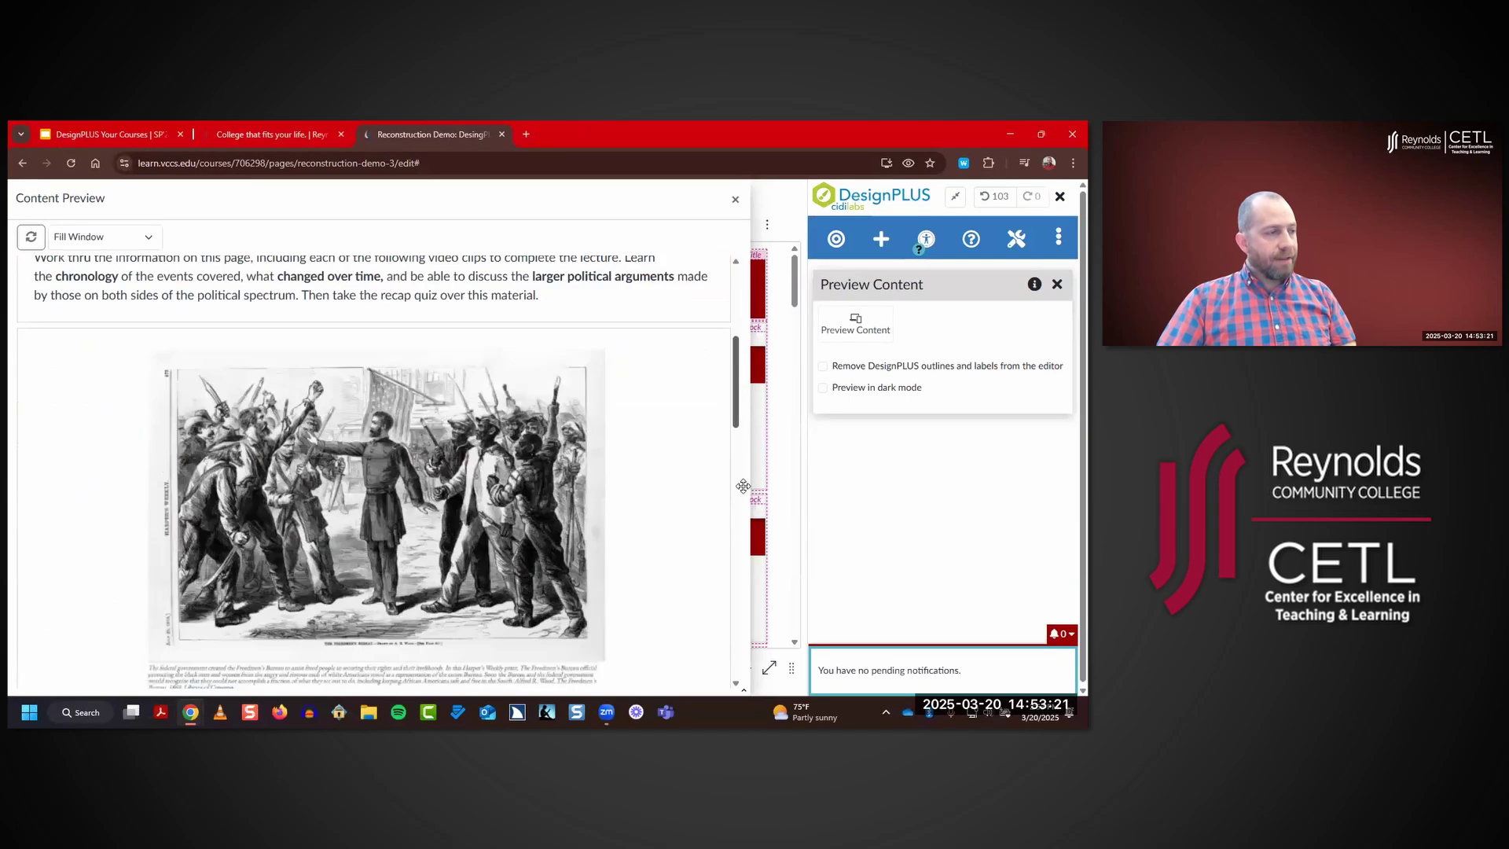
left_click_drag(736, 321, 739, 300)
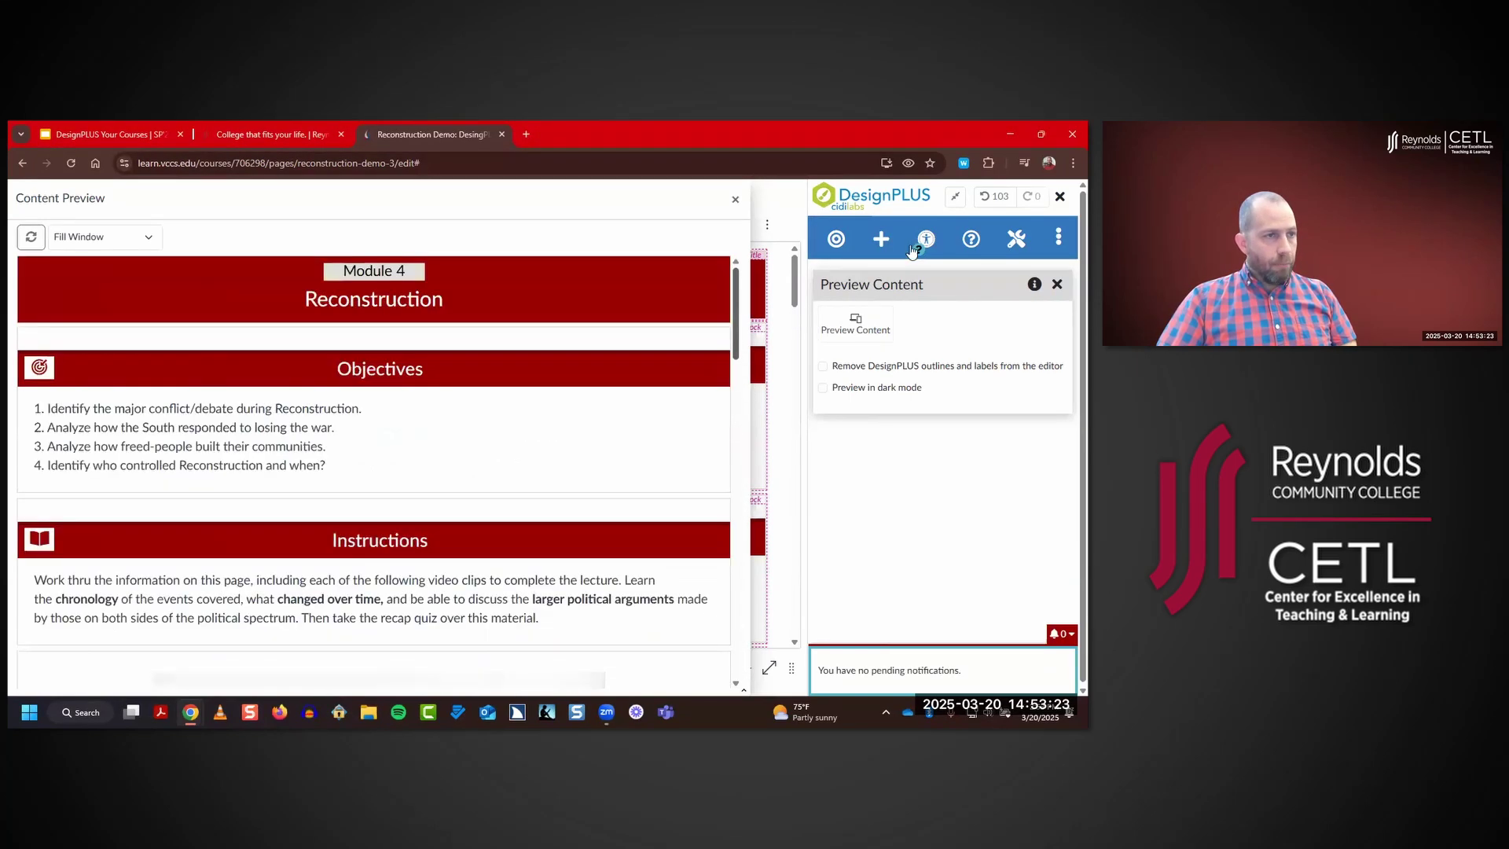
- Use Arrange Content to move the Instructions block above Objectives and return it below Objectives
left_click(1056, 285)
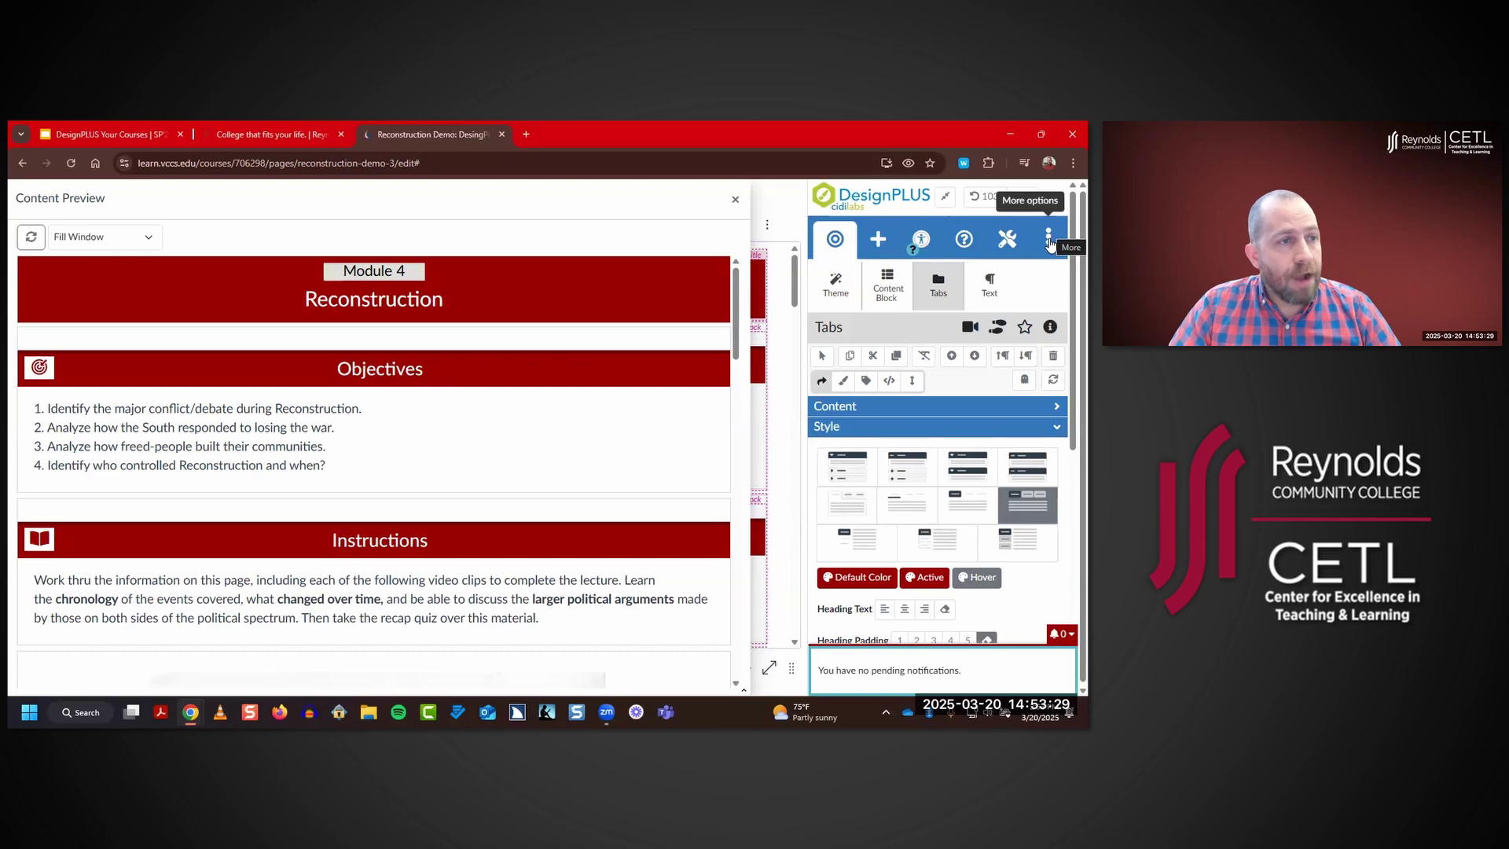
left_click(1050, 245)
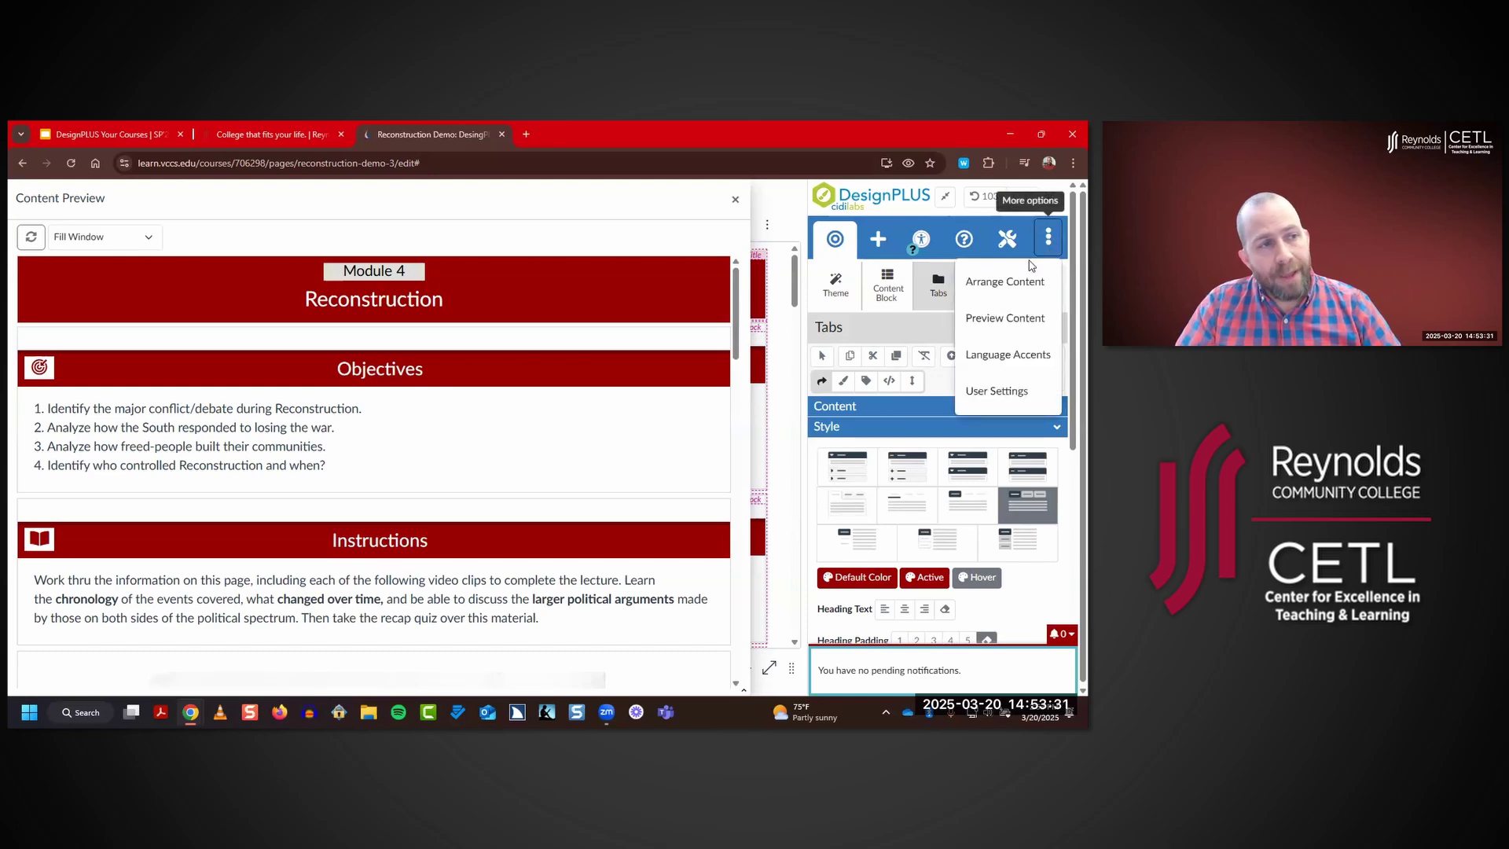
left_click(990, 293)
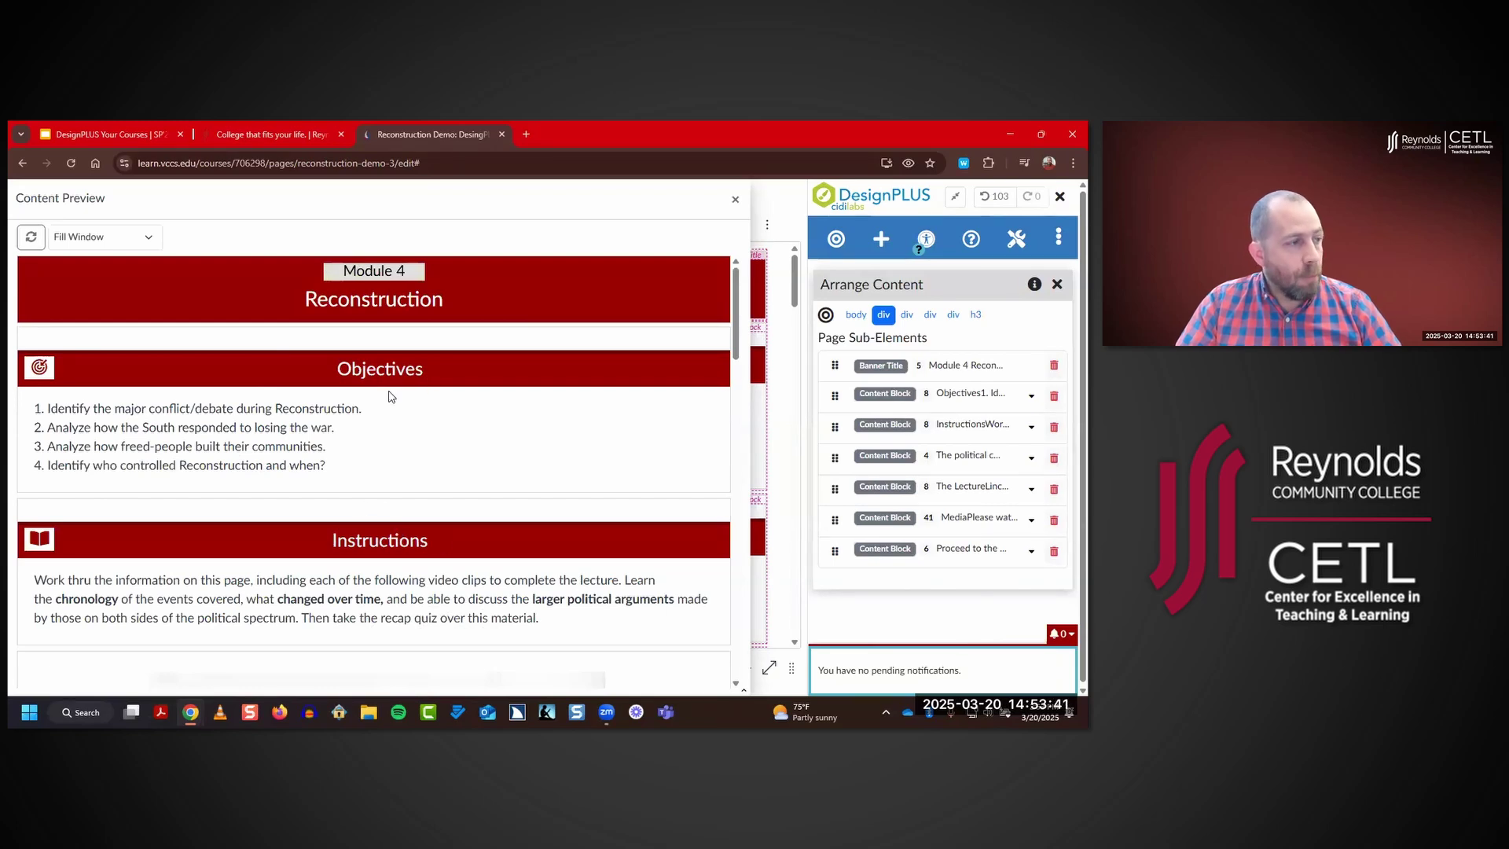
scroll(388, 464, "down", 1)
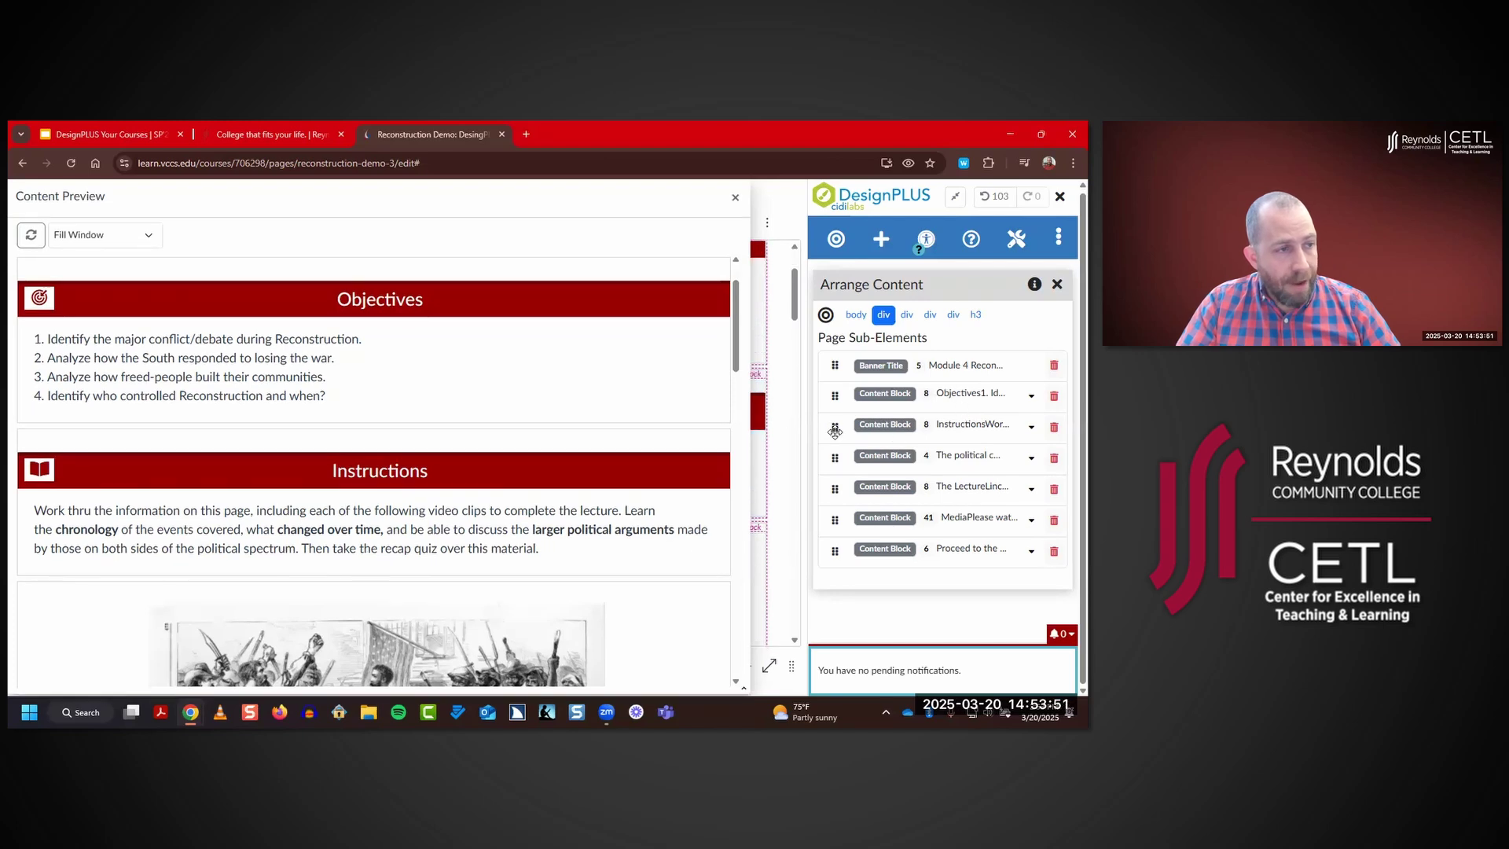
left_click_drag(836, 425, 830, 391)
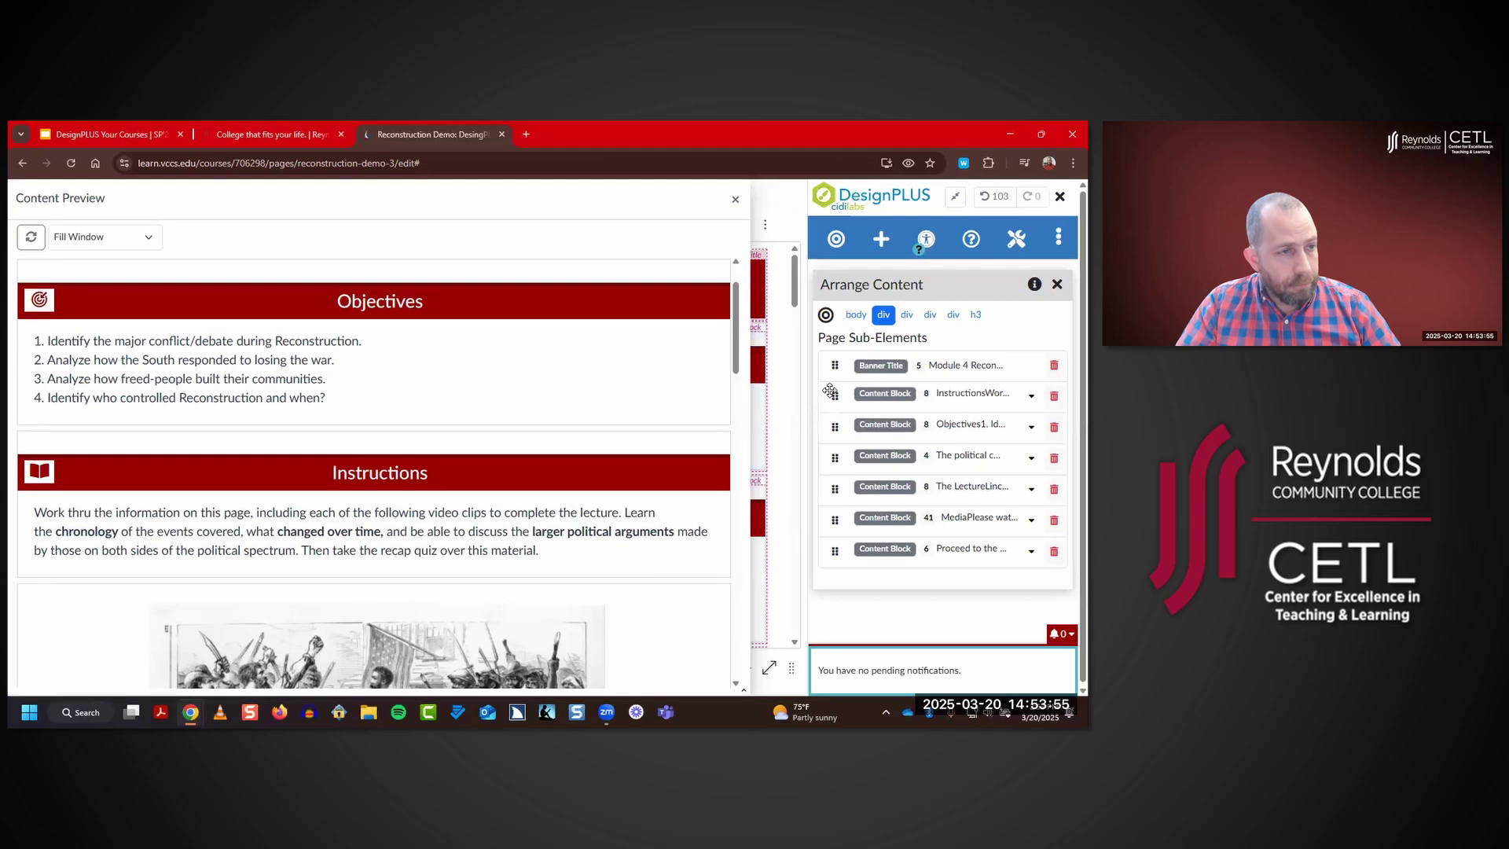
left_click_drag(836, 396, 835, 444)
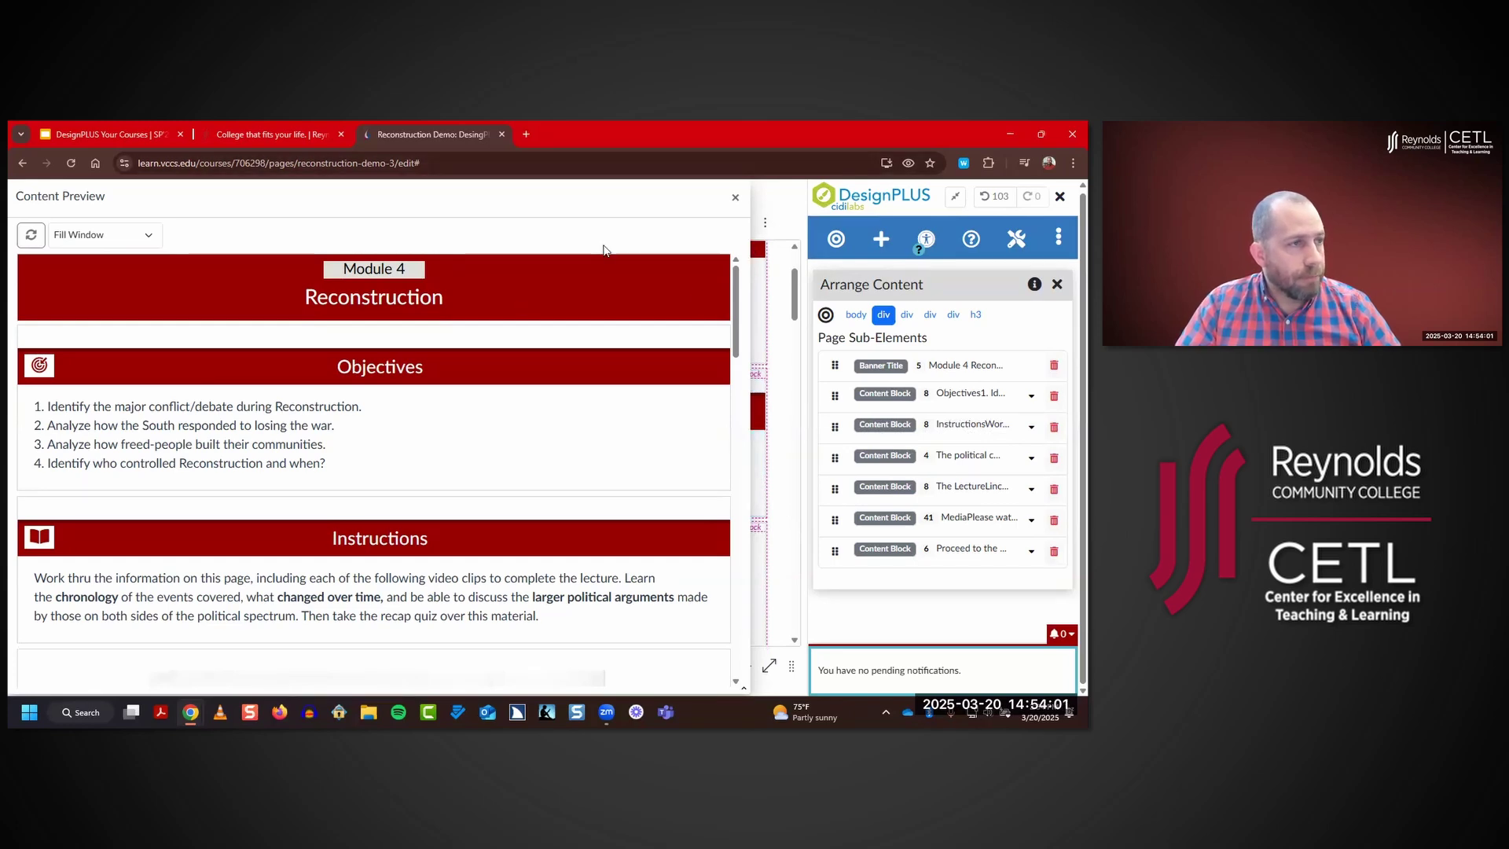
scroll(542, 448, "up", 3)
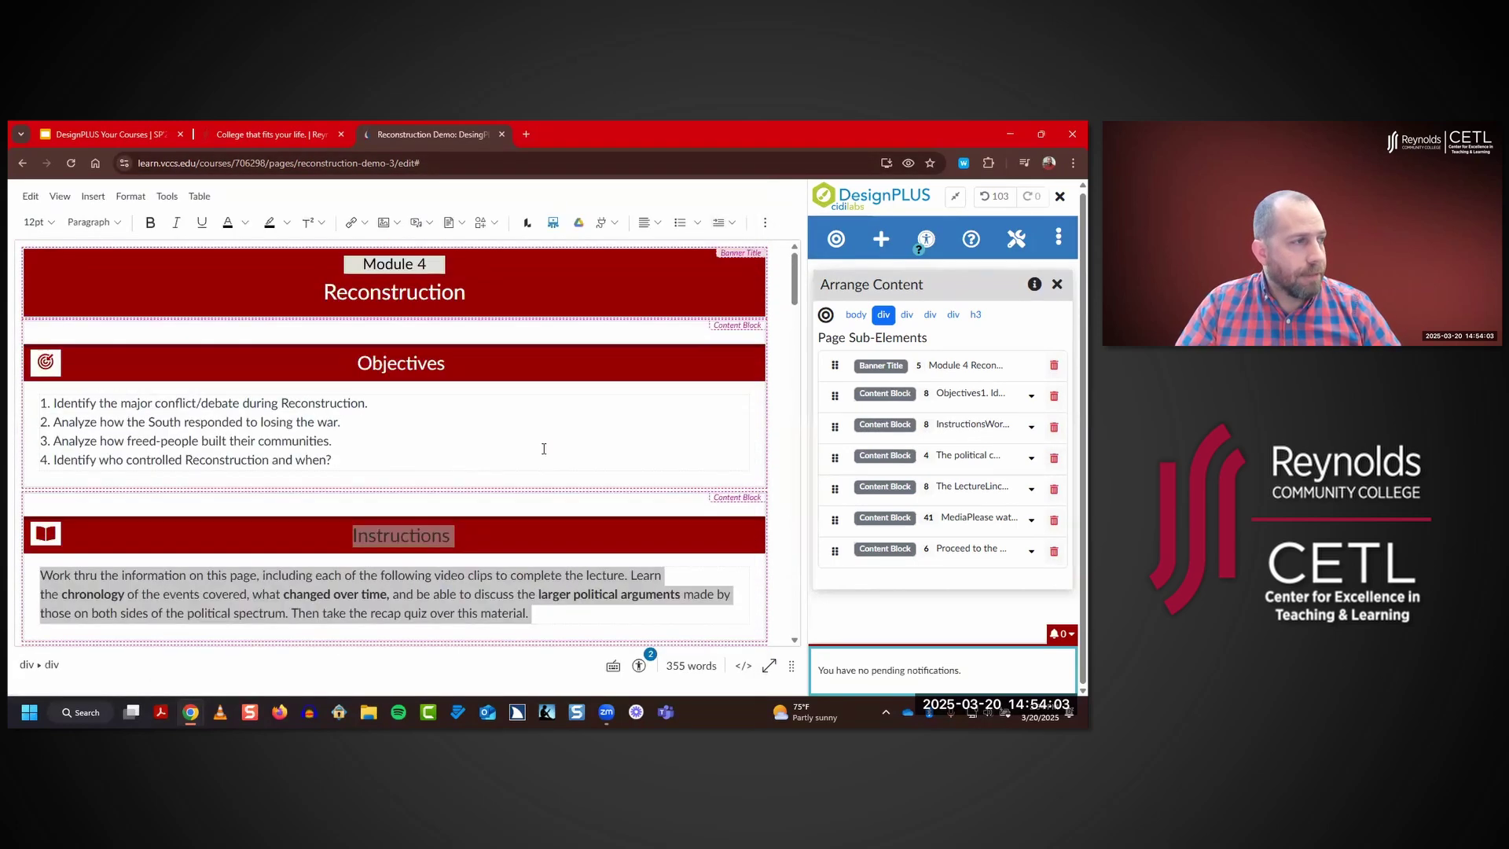
- Move the Instructions block above Objectives again and select the Objectives heading and list in the editor
left_click_drag(835, 426, 835, 393)
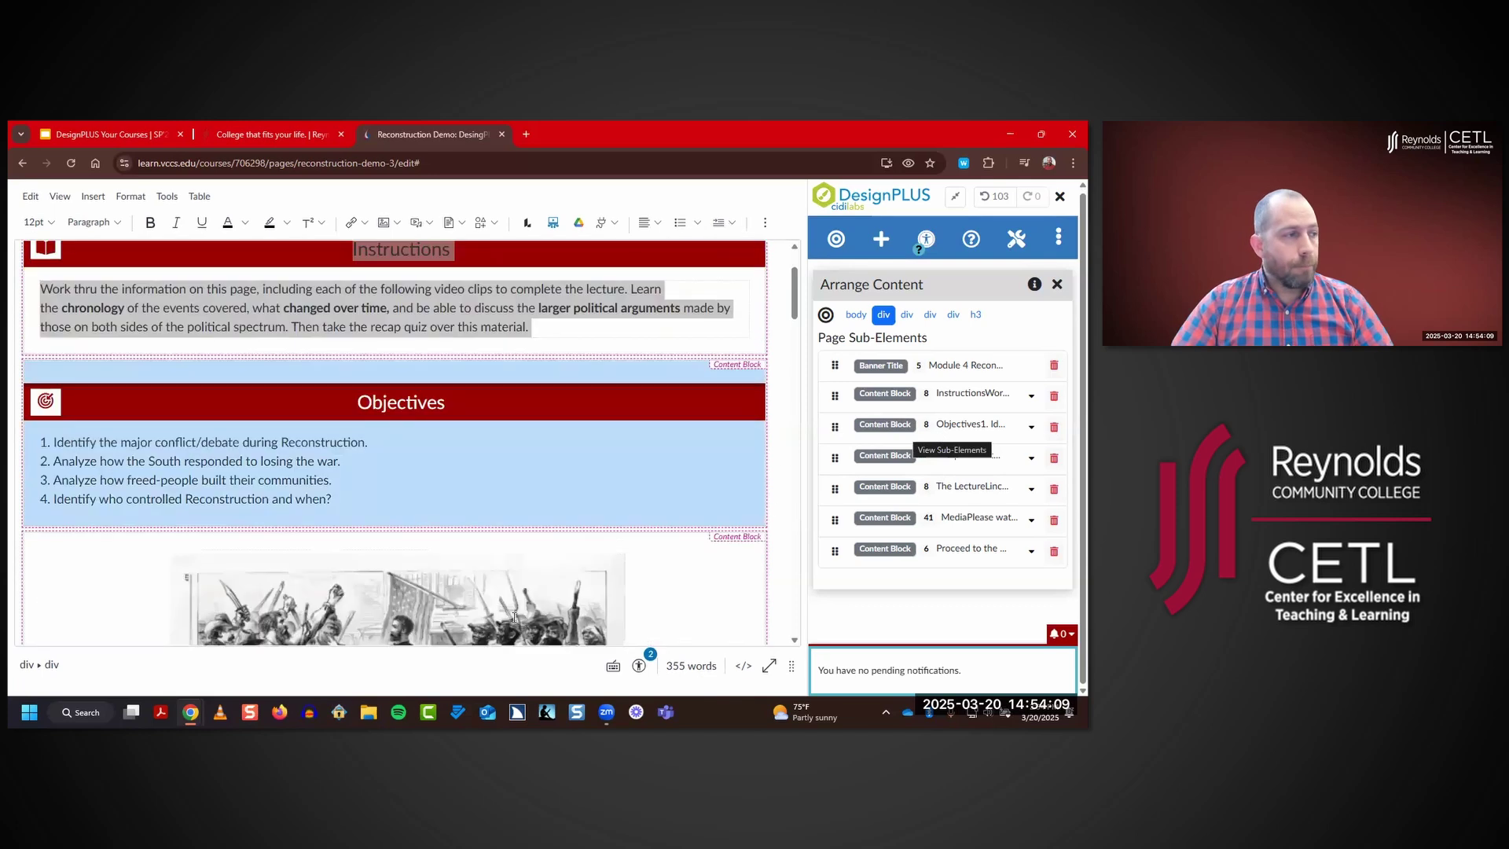
scroll(393, 471, "up", 1)
left_click_drag(228, 528, 82, 470)
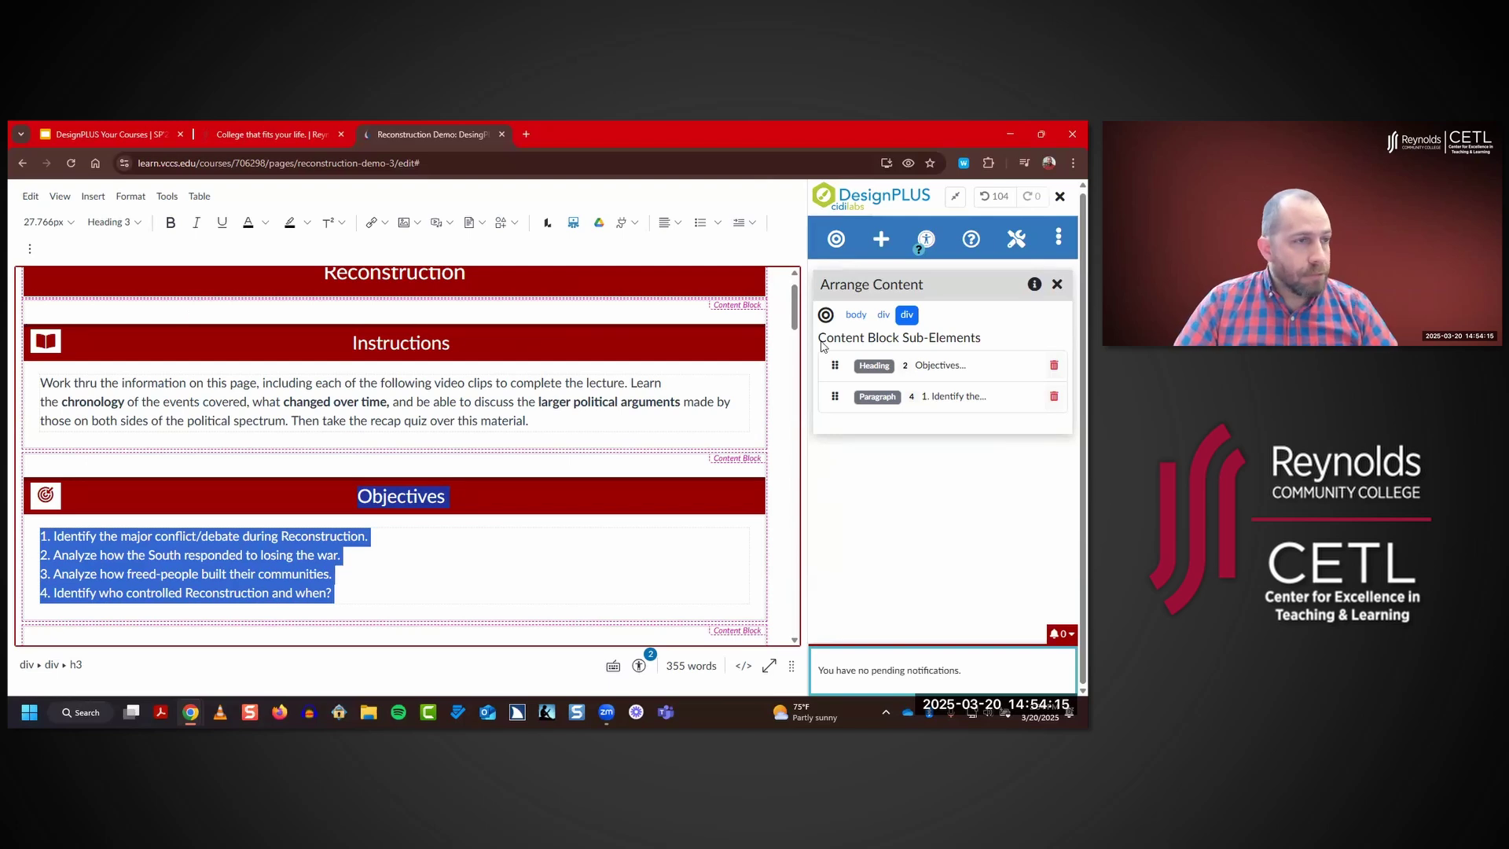
- Return to the page-level blocks, move the political cartoon block below the Media block, and undo that move
left_click(629, 403)
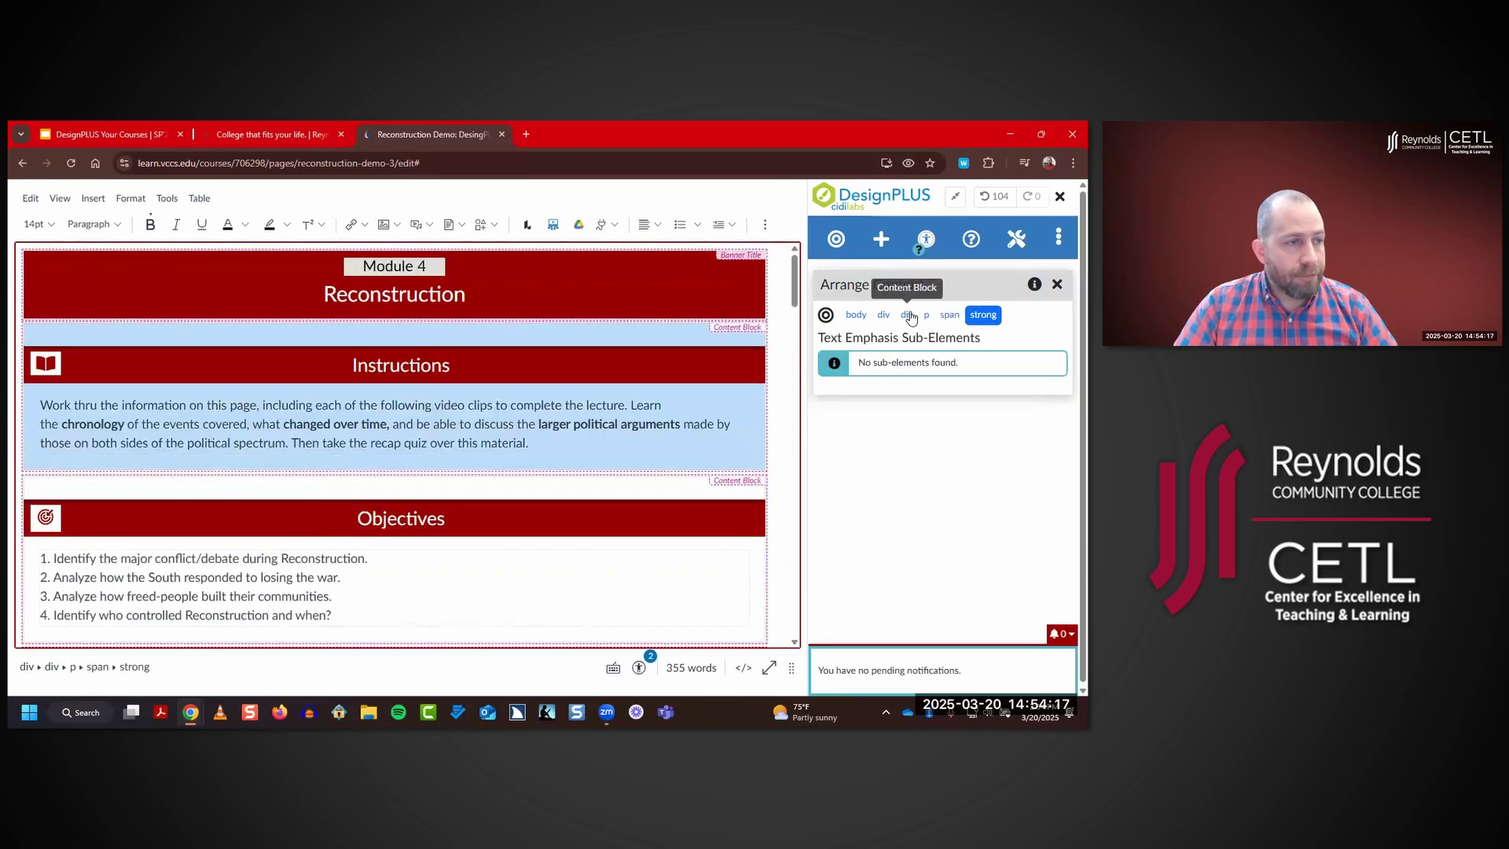
left_click(908, 314)
left_click(884, 314)
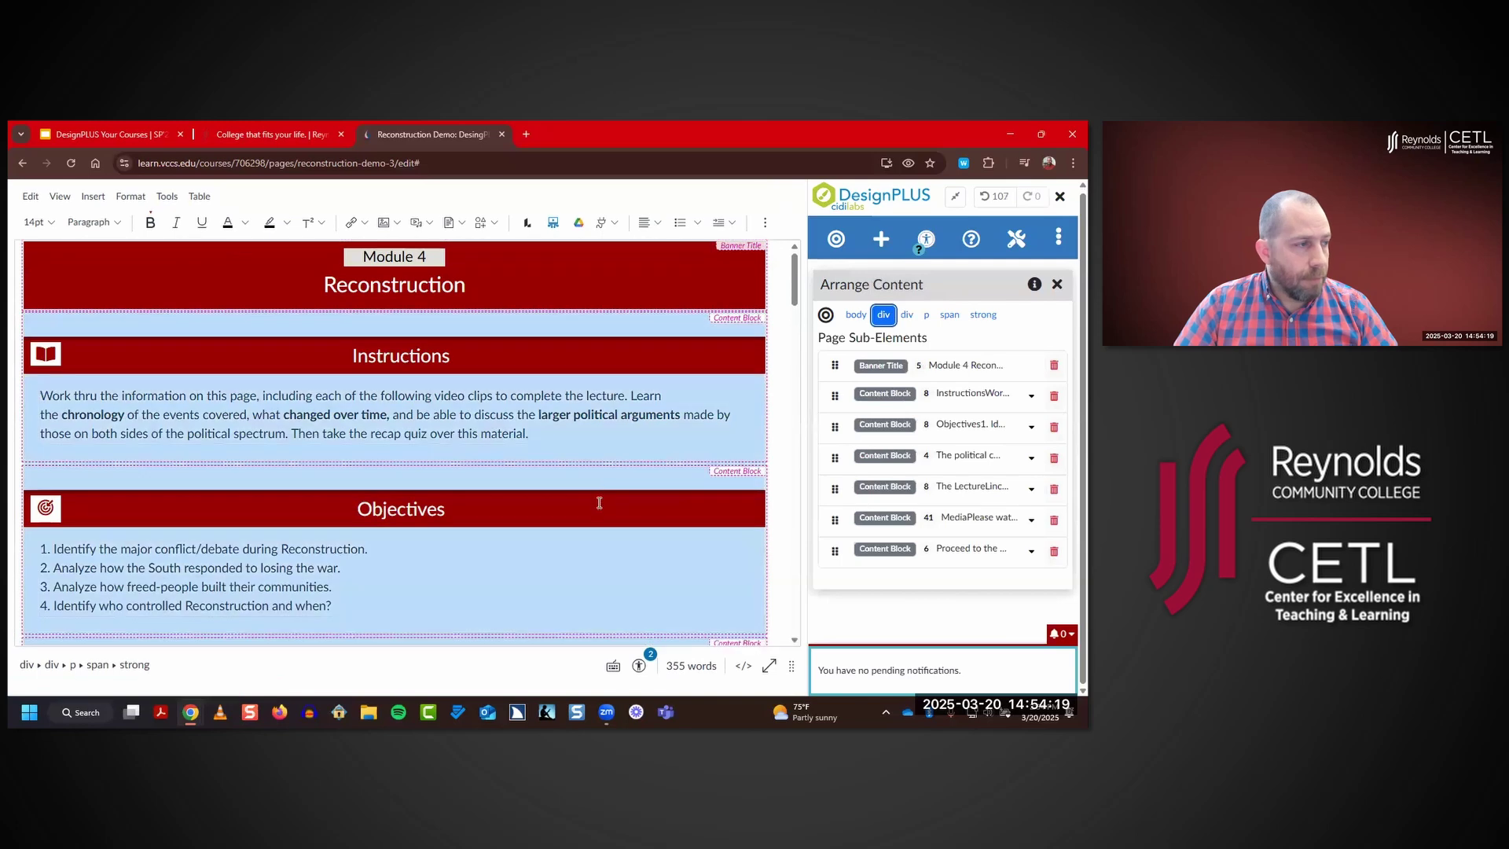
left_click_drag(835, 459, 849, 518)
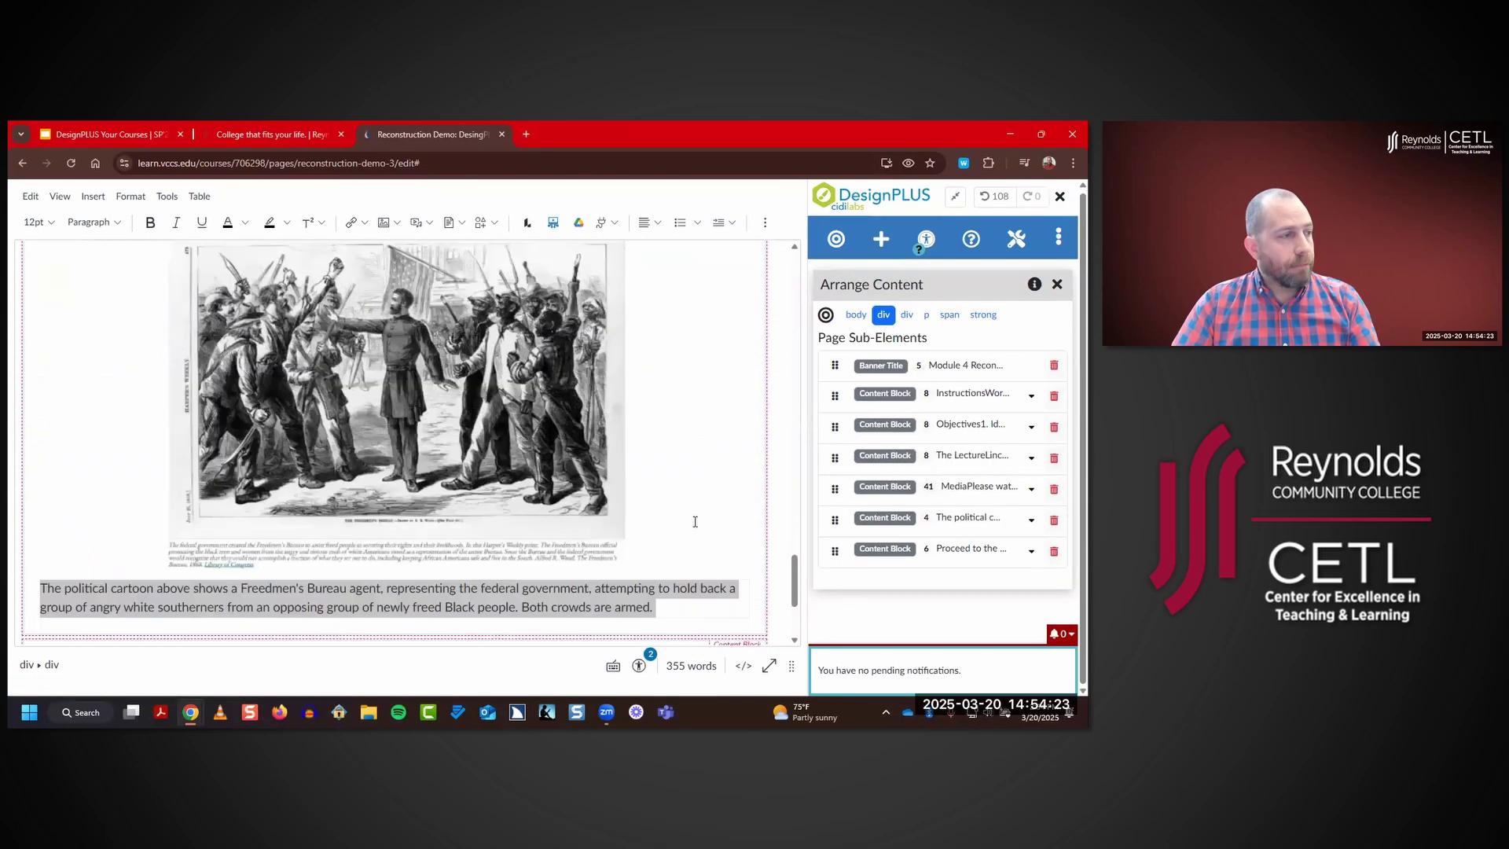
scroll(694, 522, "up", 15)
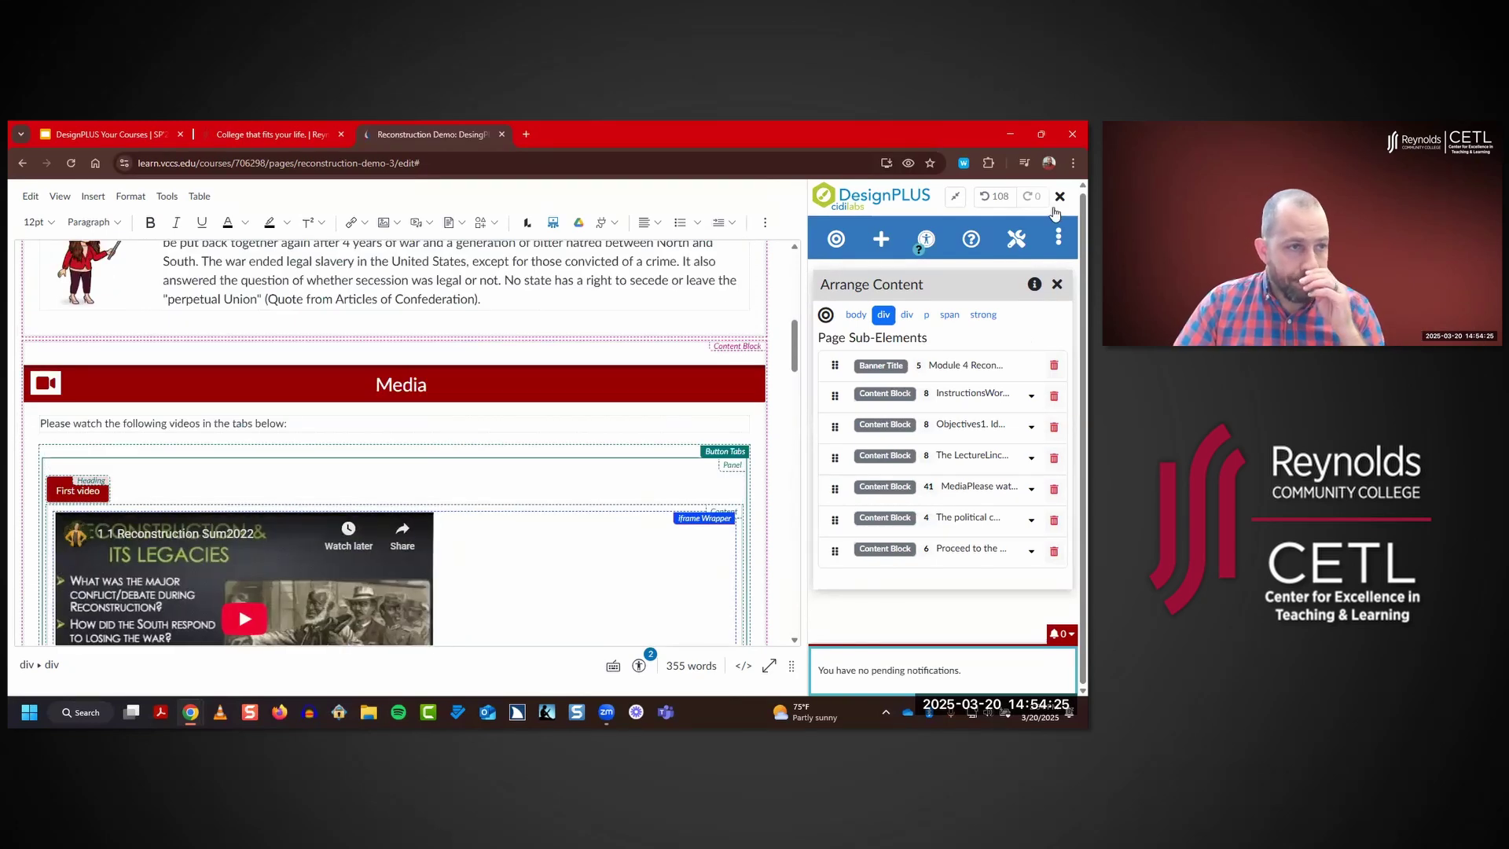
left_click(991, 197)
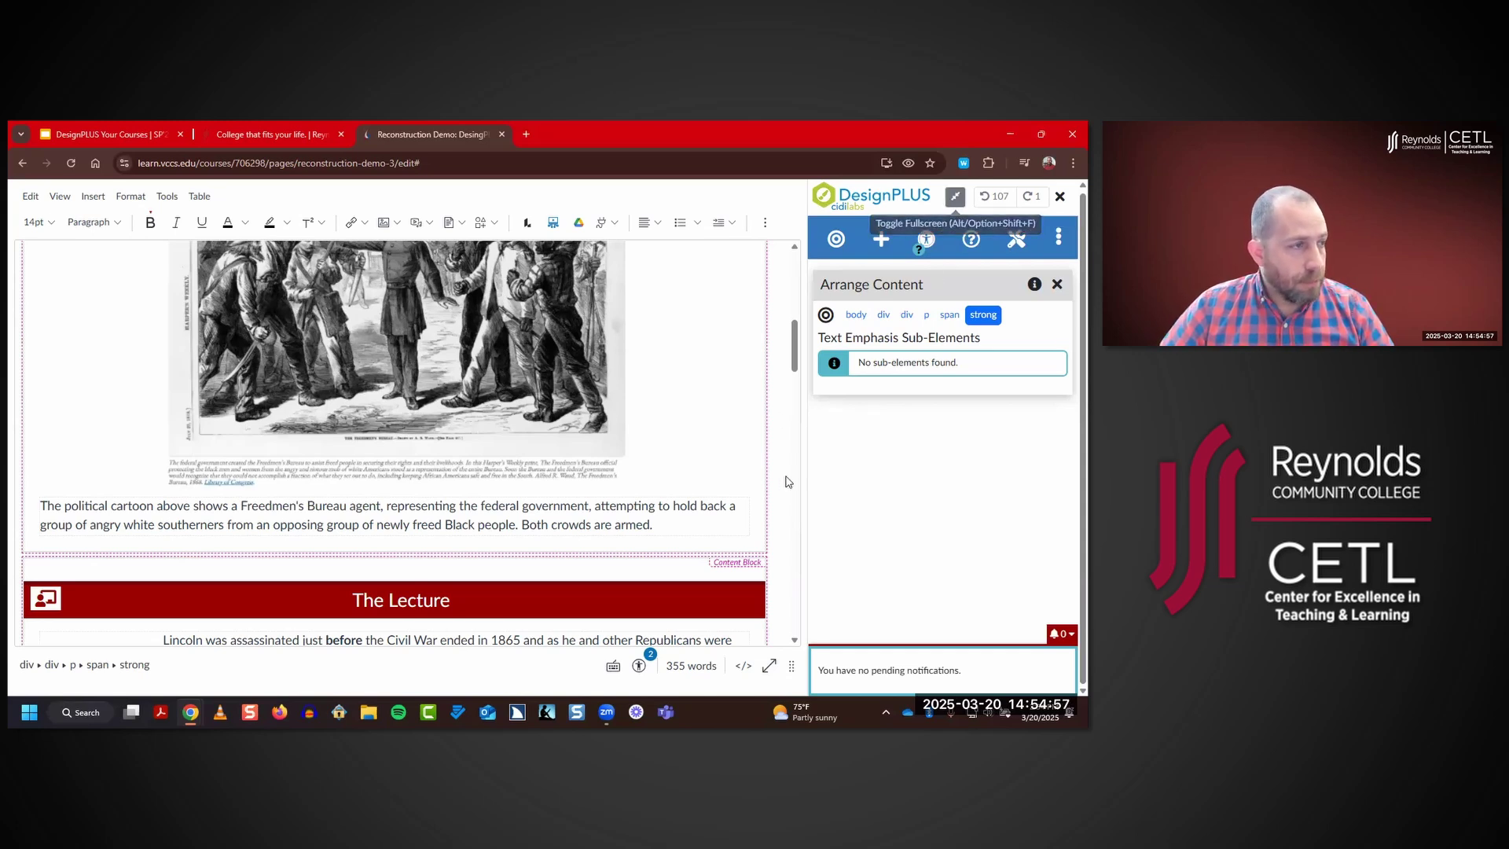
- Open the Accessibility Checker, cancel editing the Reconstruction Demo page and discard the unsaved changes
left_click(639, 666)
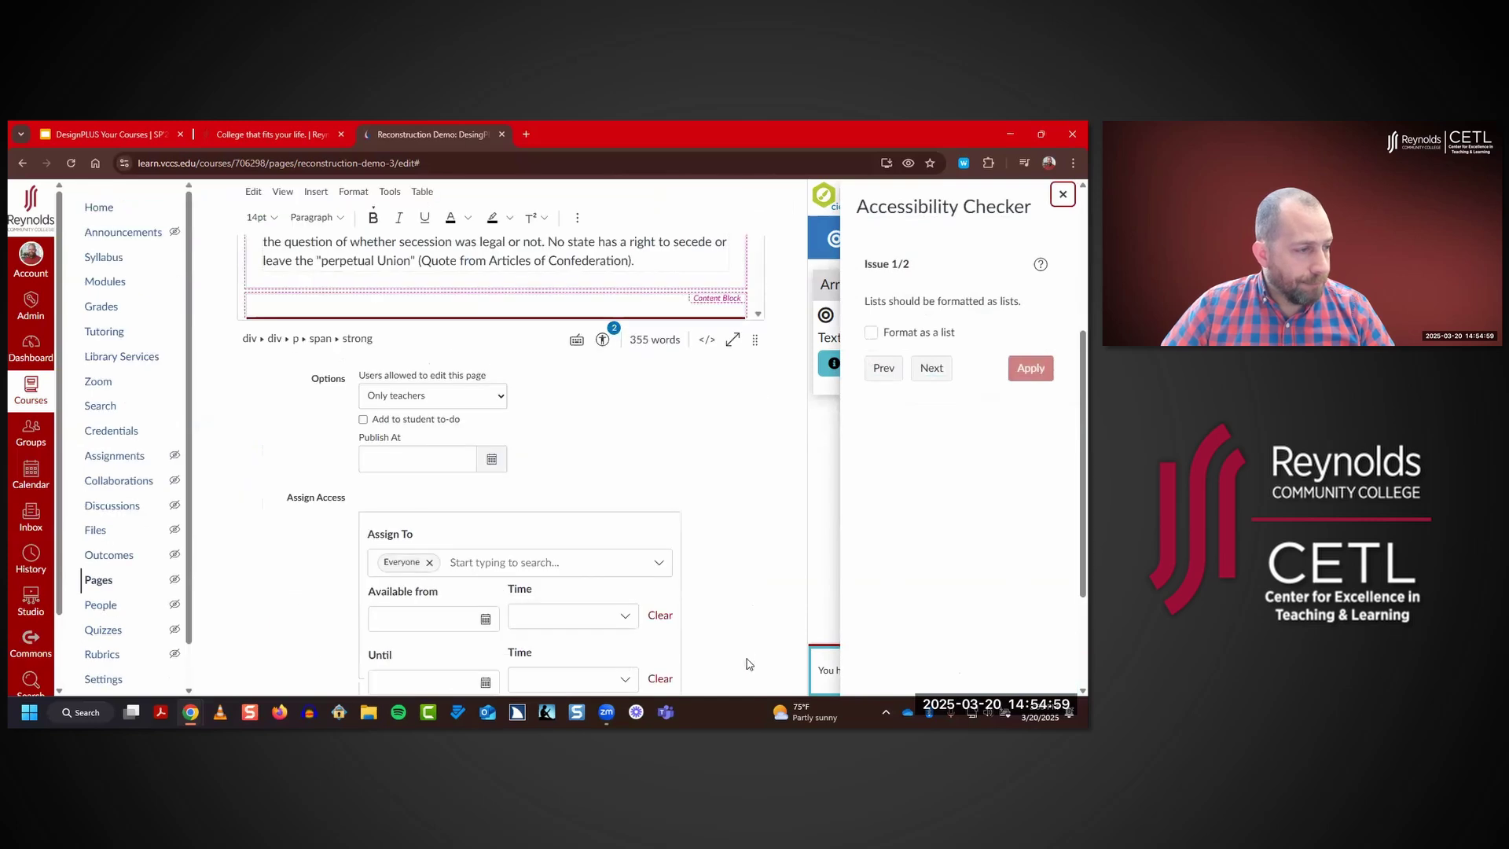
scroll(747, 664, "down", 2)
left_click(604, 642)
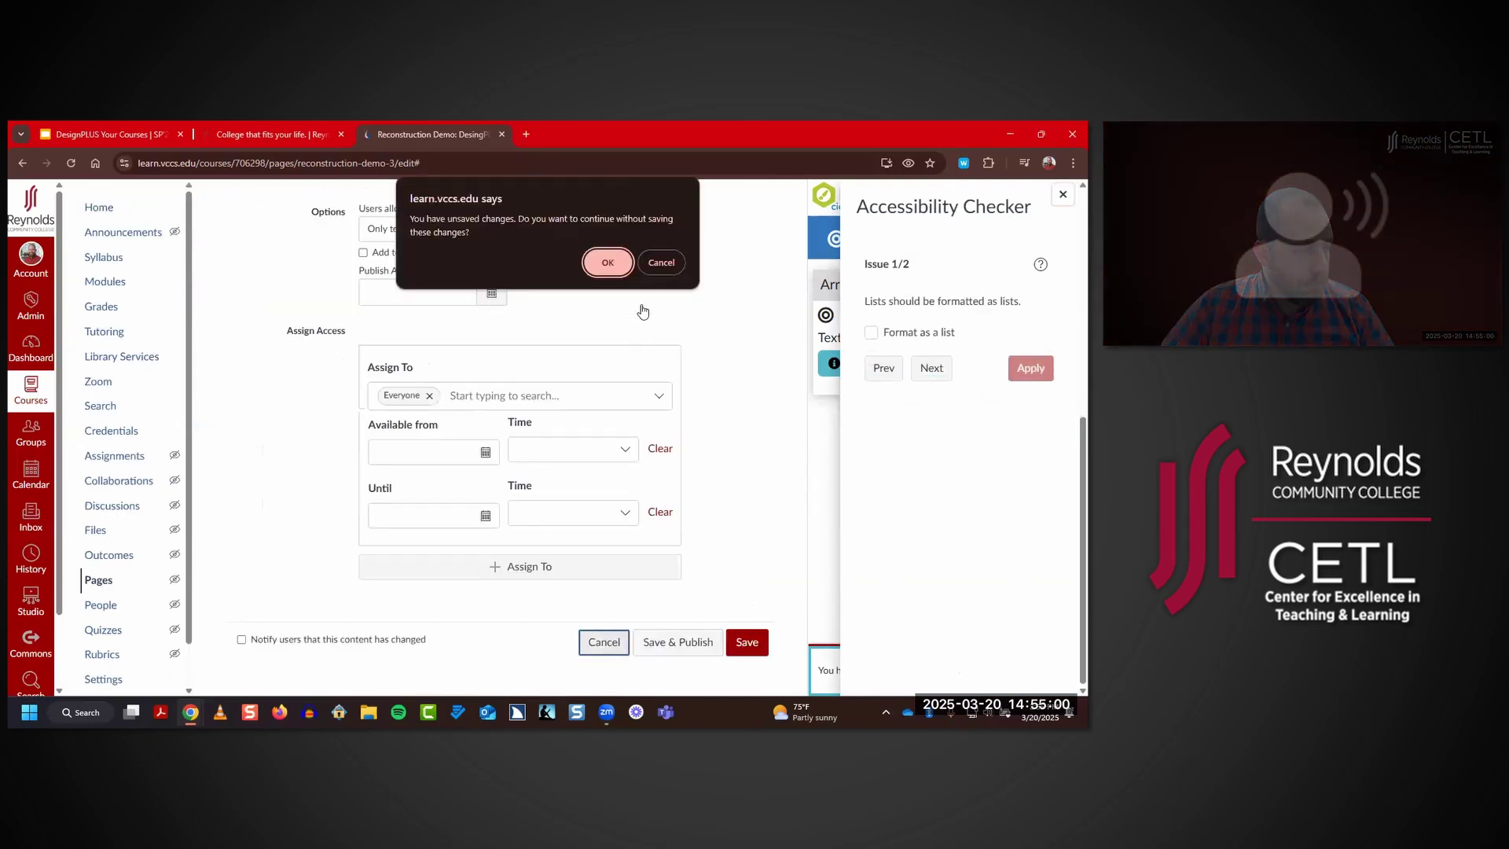
left_click(610, 260)
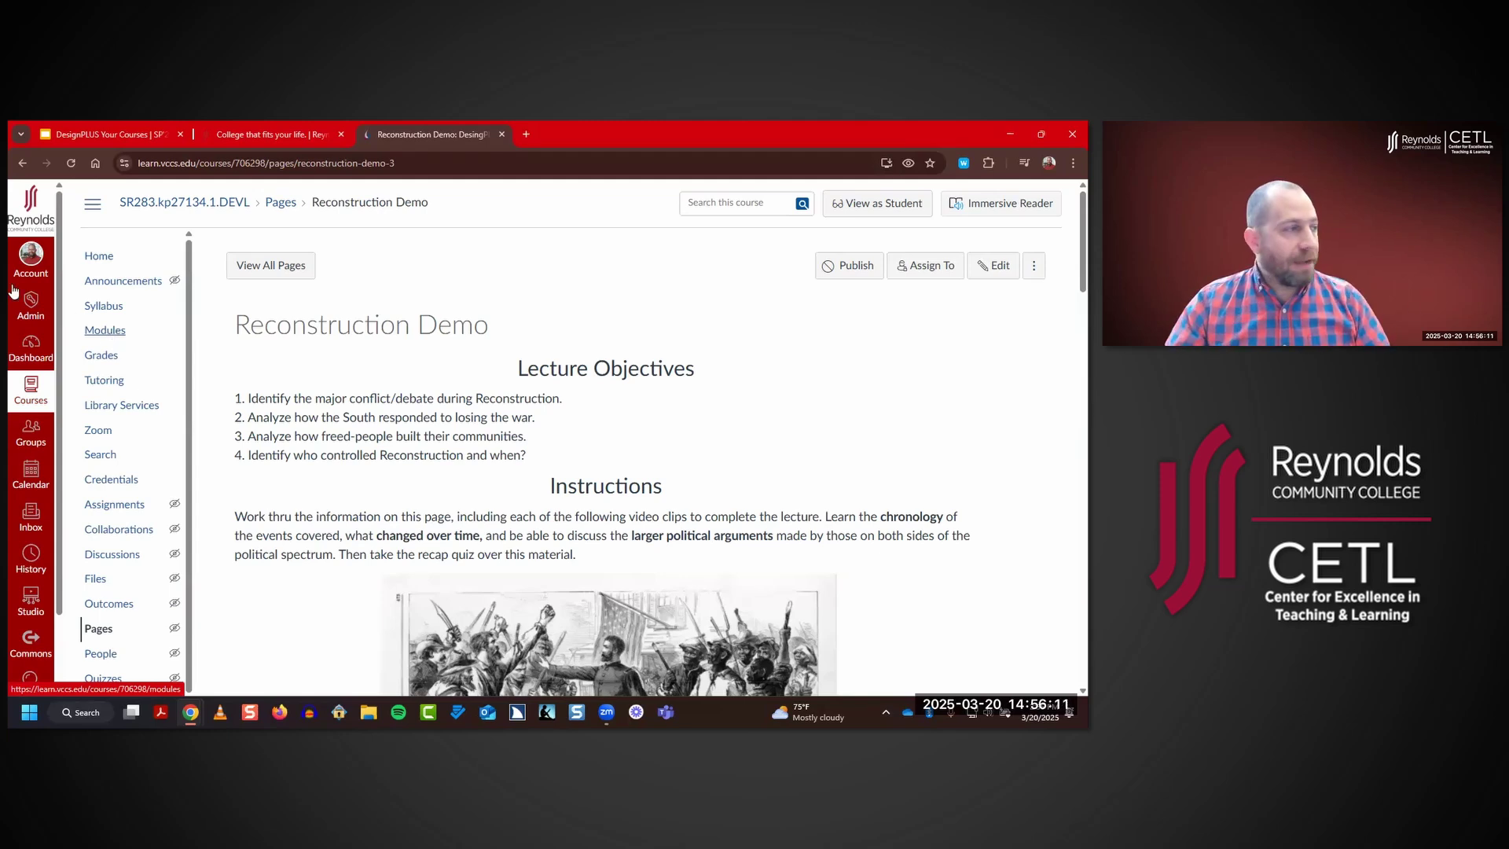
- Open the course modules and examine the full-module and individual page templates in the Templates module
left_click(110, 337)
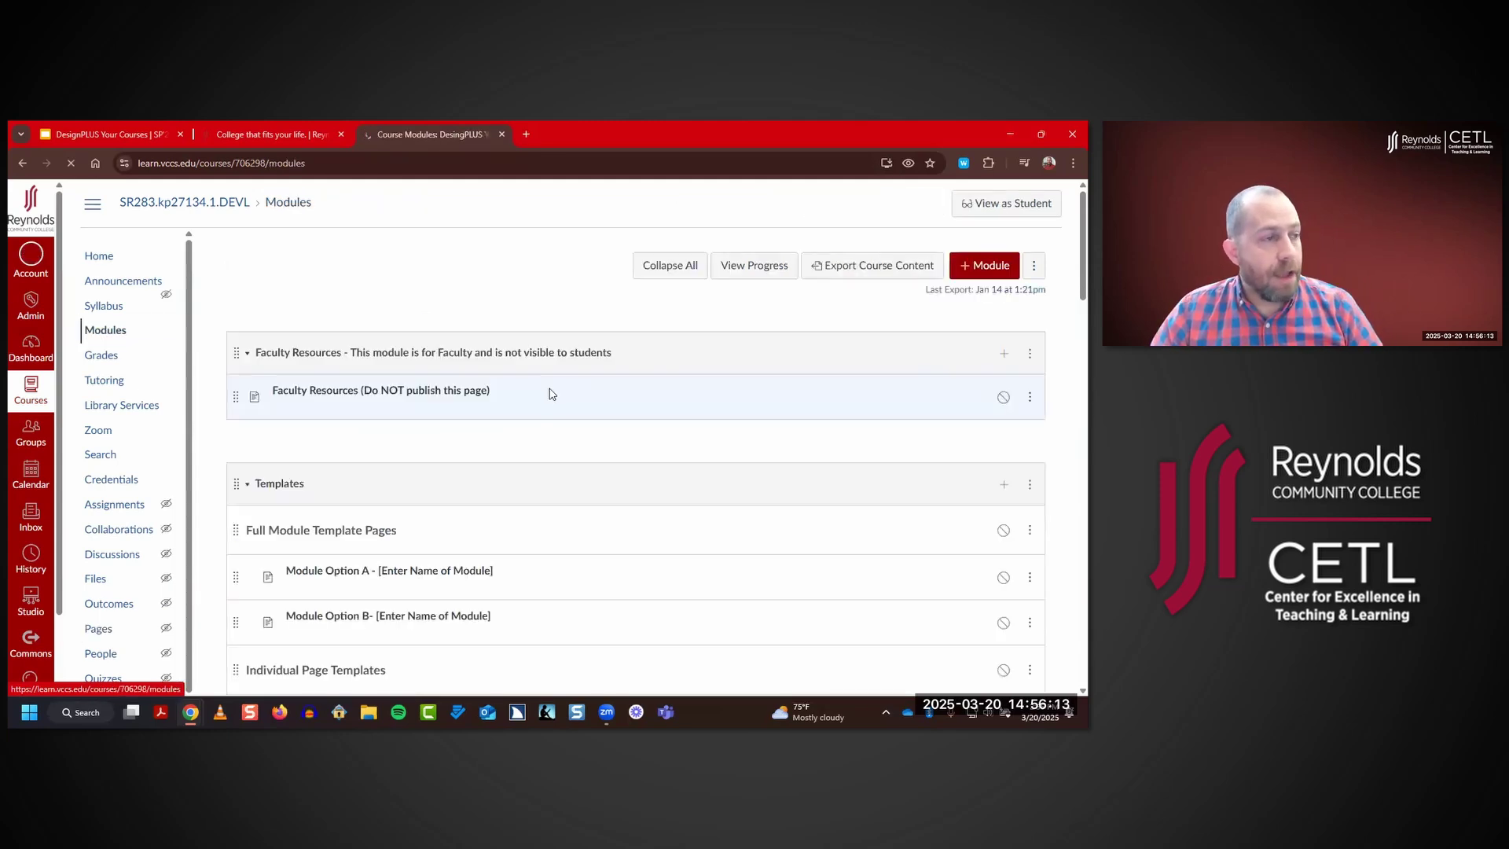
scroll(535, 393, "down", 6)
scroll(441, 389, "up", 2)
scroll(330, 403, "up", 4)
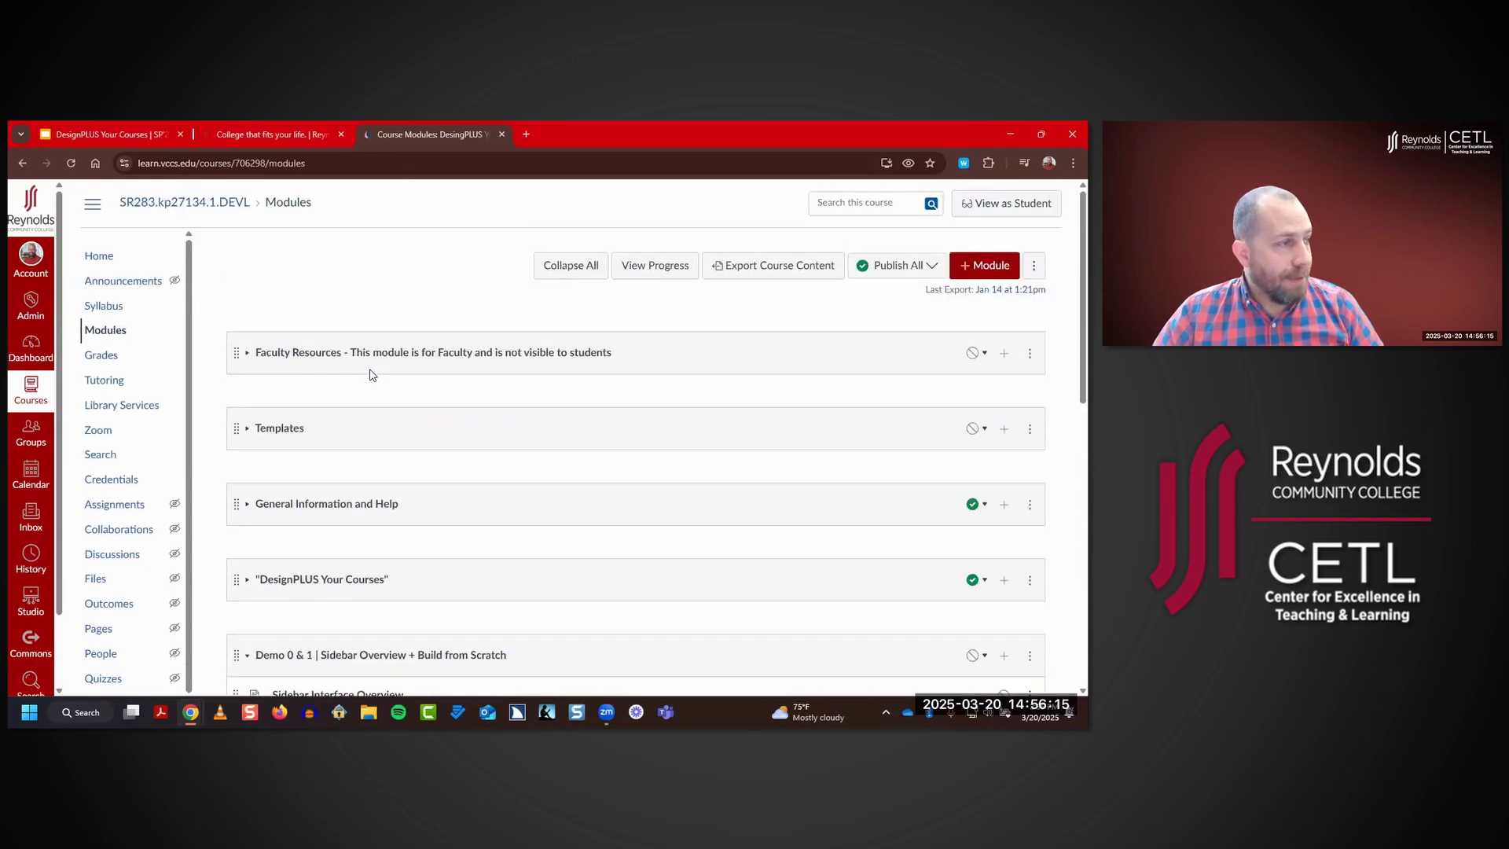
left_click(287, 428)
scroll(613, 409, "down", 1)
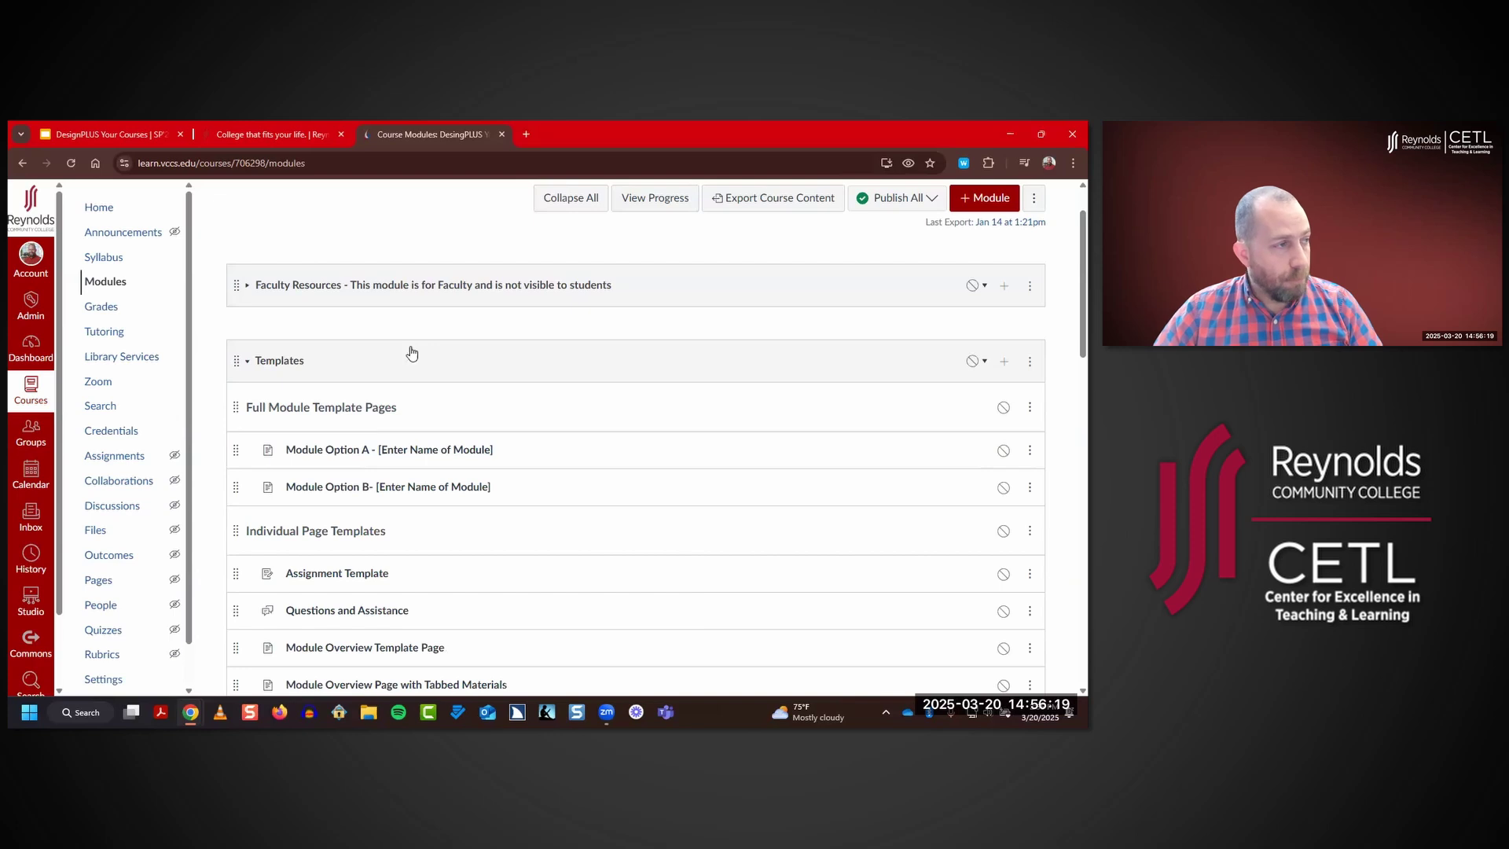
left_click(287, 359)
left_click(286, 360)
scroll(535, 314, "down", 2)
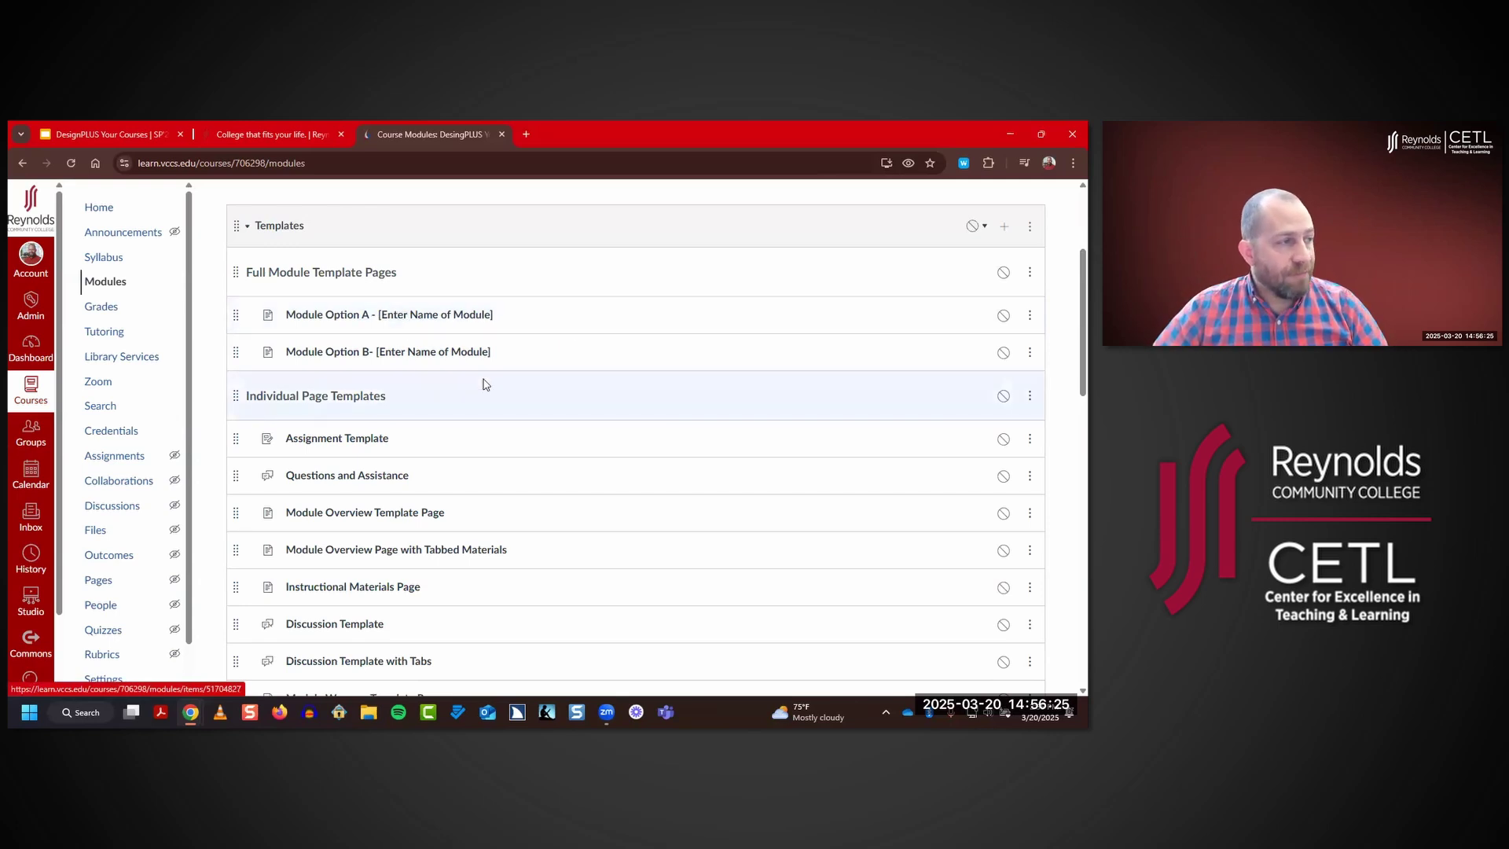
scroll(346, 438, "down", 1)
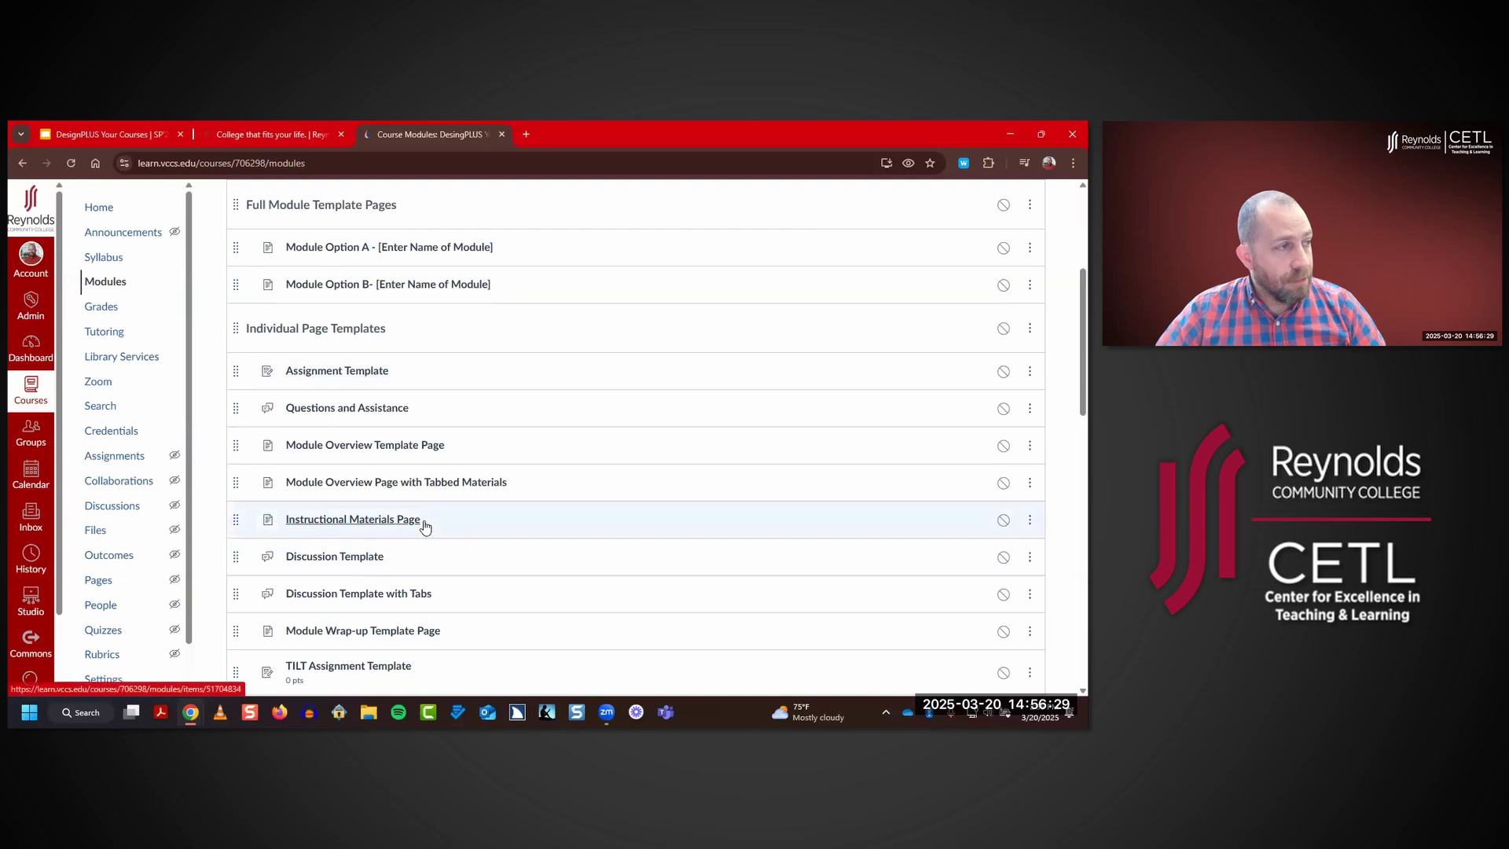
- View the Copy To options for the Module Overview Page with Tabbed Materials template and cancel without copying it
scroll(426, 527, "up", 1)
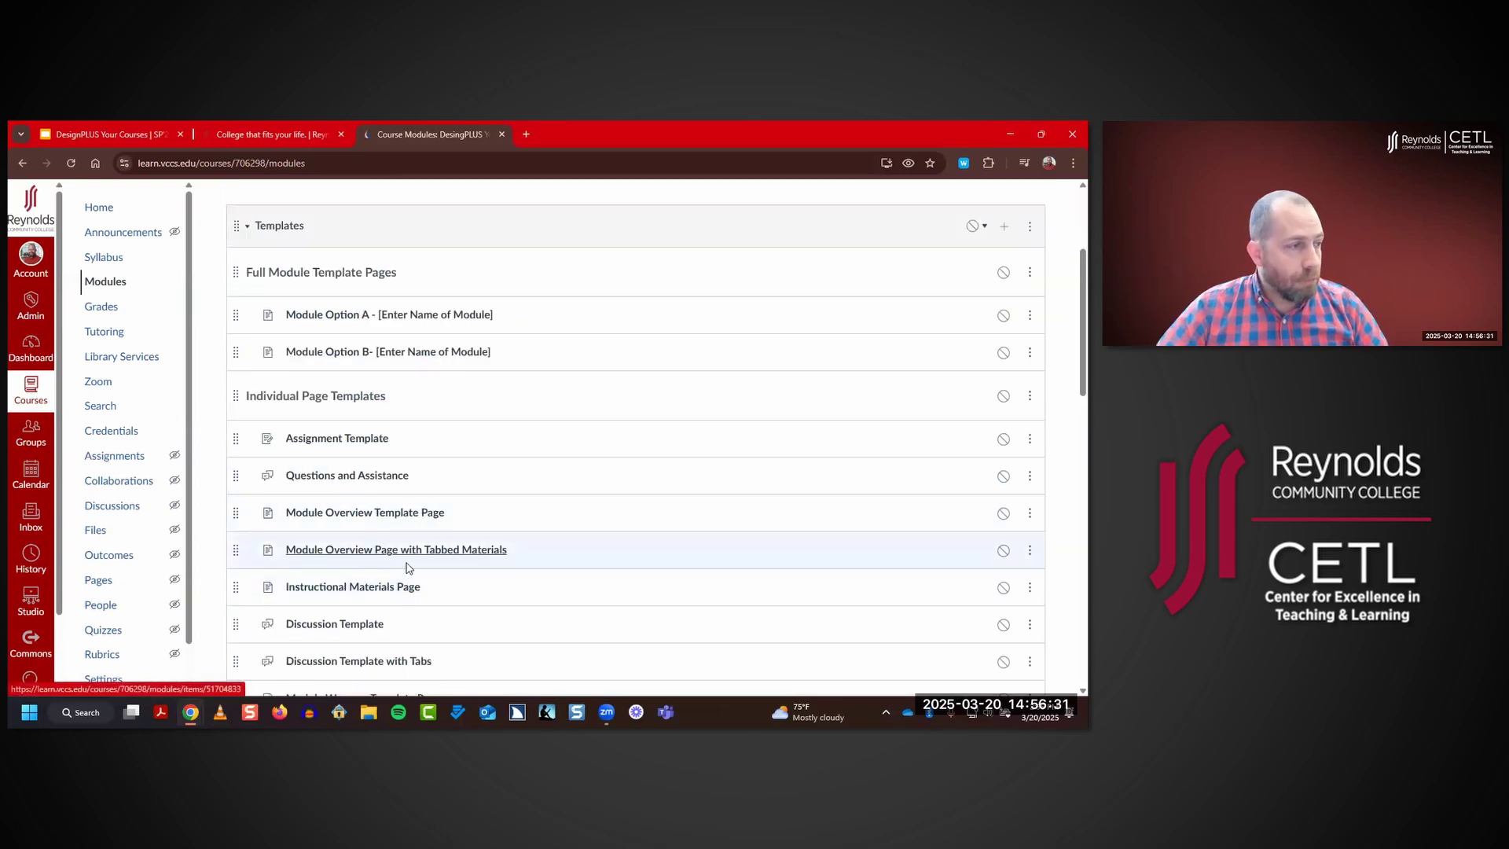
scroll(510, 543, "down", 1)
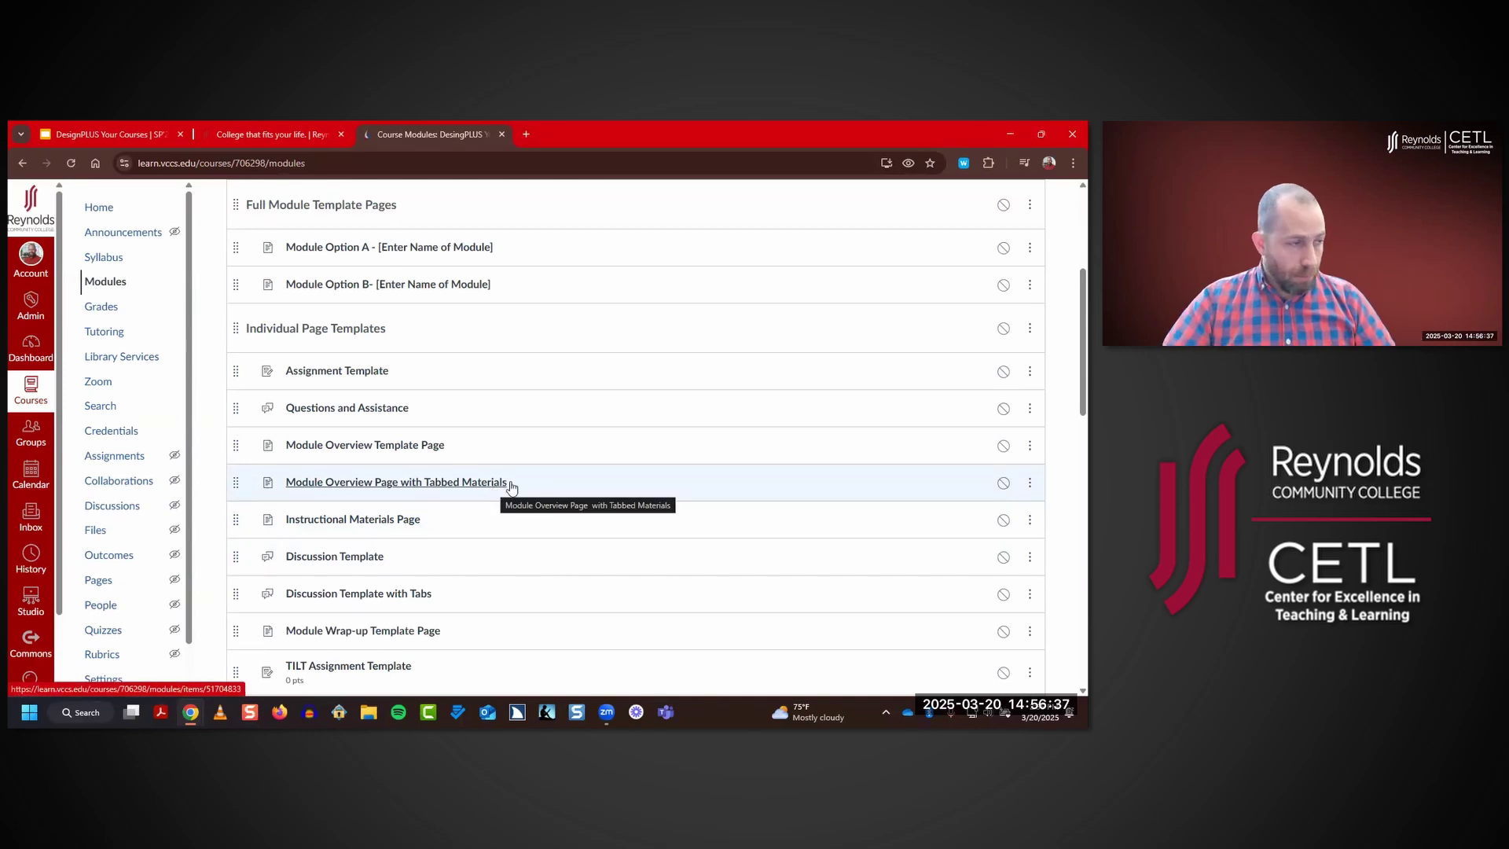
left_click(1031, 483)
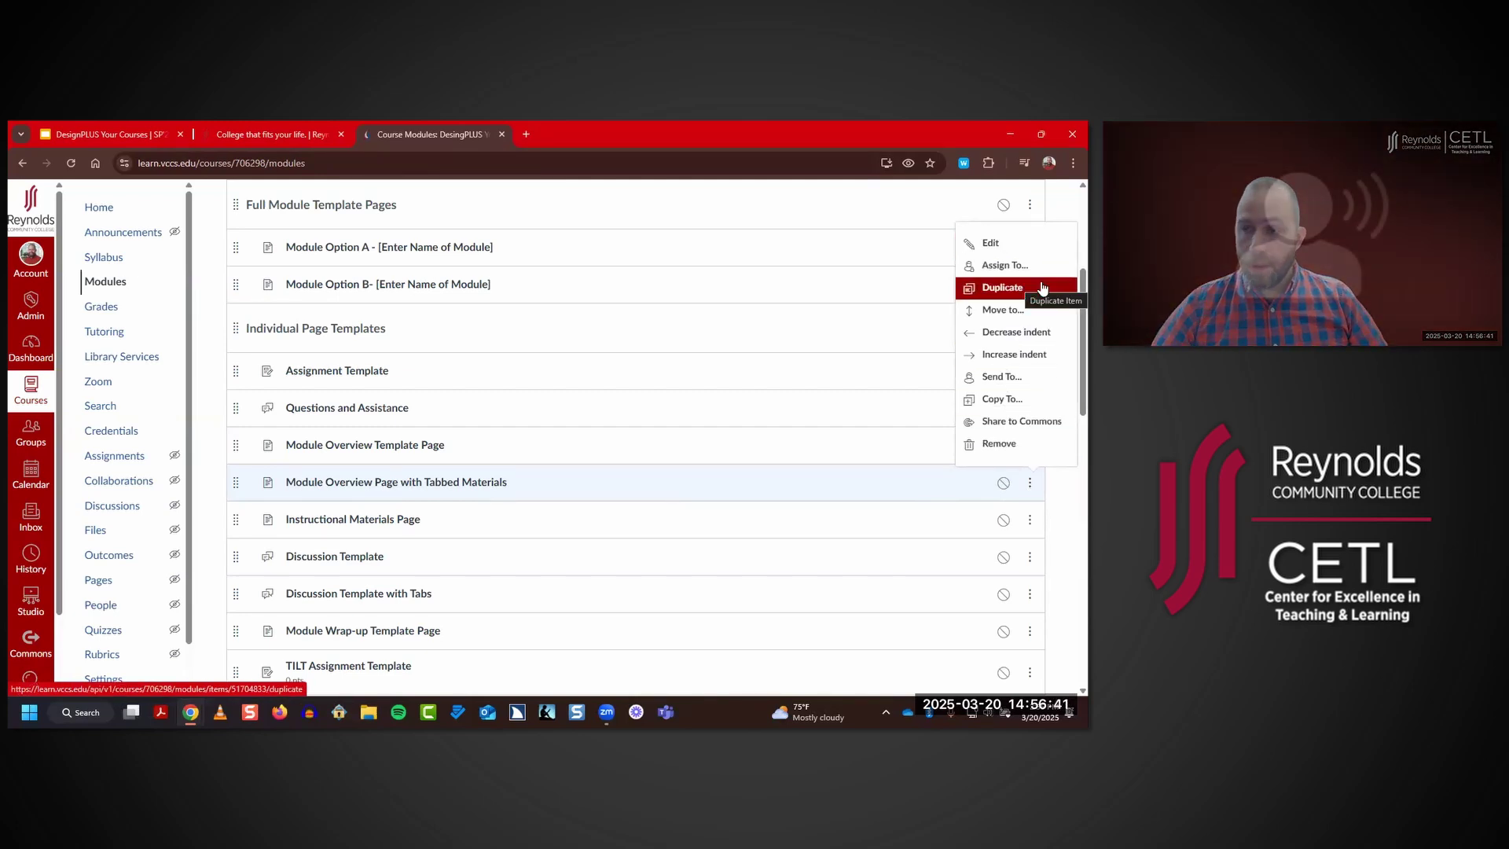
left_click(1009, 400)
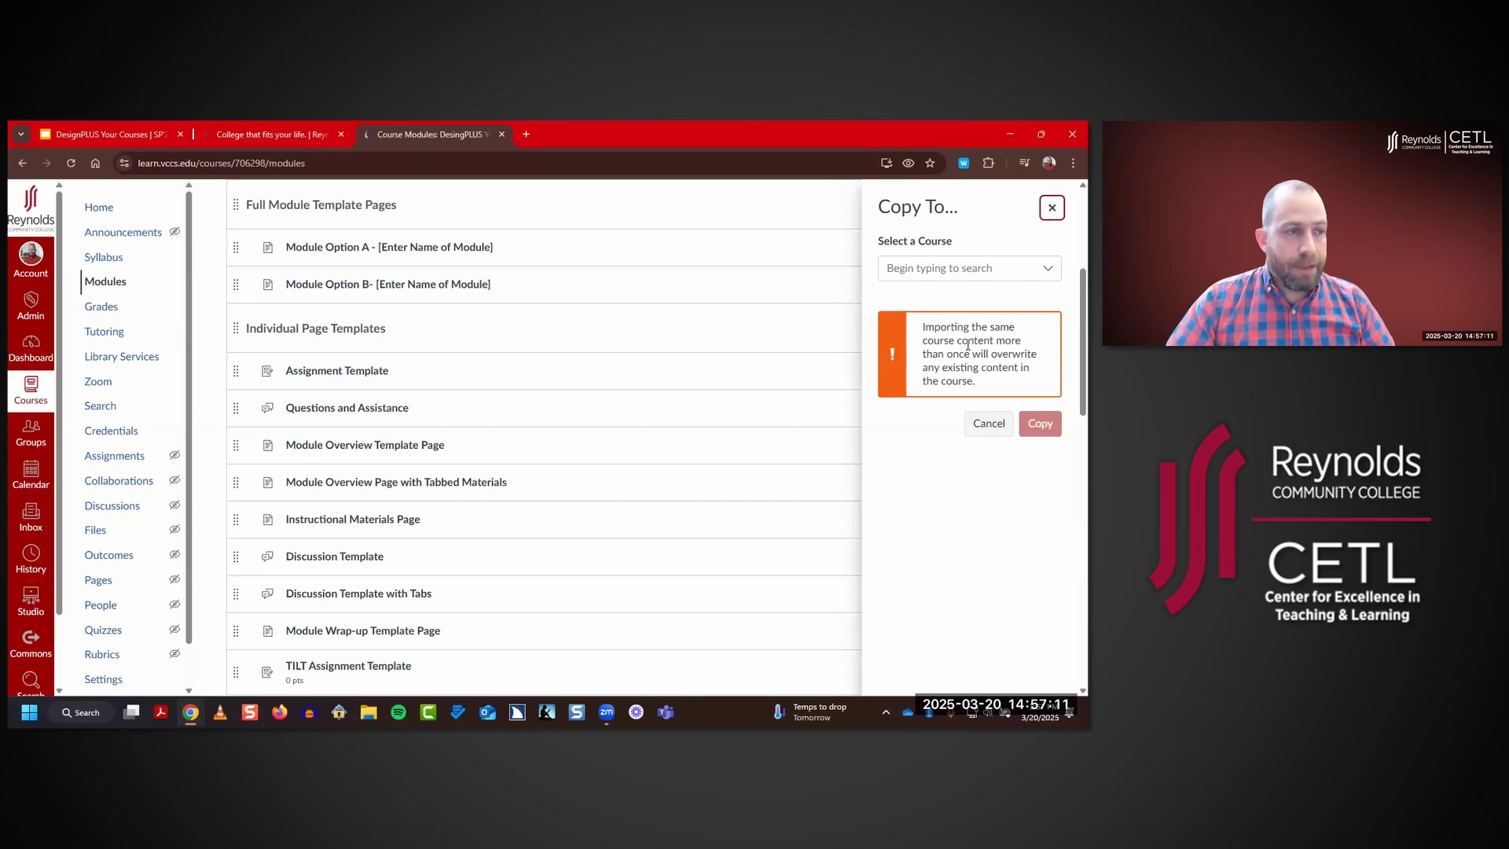
left_click(988, 423)
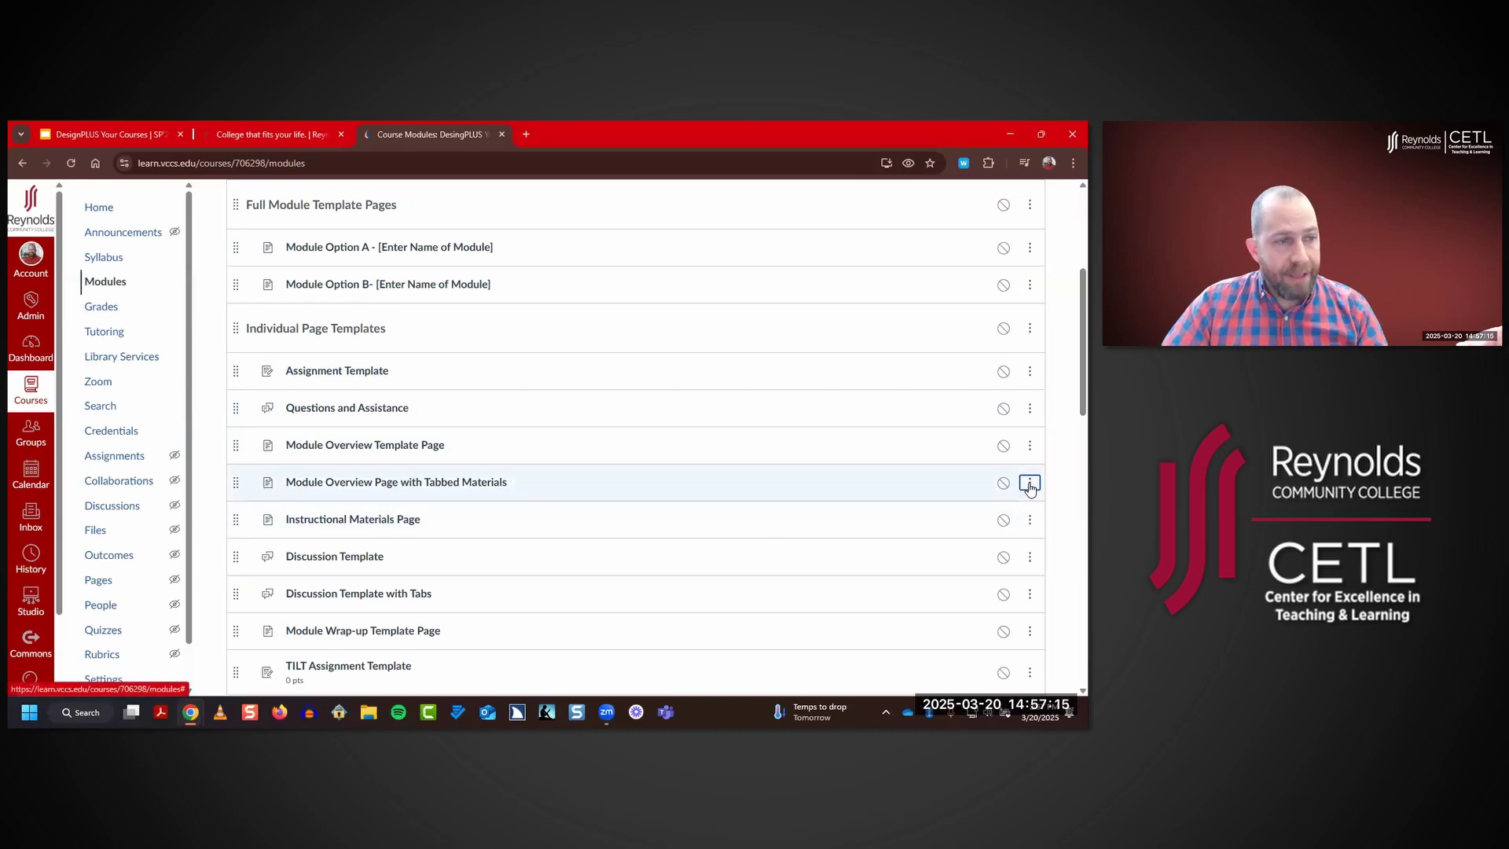
- Duplicate the Module Overview Page with Tabbed Materials template and open Module Overview Page with Tabbed Materials Copy 2 in the Demo 3 module
left_click(1029, 485)
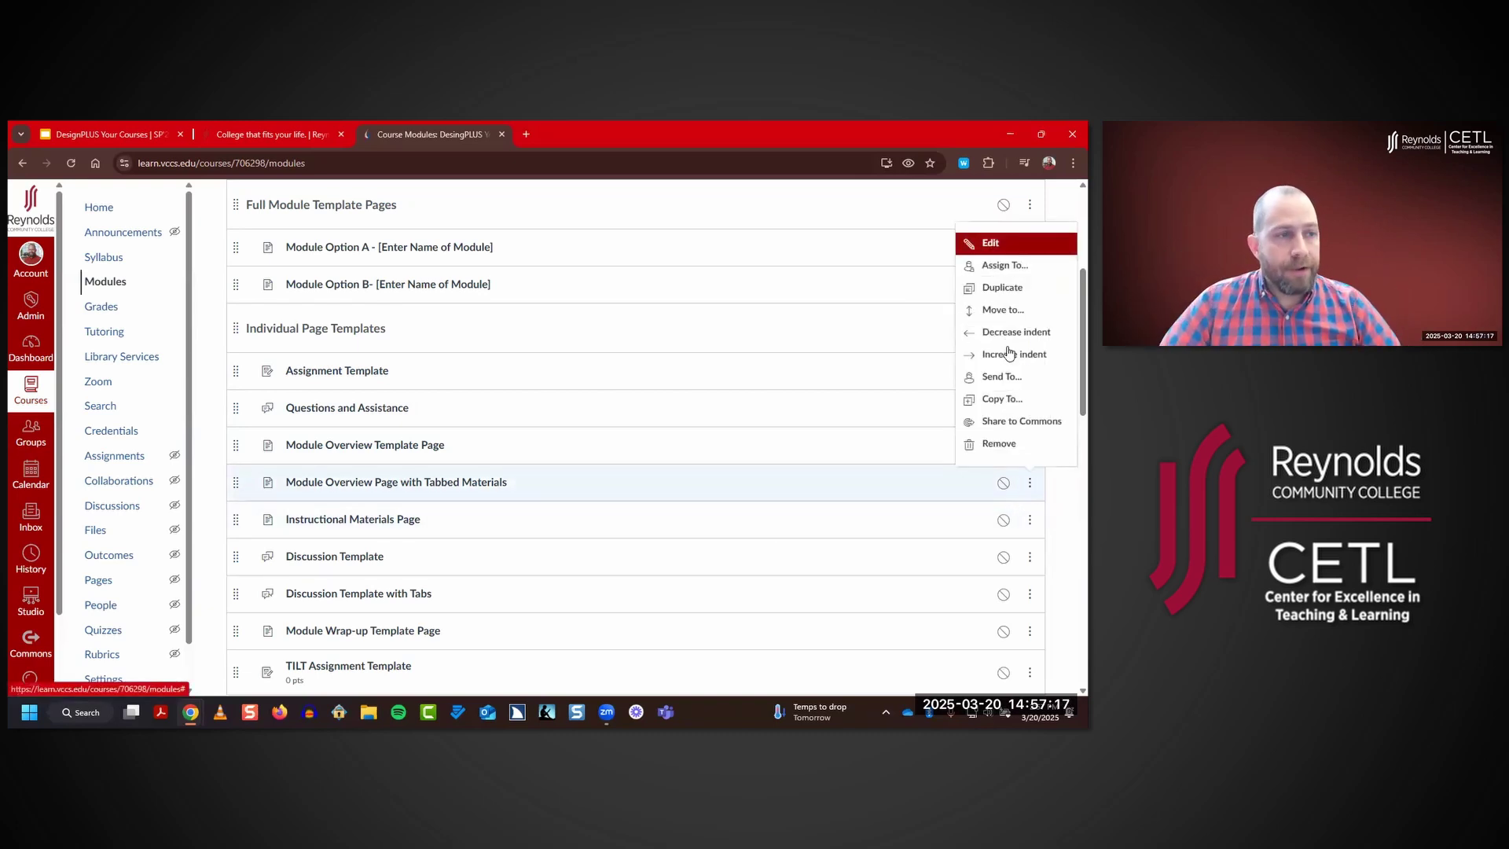
left_click(1006, 289)
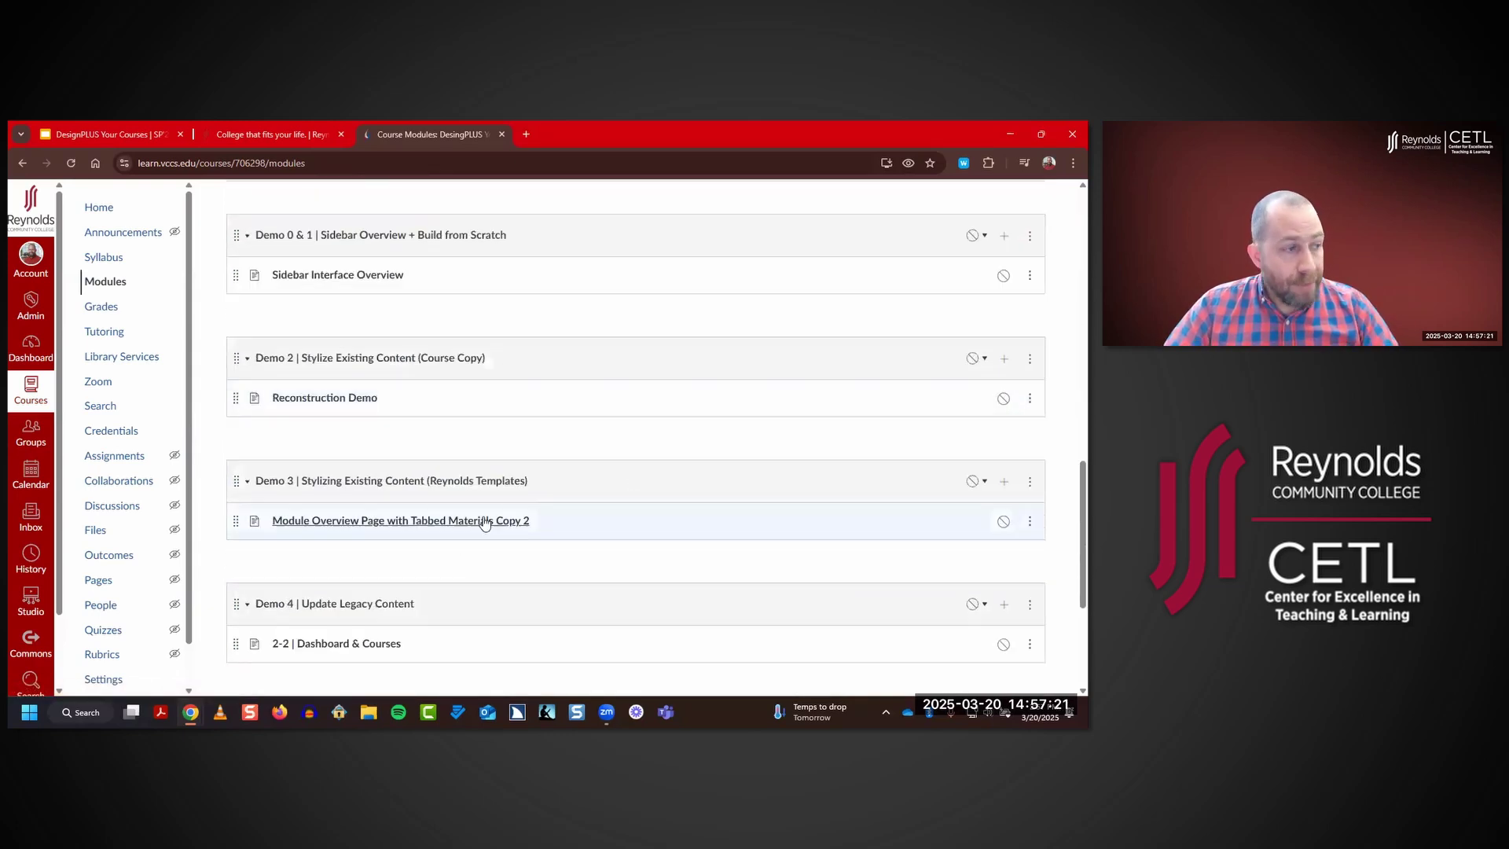
left_click(484, 522)
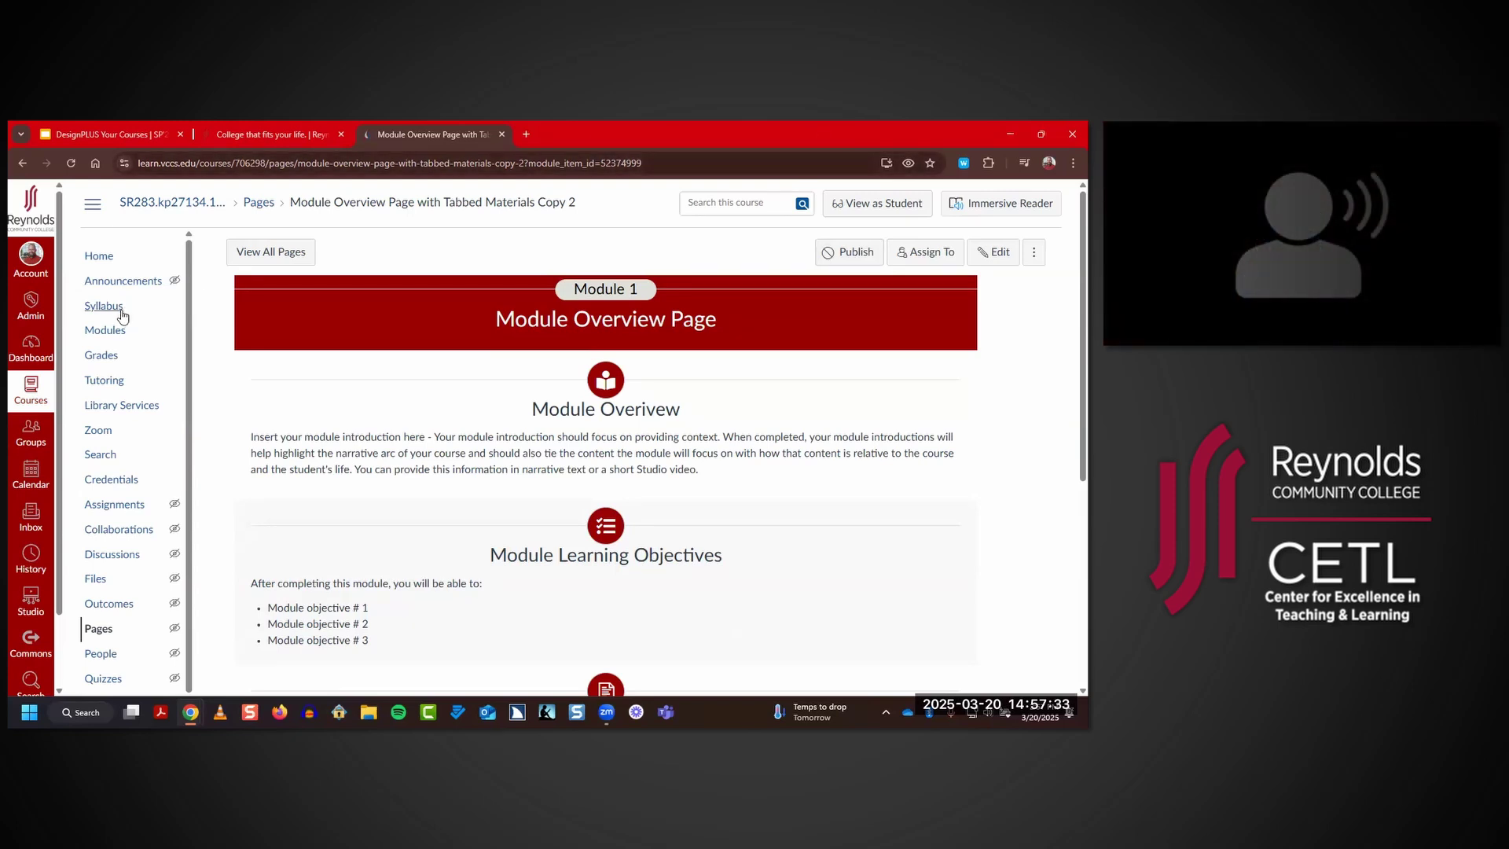
- Go to the course home page and open the Accordions, Expanders, & Tabs page from its Table of Contents
left_click(99, 256)
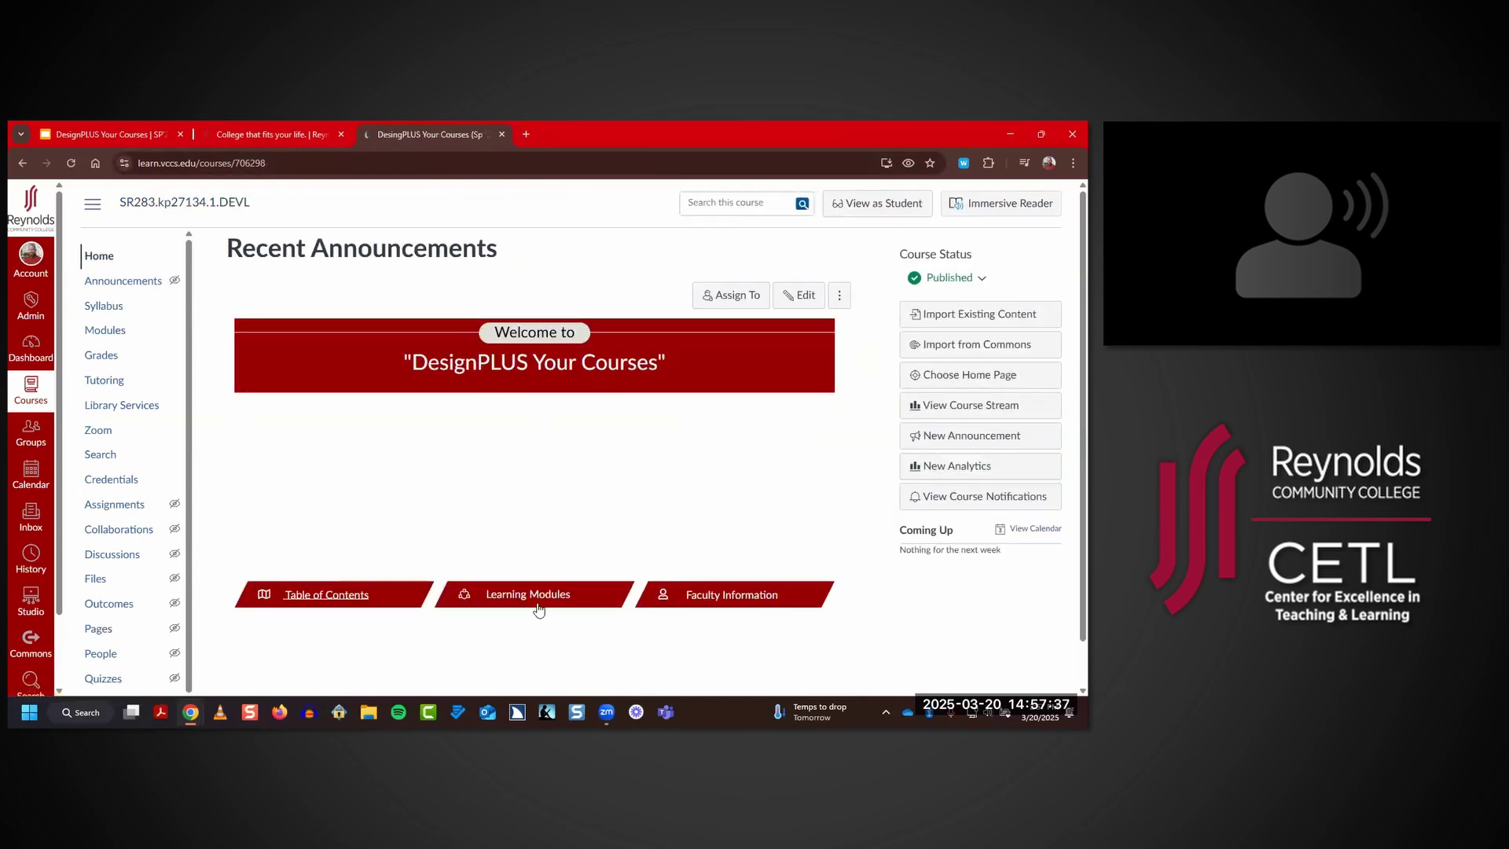
left_click(298, 595)
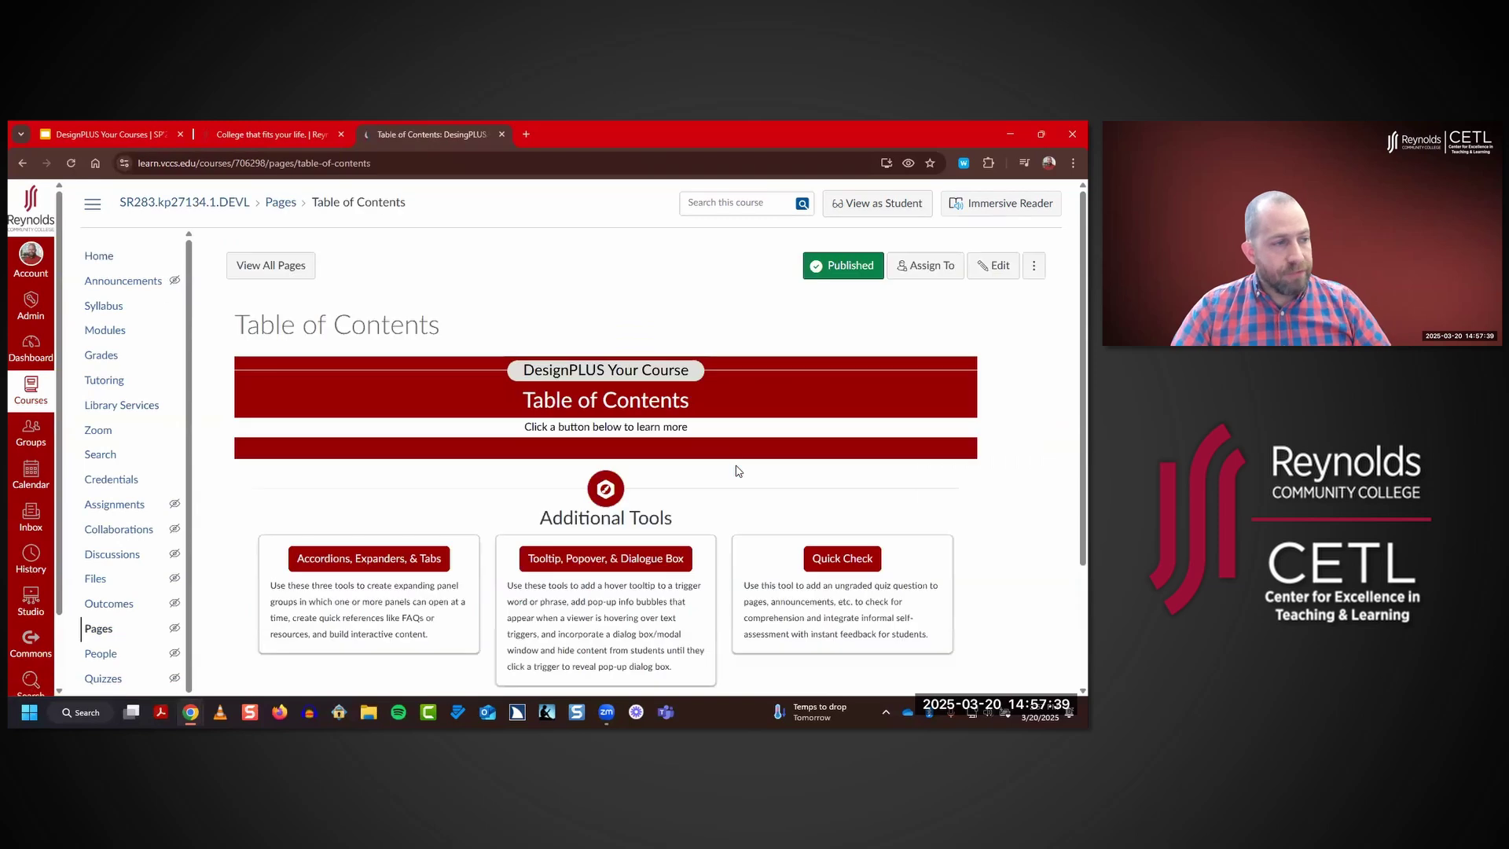
scroll(739, 471, "down", 1)
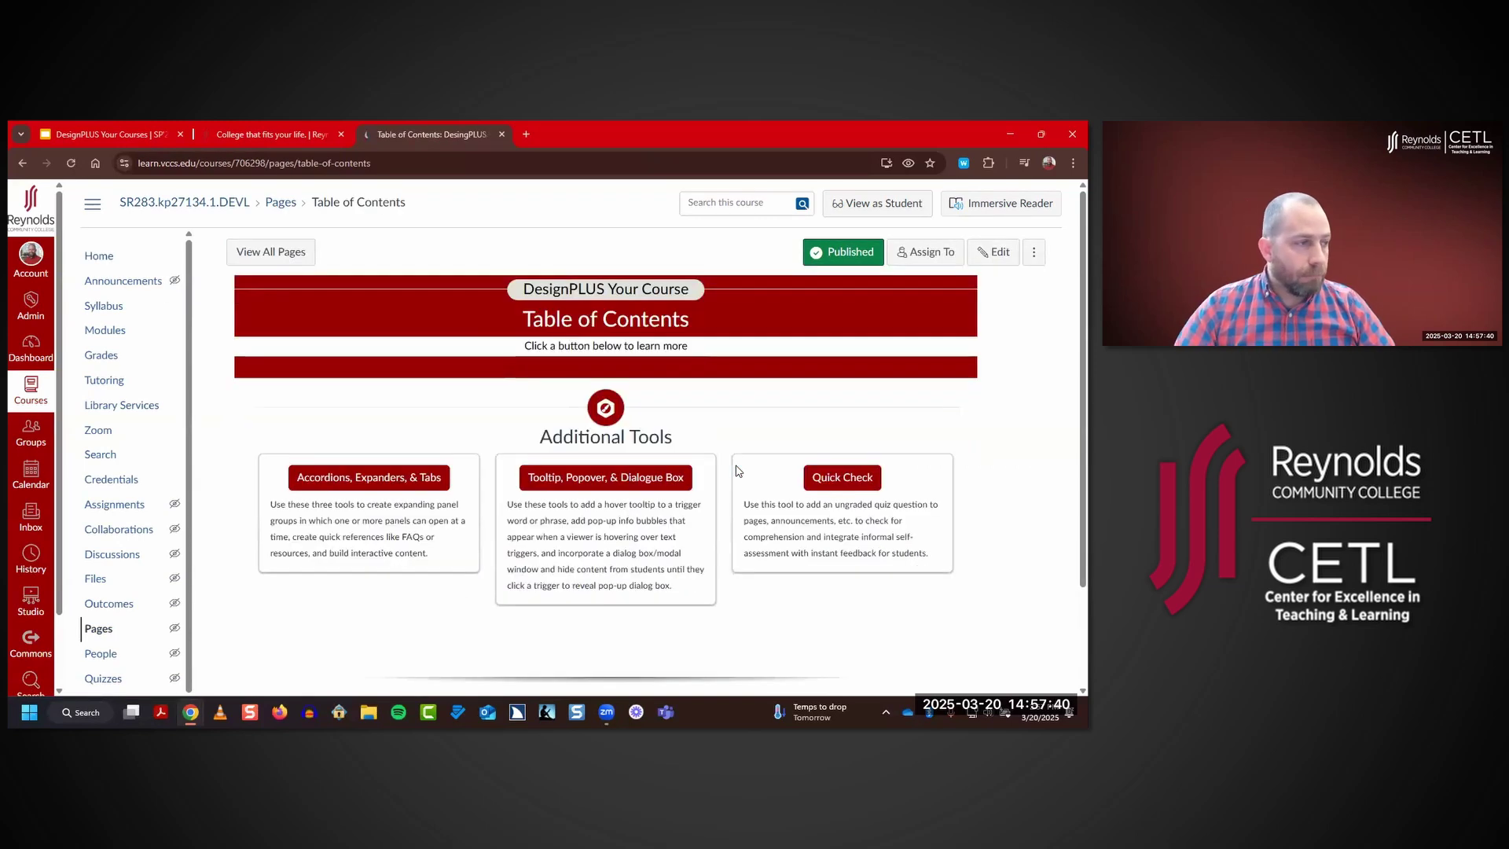
left_click(361, 478)
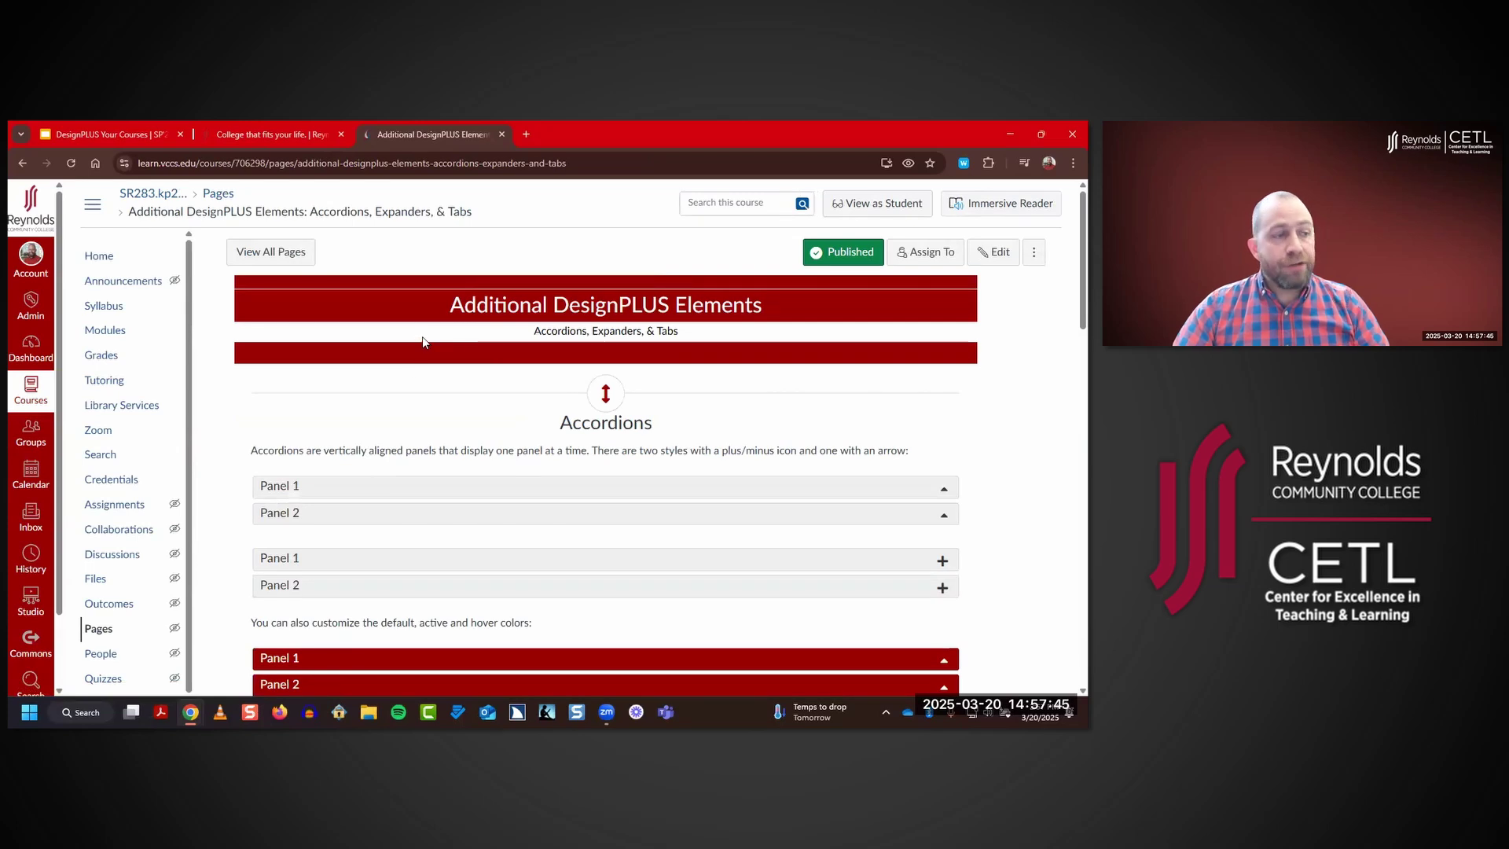
- Try the arrow-style accordion by opening Panel 1 and Panel 2 in turn, and test the plus/minus accordion's Panel 2
scroll(769, 356, "down", 1)
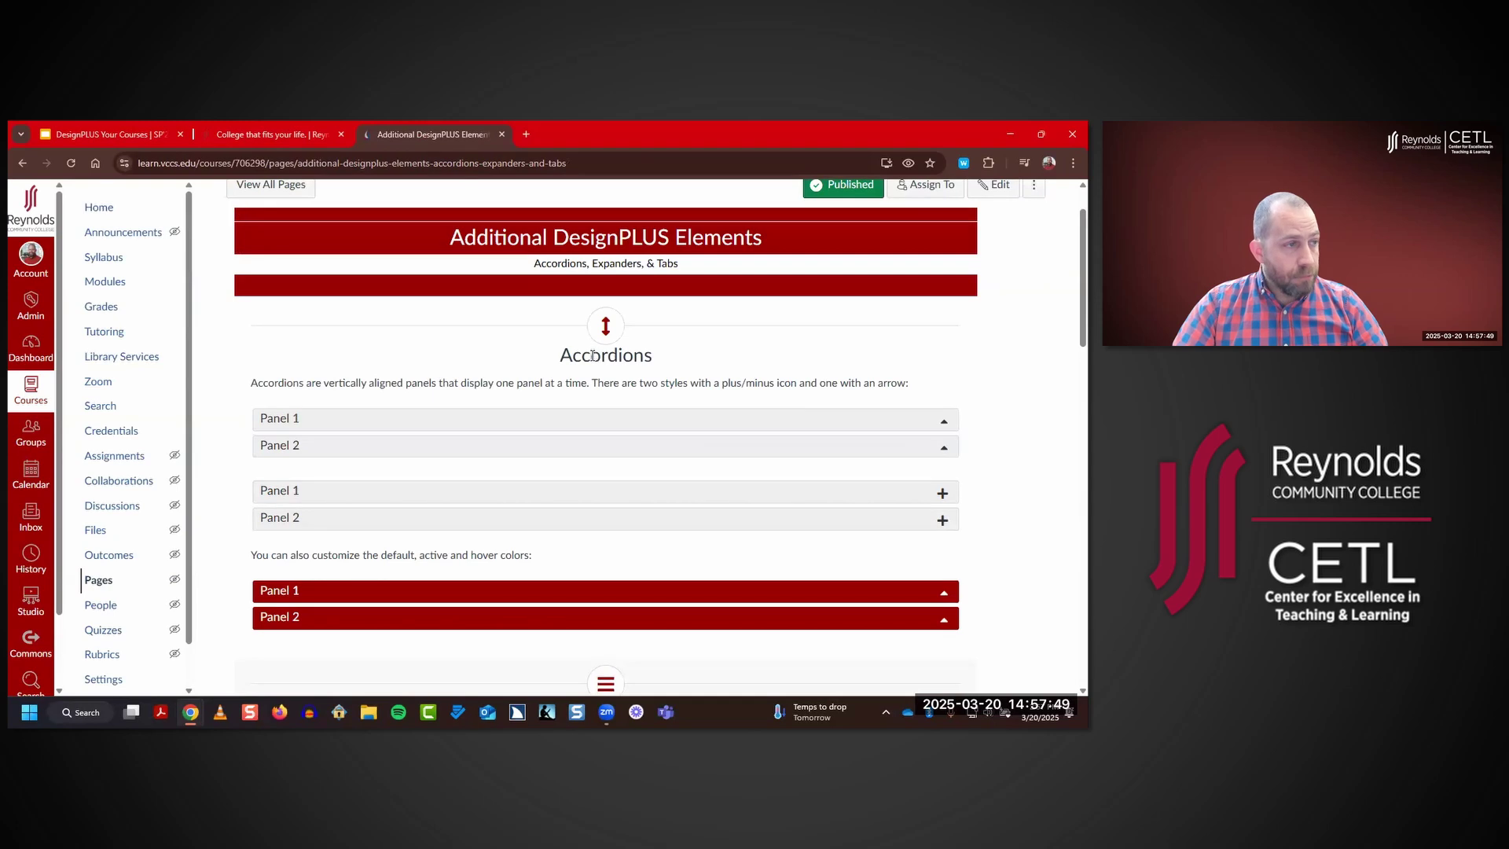
left_click(495, 416)
left_click(391, 500)
left_click(385, 424)
left_click(391, 495)
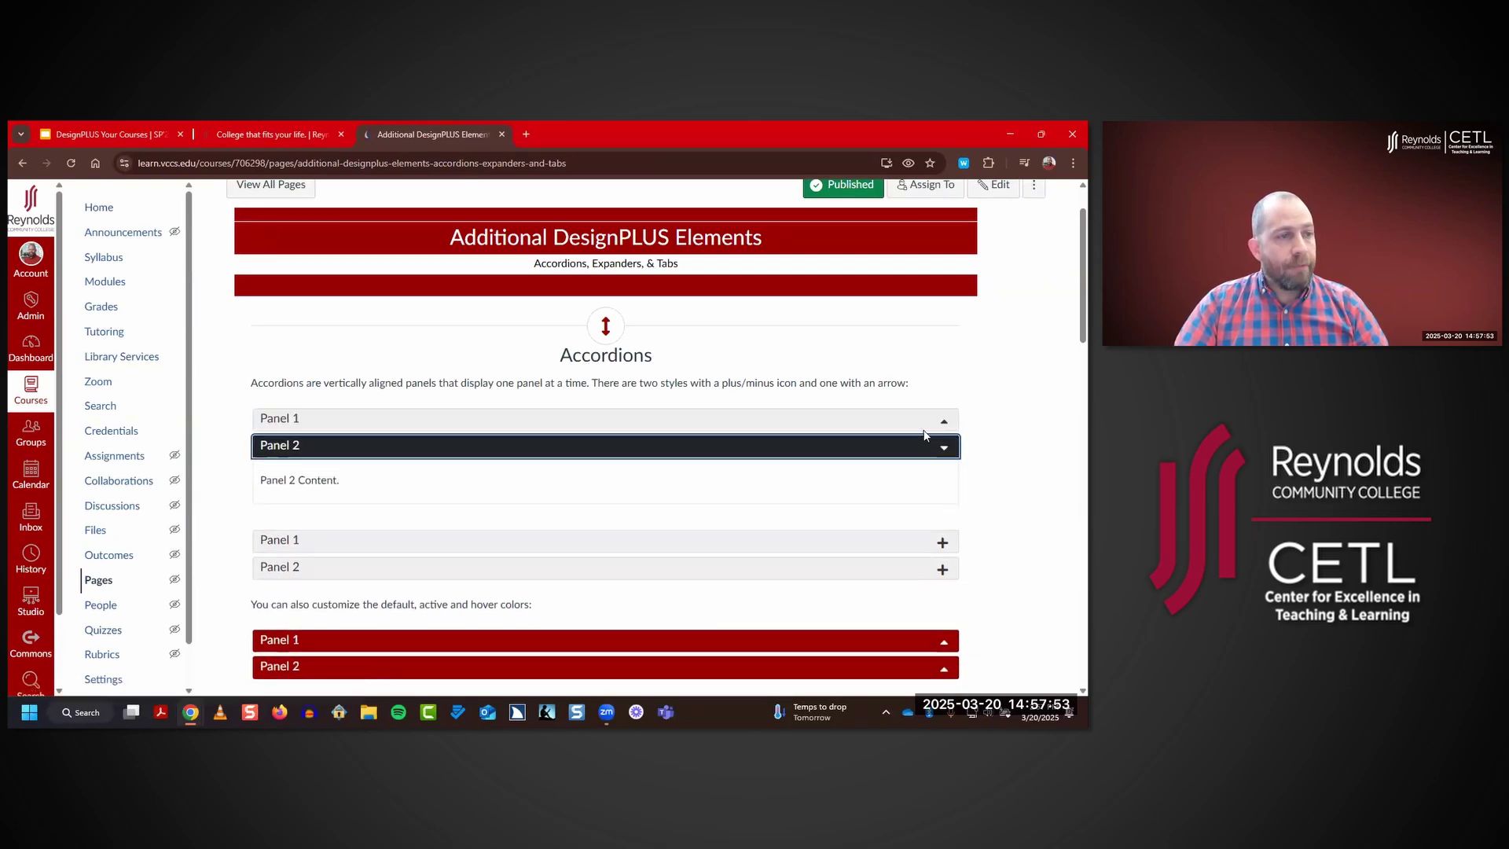
scroll(947, 460, "down", 2)
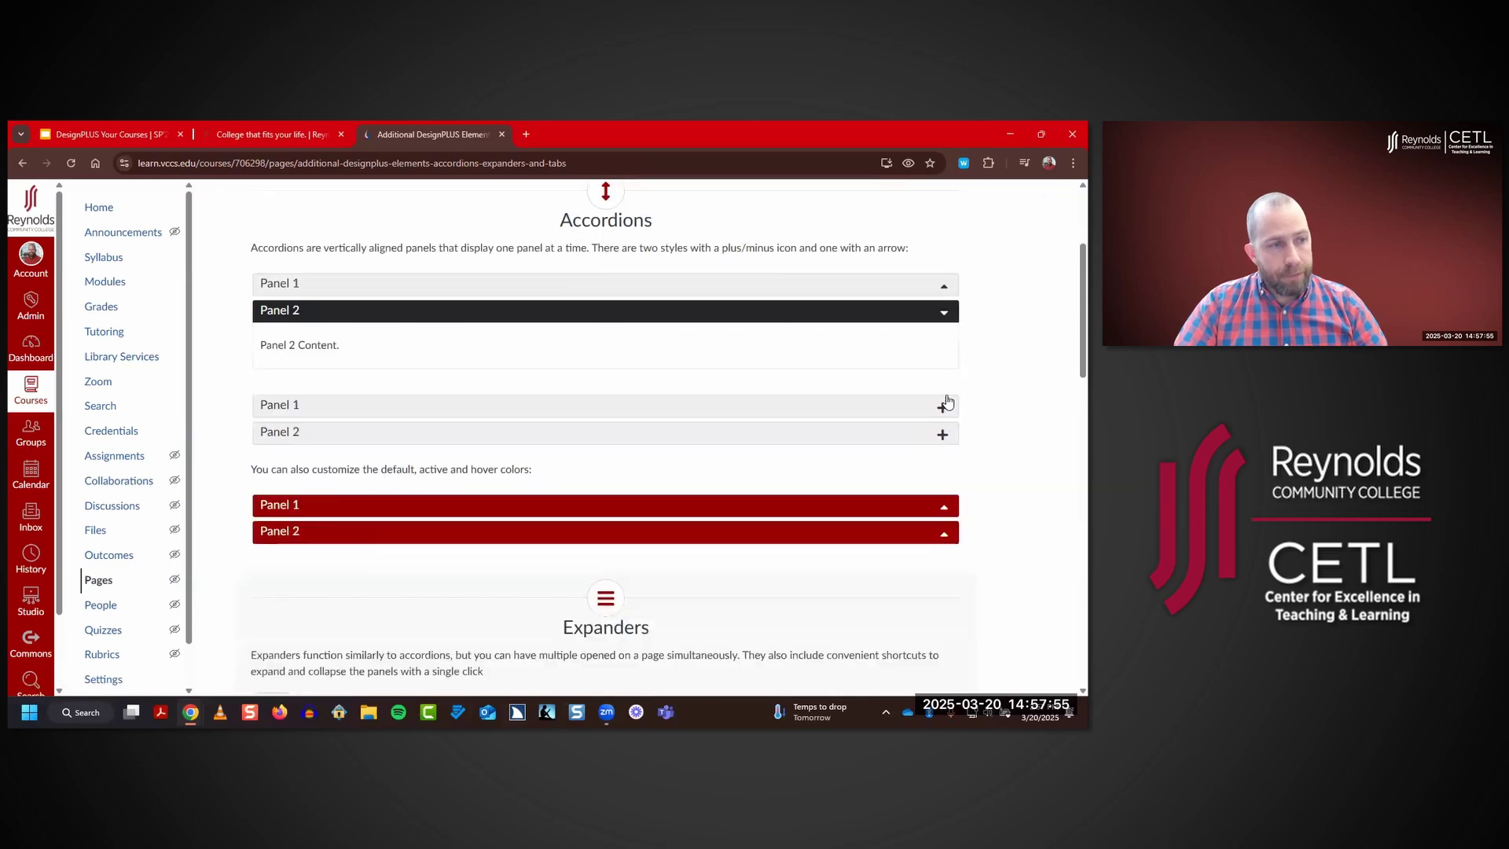
left_click(945, 432)
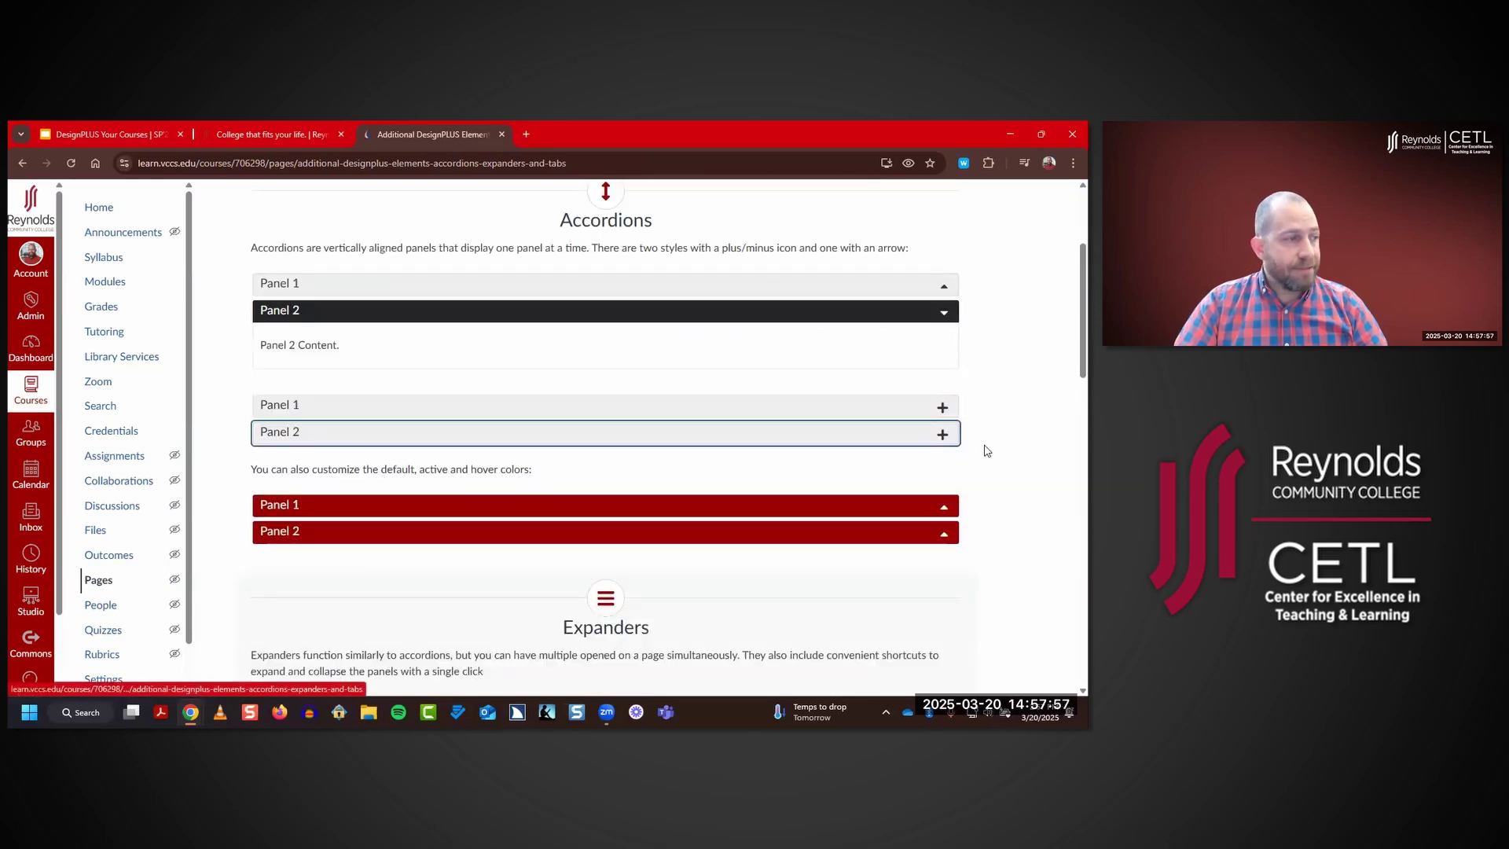
- Open and close both panels of the custom-color accordion, and expand Panel 2 of the plus/minus accordion
scroll(987, 450, "down", 2)
left_click(557, 371)
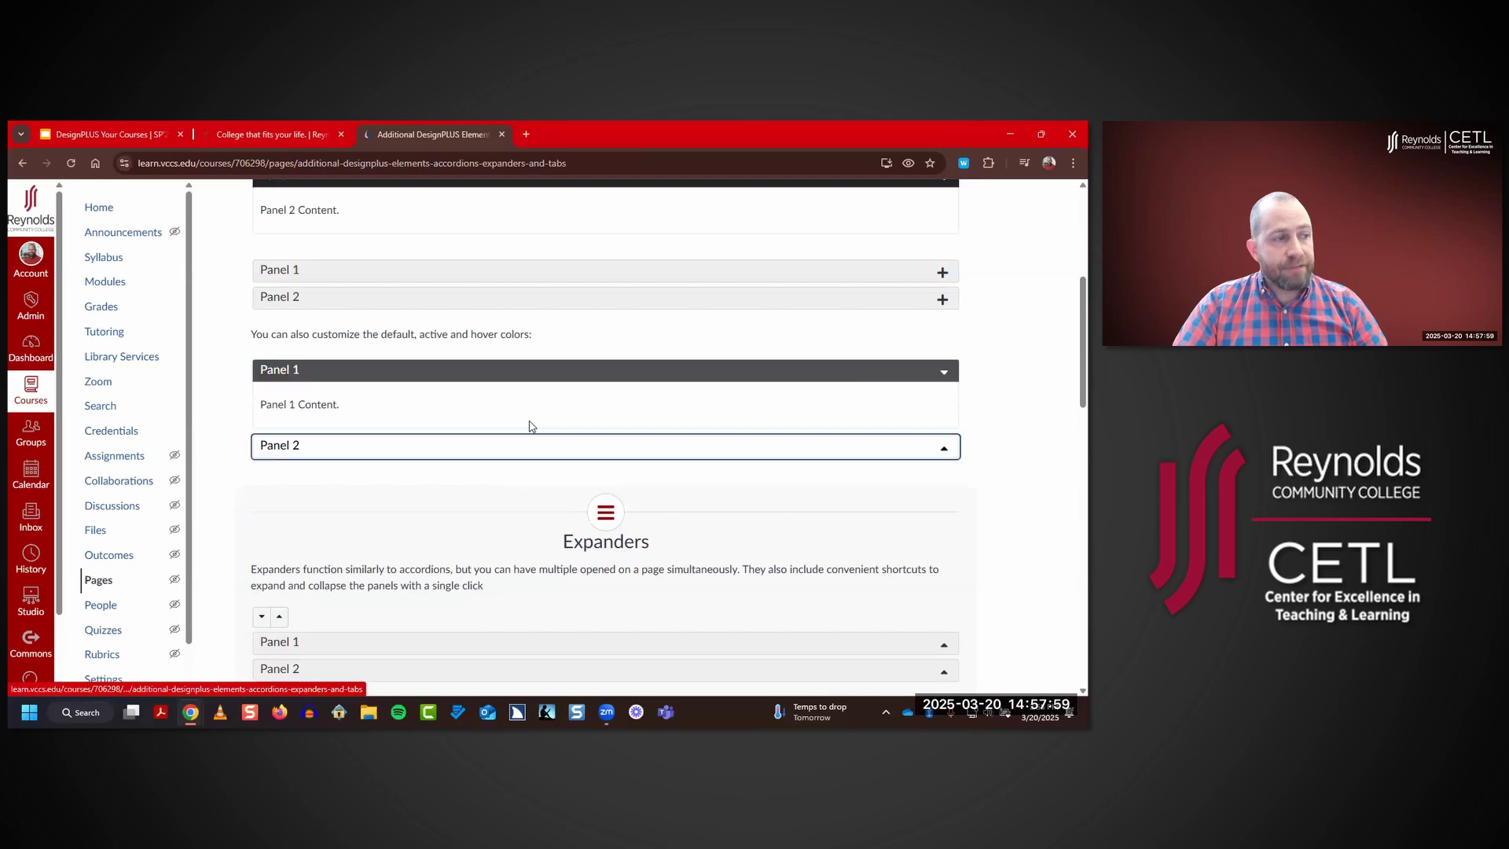
left_click(534, 441)
left_click(535, 376)
left_click(535, 377)
left_click(538, 378)
left_click(538, 382)
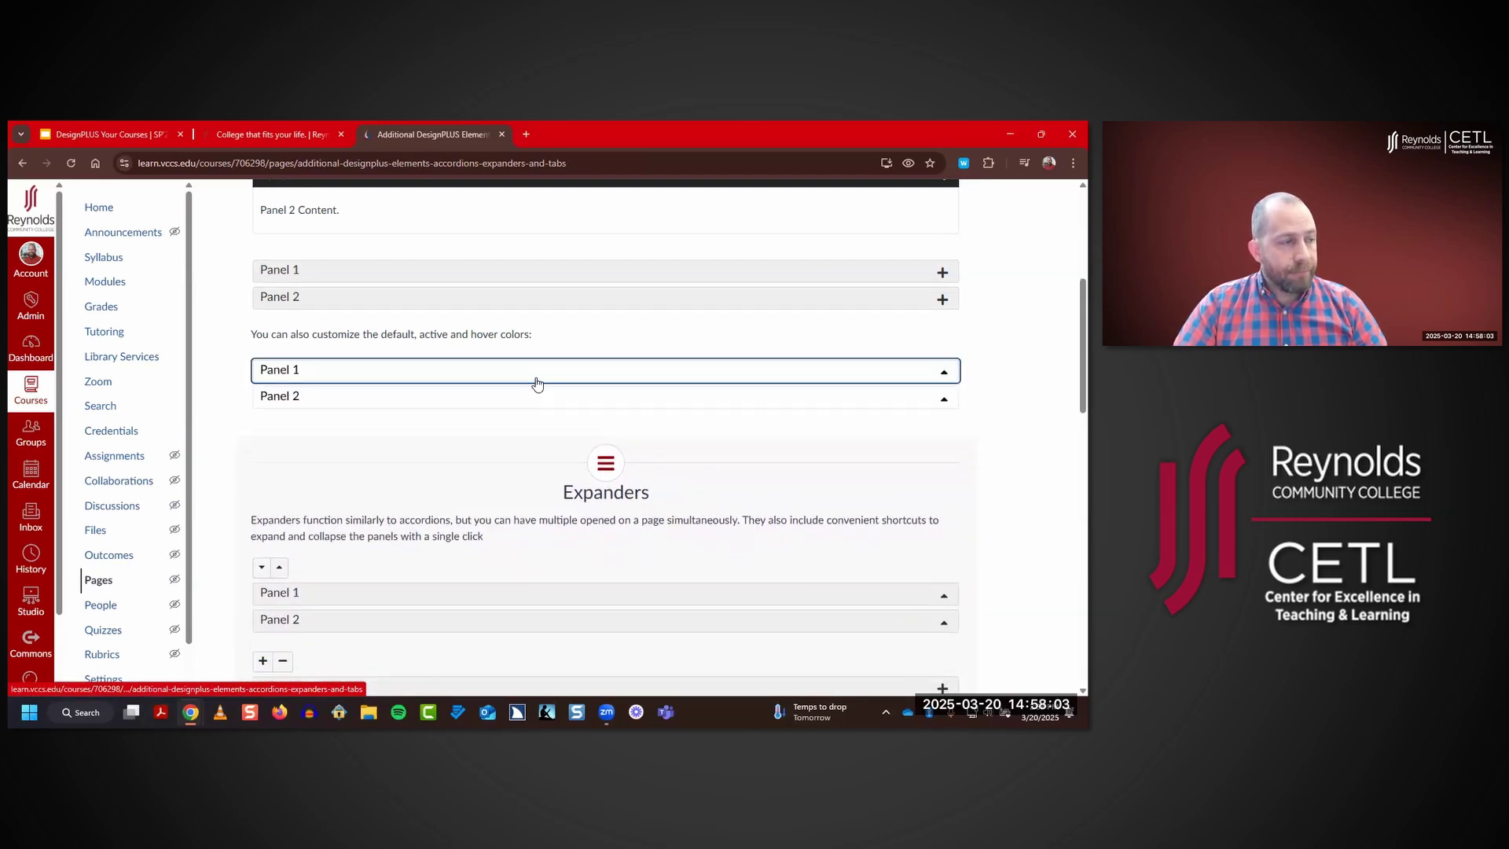
scroll(654, 402, "up", 2)
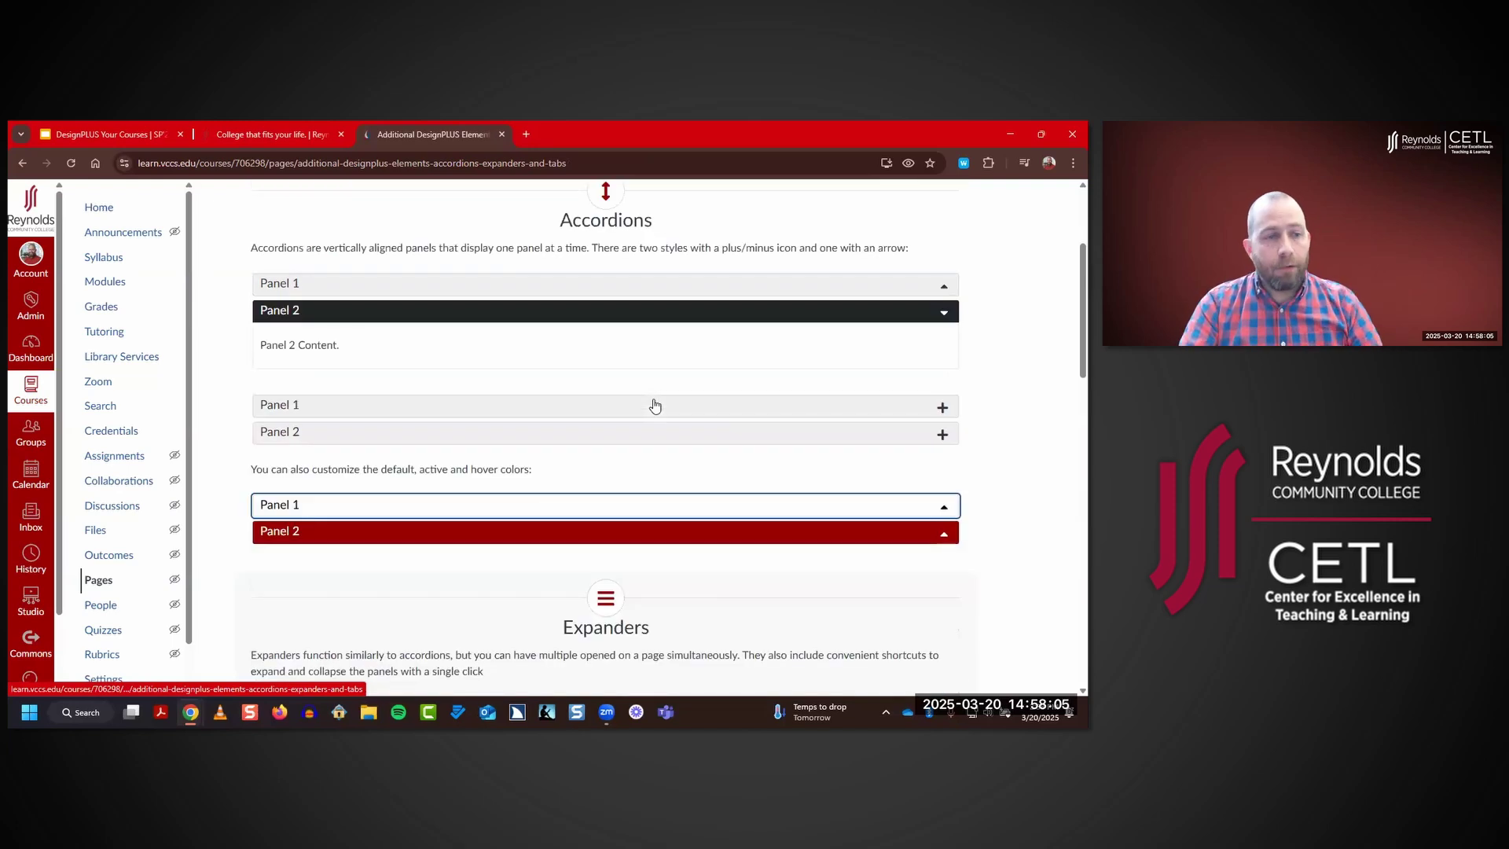
left_click(576, 434)
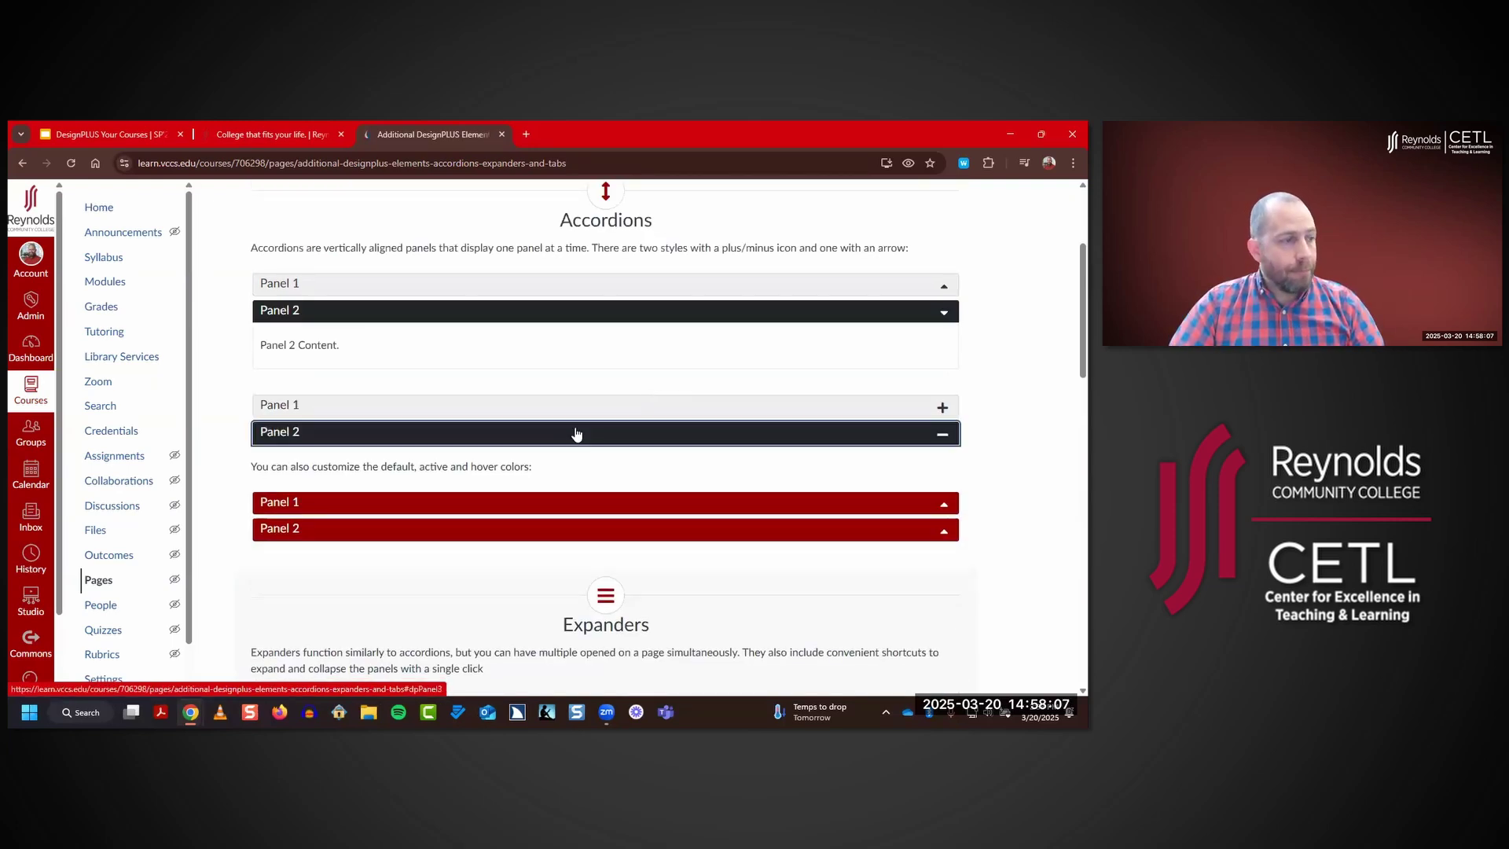
- Open both panels of the arrow-style expander and test its shortcuts for expanding and collapsing all panels
scroll(582, 428, "down", 3)
scroll(480, 446, "down", 1)
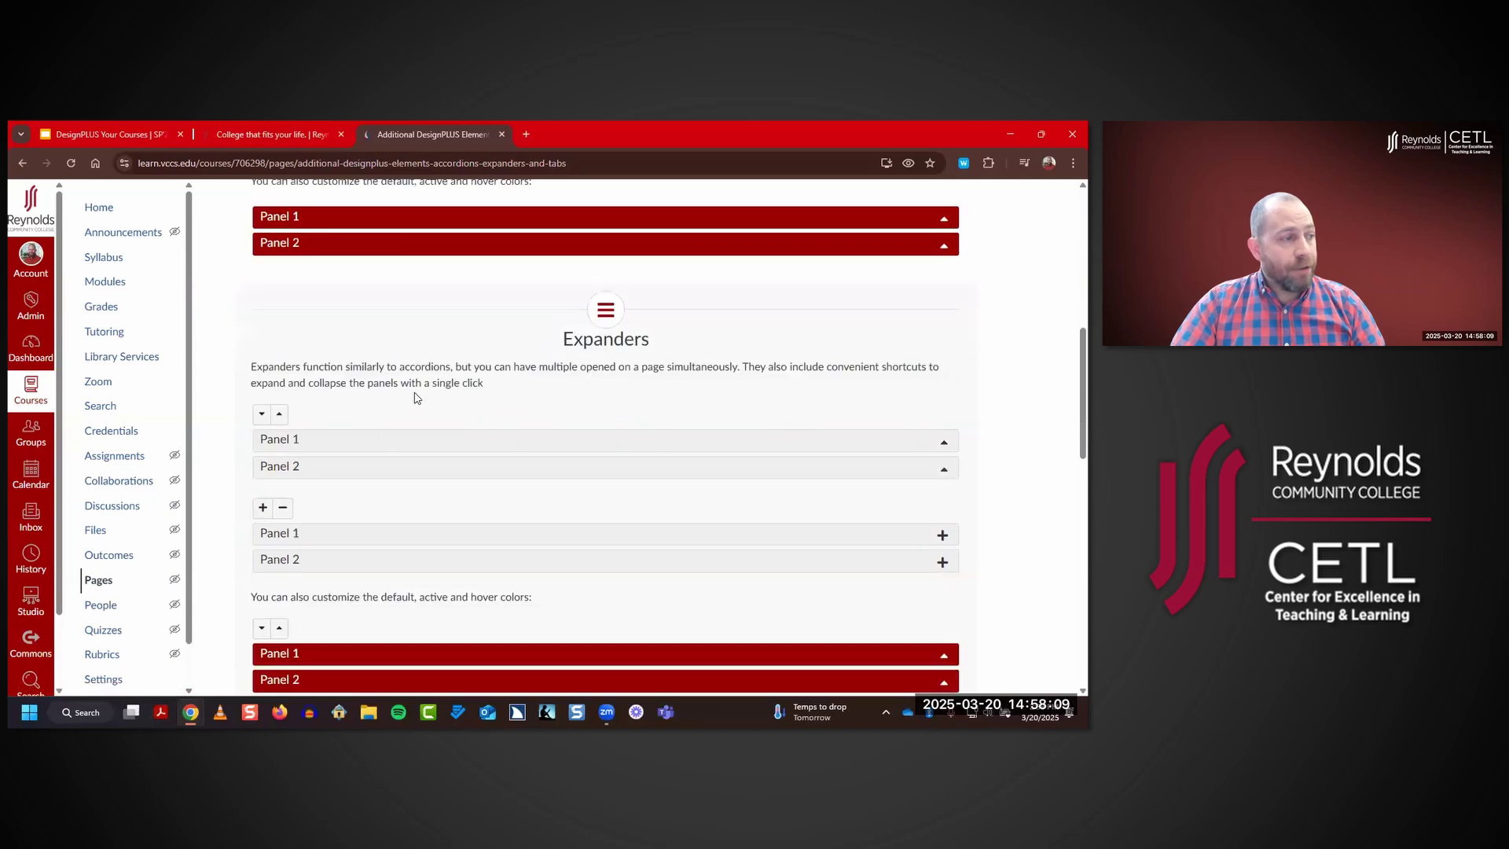
left_click(381, 438)
left_click(370, 517)
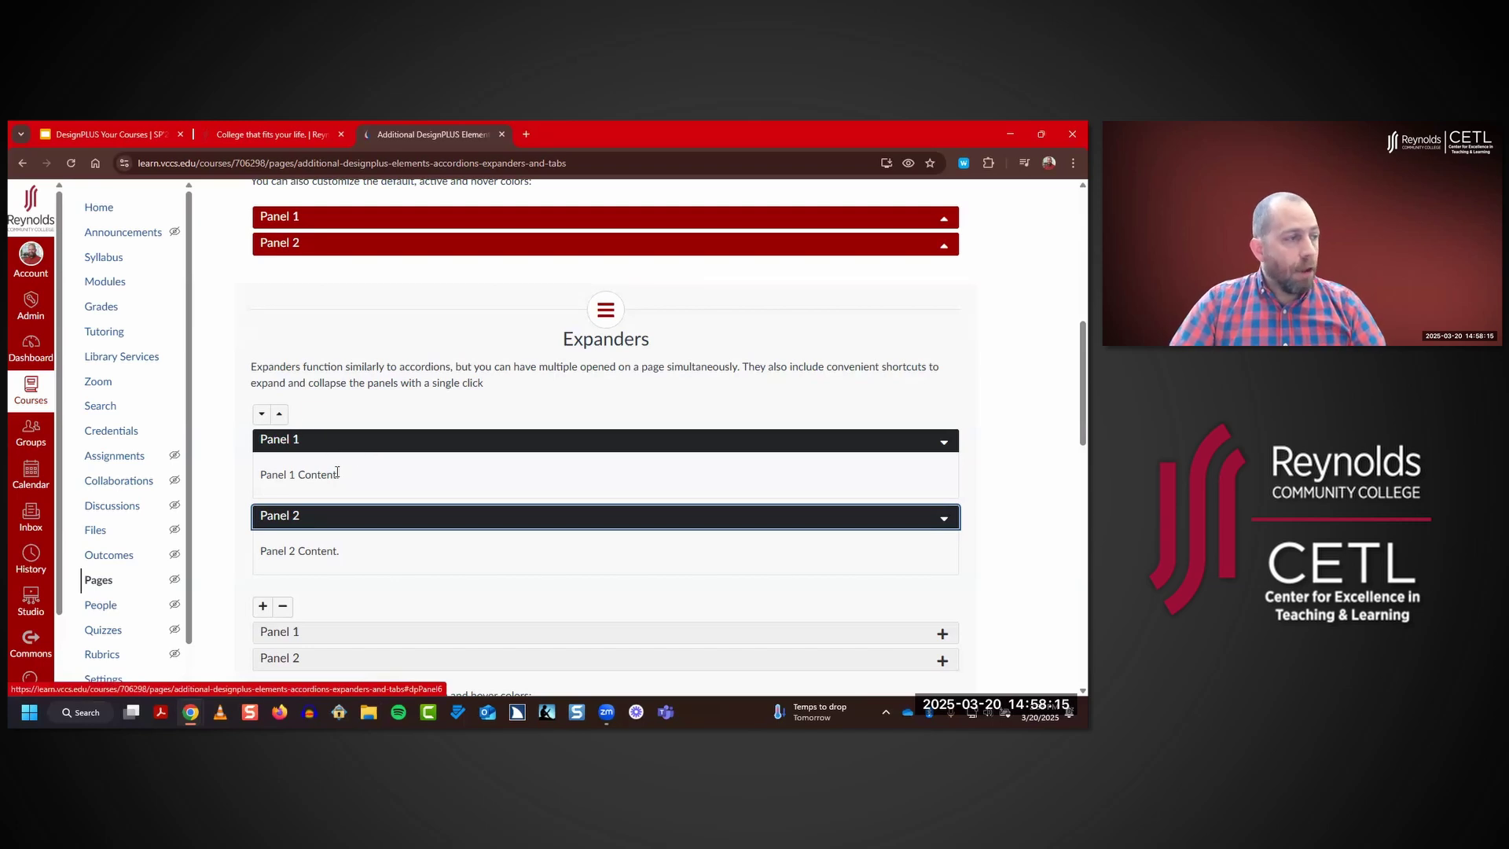
left_click(276, 419)
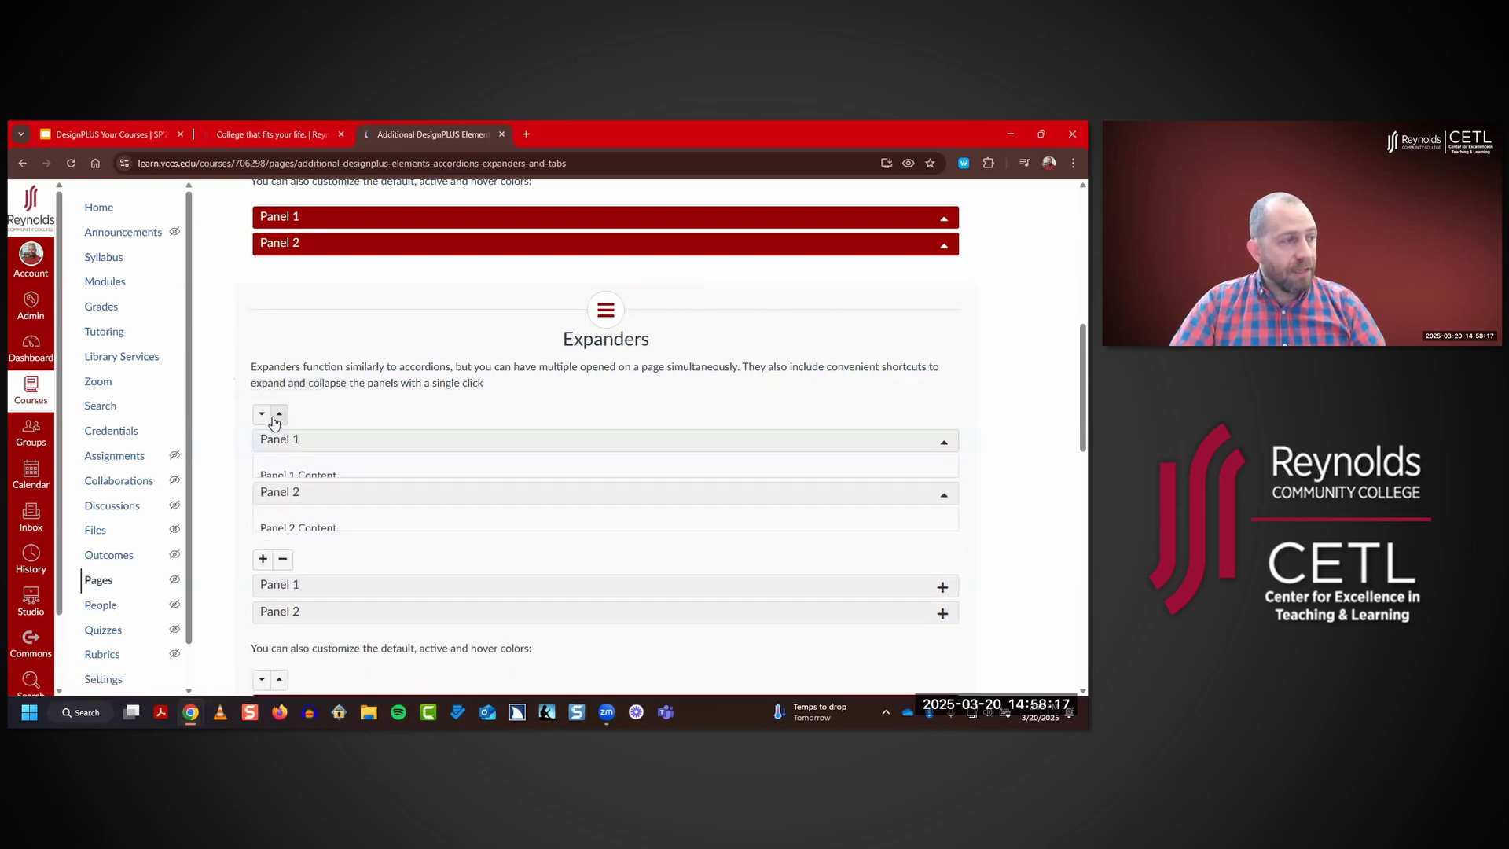
left_click(265, 418)
left_click(279, 418)
left_click(259, 419)
left_click(285, 421)
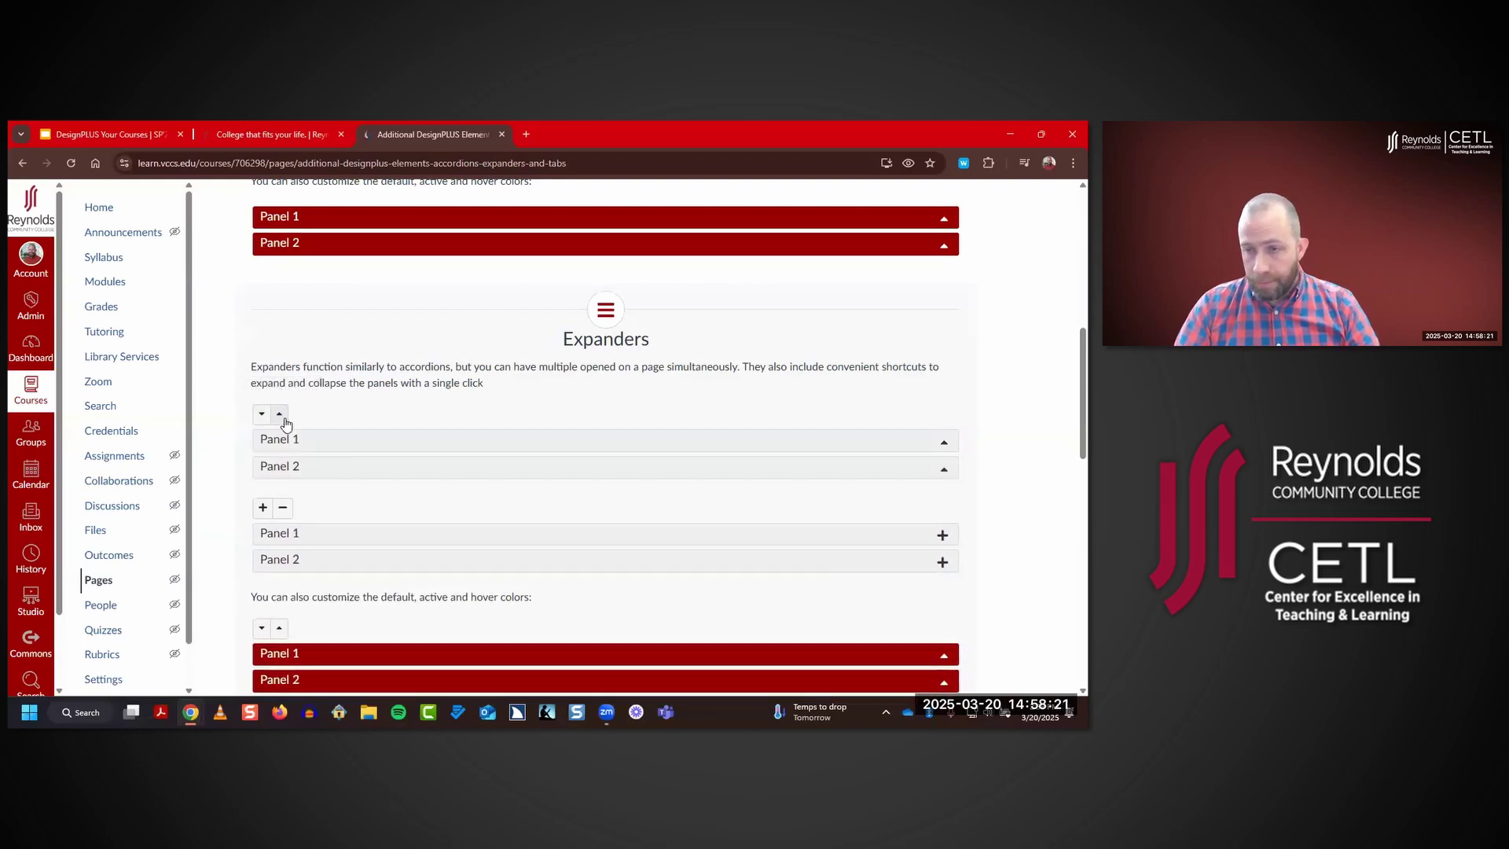
left_click(261, 414)
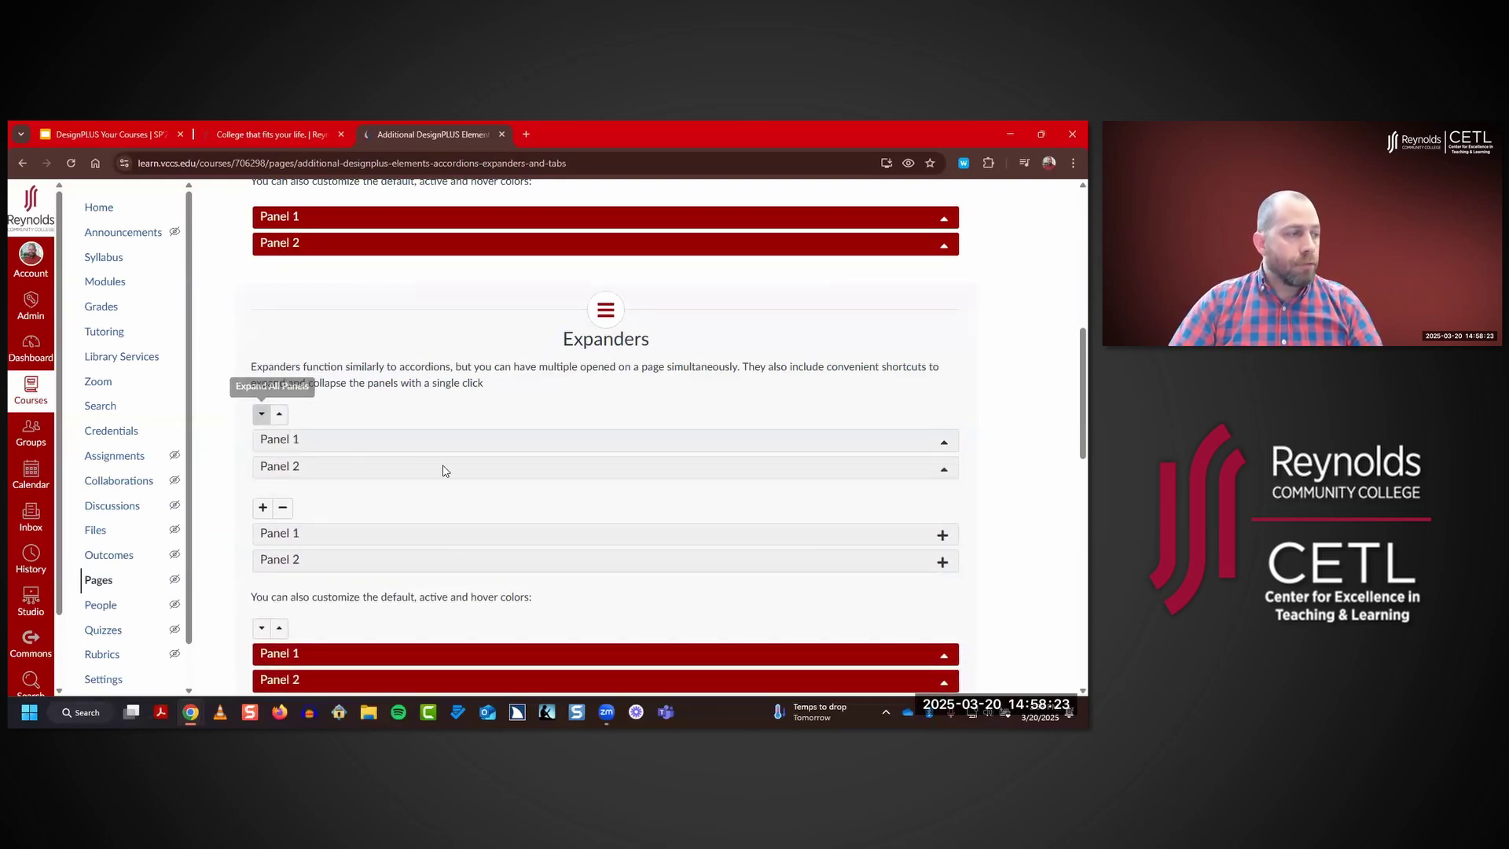
left_click(438, 445)
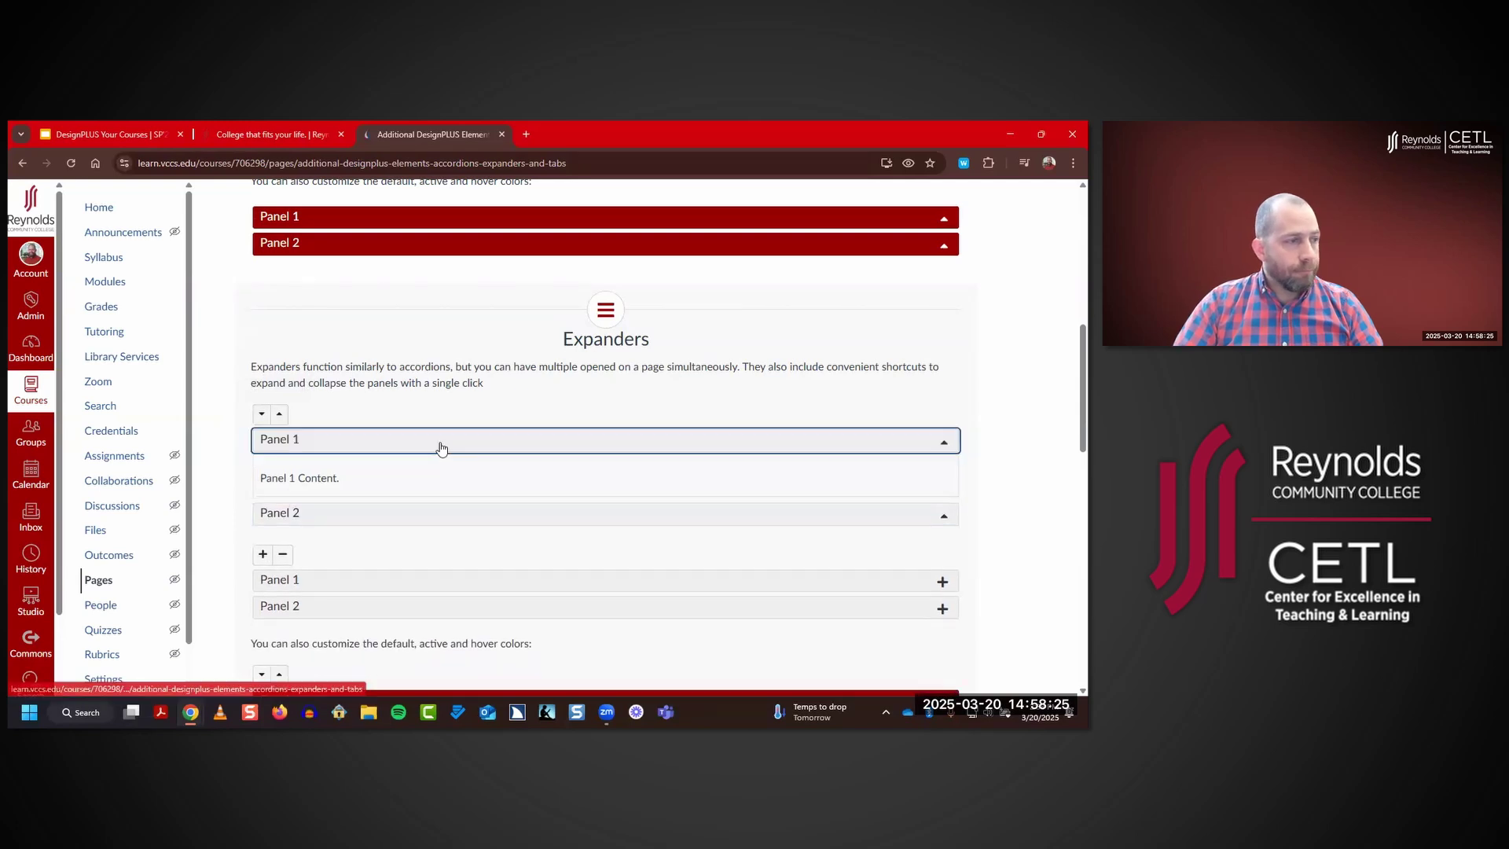
- Toggle the plus/minus expander's panels and open Panel 2 of the custom-color expander
scroll(833, 440, "down", 2)
left_click(865, 401)
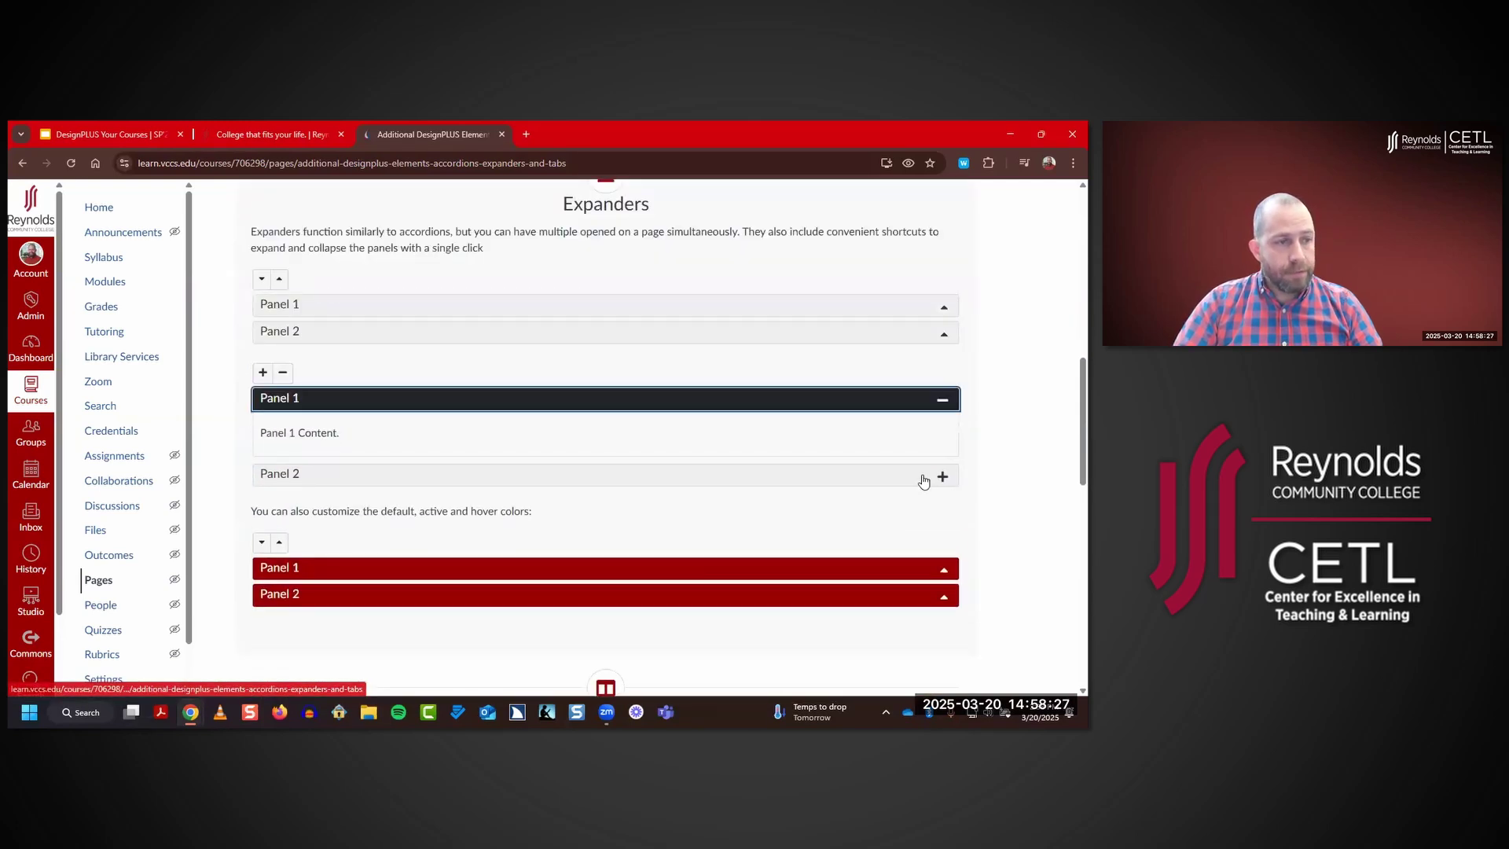
left_click(928, 475)
left_click(929, 410)
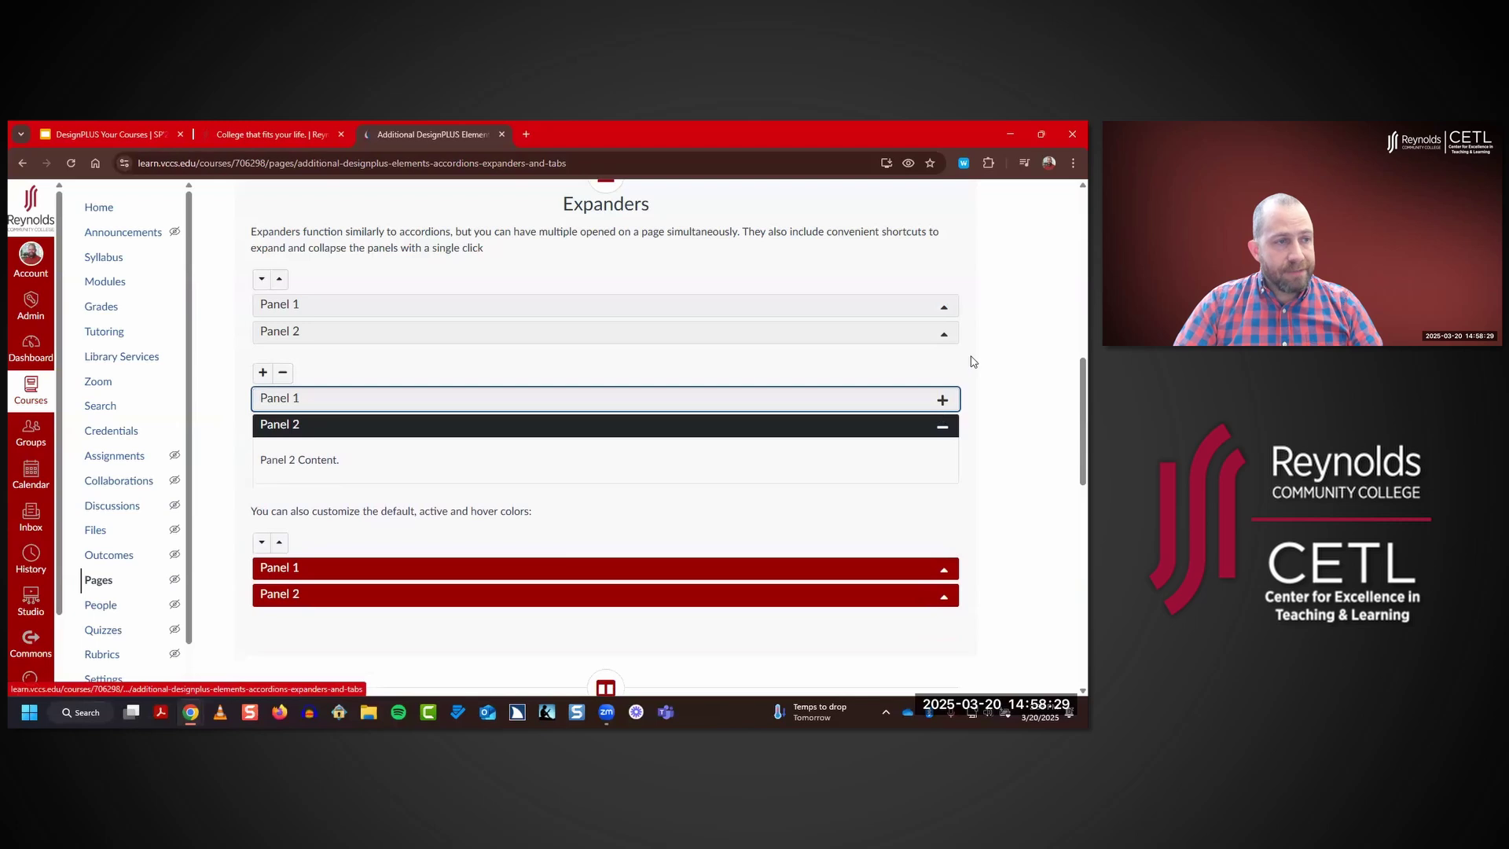
scroll(479, 445, "down", 3)
left_click(484, 393)
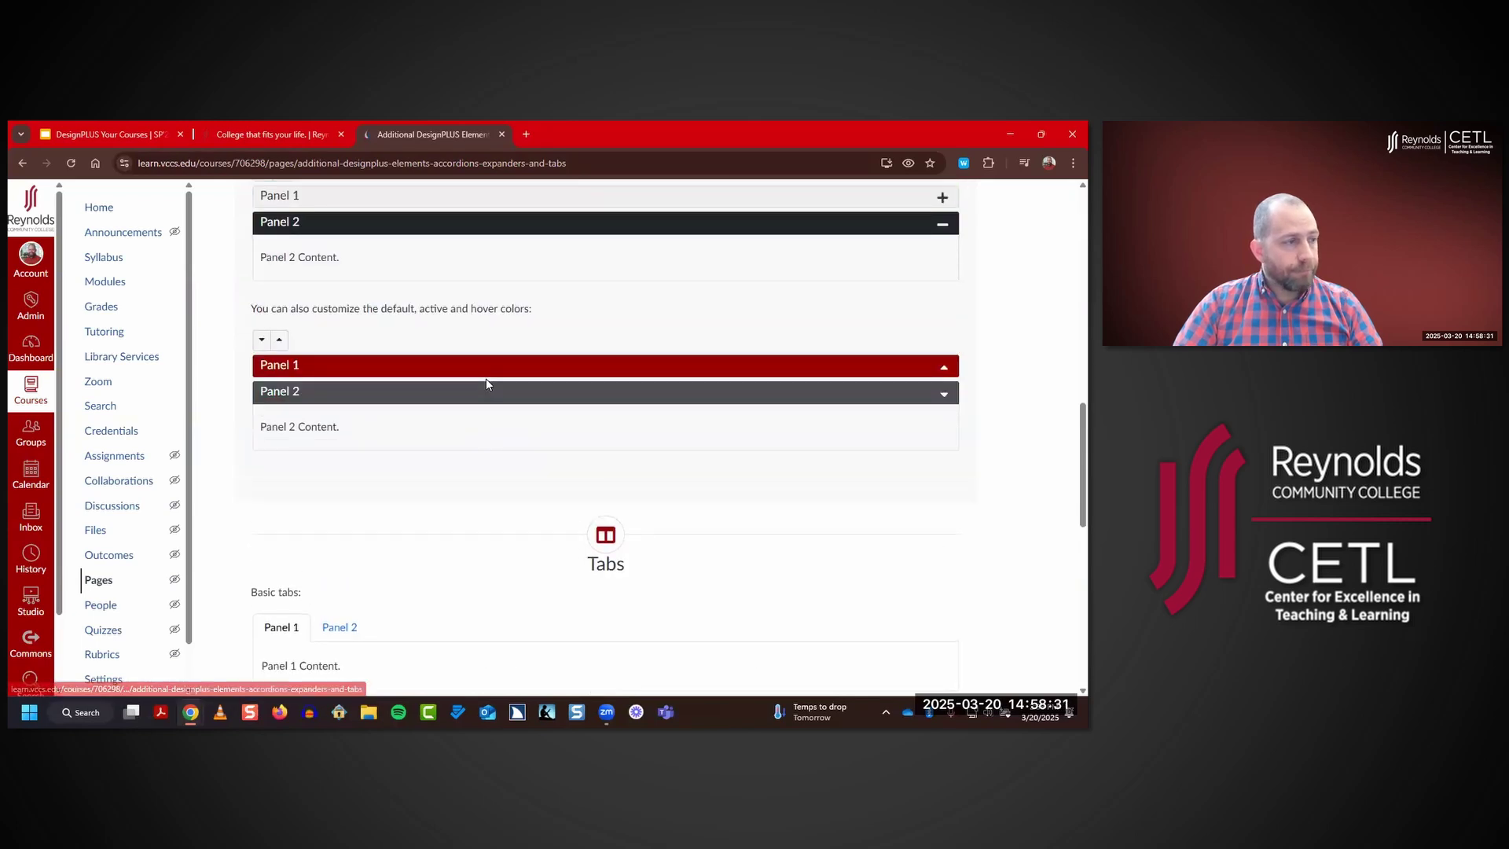
- Switch between Panel 1 and Panel 2 in the basic and underlined tab examples
scroll(425, 393, "down", 3)
left_click(342, 359)
left_click(296, 513)
left_click(292, 367)
left_click_drag(293, 368, 329, 369)
left_click(346, 362)
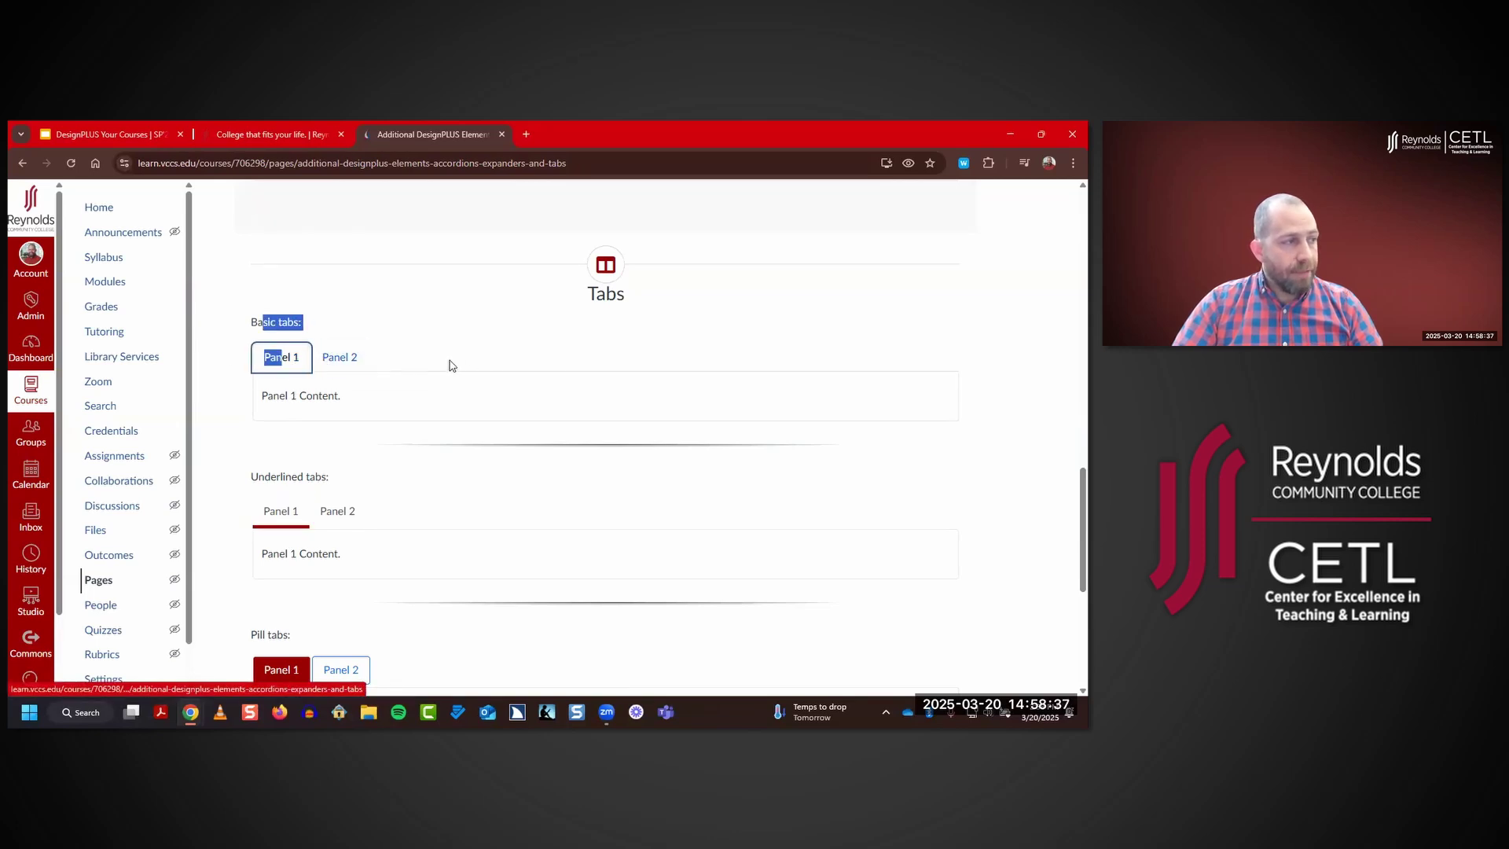
scroll(393, 408, "down", 1)
left_click(338, 444)
left_click(281, 451)
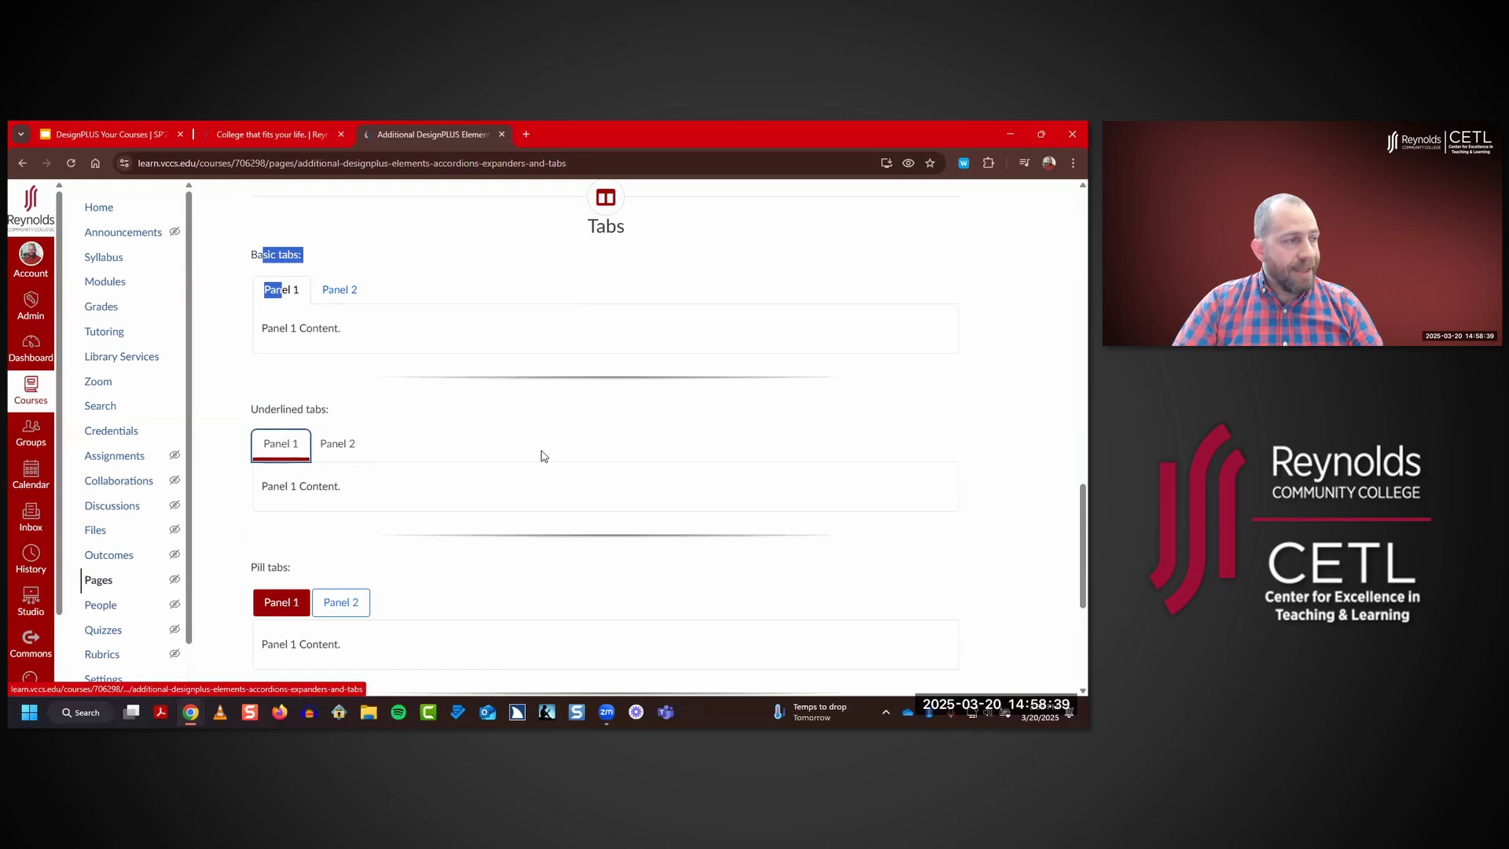
- Switch between Panel 1 and Panel 2 in the pill and button tab examples
scroll(539, 455, "down", 3)
key("Tab")
left_click(332, 407)
left_click(267, 402)
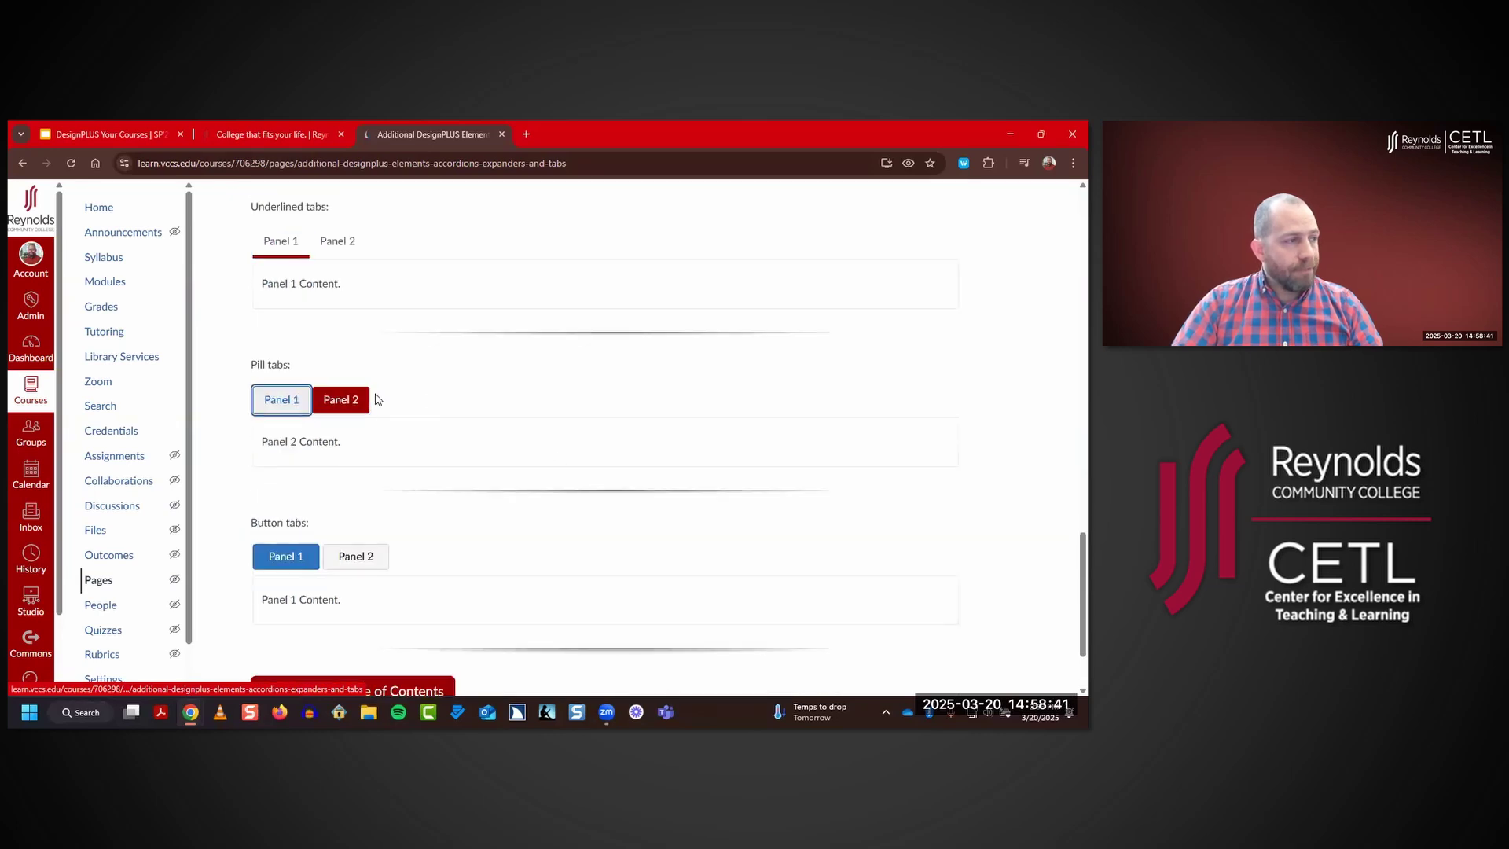
scroll(377, 401, "down", 2)
left_click(362, 444)
left_click(275, 448)
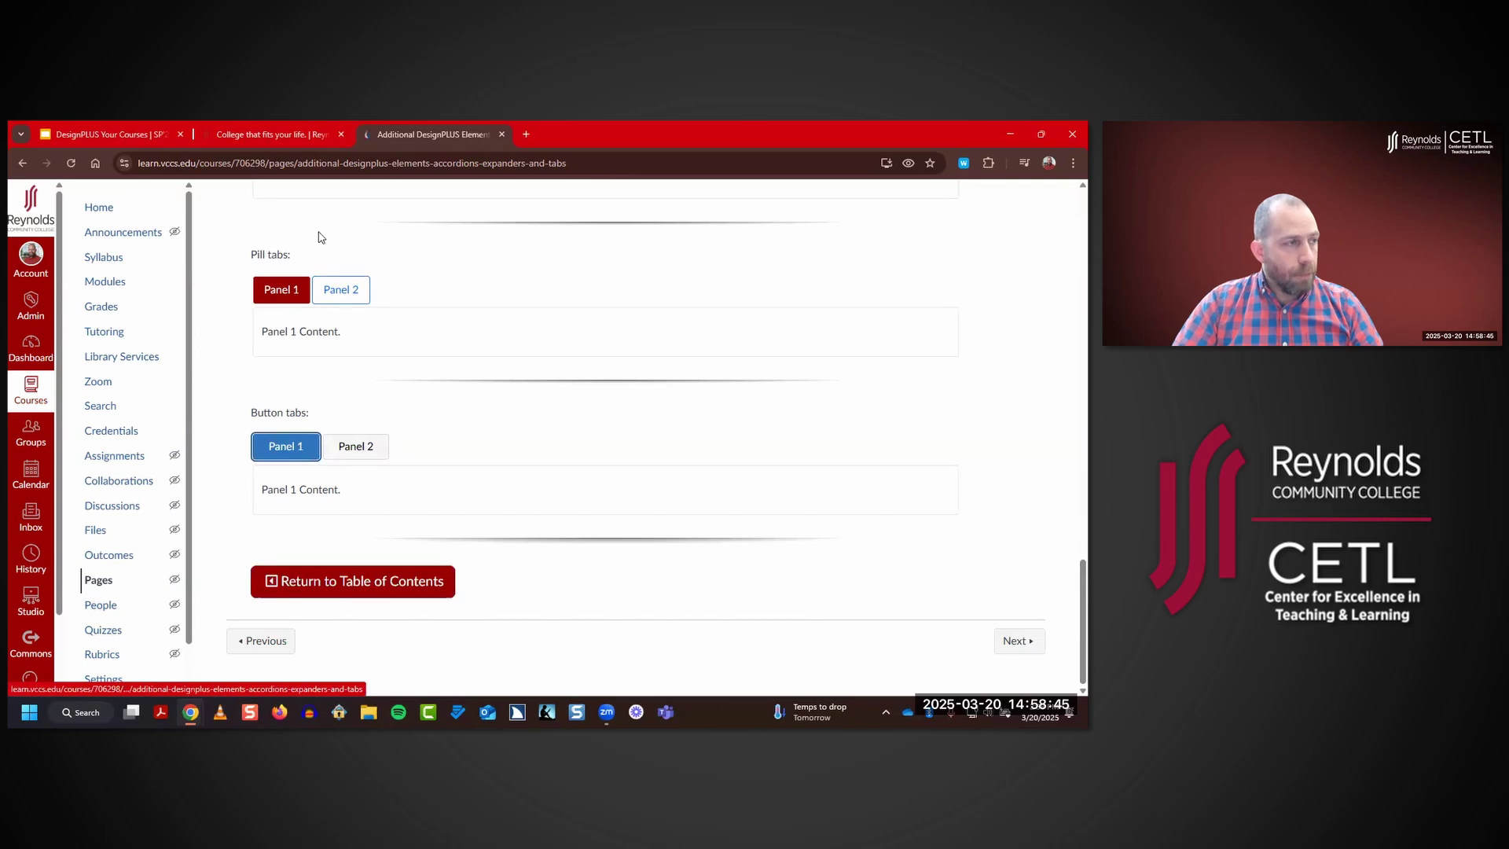
- Review the whole elements page once more and return to the Table of Contents
scroll(582, 350, "up", 15)
scroll(610, 387, "down", 15)
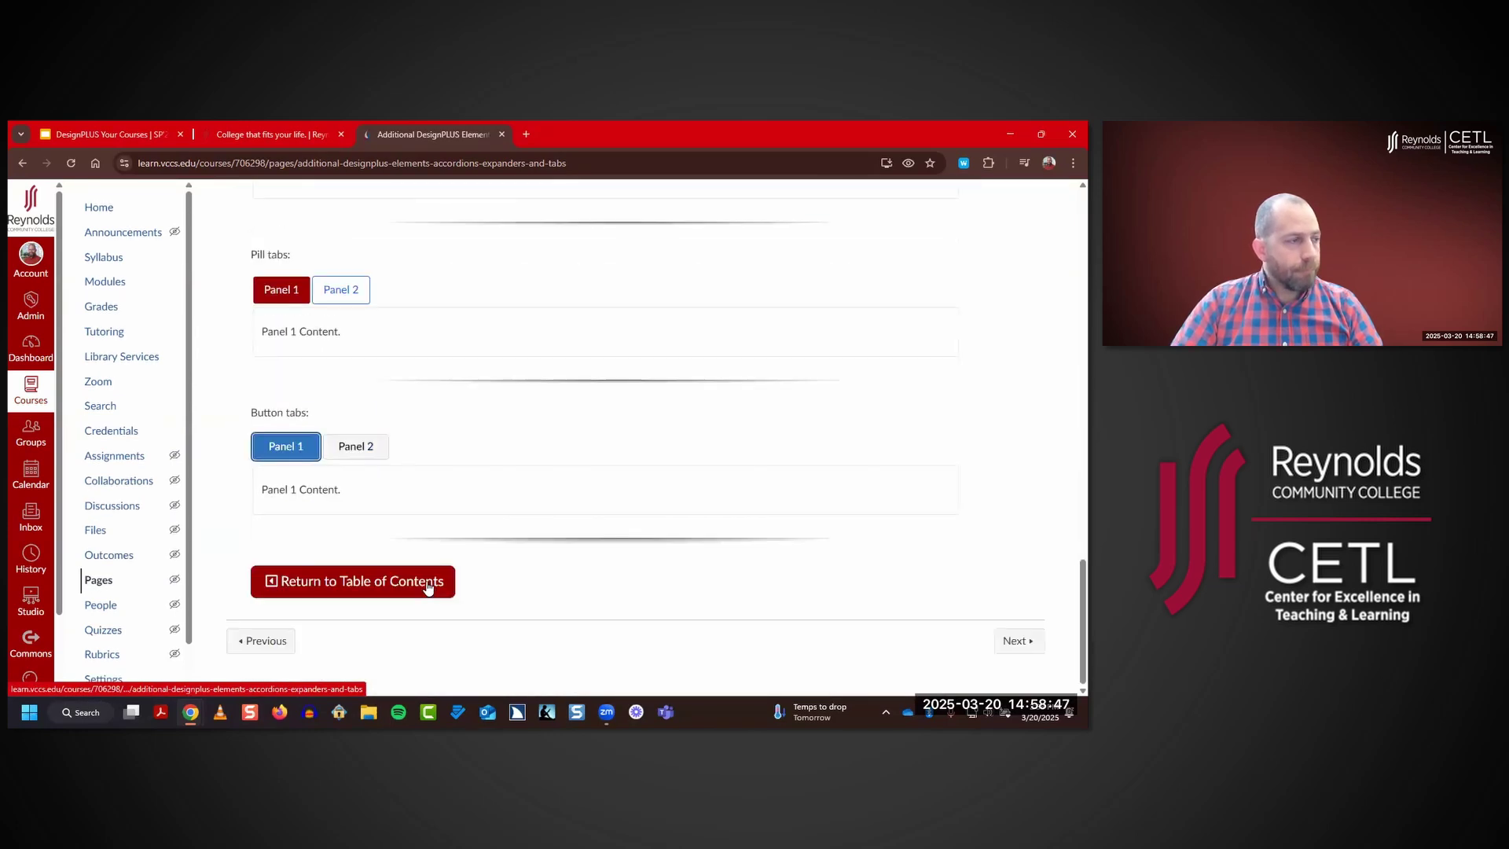
left_click(428, 588)
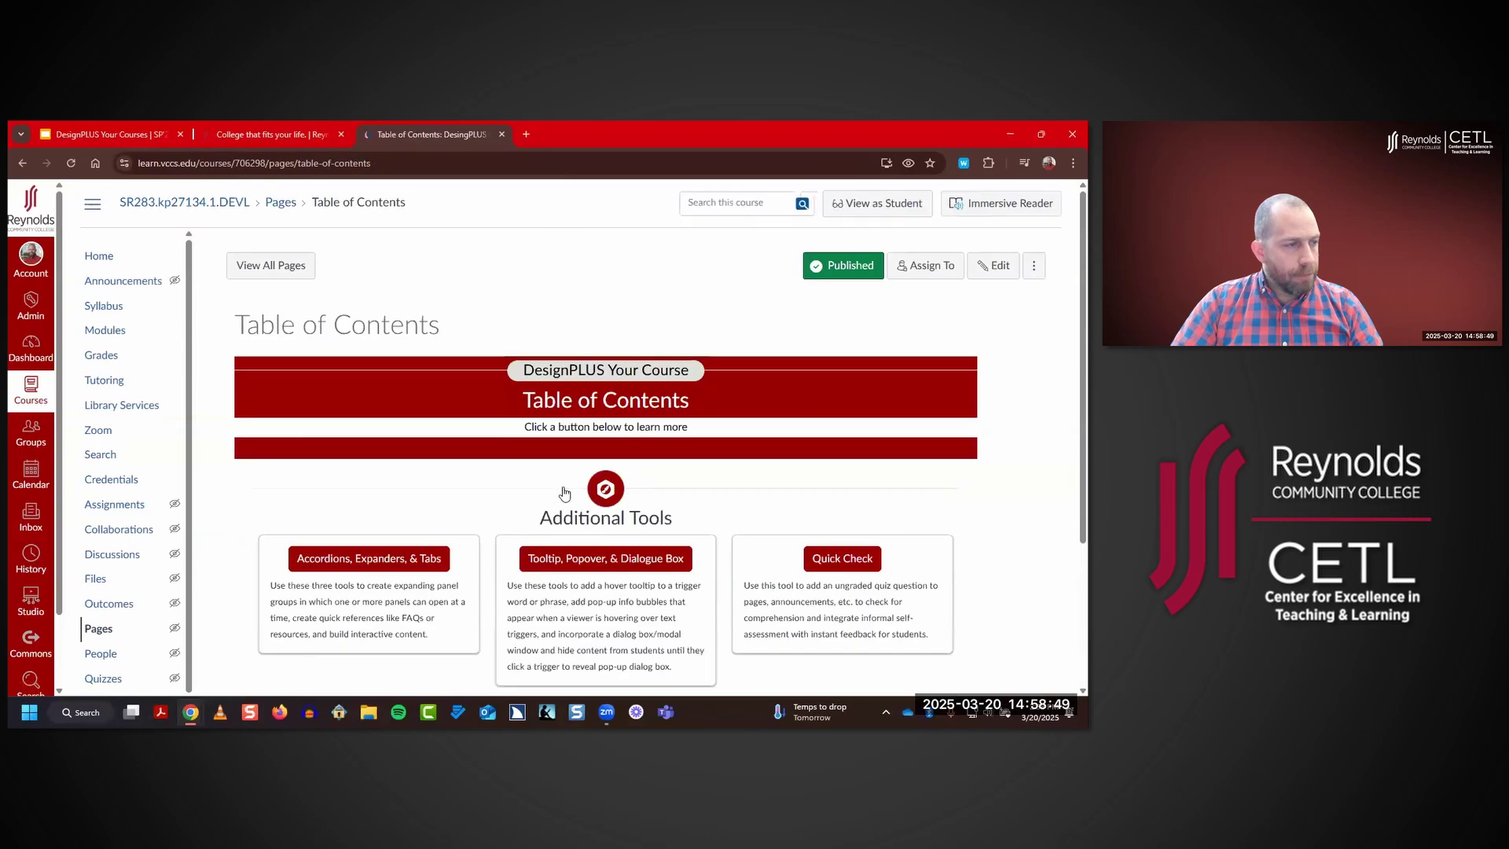
- Open the Tooltip, Popover, & Dialogue Box page from the Table of Contents and display the example tooltip
scroll(565, 492, "down", 1)
left_click(604, 558)
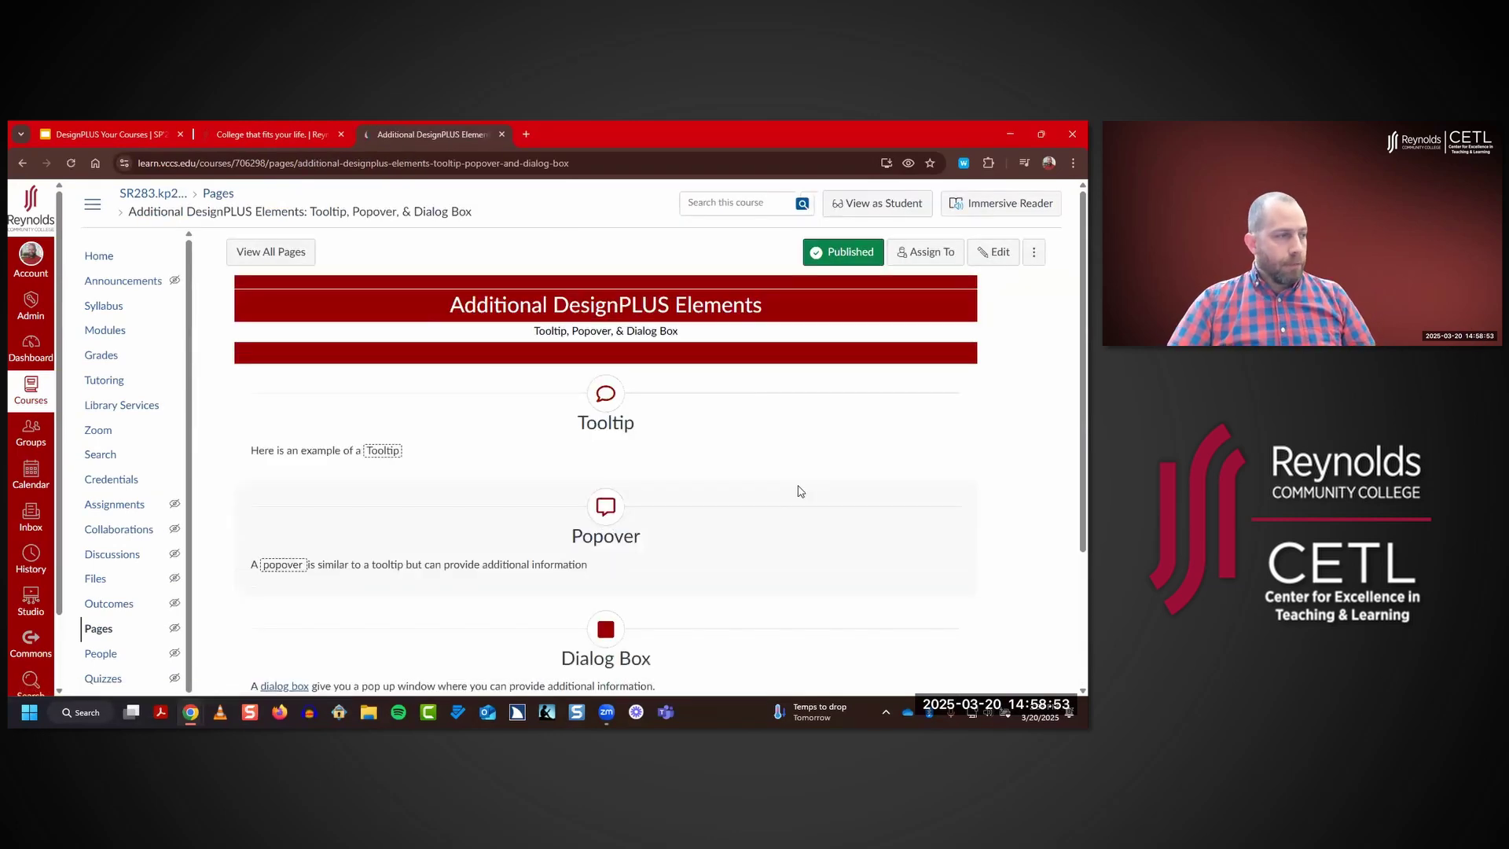
mouse_move(383, 455)
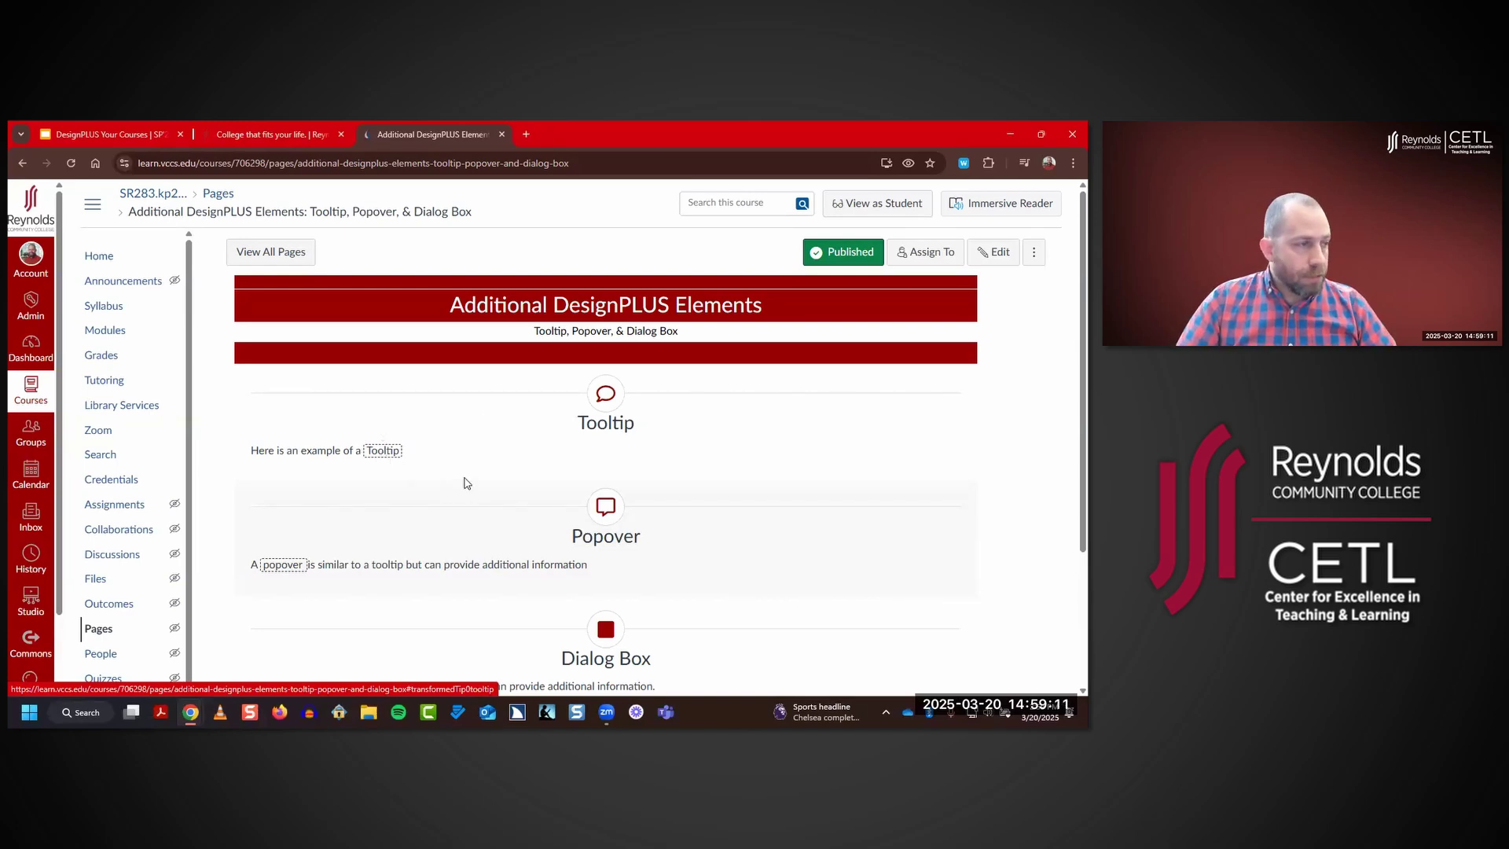
- Show the example popover with its link and image, dismiss it, and show it again
scroll(753, 387, "down", 2)
left_click(271, 378)
scroll(275, 384, "up", 2)
left_click(281, 515)
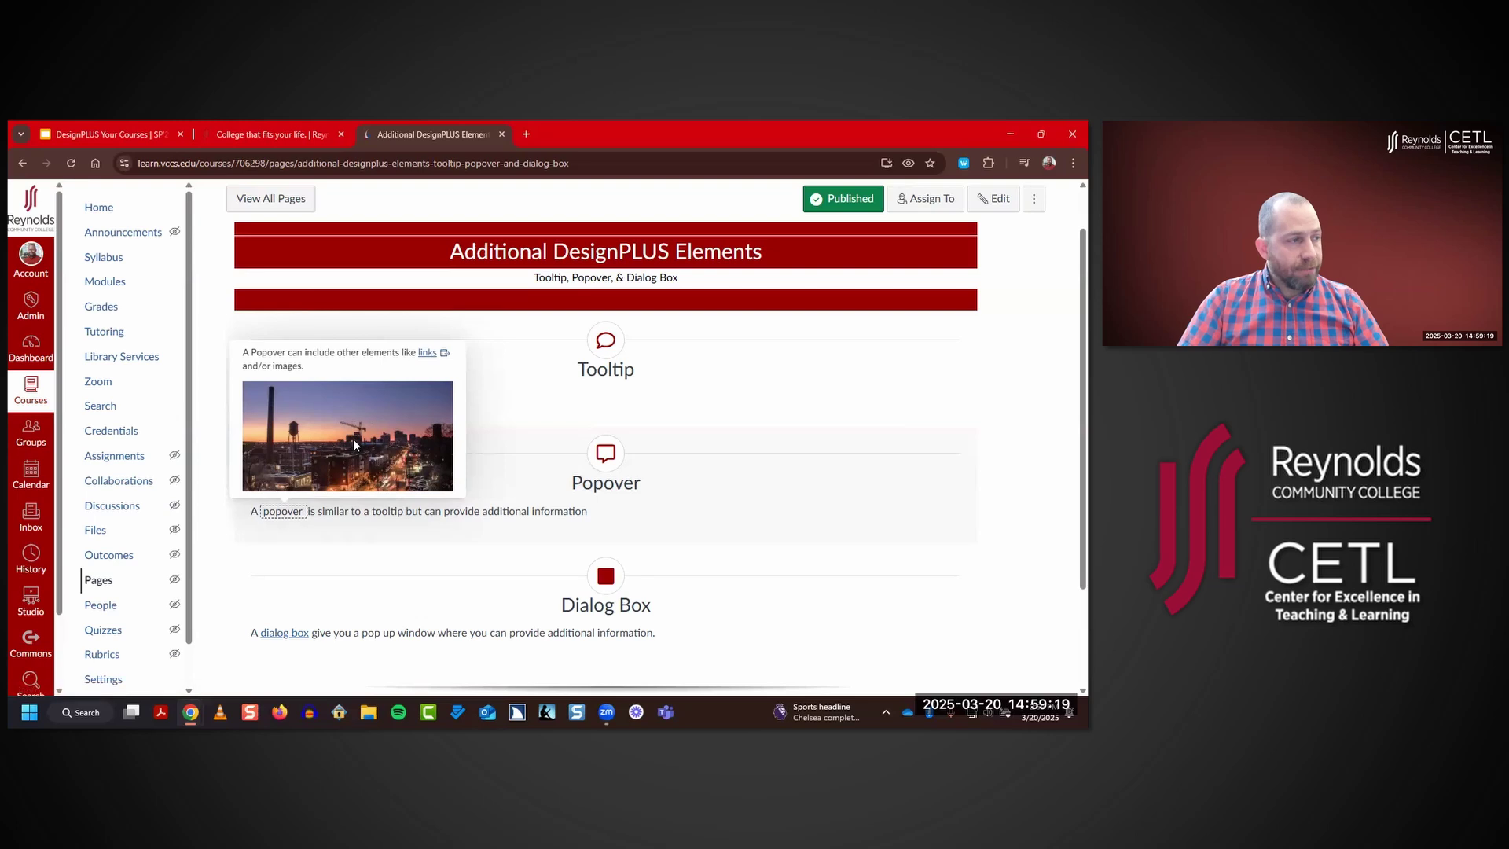
left_click(388, 523)
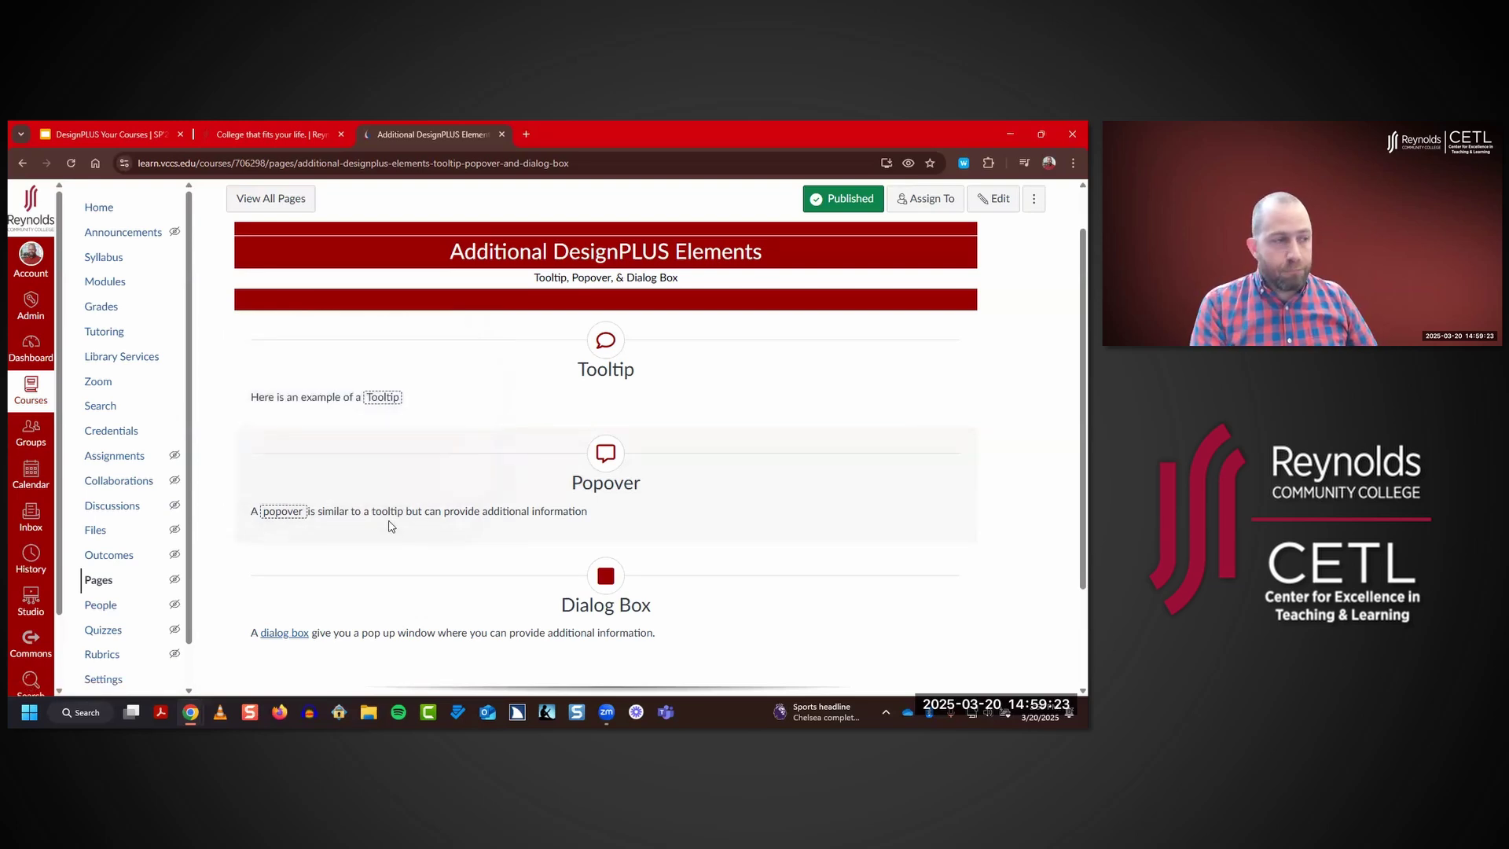
left_click(293, 512)
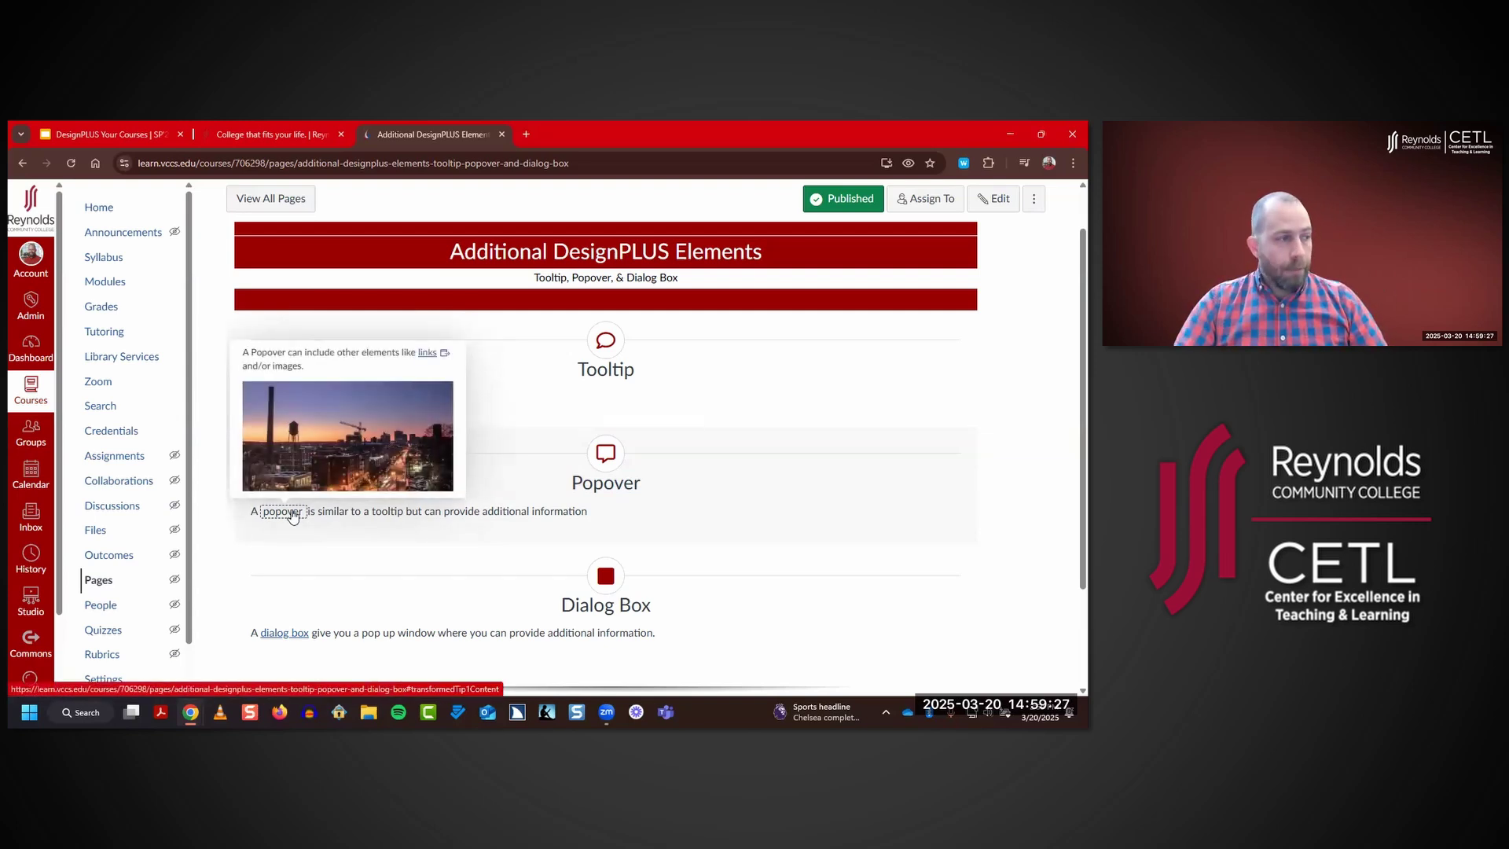
- Open and close the example dialog box, and return to the Table of Contents
scroll(459, 495, "down", 2)
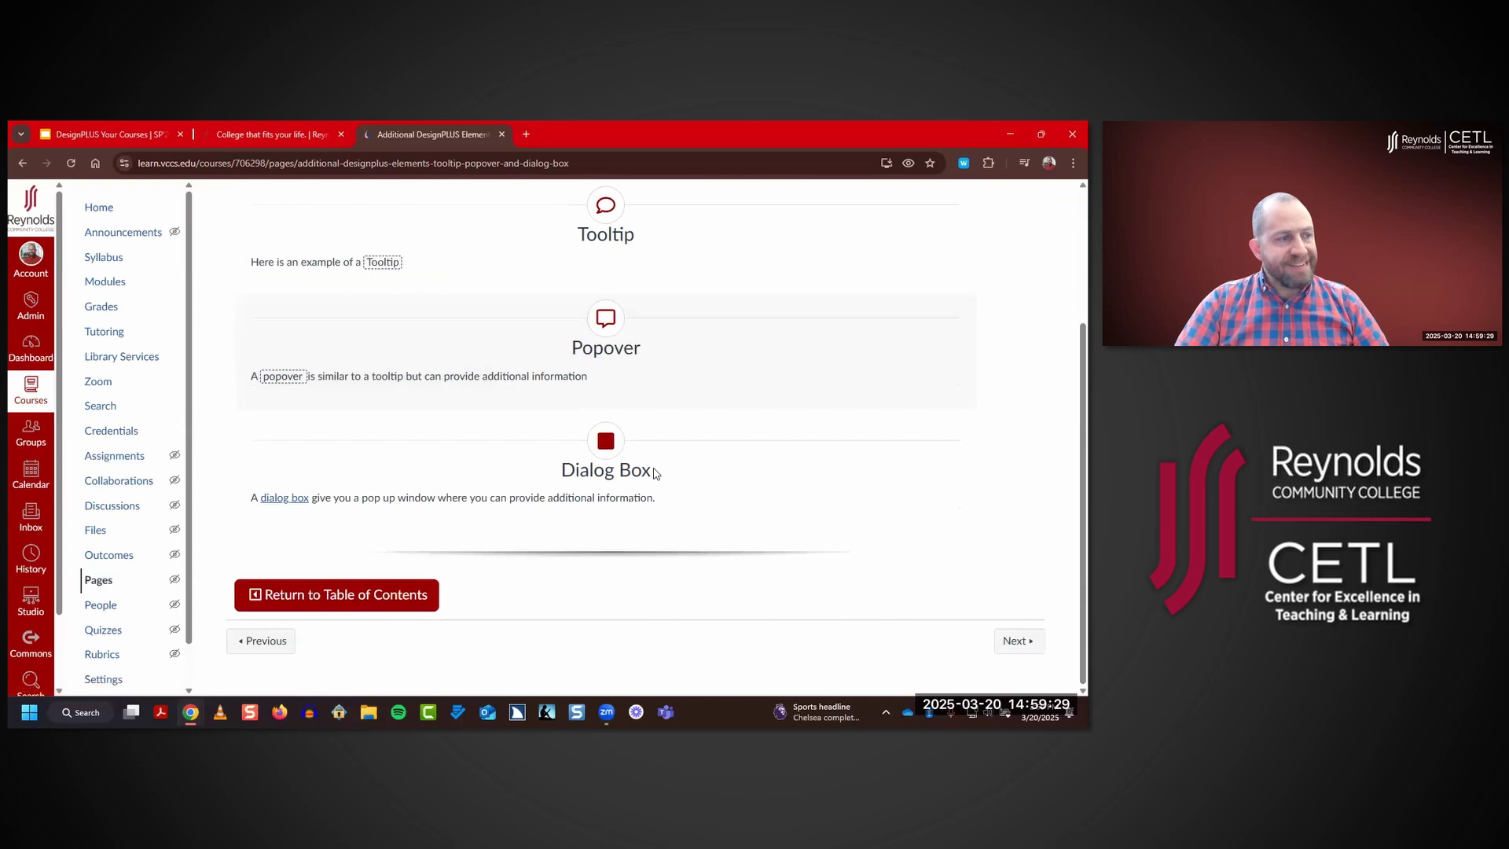
left_click(296, 498)
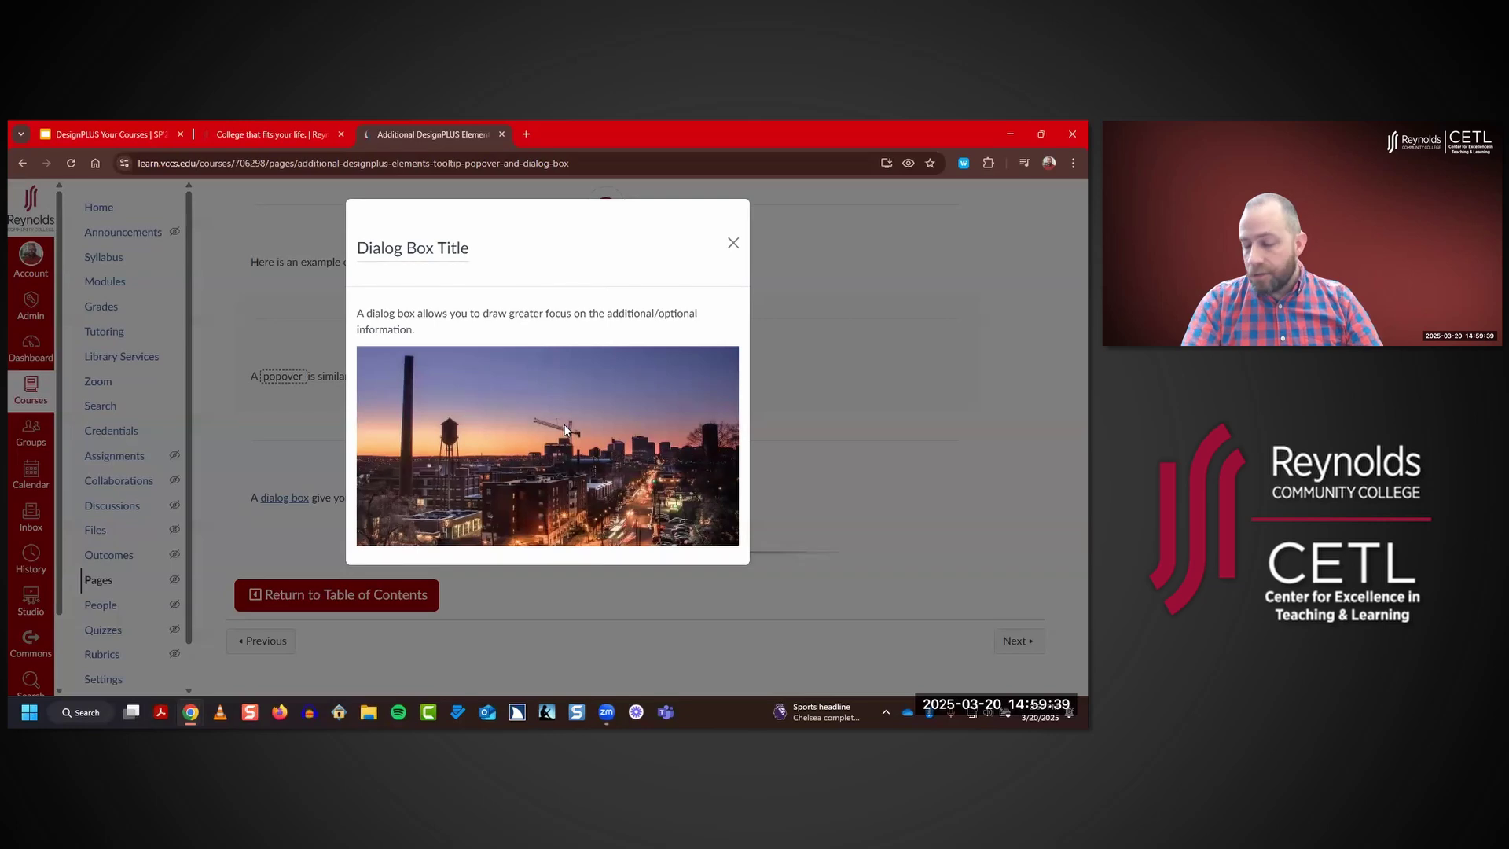
left_click(733, 243)
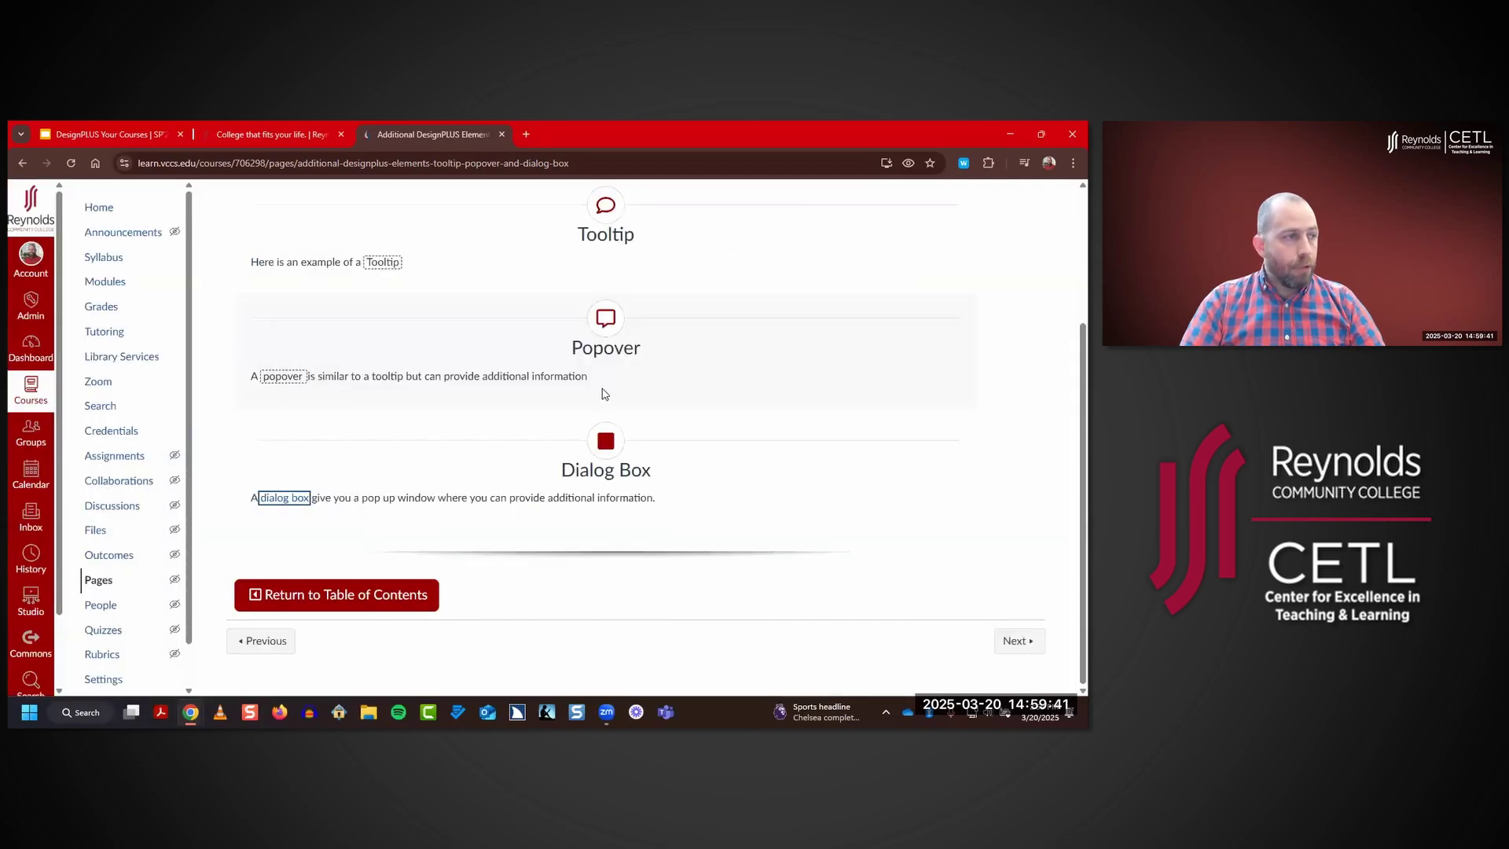
scroll(724, 370, "down", 2)
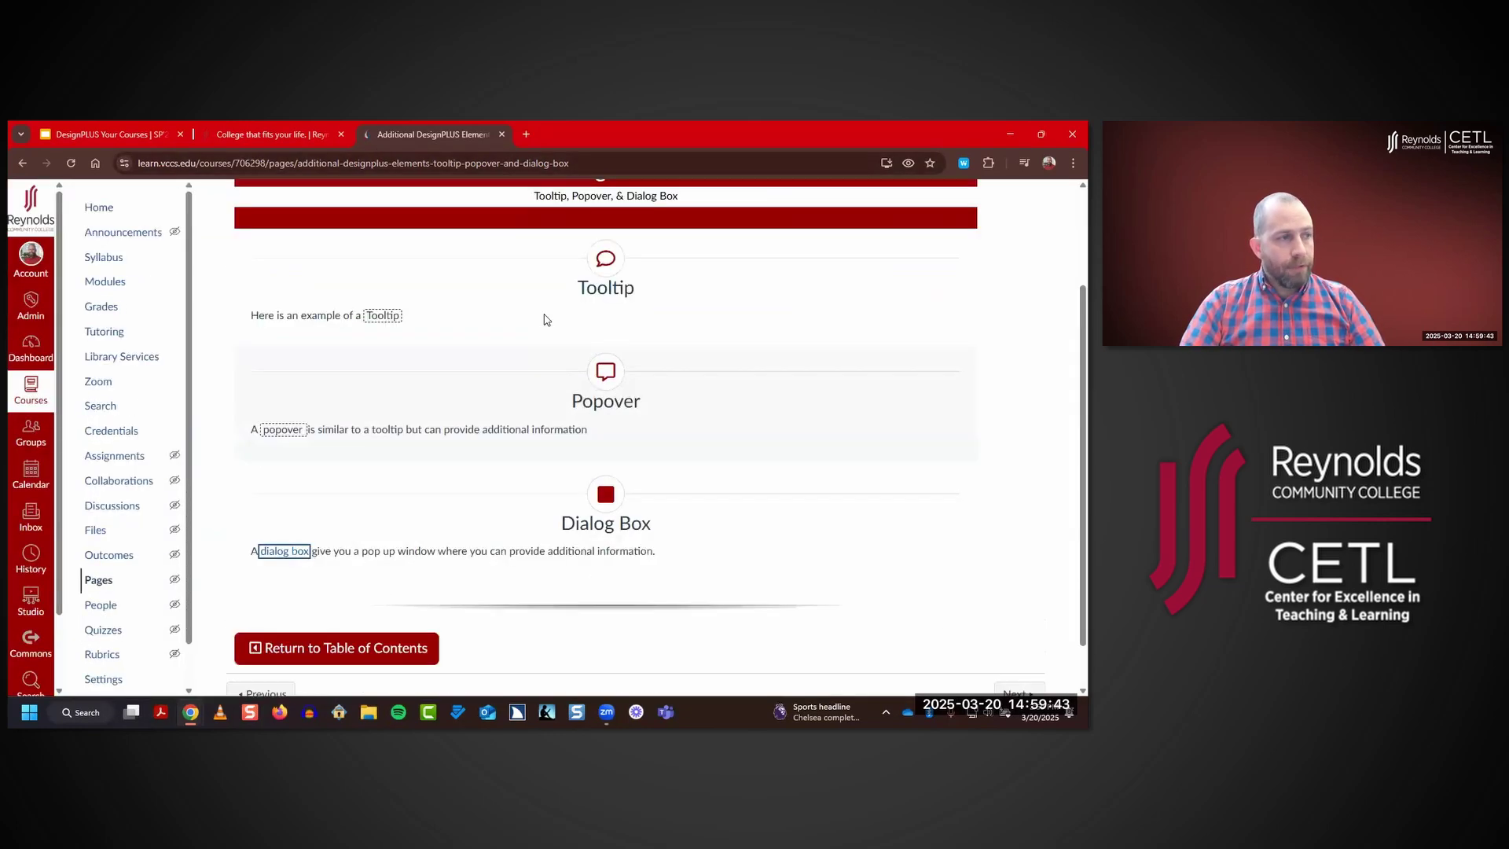
left_click(617, 393)
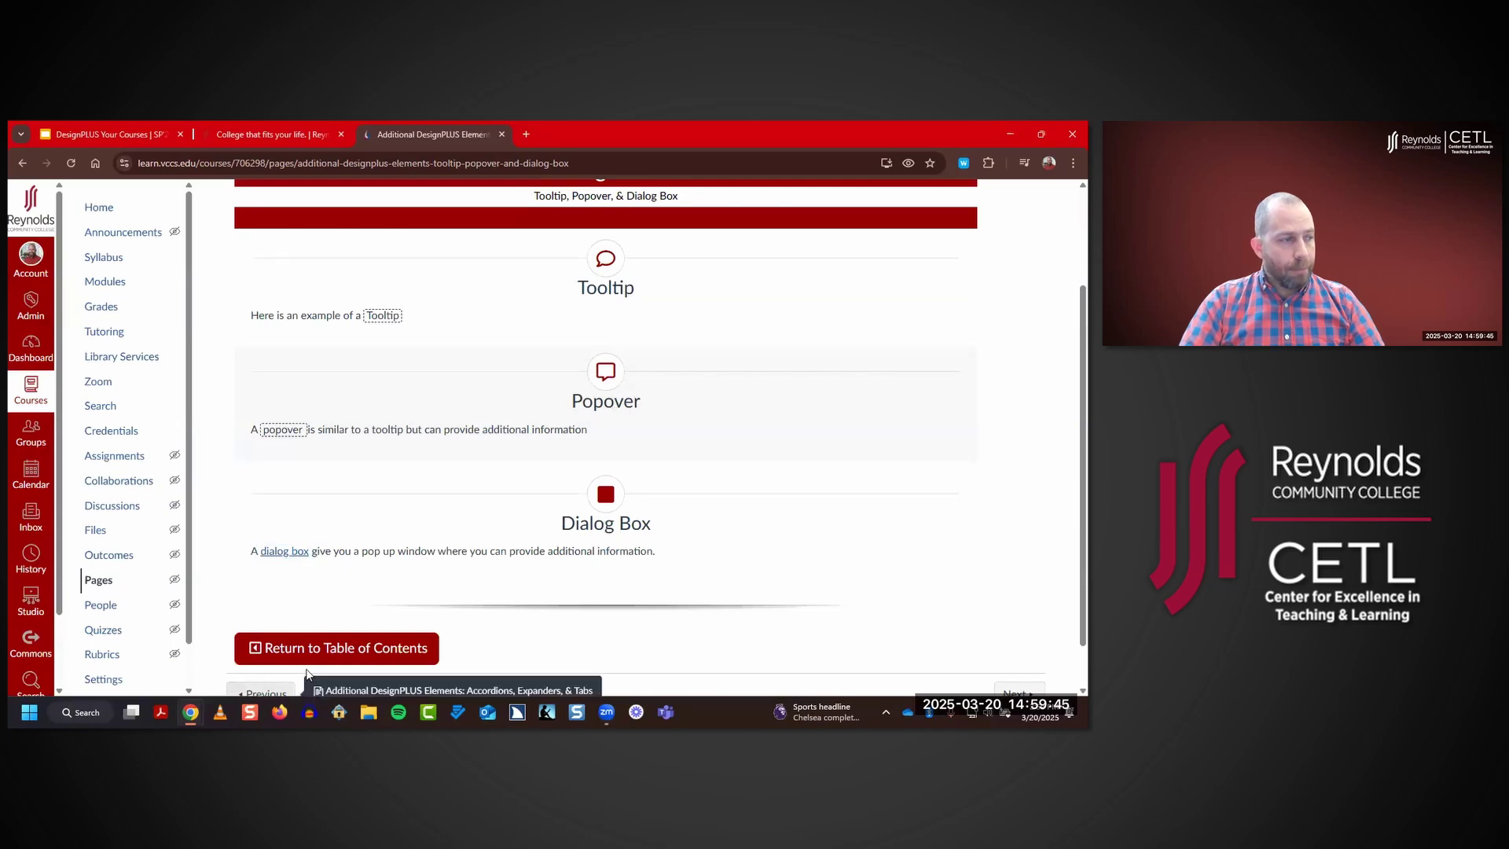
left_click(338, 649)
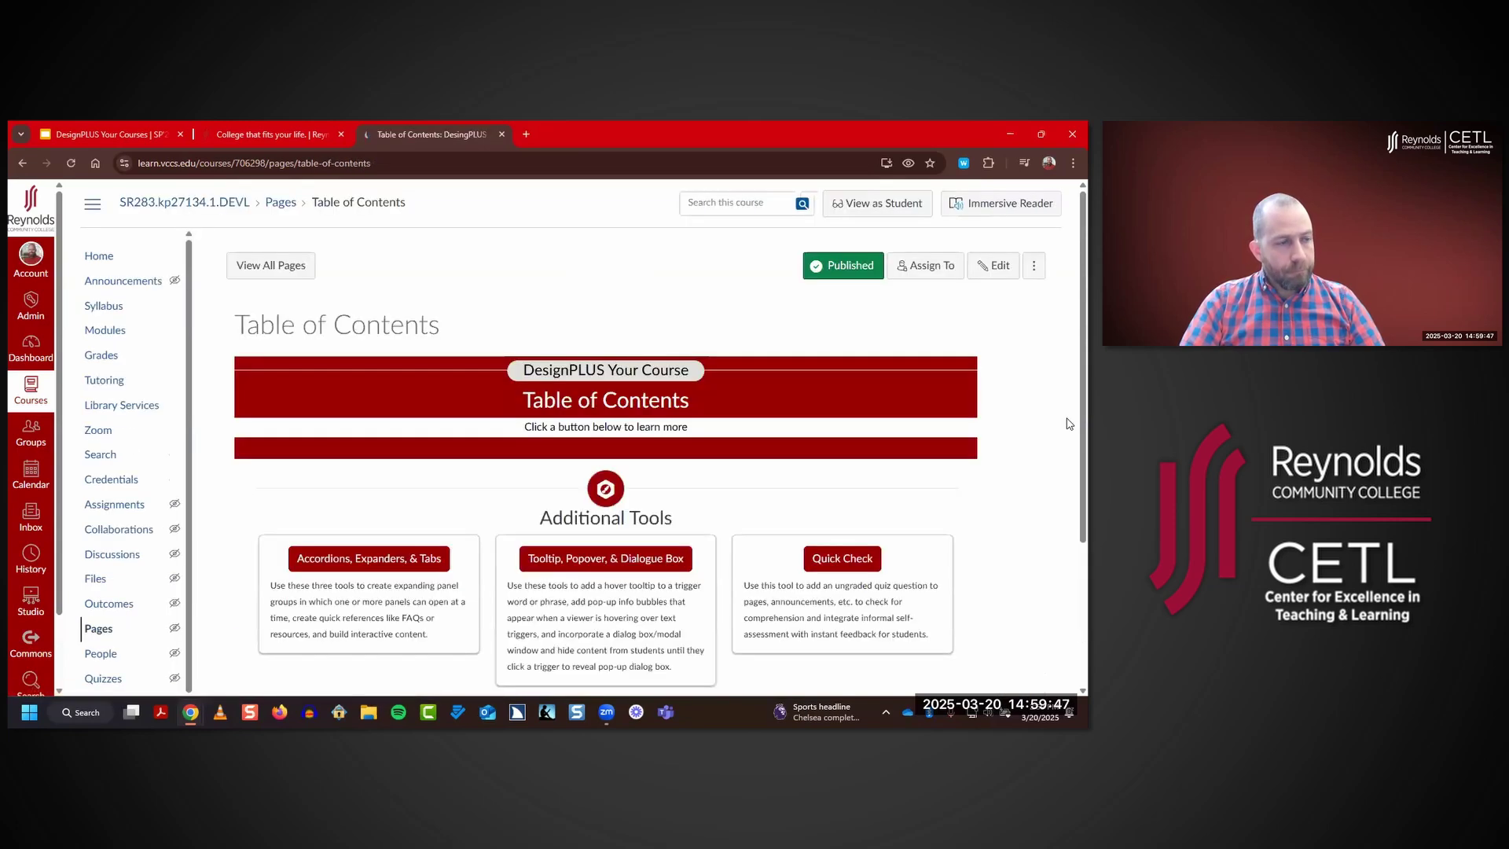
- Open the Quick Check page and check the answer "A graded and tracked question to give the teacher insights into student understanding."
left_click(817, 481)
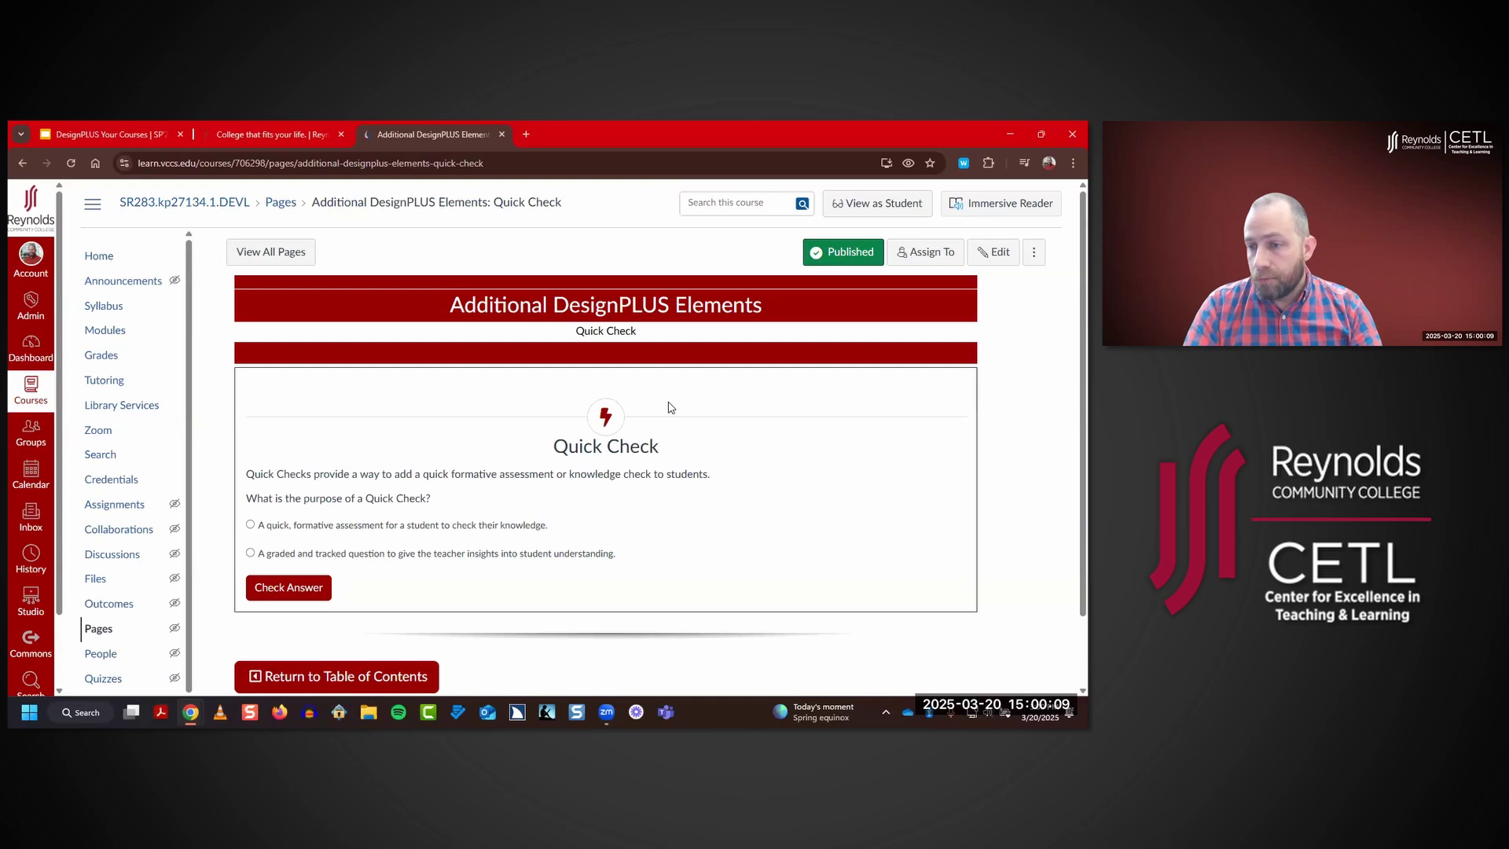
scroll(373, 445, "down", 1)
scroll(272, 502, "up", 1)
left_click_drag(272, 502, 450, 498)
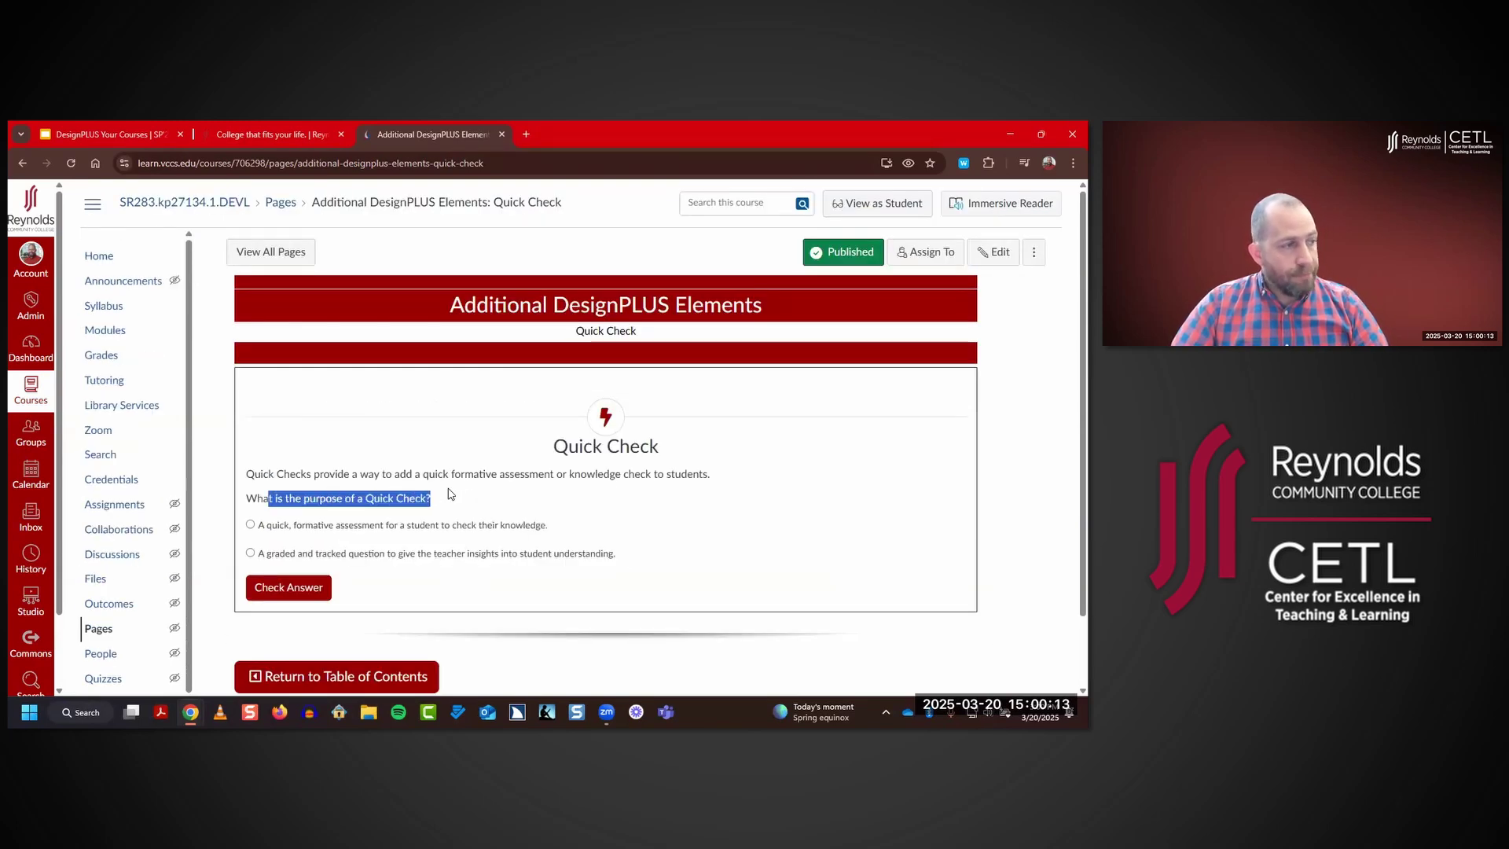
left_click(450, 497)
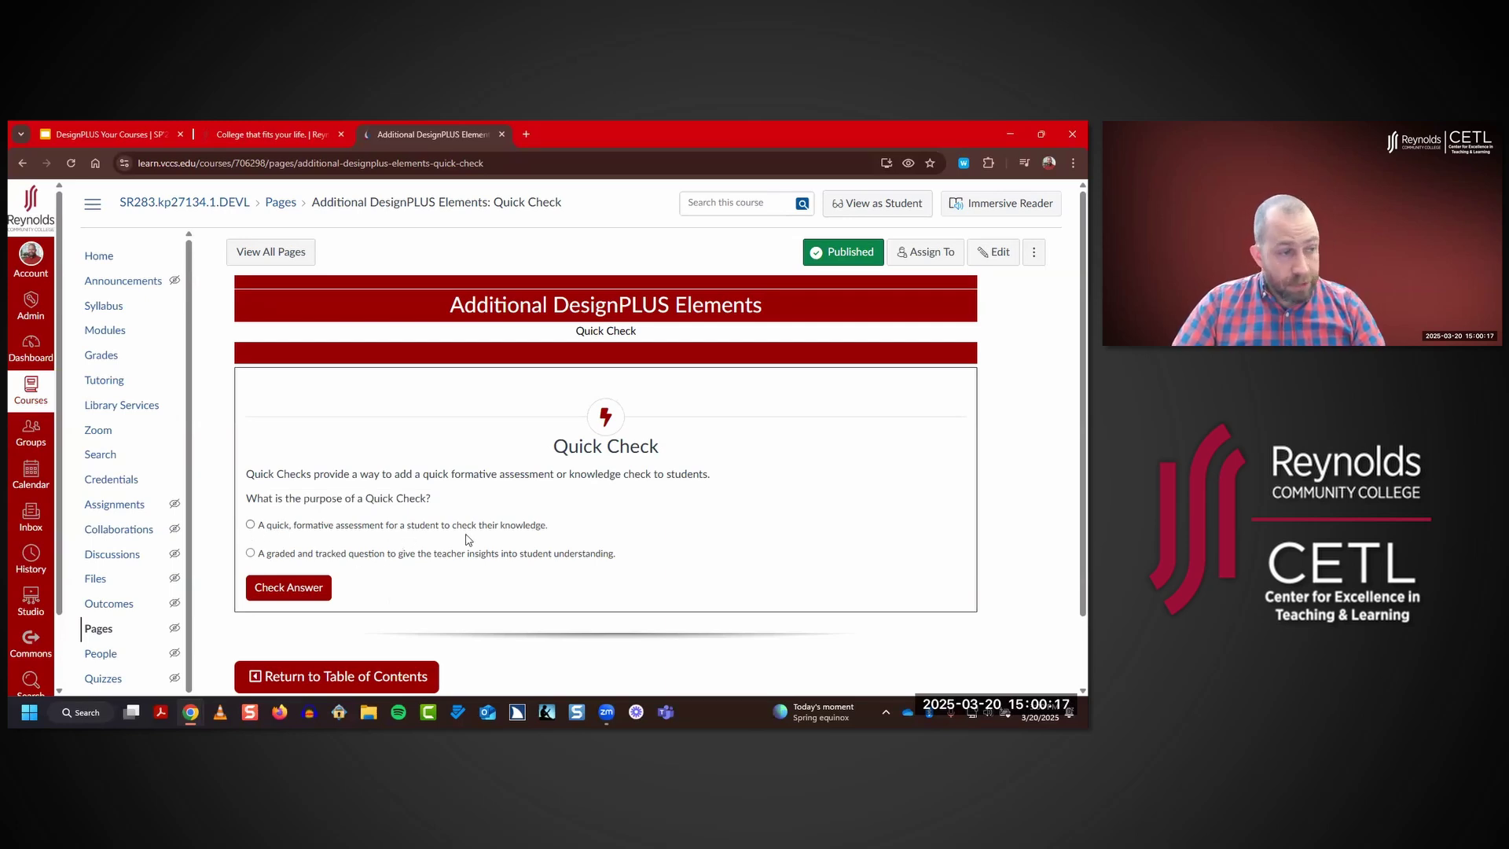
left_click(268, 560)
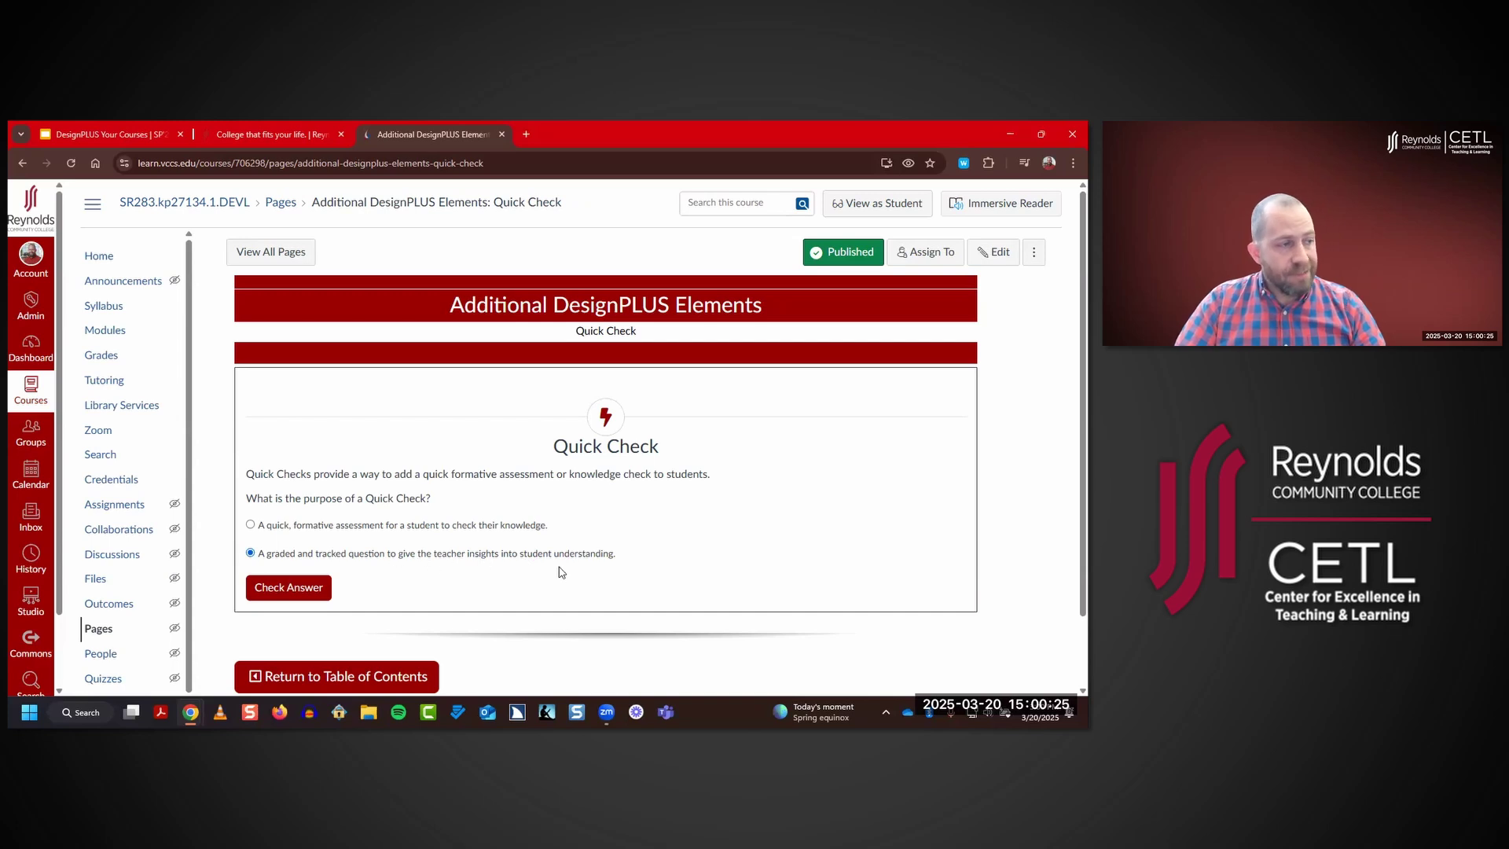
left_click(299, 588)
scroll(290, 418, "down", 2)
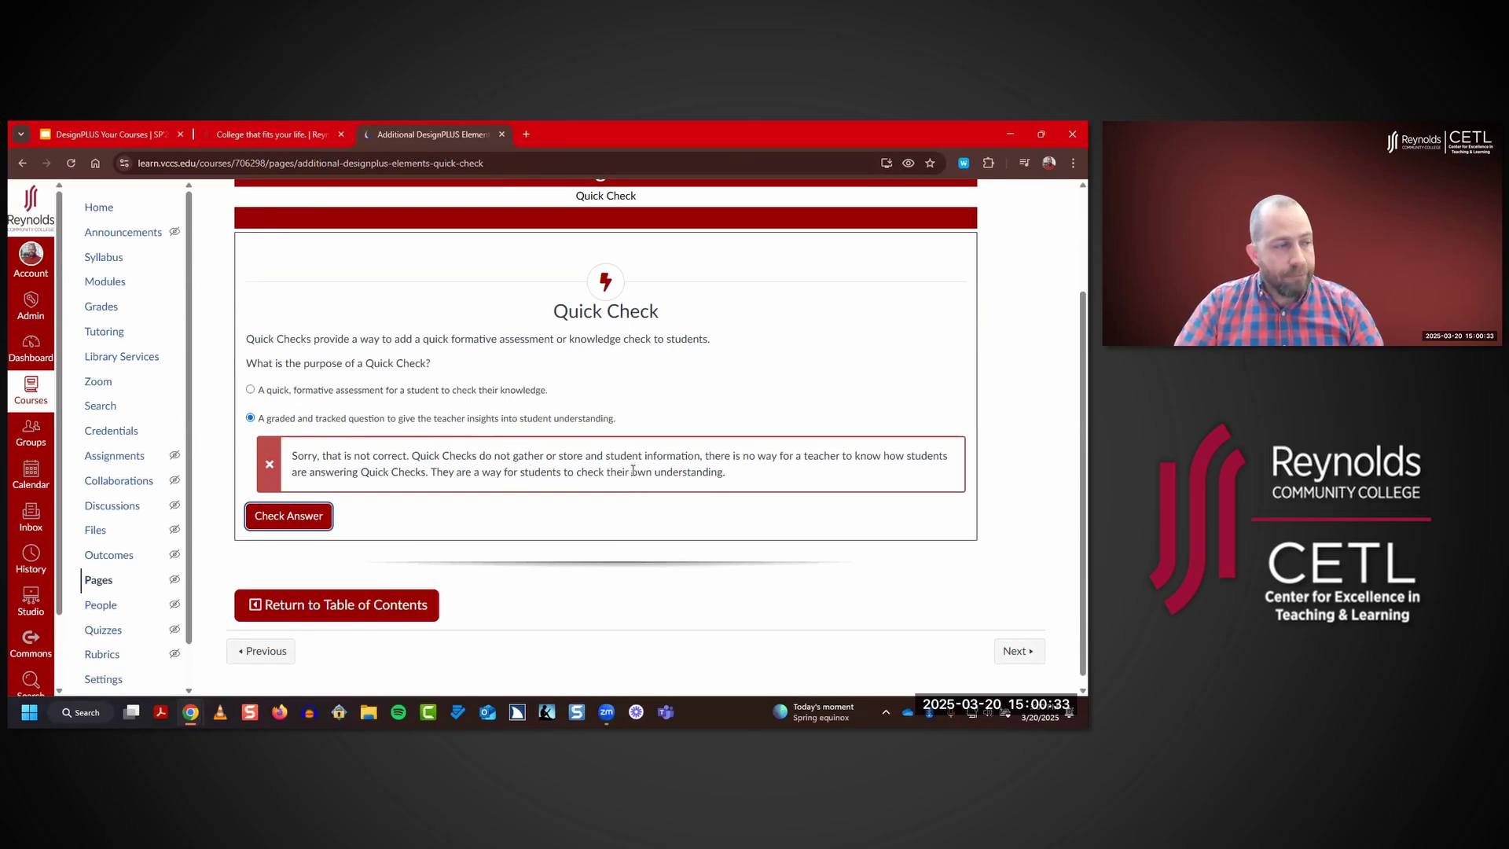
scroll(684, 472, "up", 2)
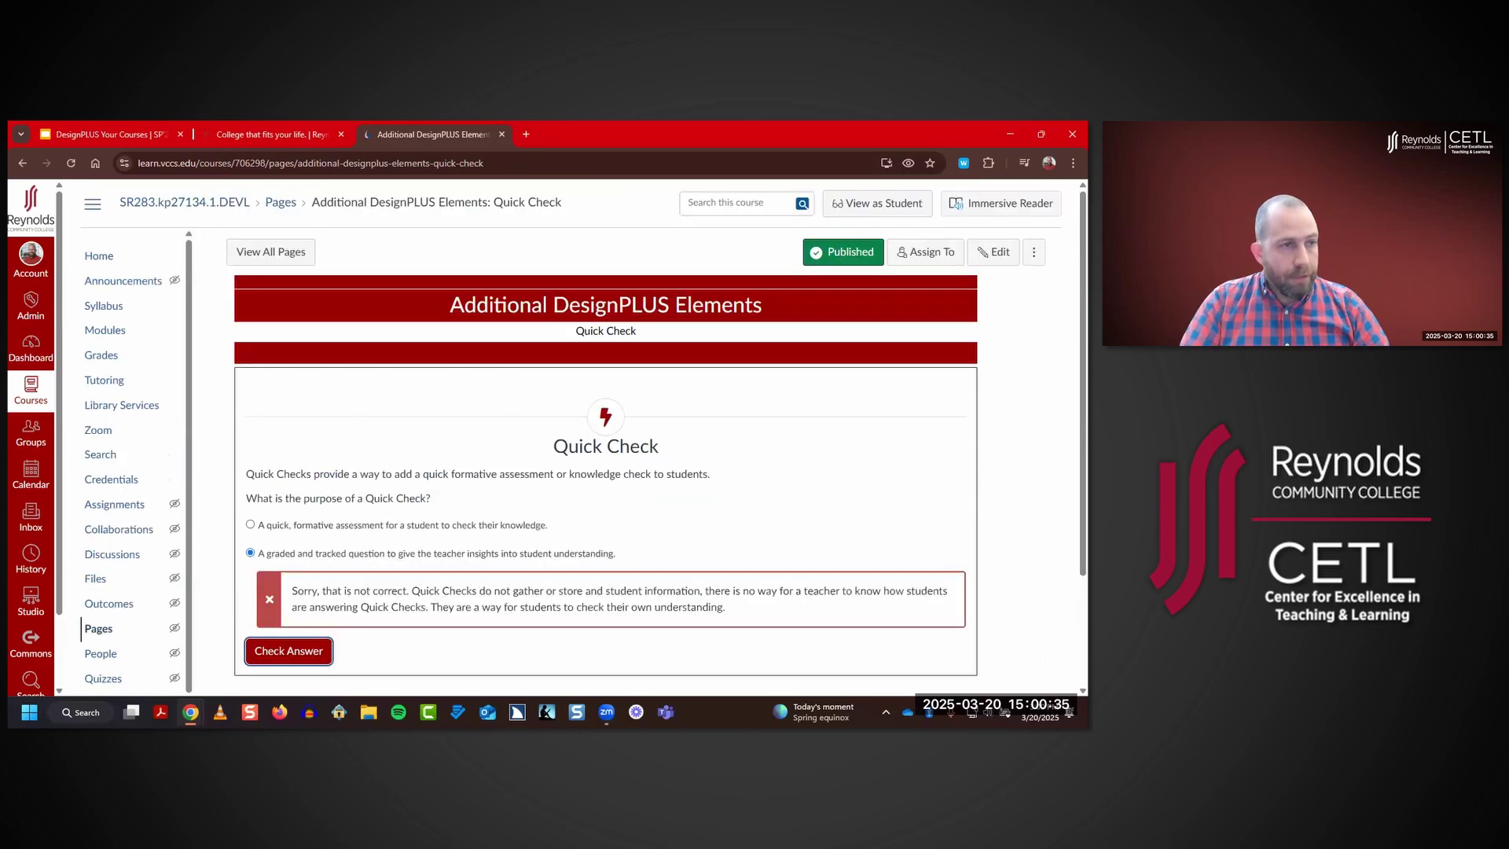
- Edit the Quick Check page in the expanded DesignPLUS view and bring up the Quick Check element's settings
left_click(993, 253)
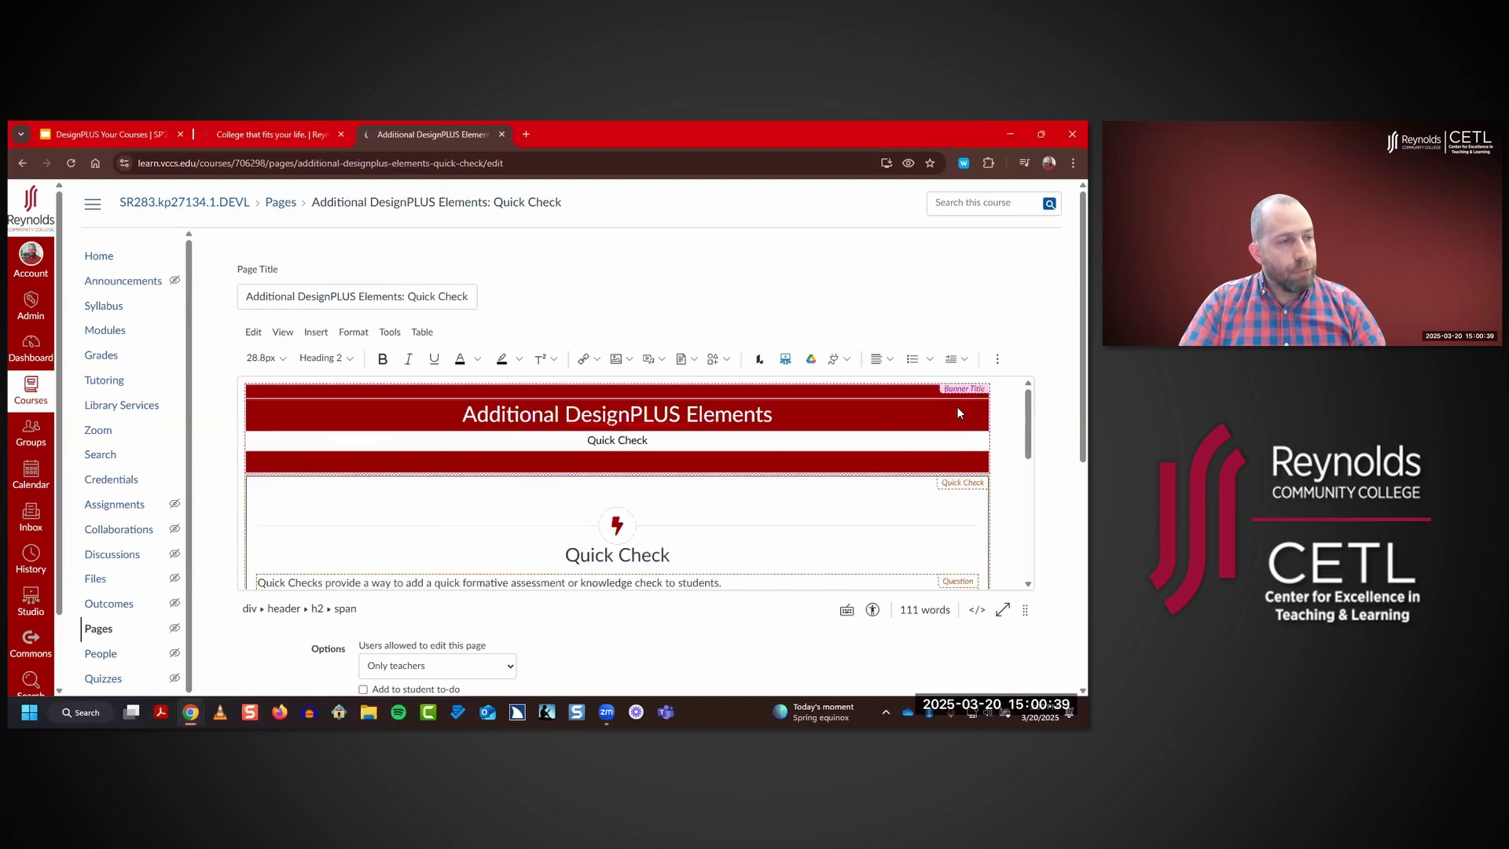
left_click(956, 195)
scroll(445, 364, "down", 3)
left_click(442, 381)
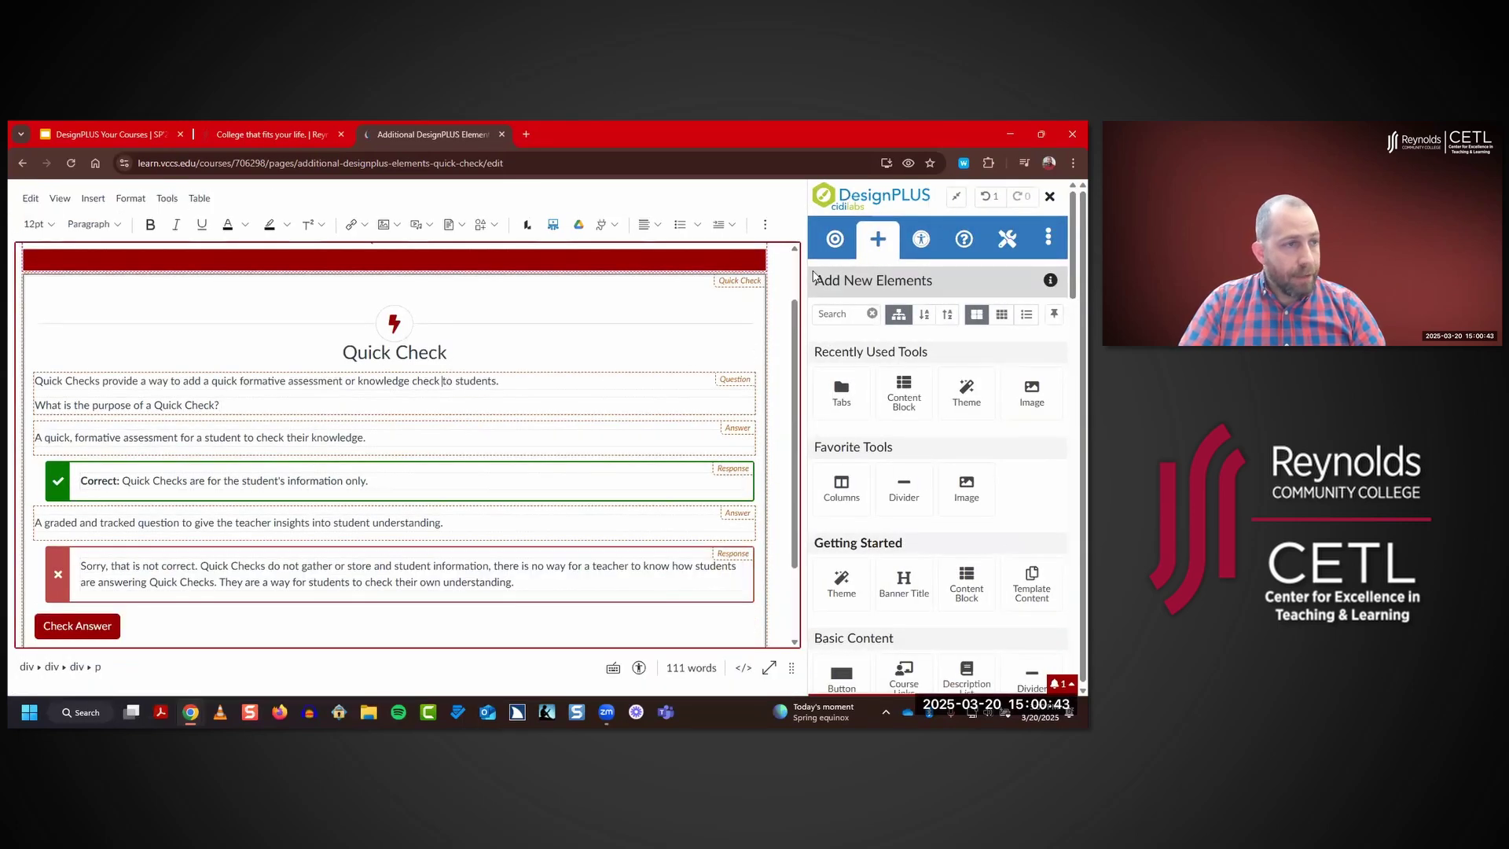
left_click(833, 241)
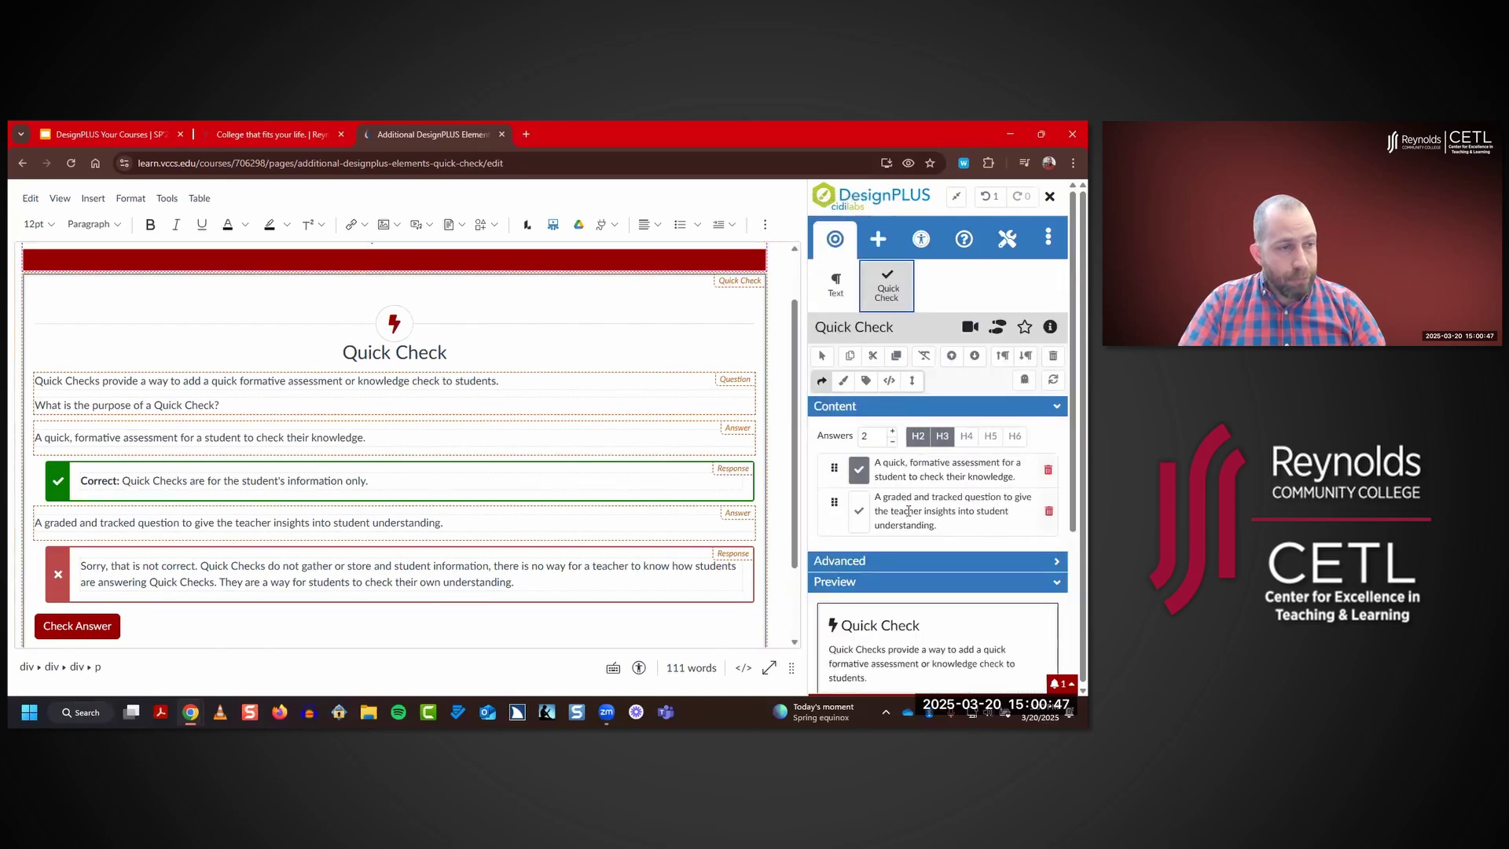
- Add a third answer to the Quick Check and toggle answers 2 and 3 to correct and back to incorrect
left_click(893, 431)
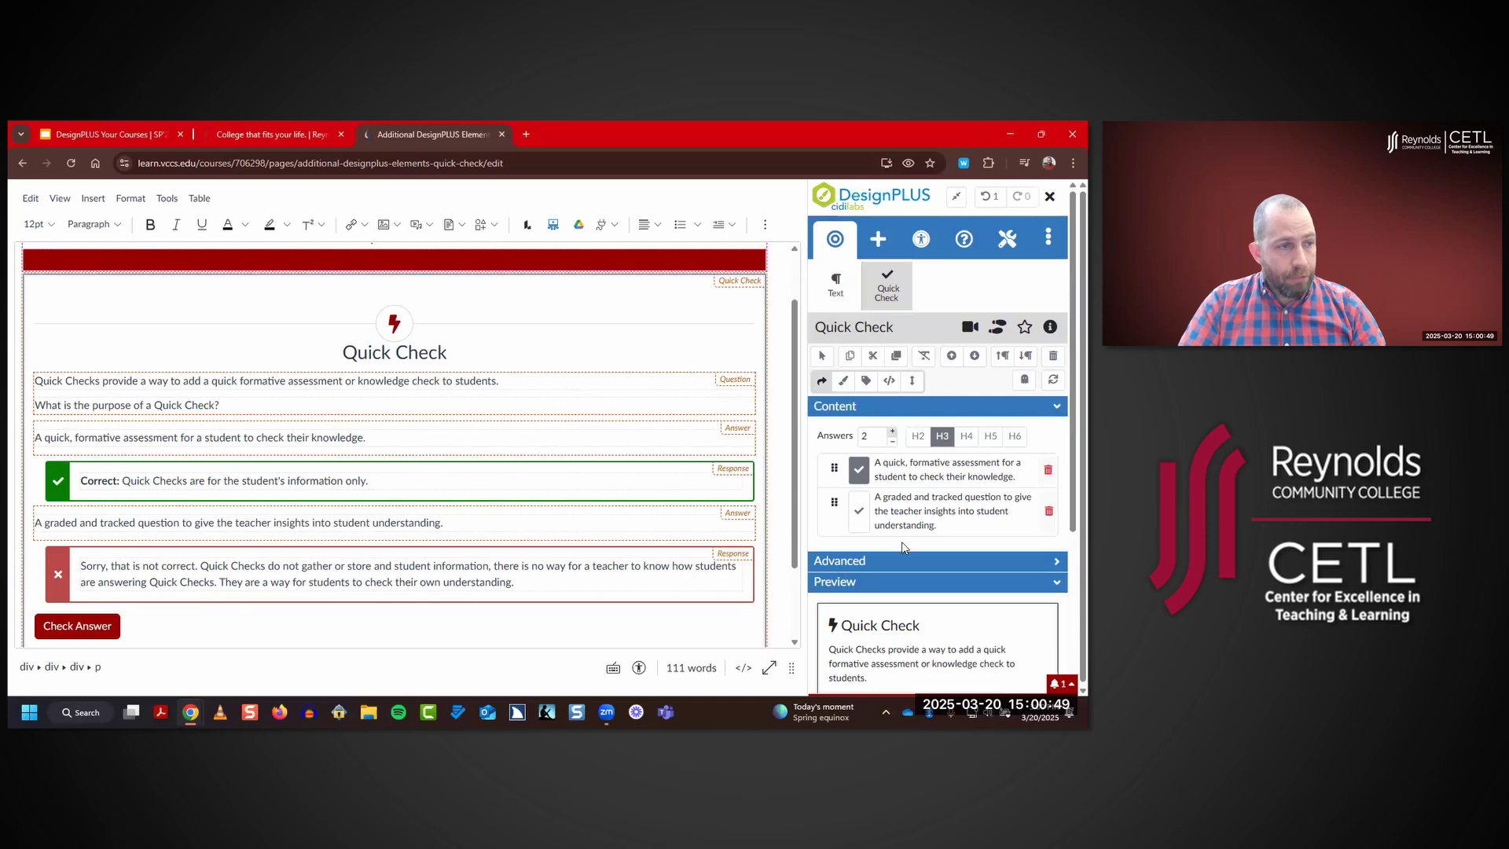
scroll(734, 516, "down", 1)
scroll(734, 516, "up", 1)
left_click(928, 485)
double_click(927, 485)
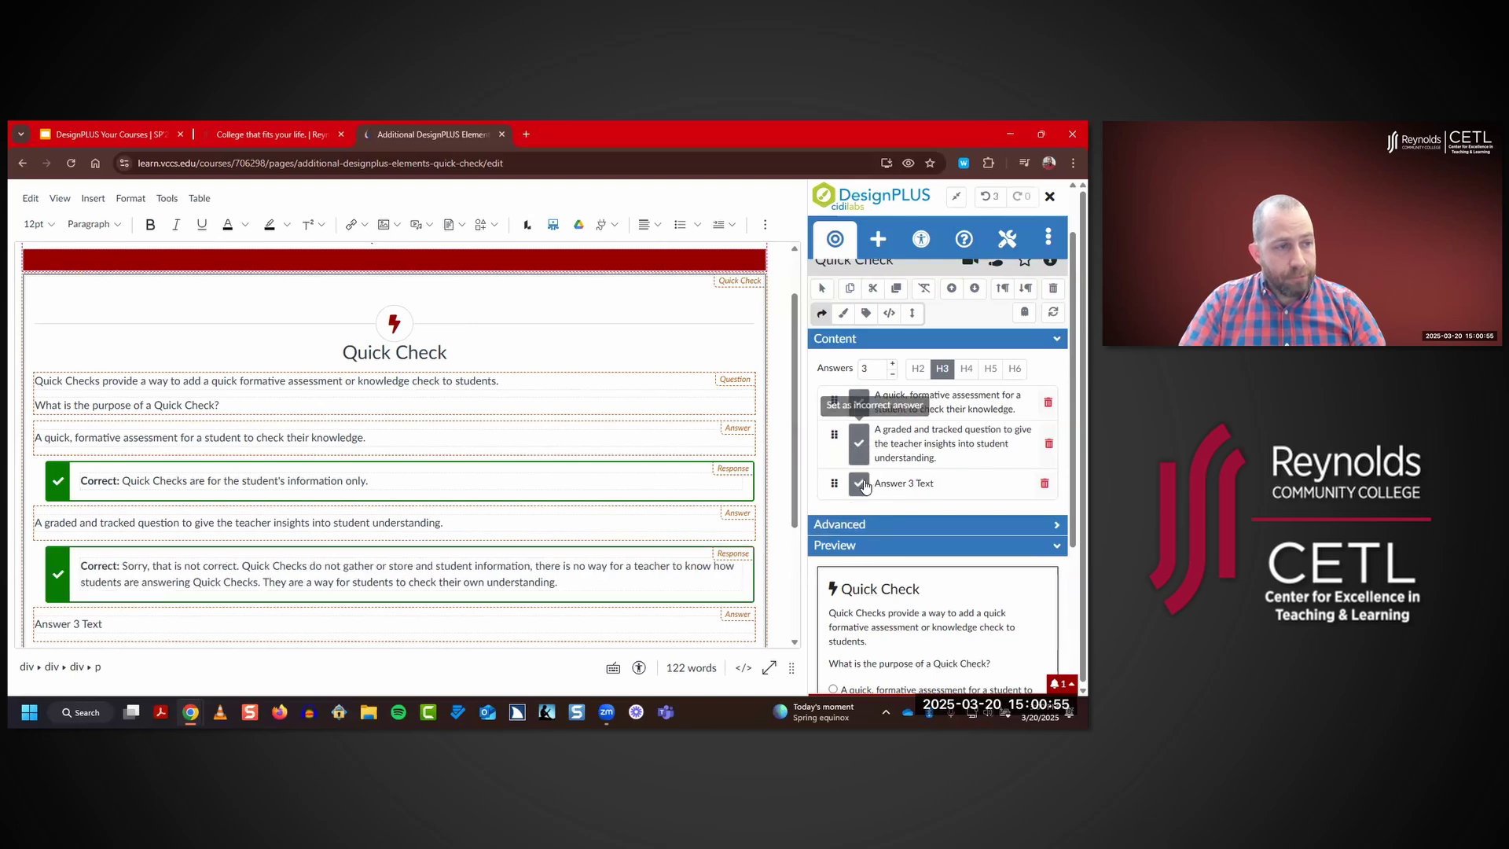
left_click(860, 485)
left_click(864, 487)
scroll(566, 452, "down", 2)
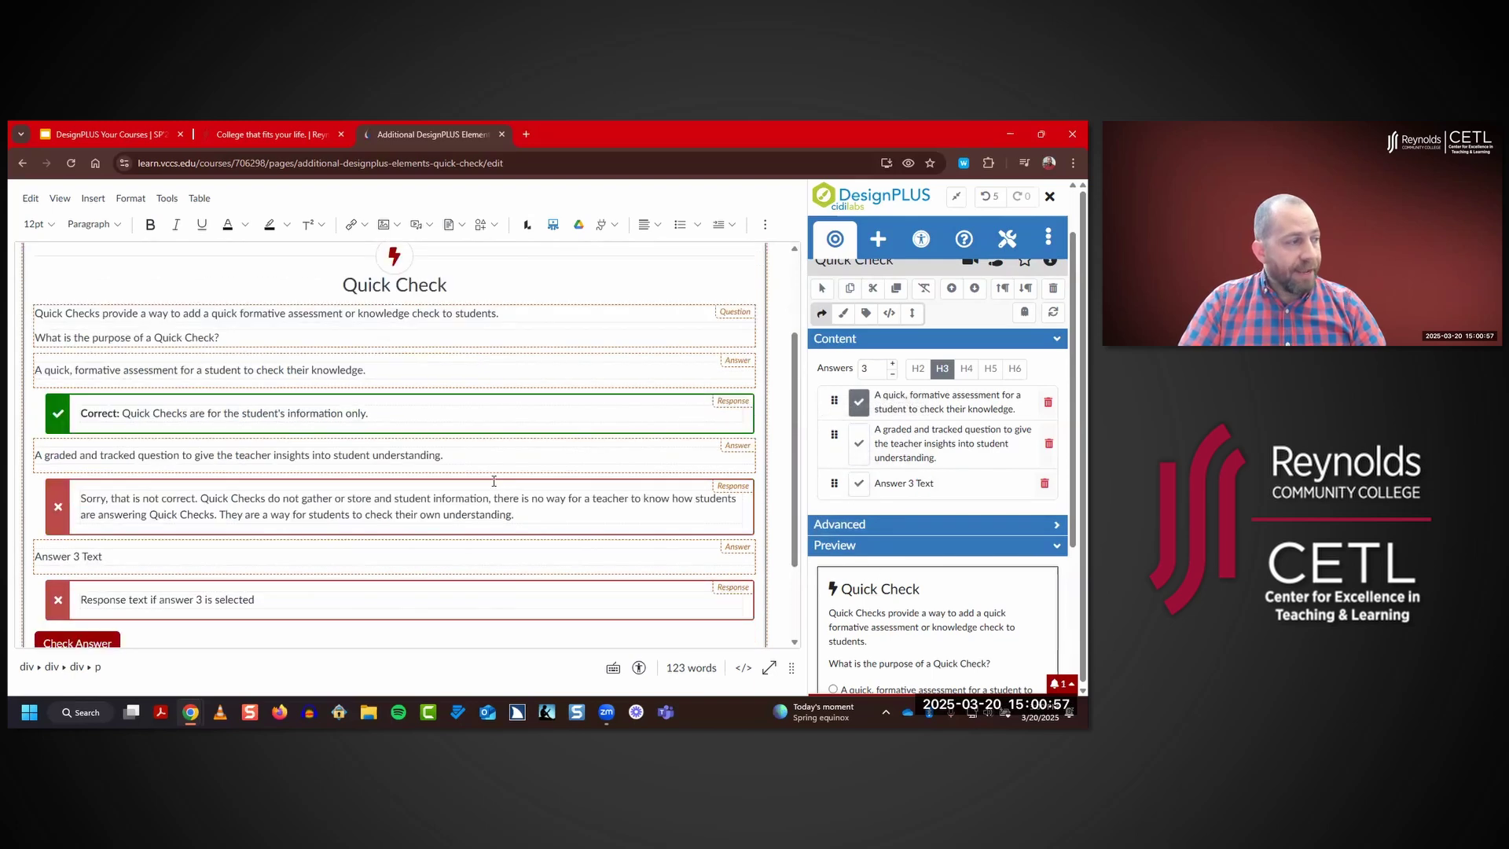
left_click_drag(260, 535, 74, 539)
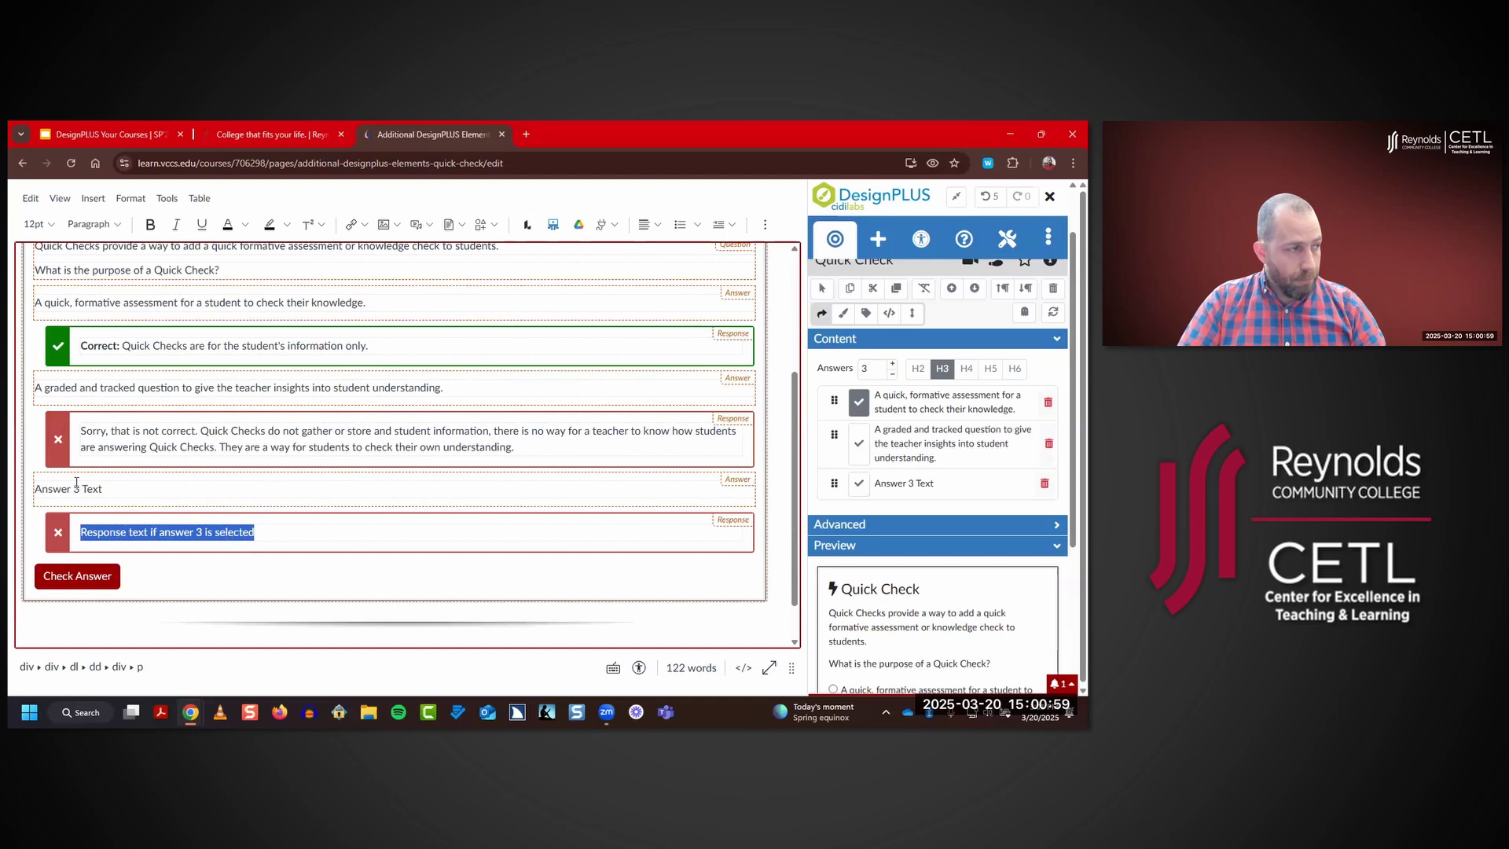
triple_click(98, 533)
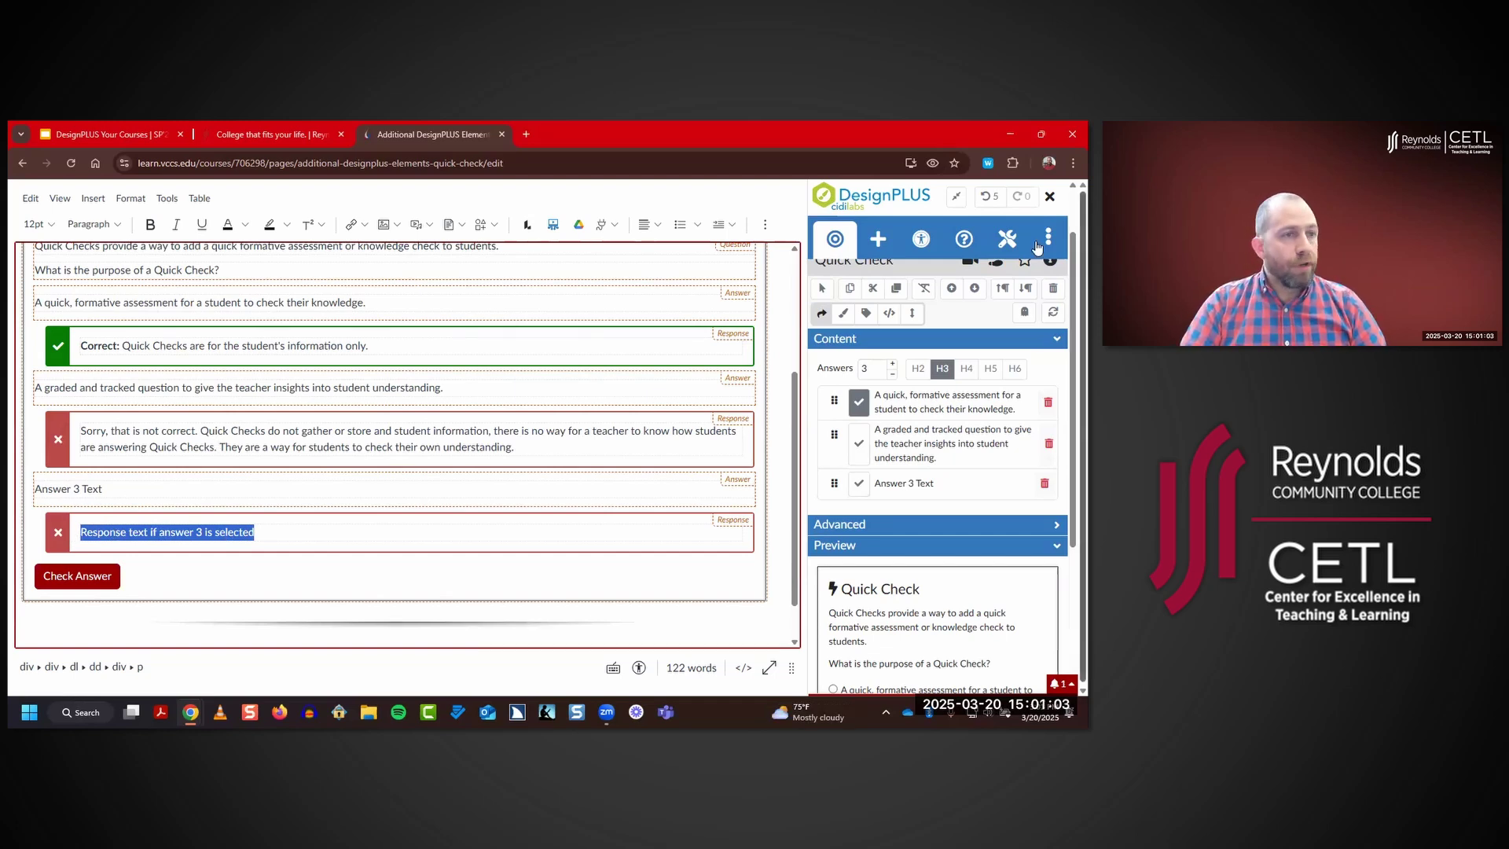
- Leave the Quick Check page editor and discard the unsaved changes
left_click(956, 195)
scroll(817, 661, "down", 3)
scroll(692, 657, "down", 5)
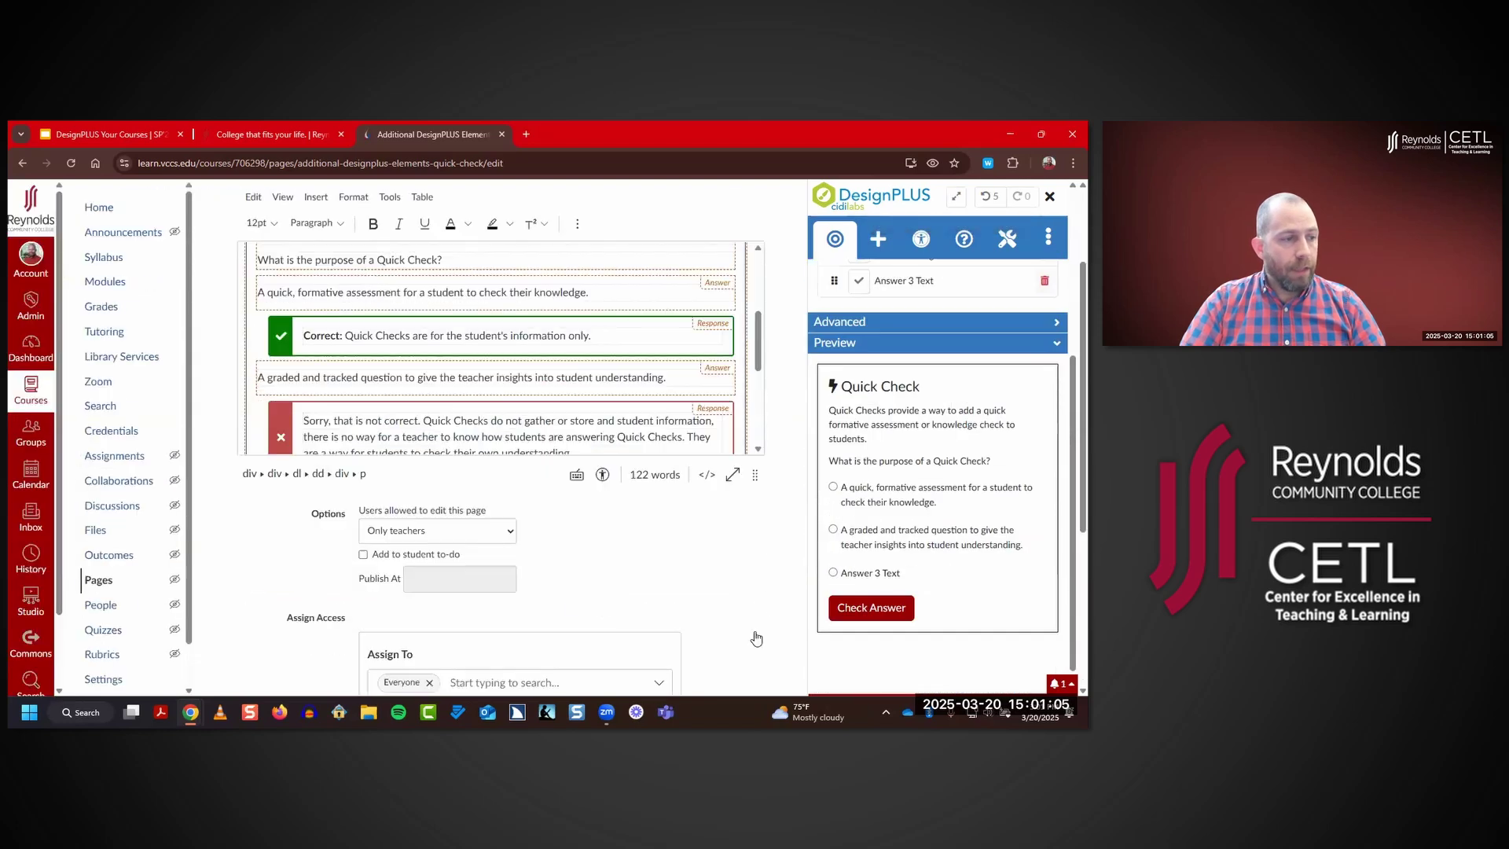
left_click(676, 640)
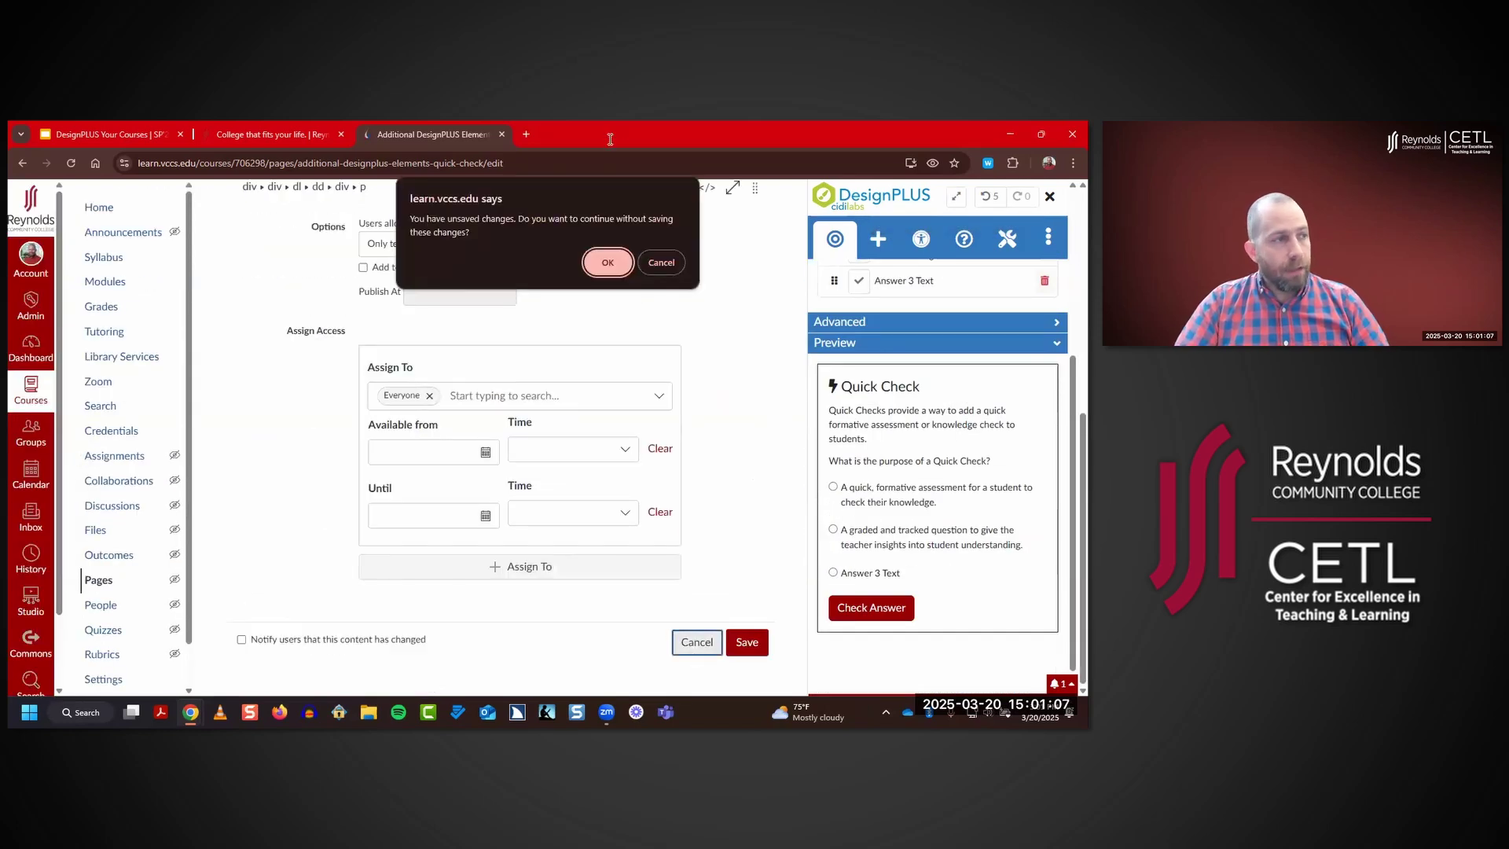
left_click(608, 262)
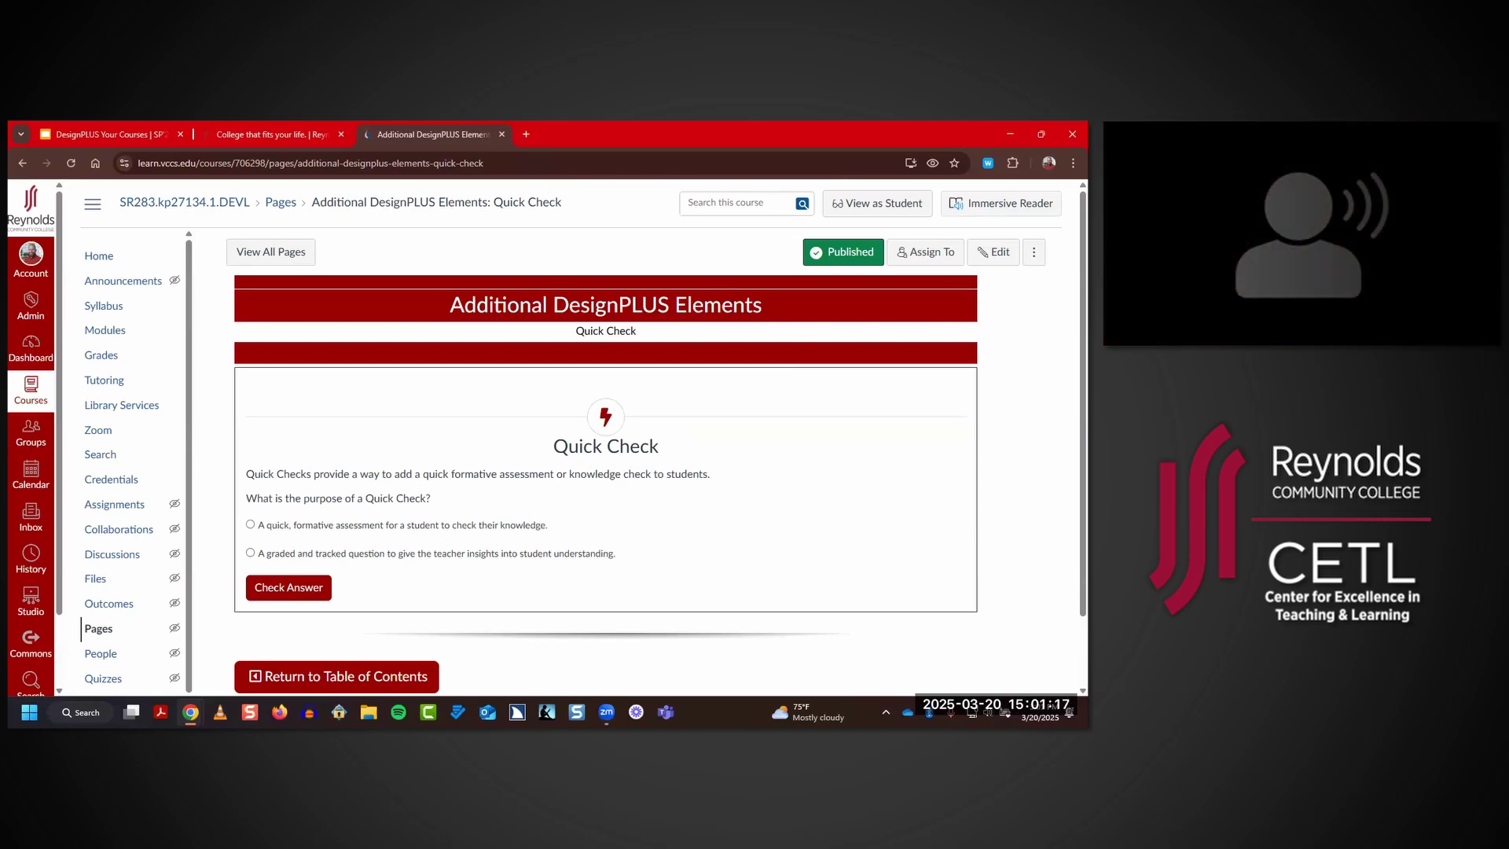
- Open the Tutorial Demo page from the Demo 5 | Cidi Labs Tutorials module for editing
left_click(100, 330)
scroll(668, 385, "down", 3)
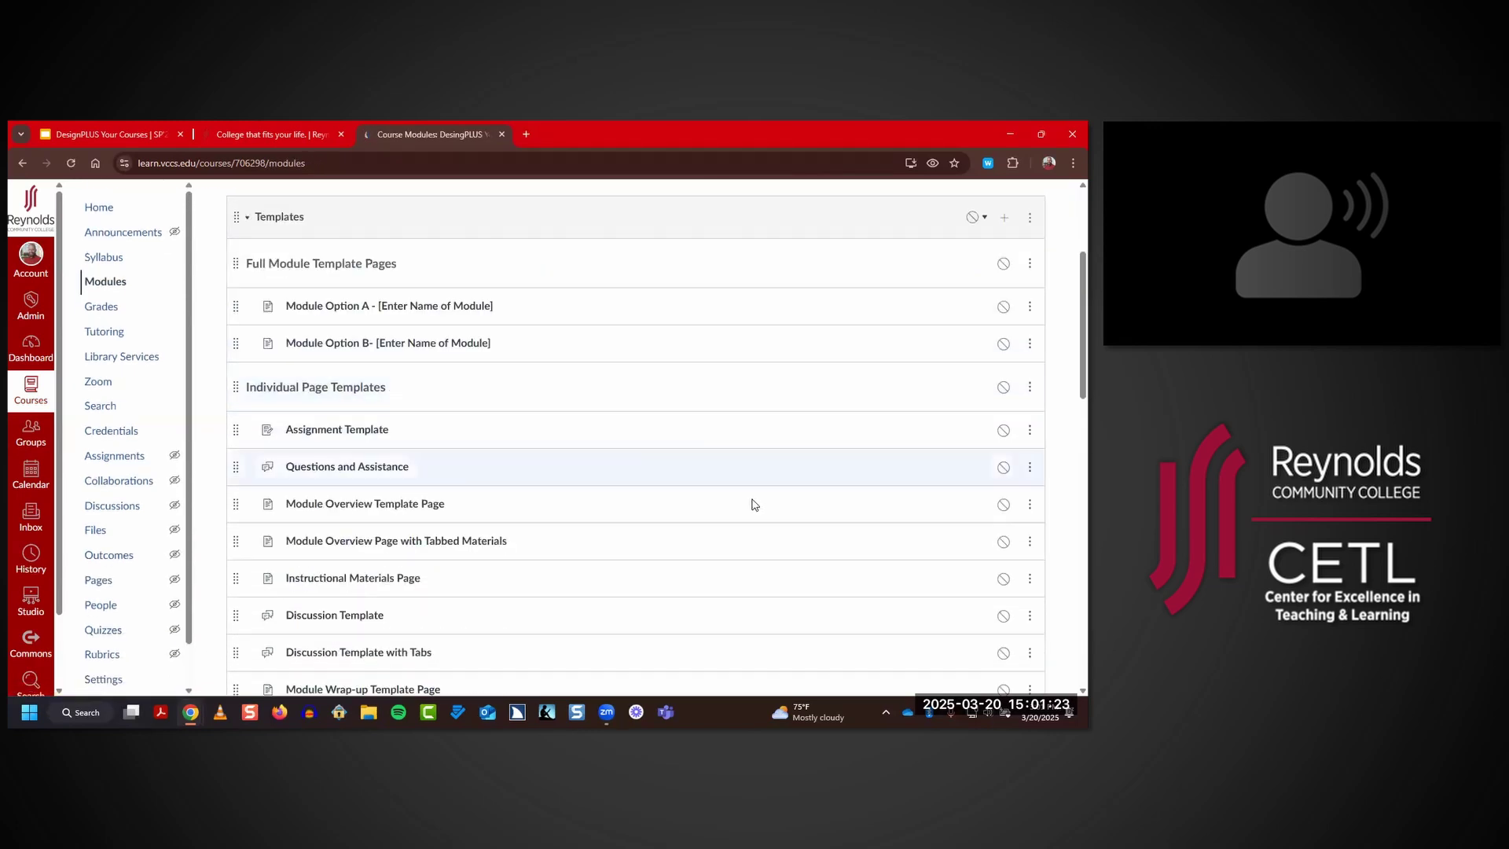
scroll(753, 502, "down", 15)
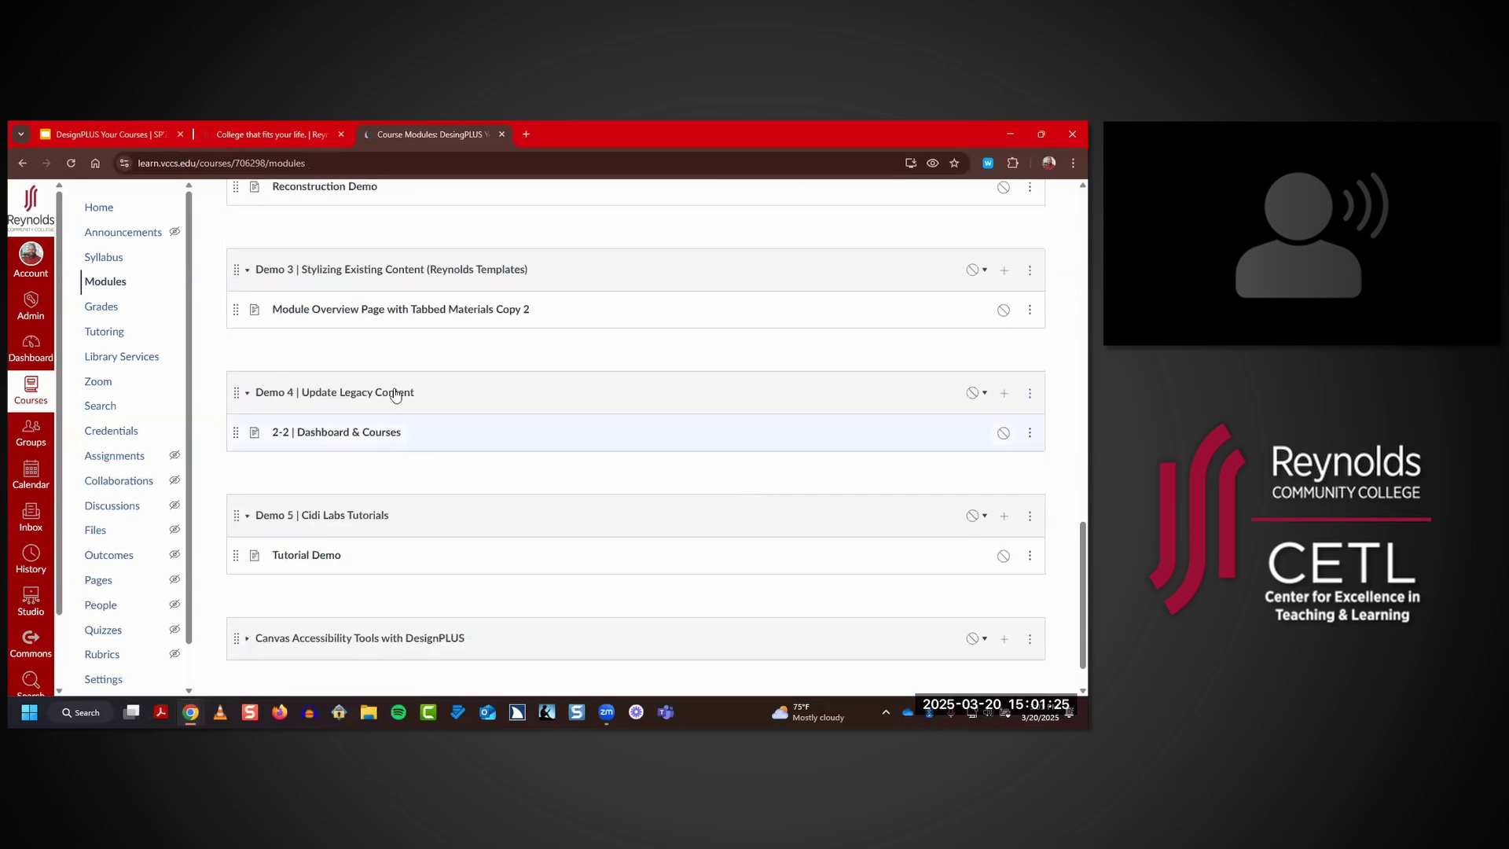
left_click(328, 558)
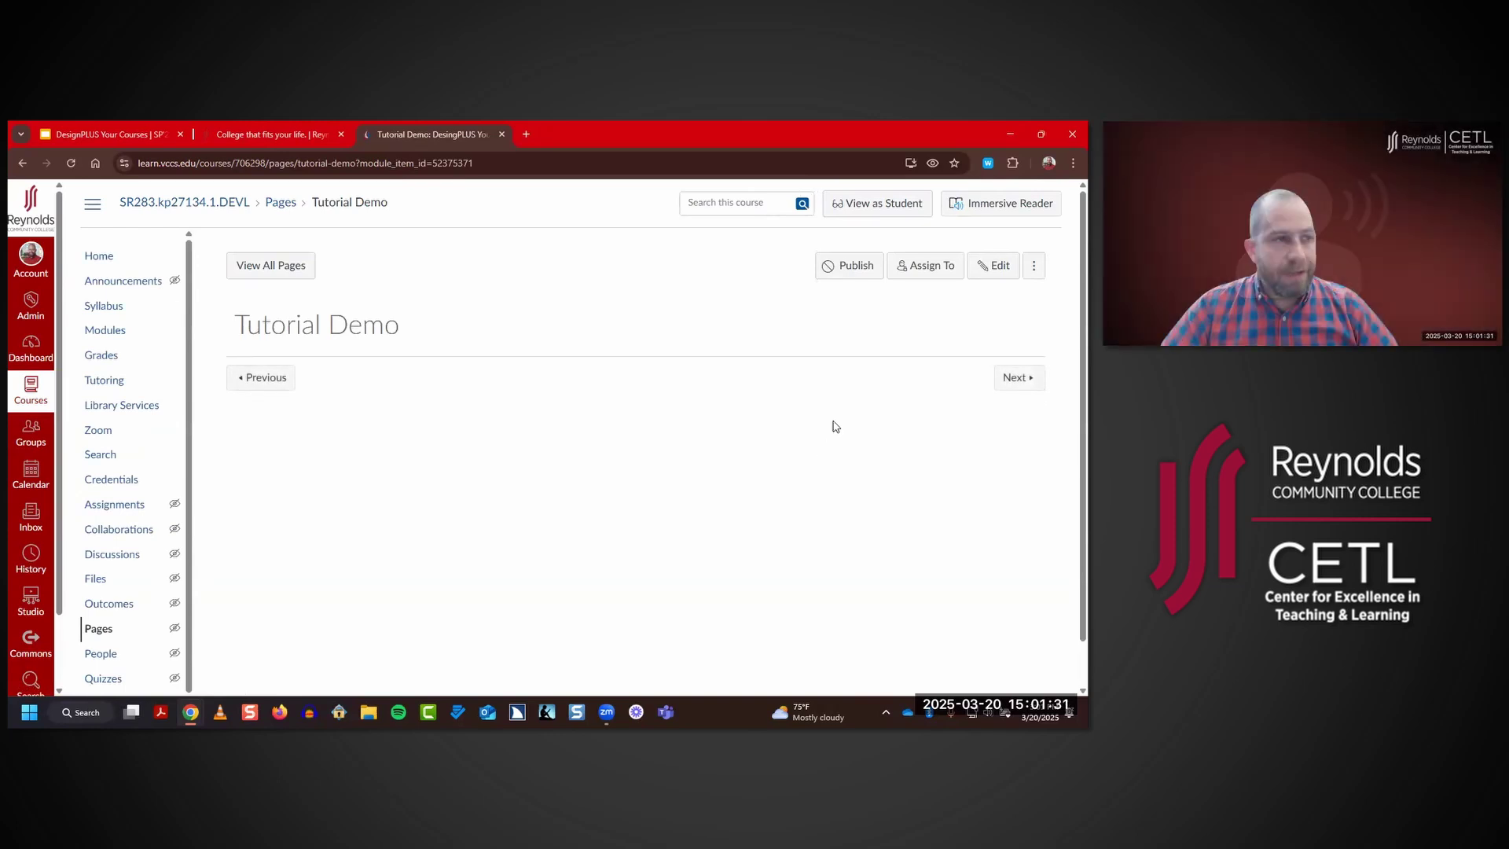
left_click(990, 266)
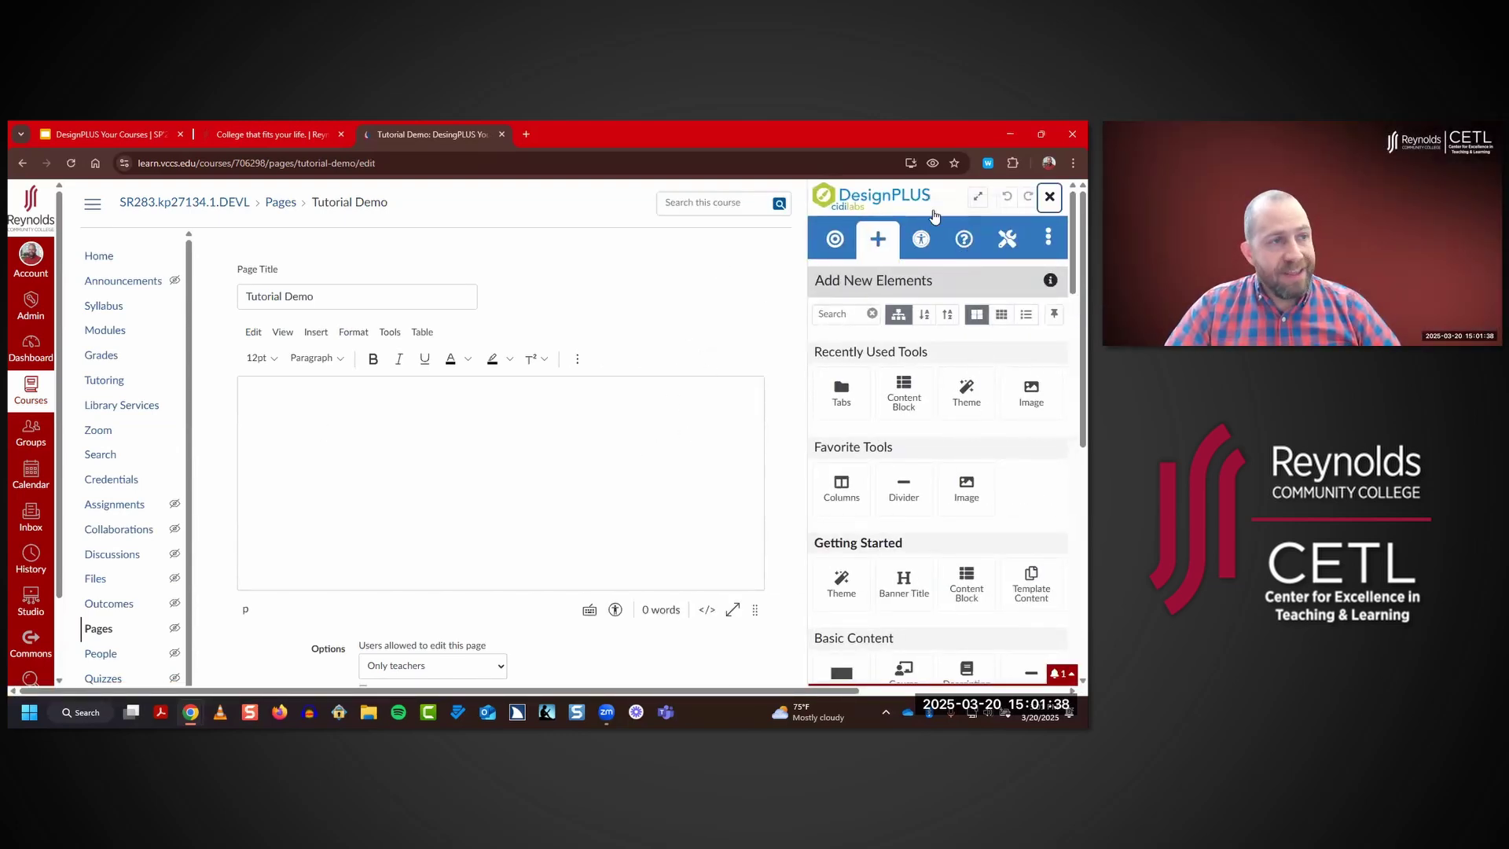
- Open the Cidi Labs Tutorials from the DesignPLUS help resources
left_click(963, 240)
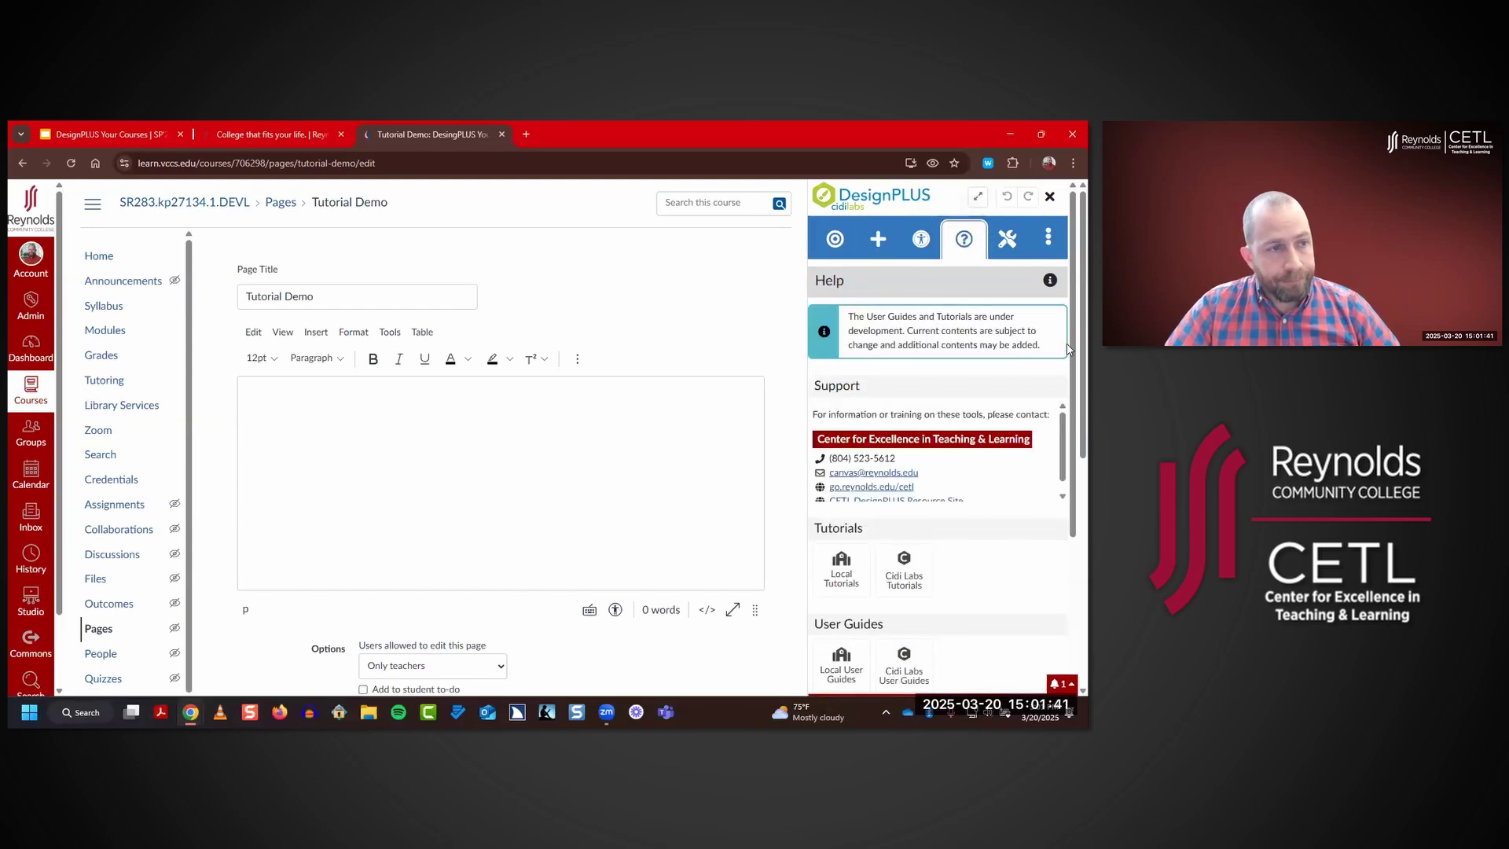
scroll(1069, 507, "down", 3)
scroll(1069, 507, "down", 1)
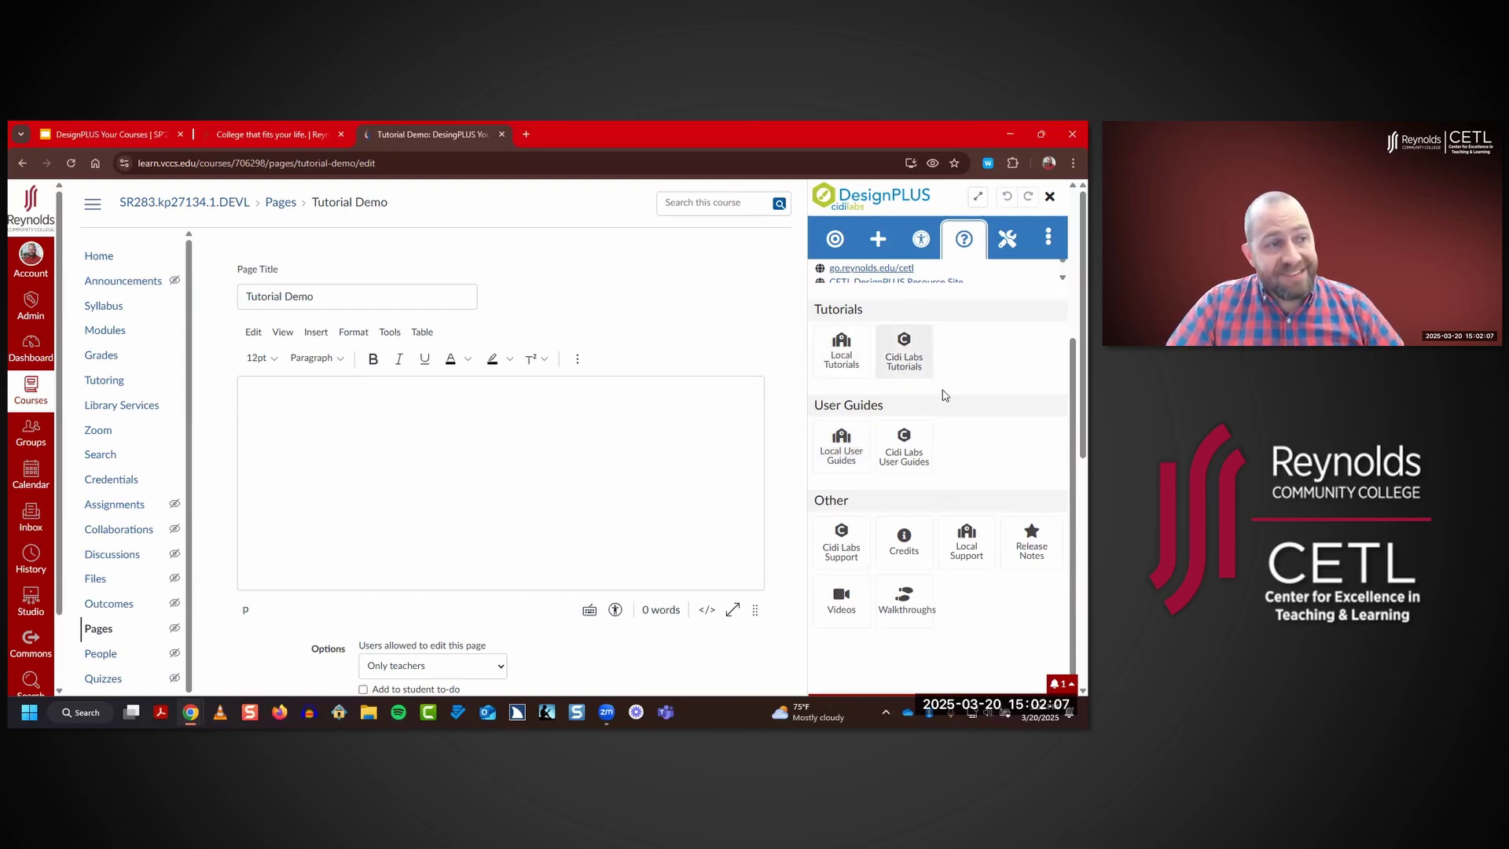
left_click(911, 366)
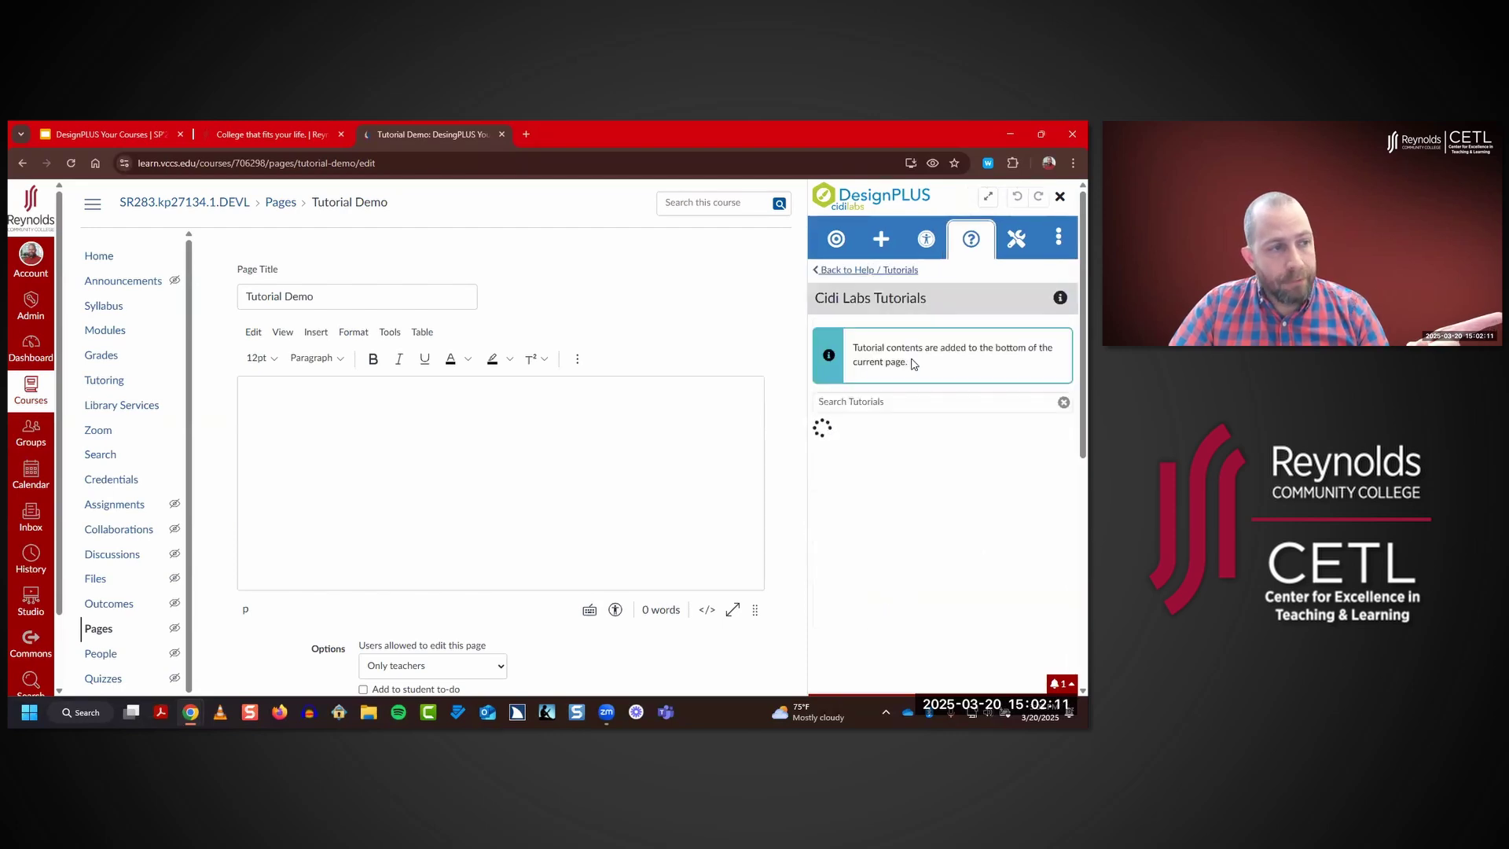
- Browse the Cidi Labs tutorial categories, expanding Visual Flair and Interactivity to view their tutorials
scroll(1069, 449, "down", 2)
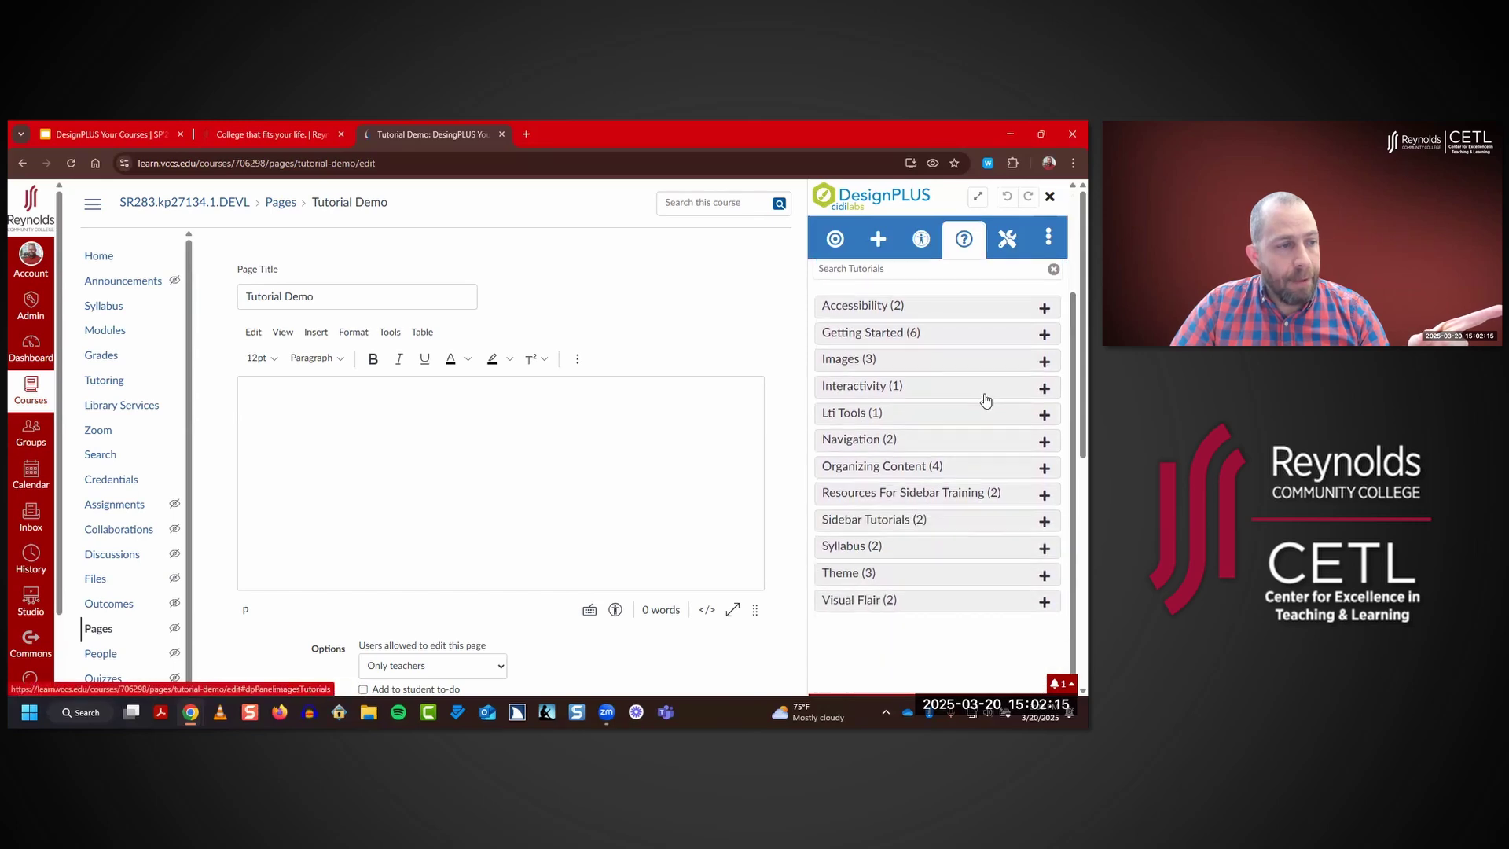
left_click(892, 606)
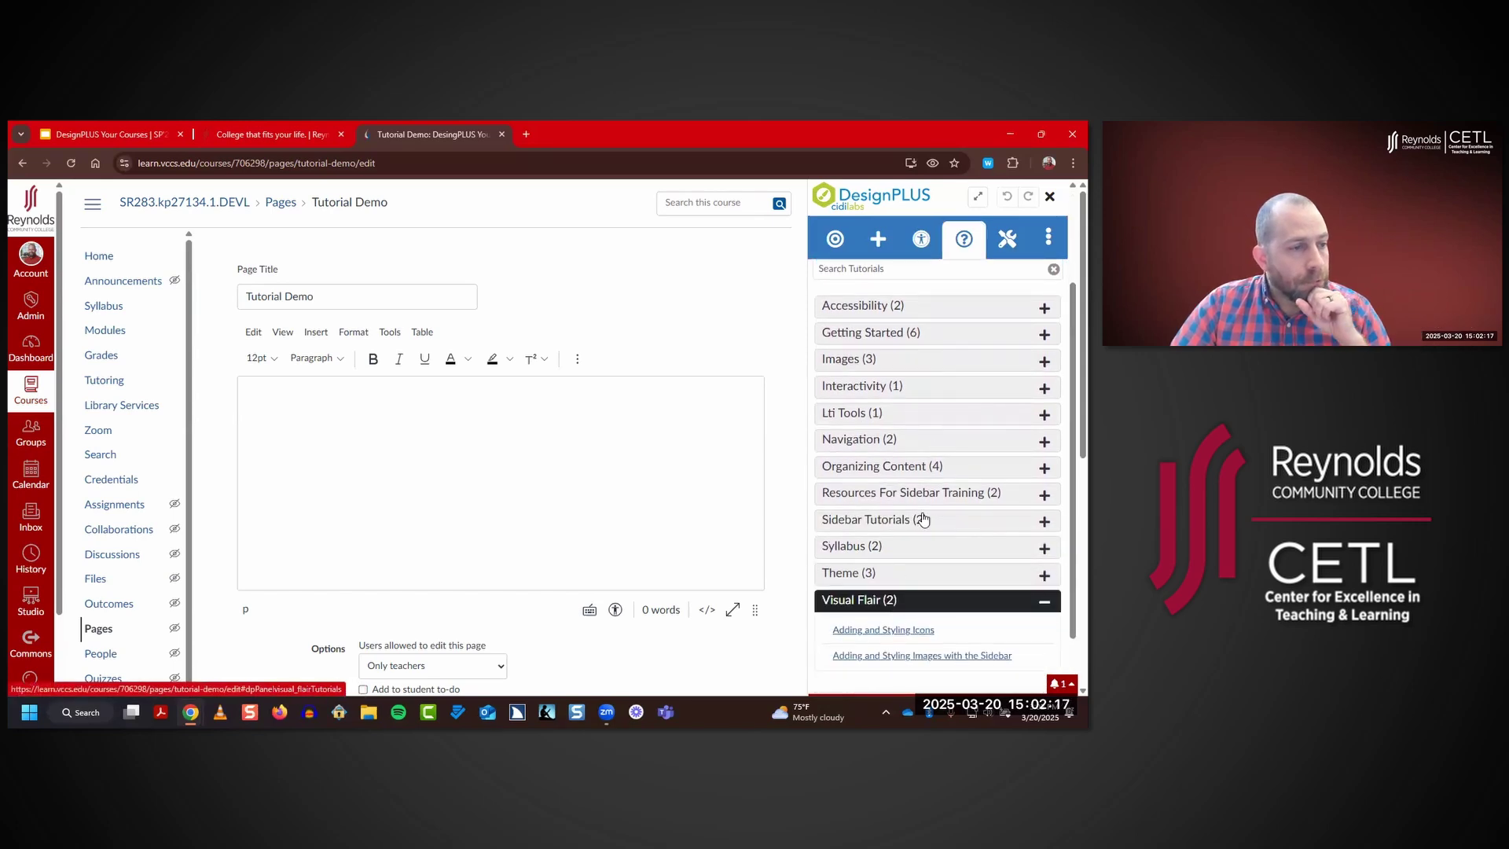
scroll(922, 486, "up", 3)
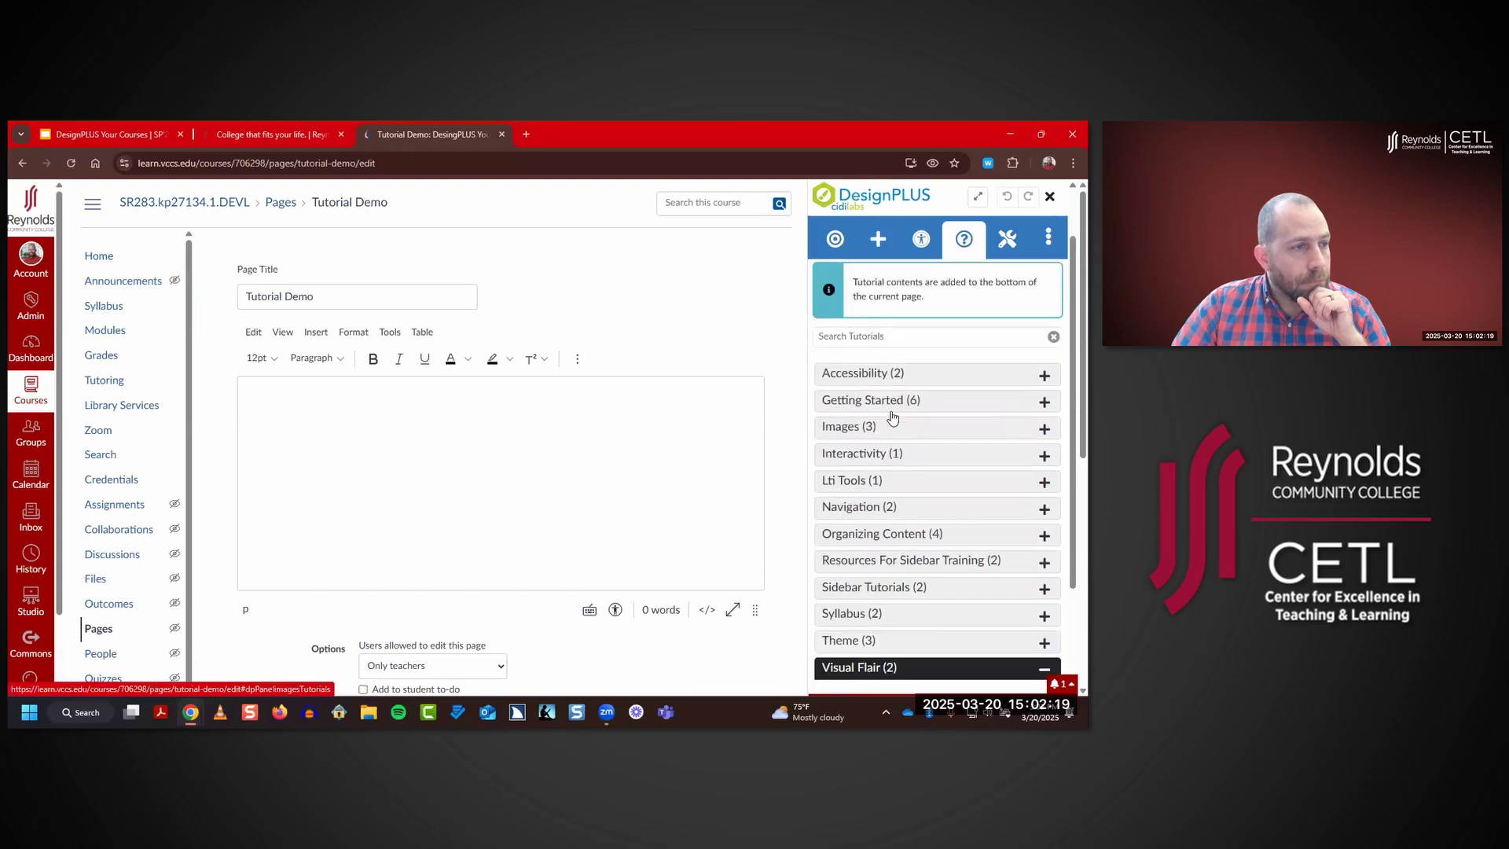
left_click(853, 456)
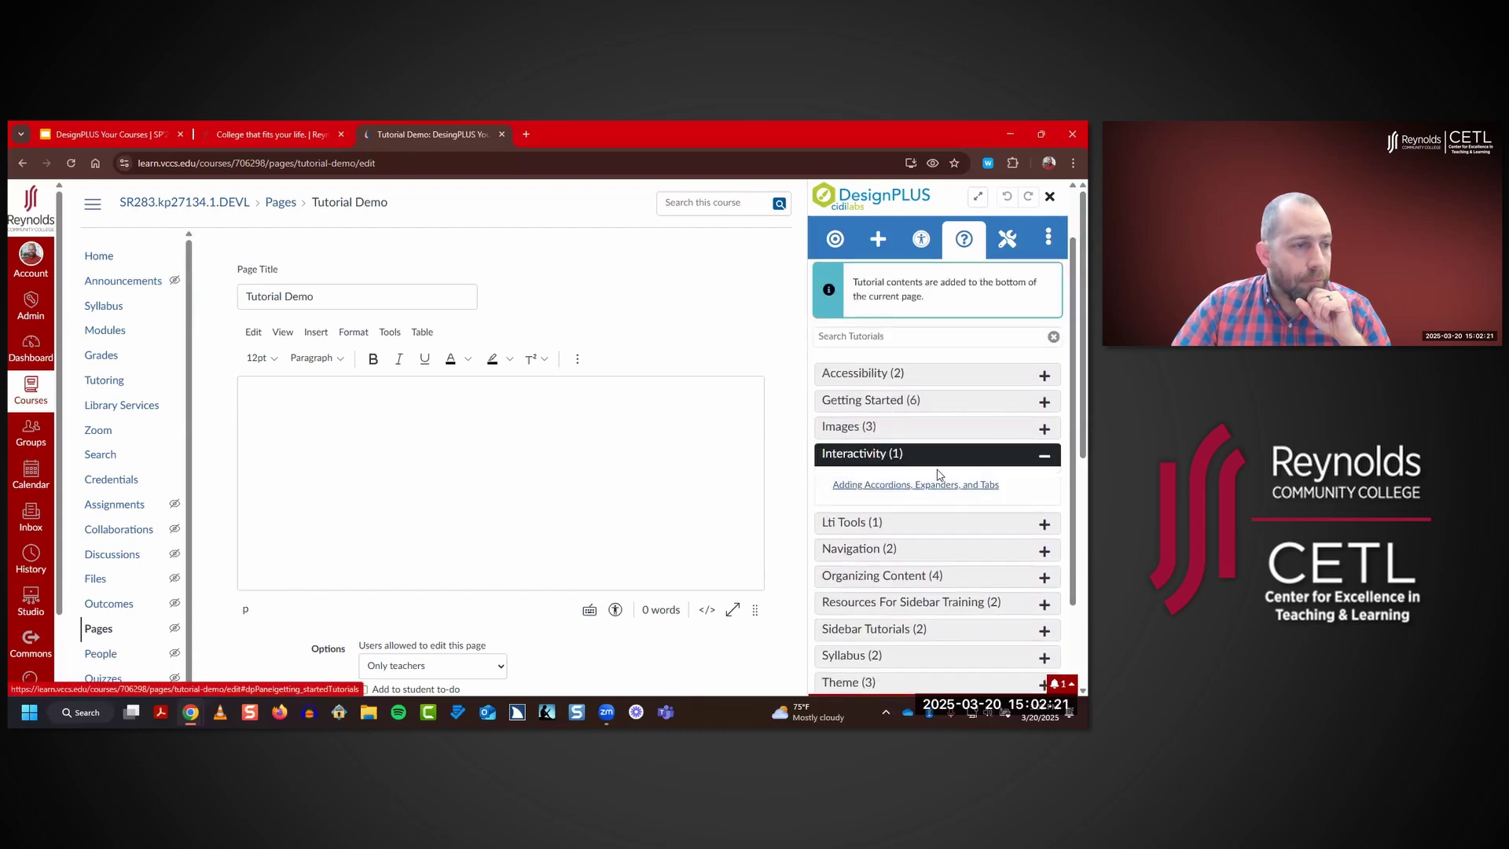
- Start the How to Use Accessibility Checkers tutorial from the Accessibility category to add its content to the page
left_click(907, 378)
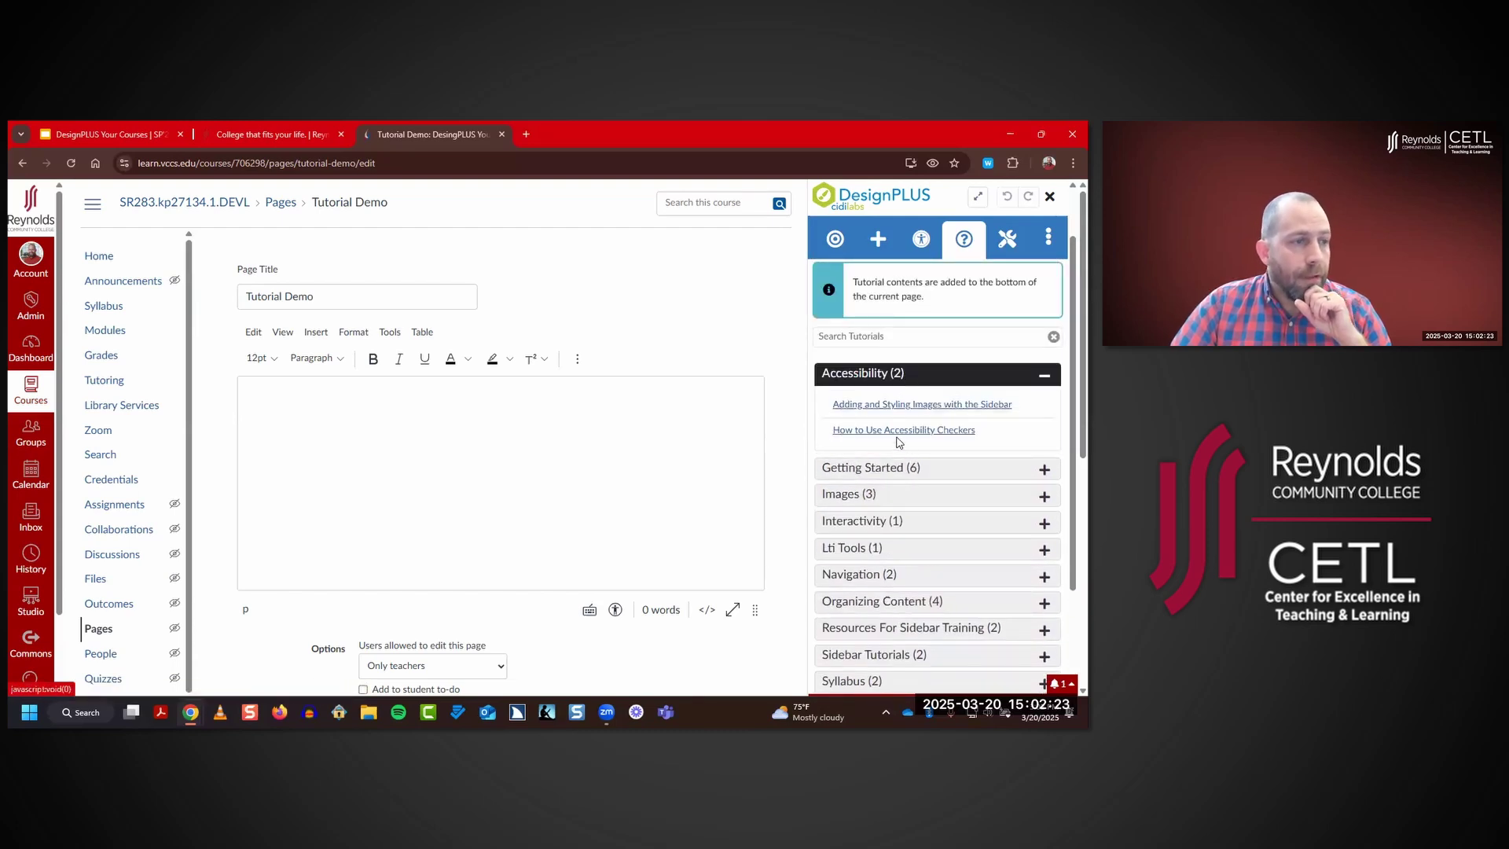
left_click(928, 432)
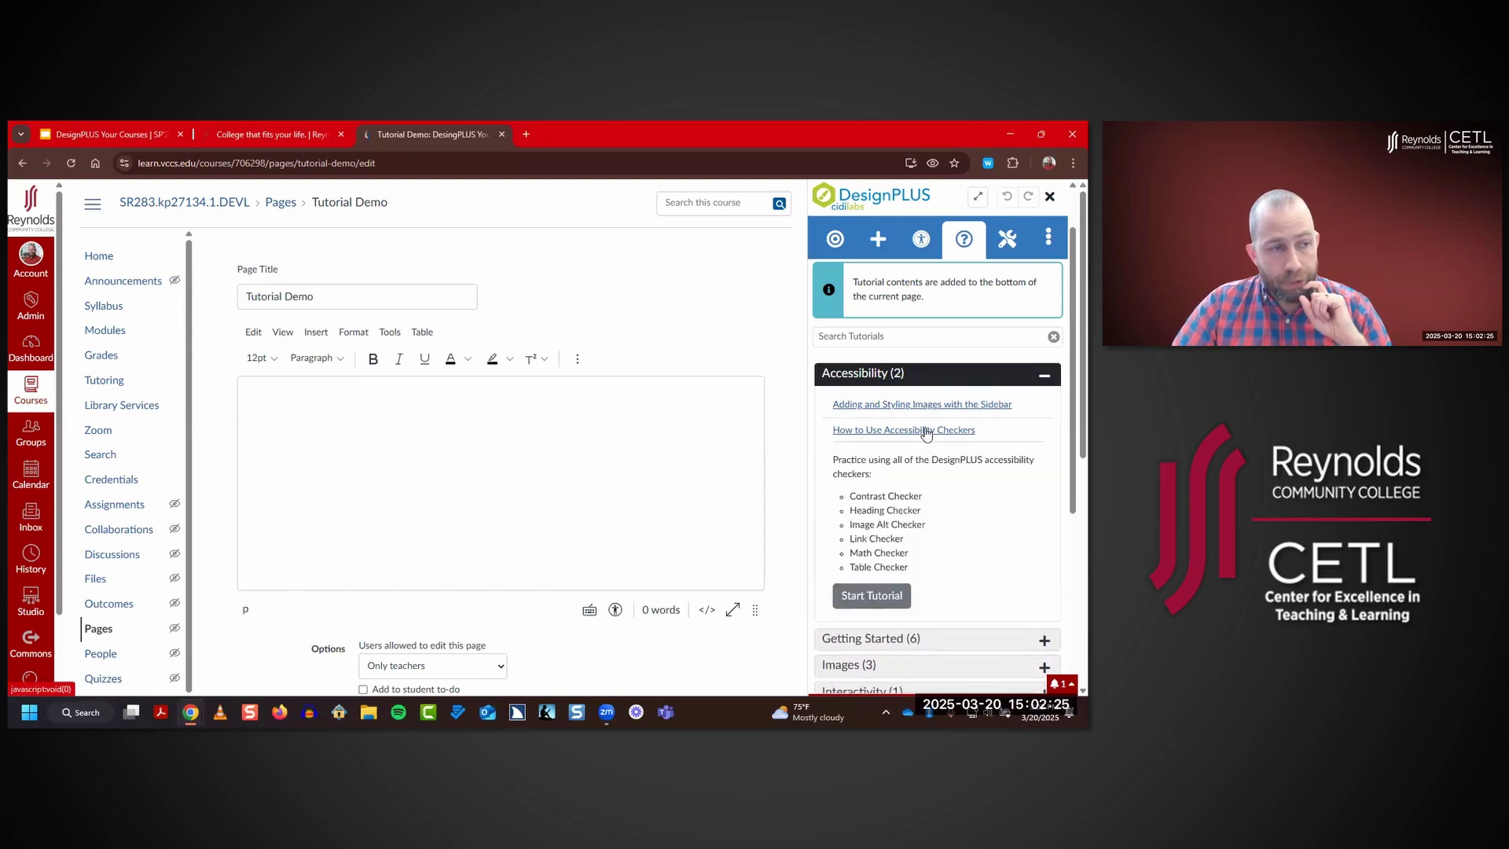
left_click_drag(853, 463, 893, 518)
left_click(936, 462)
left_click(874, 597)
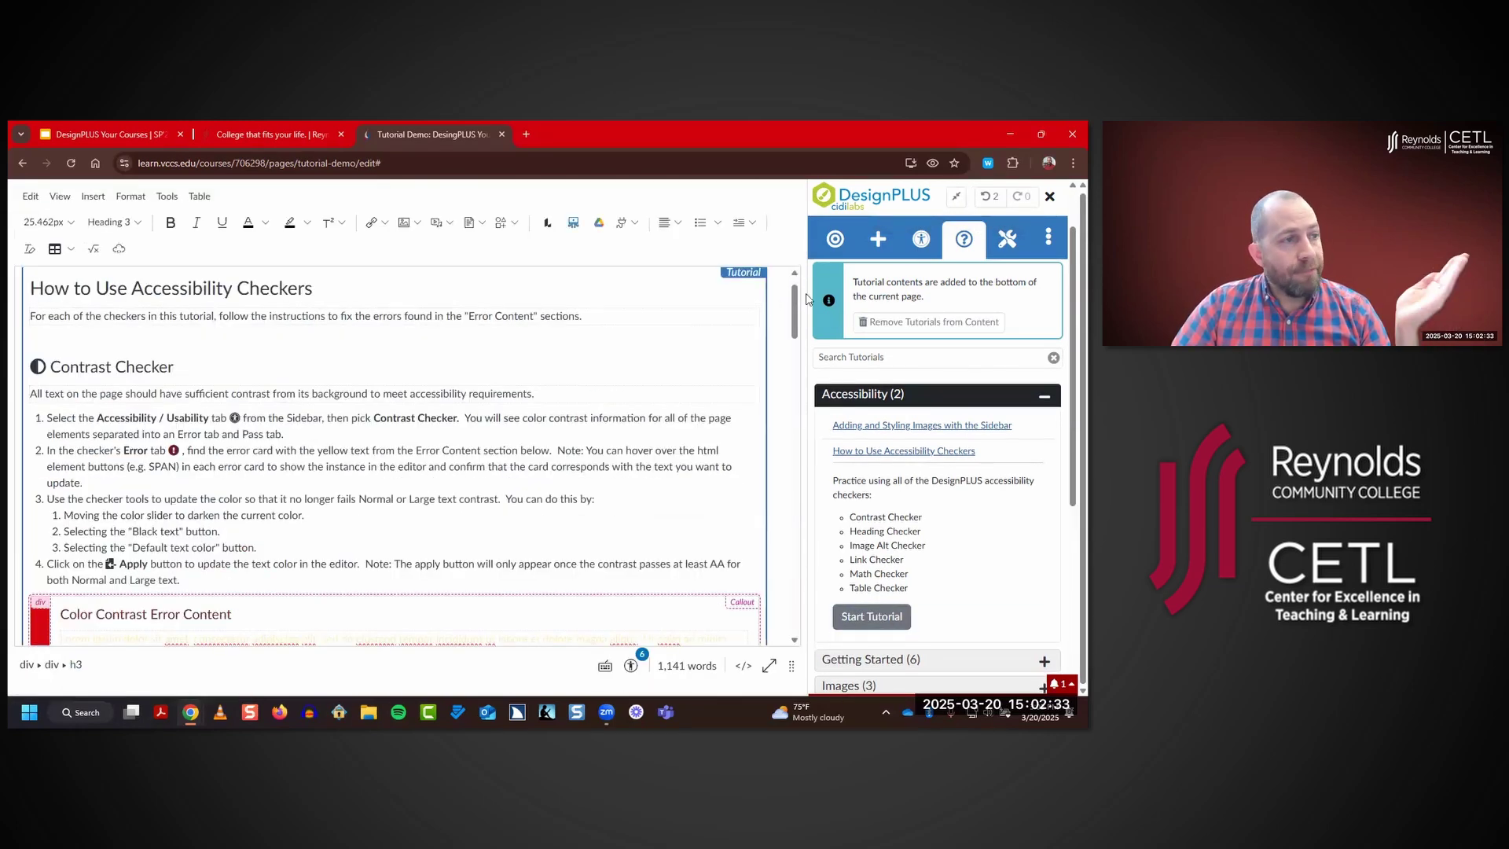
- Examine the inserted tutorial's instructions and error content for the contrast, heading, image alt and link checkers
left_click_drag(794, 296, 797, 277)
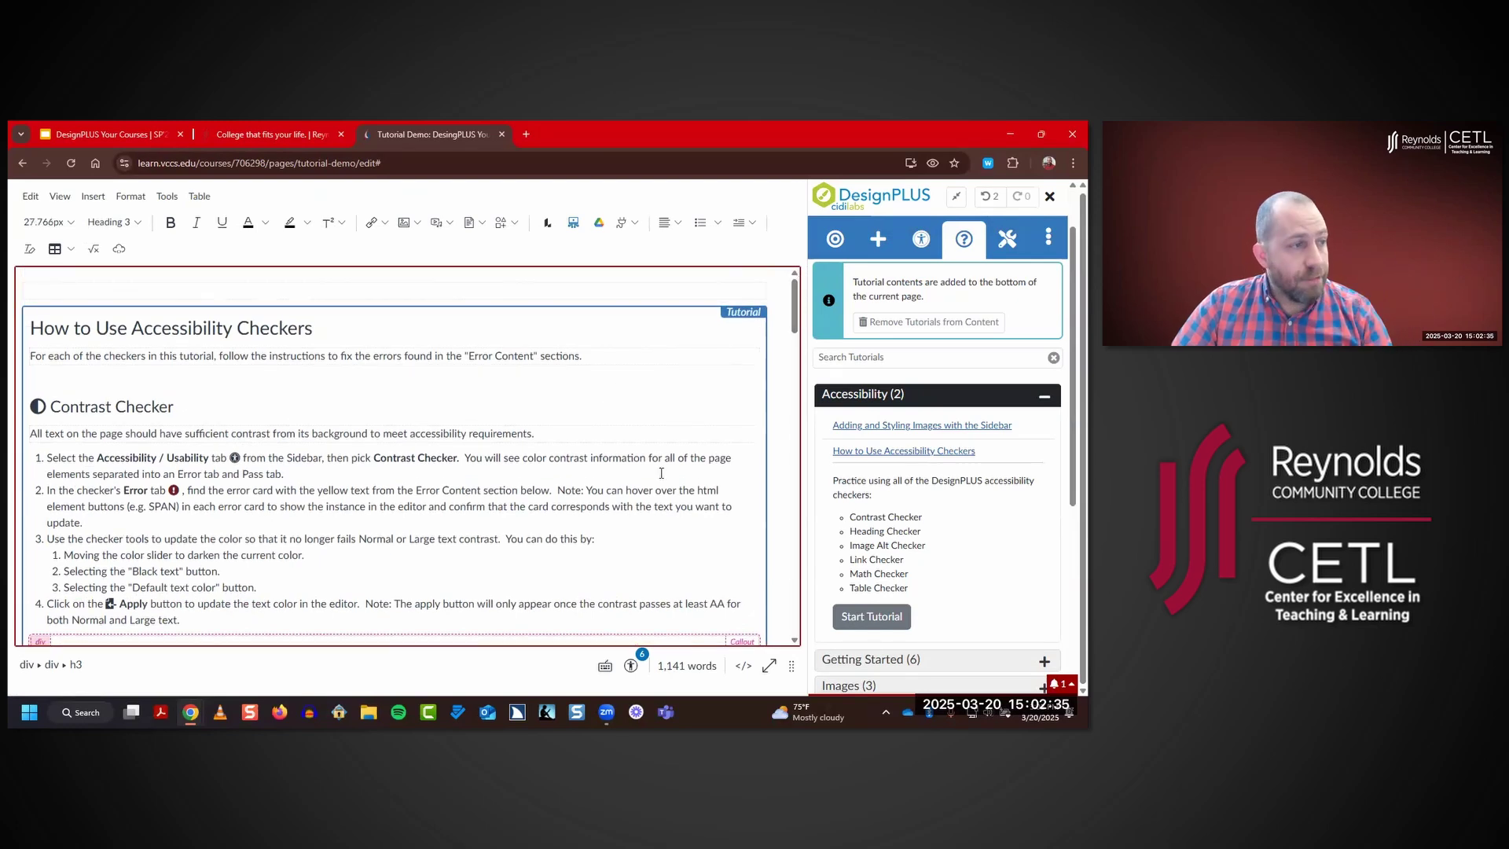
scroll(480, 340, "down", 3)
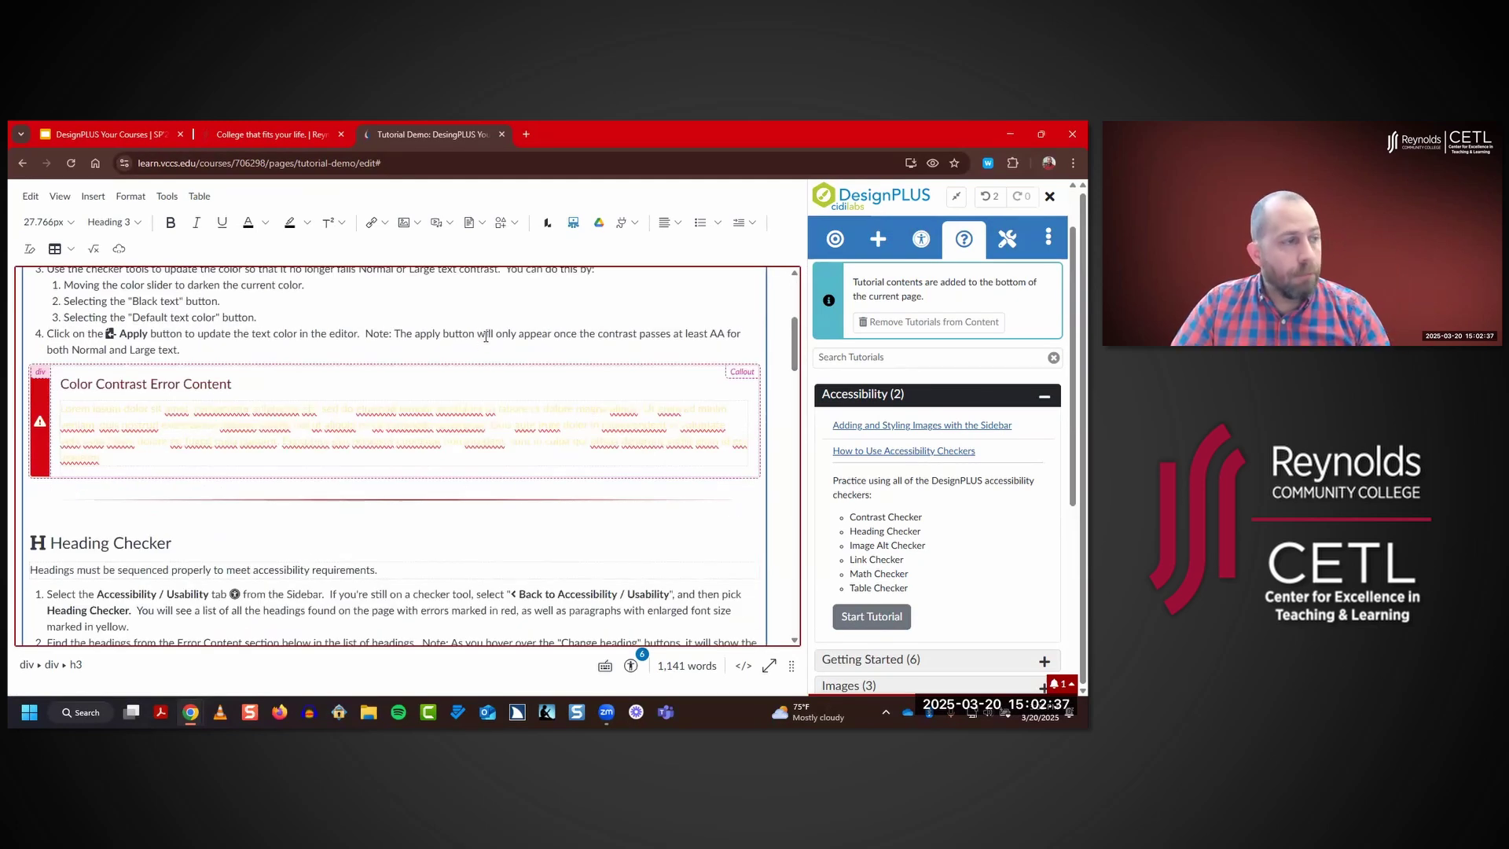
scroll(481, 339, "down", 3)
scroll(486, 337, "down", 3)
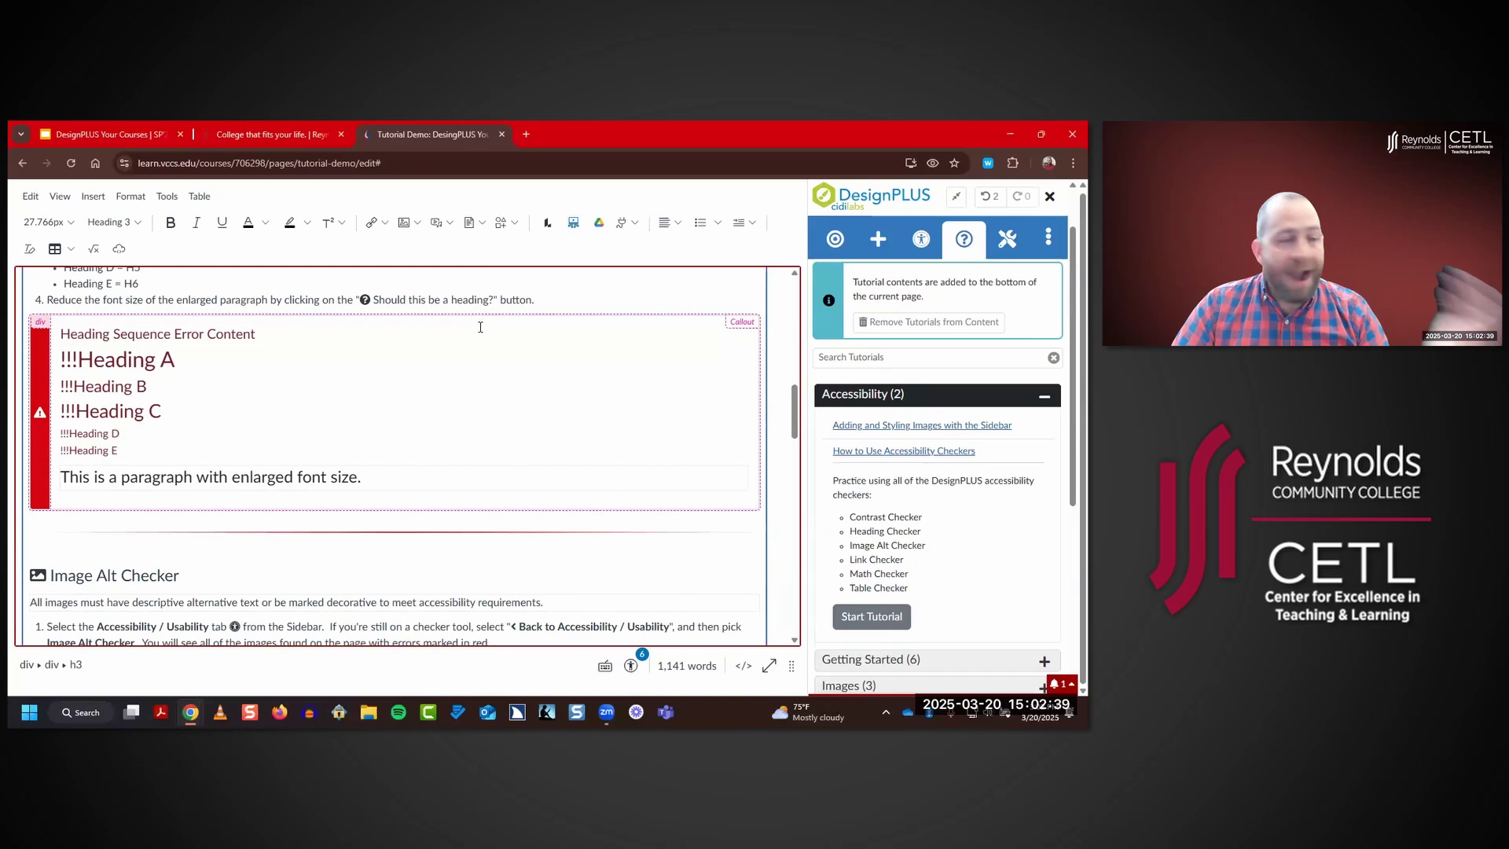
scroll(429, 347, "down", 3)
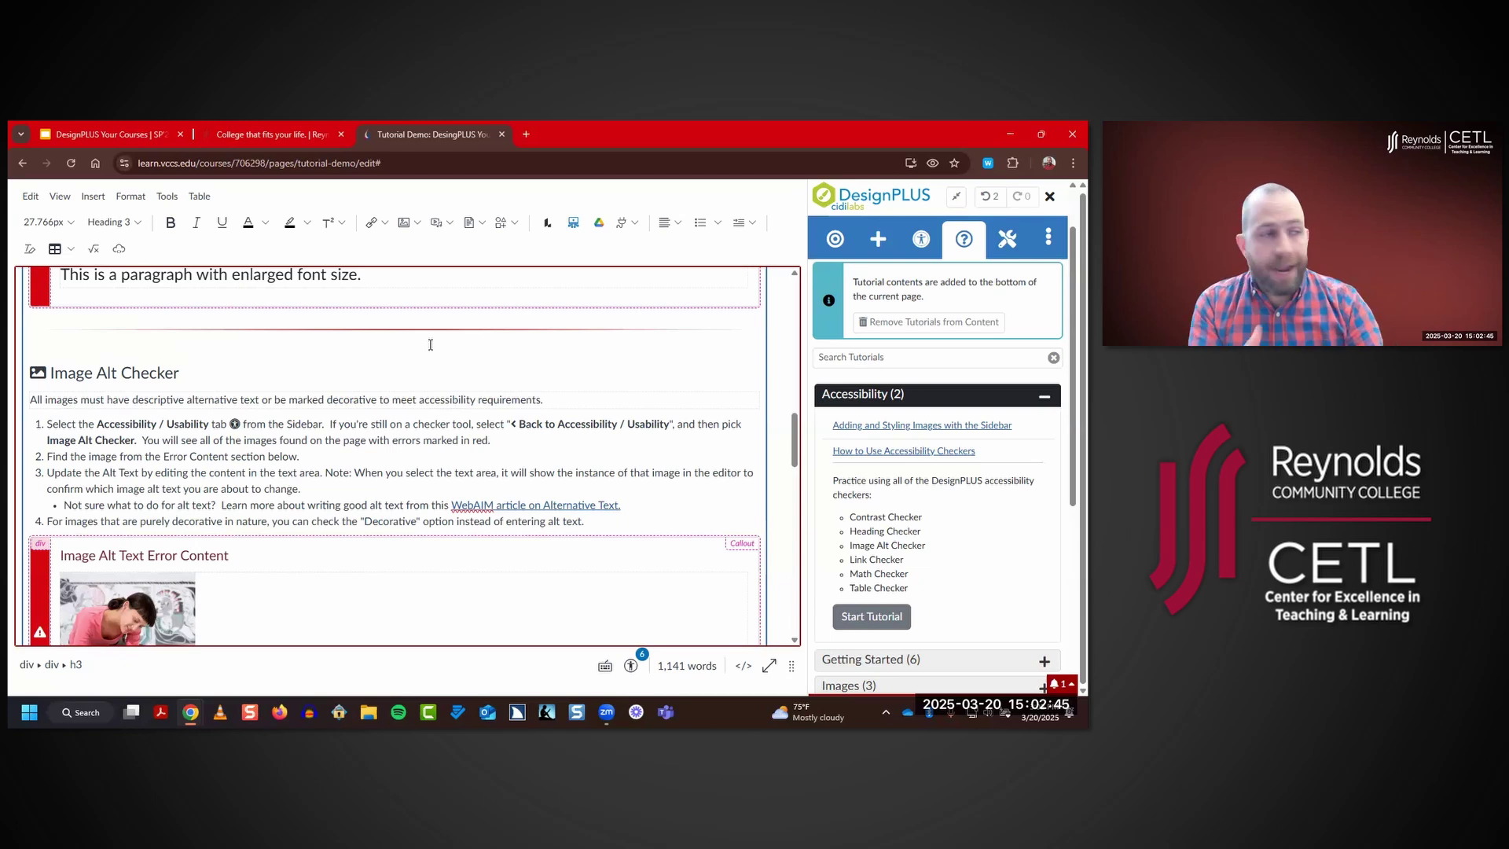
scroll(617, 409, "up", 10)
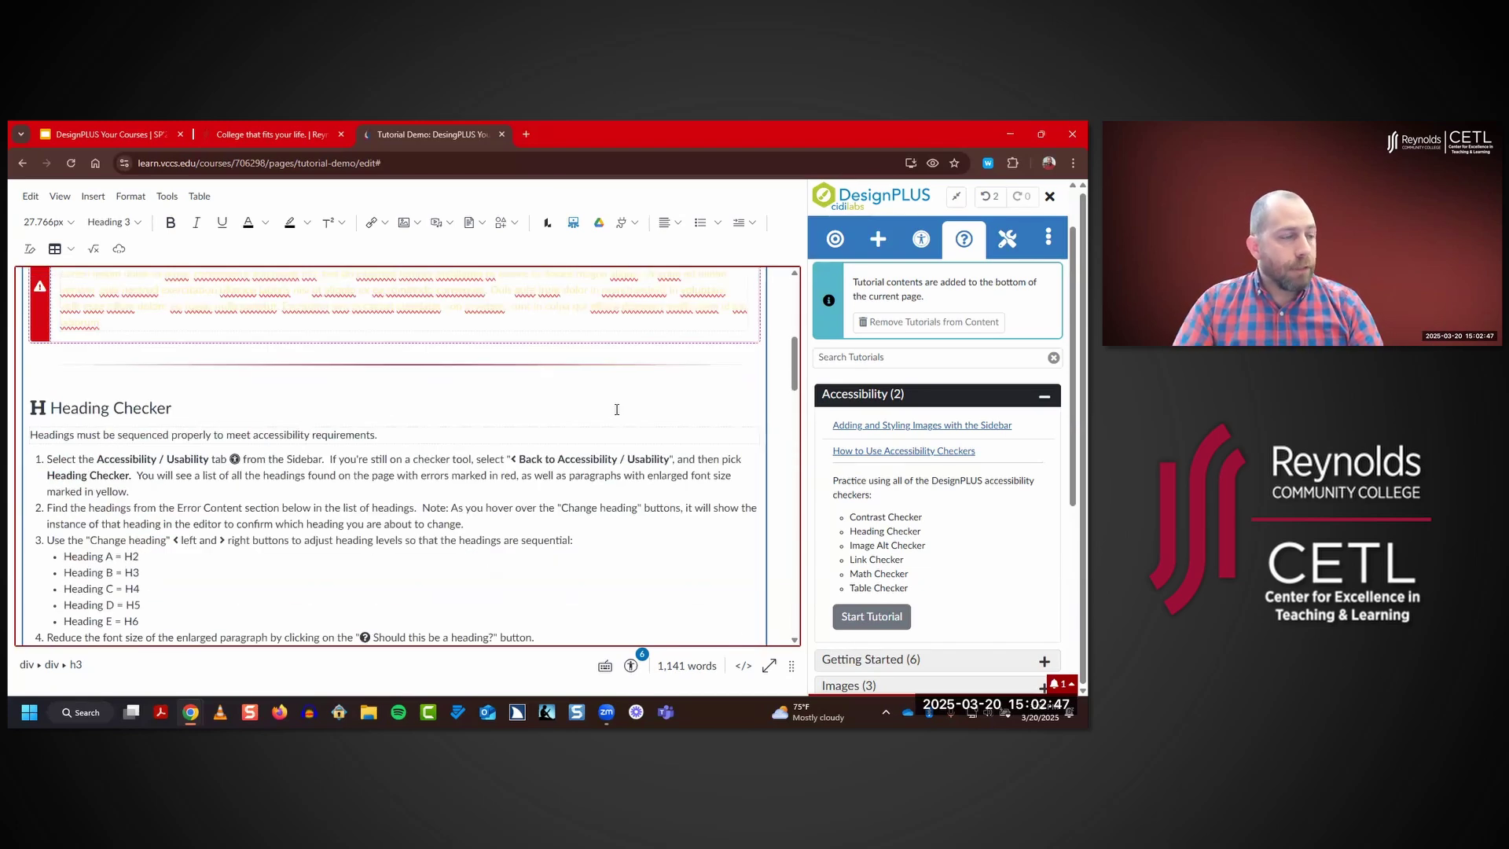
left_click_drag(795, 365, 796, 503)
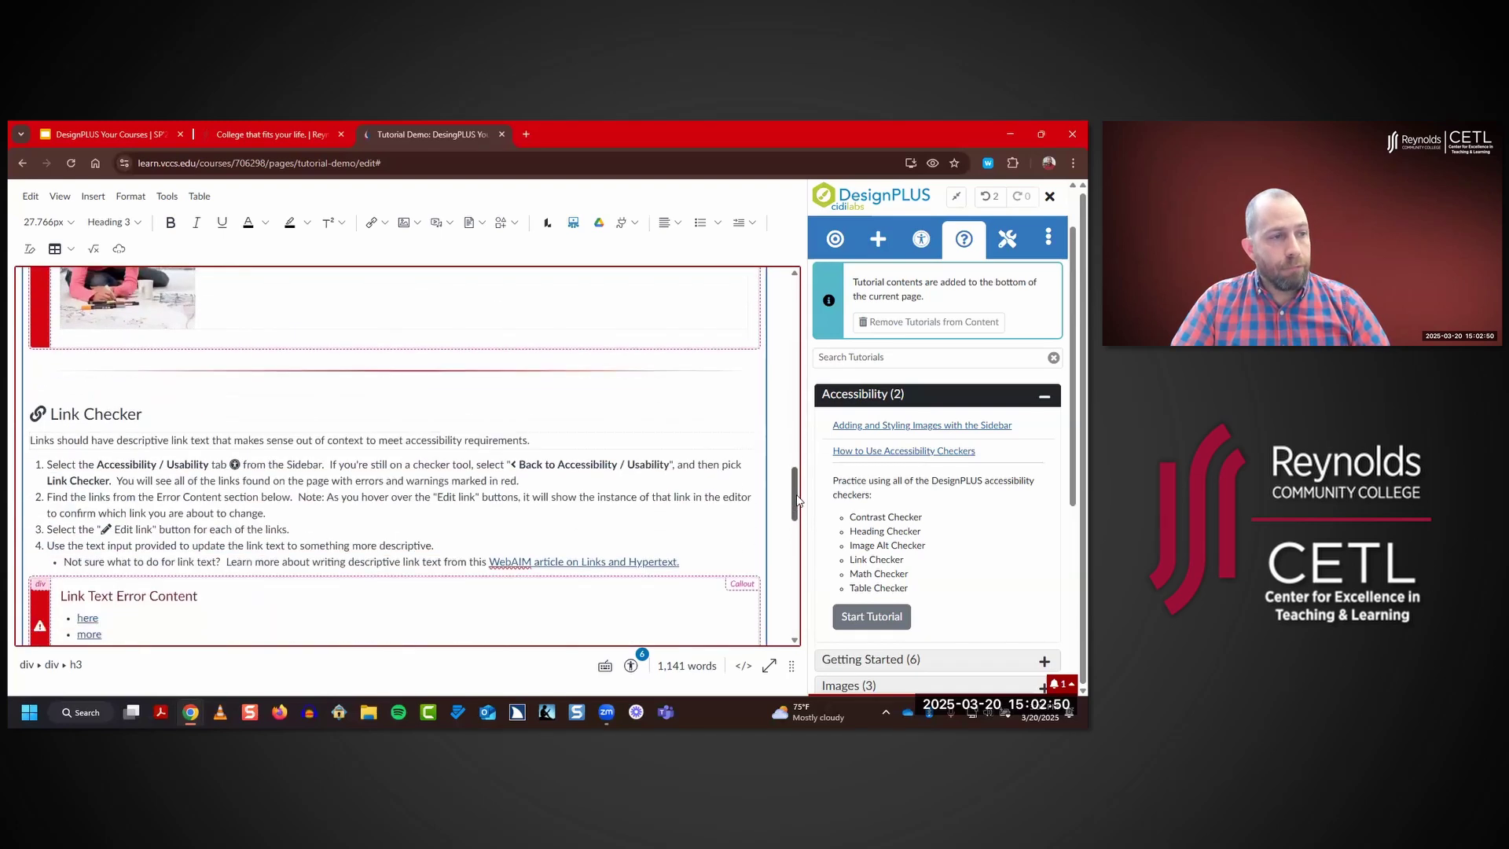
- Collapse the Accessibility category and look over the full list of tutorial categories
left_click(865, 397)
scroll(934, 429, "down", 2)
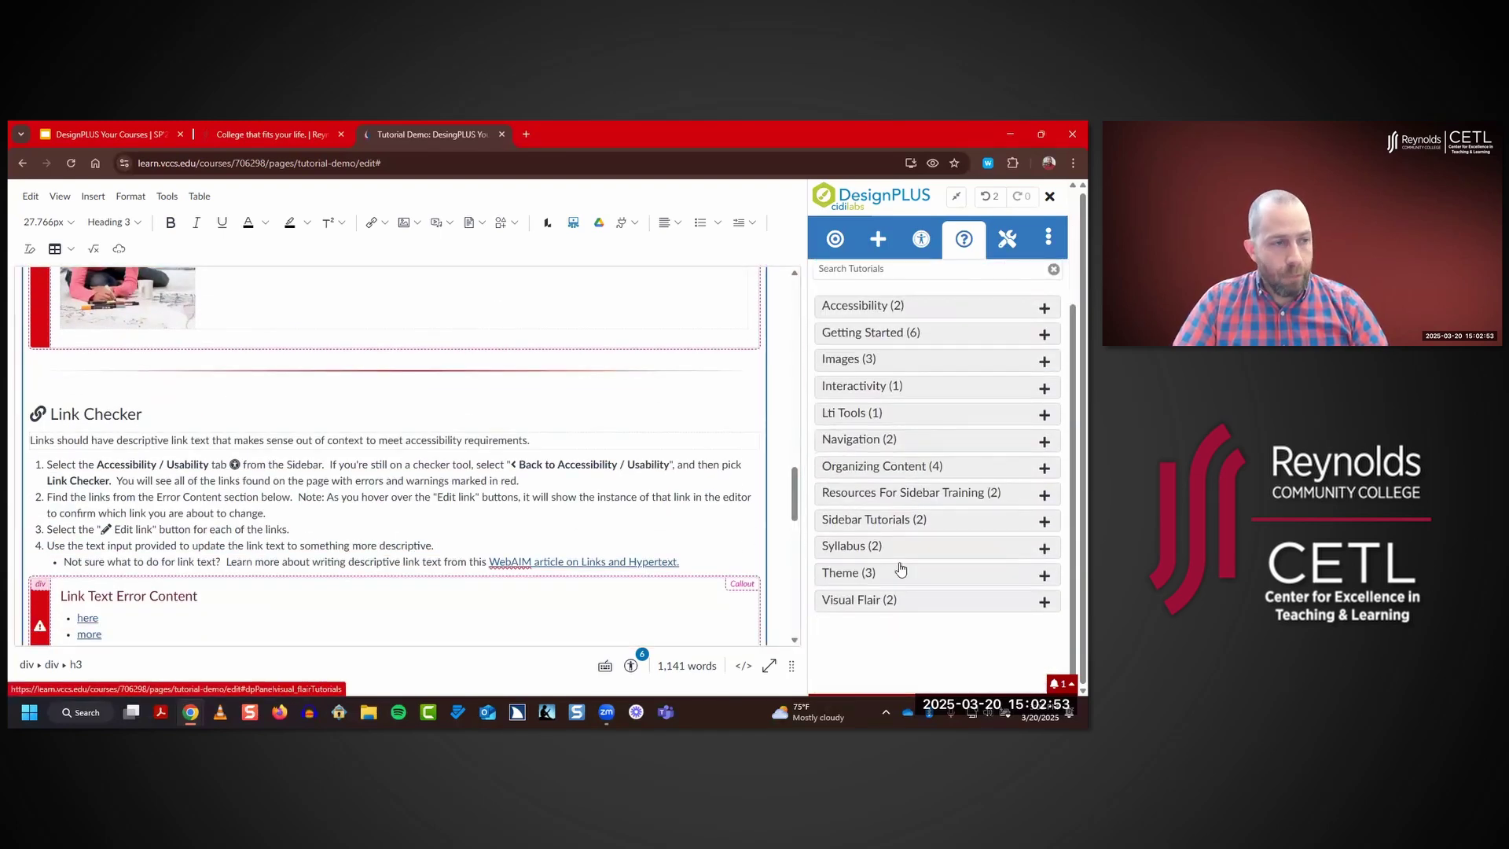
scroll(910, 432, "up", 1)
scroll(923, 378, "up", 2)
- Exit the expanded editor view and cancel editing the Tutorial Demo page, discarding the unsaved changes
left_click(959, 240)
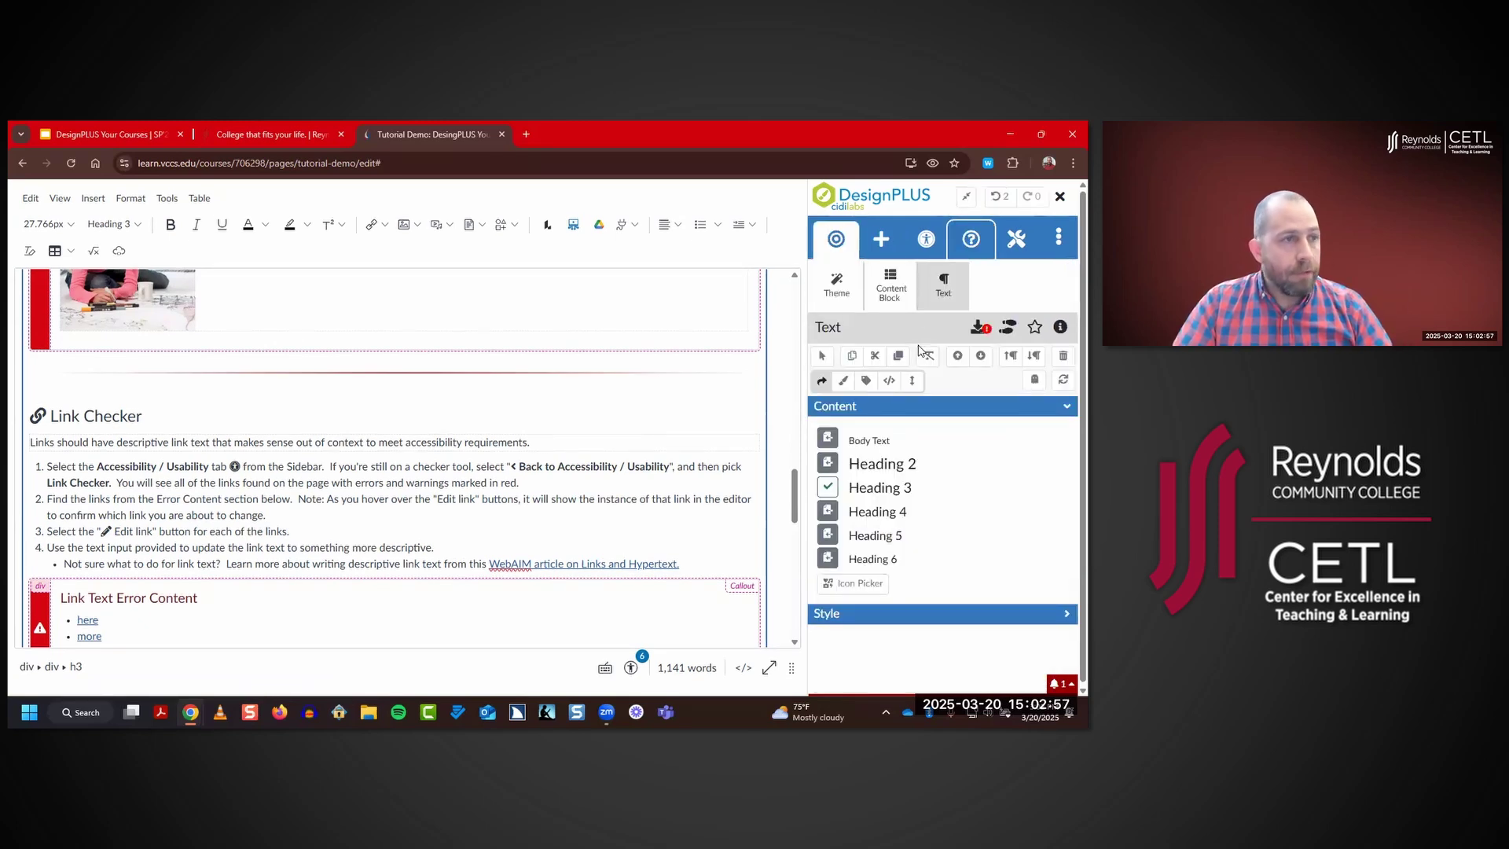
left_click(966, 199)
scroll(597, 637, "down", 5)
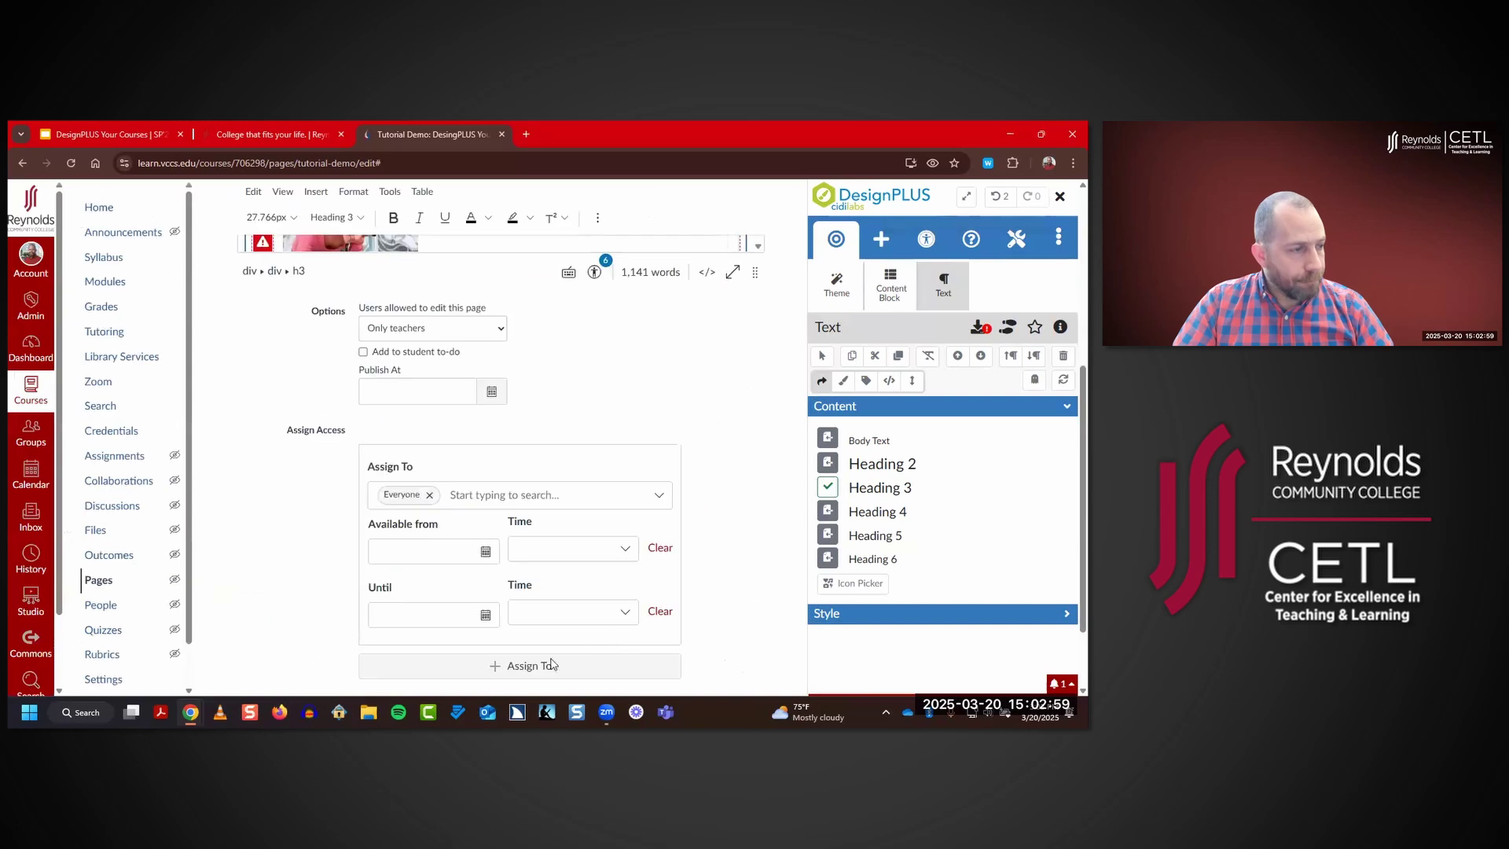
left_click(604, 642)
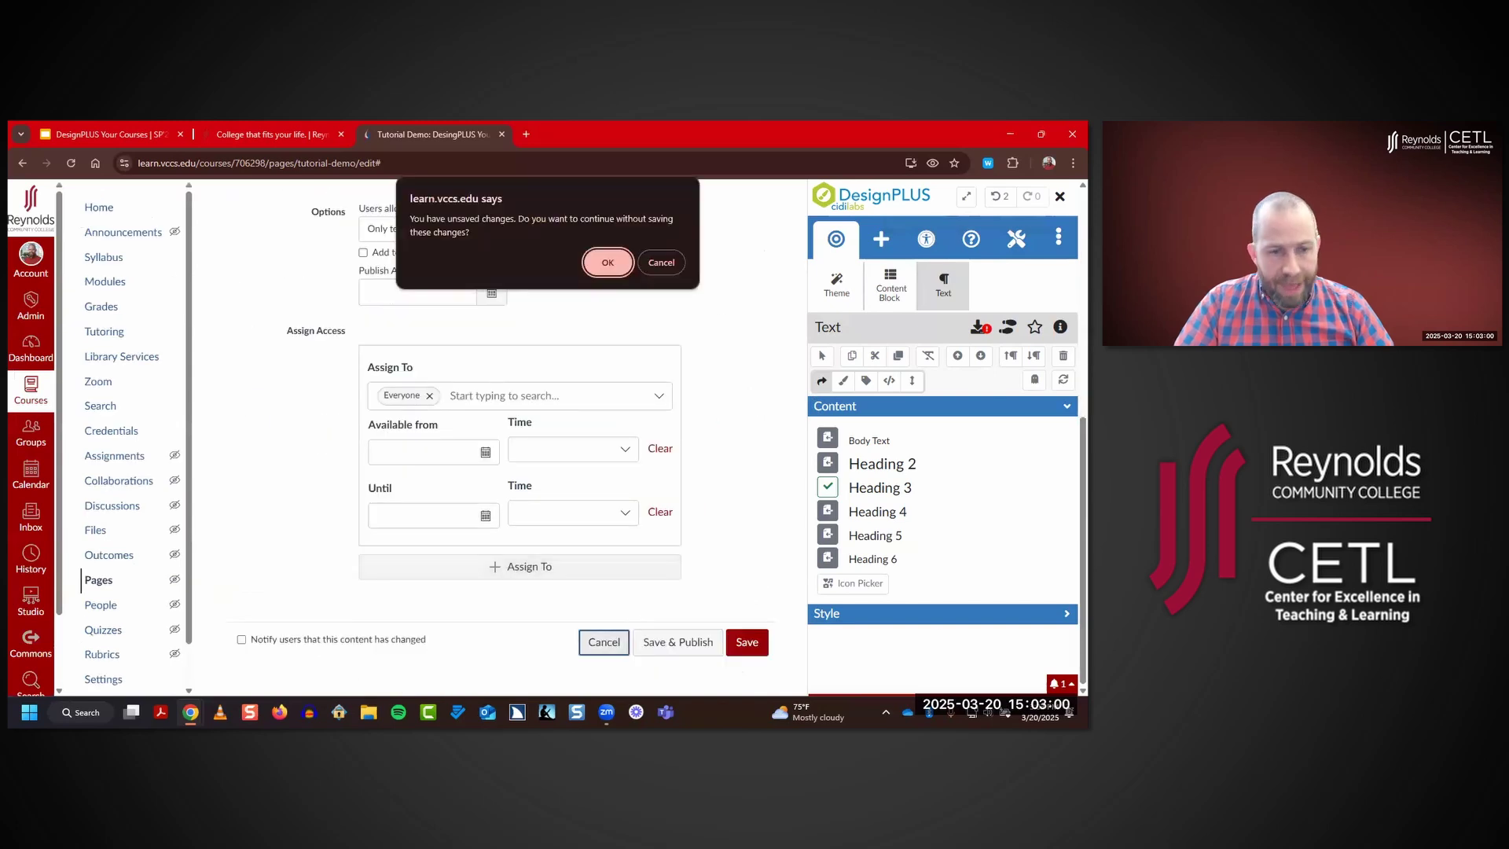
left_click(602, 265)
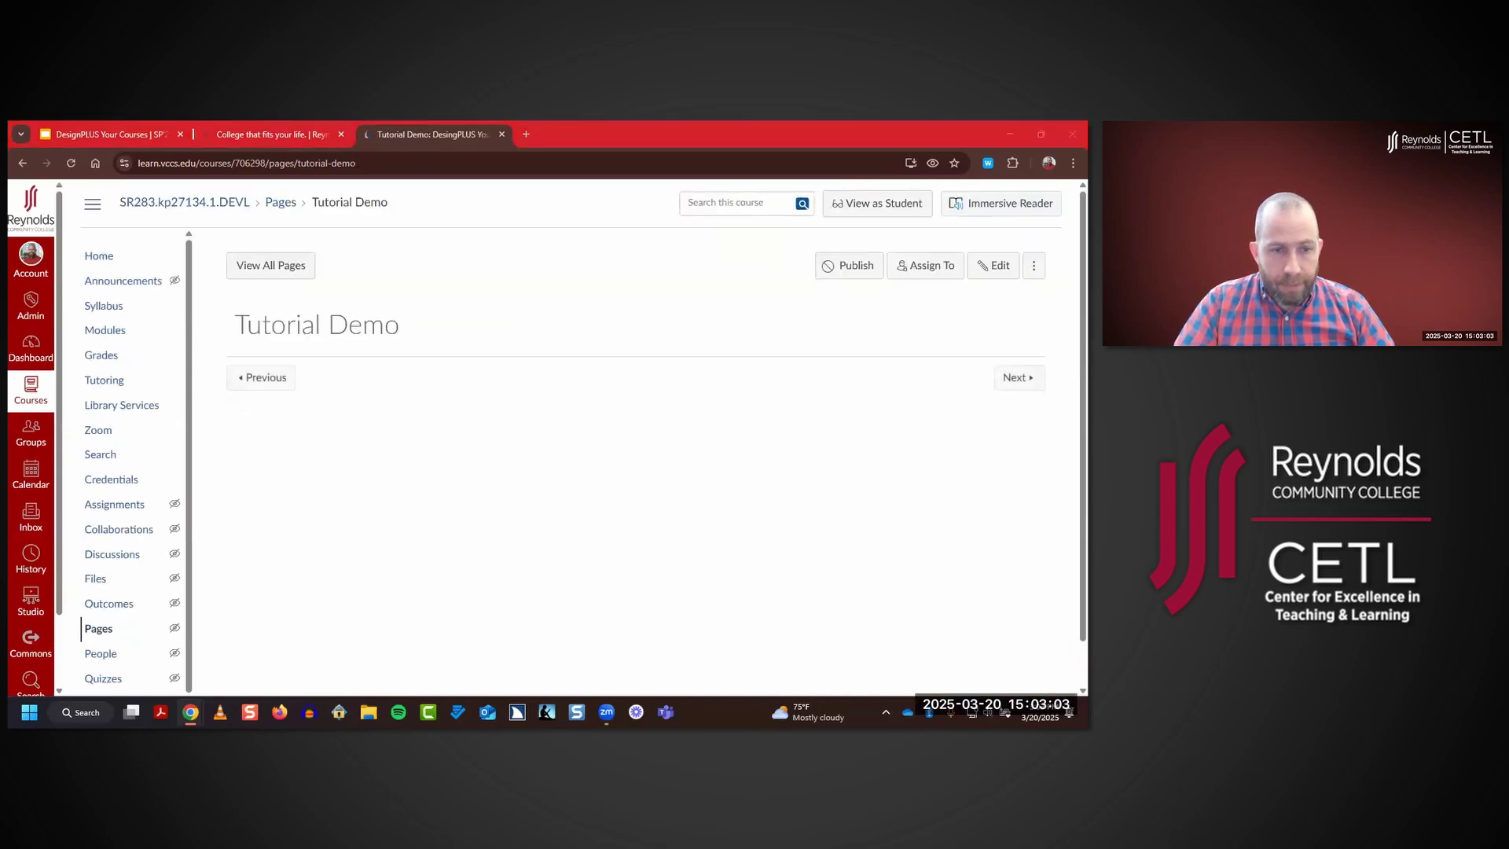